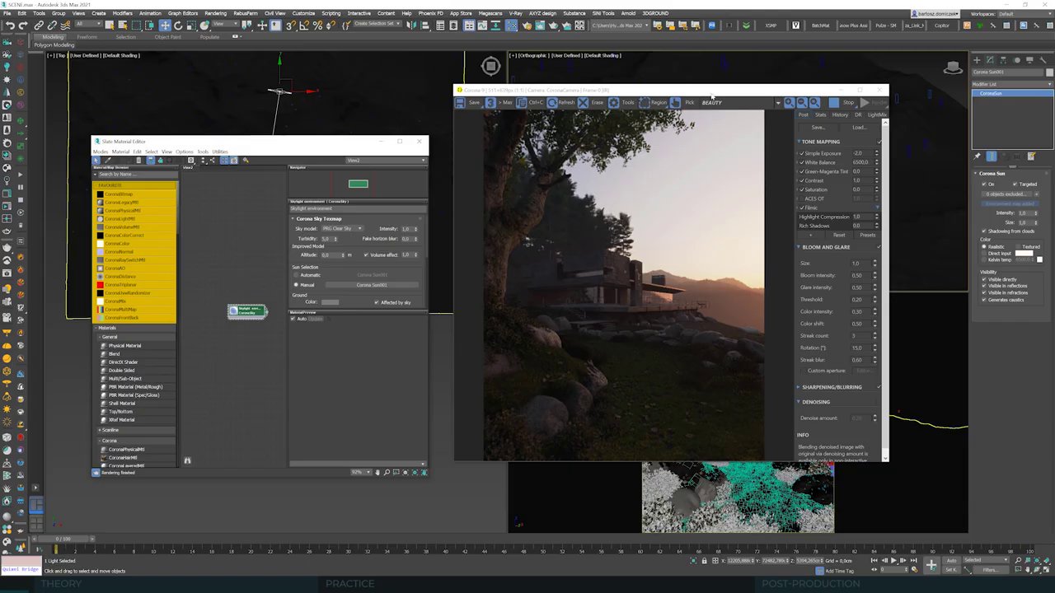
Step: Raise the Corona Sun in the Orthographic viewport to a height of about 7714 cm
right_click(735, 201)
click(748, 210)
drag(735, 231, 746, 213)
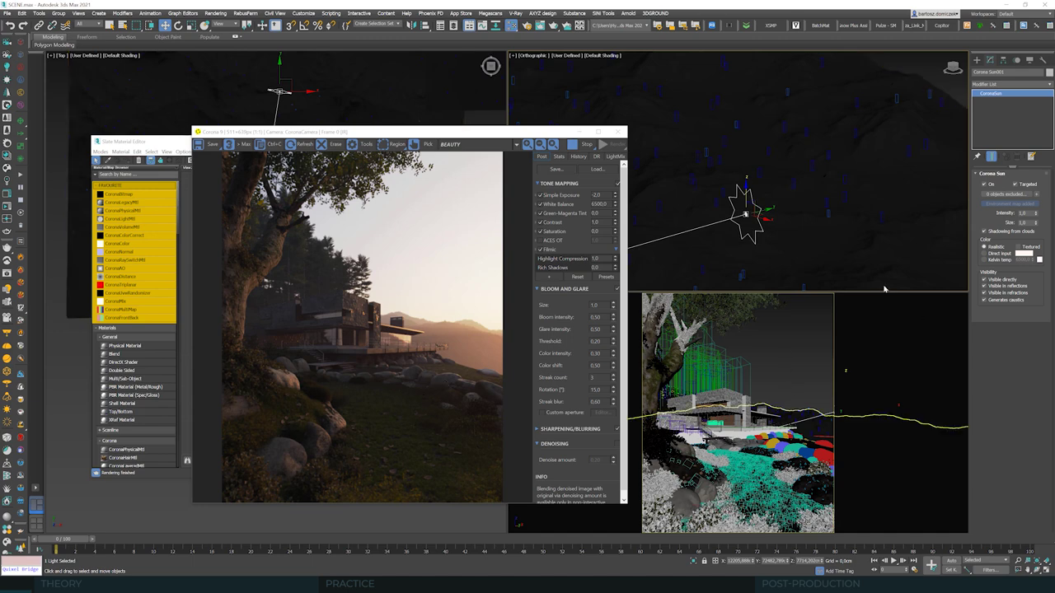
Step: Try a sun intensity of 5 and restore it to 1
text(5)
key(Return)
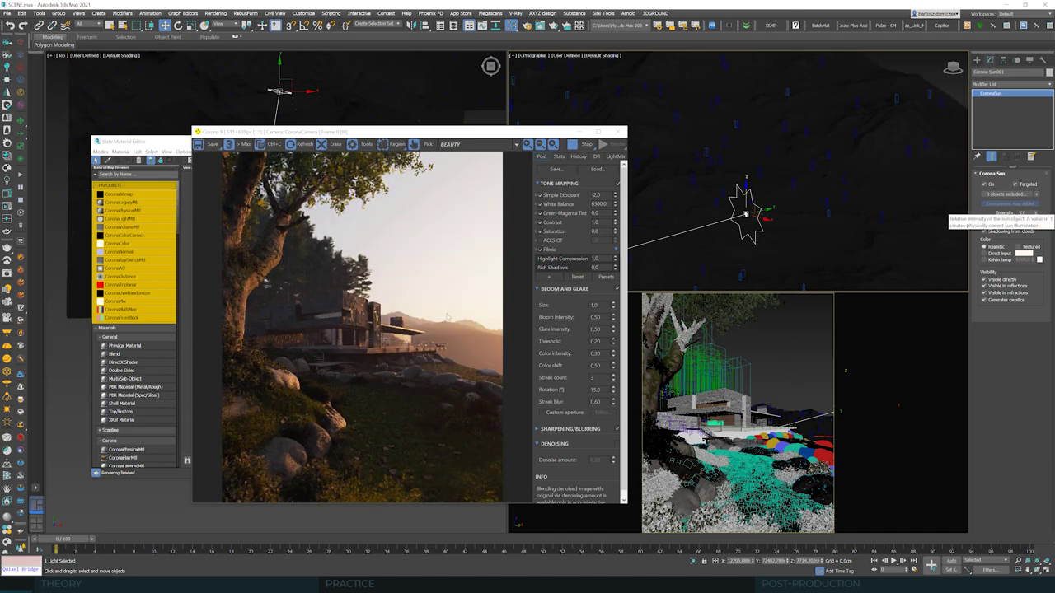
text(1)
key(Return)
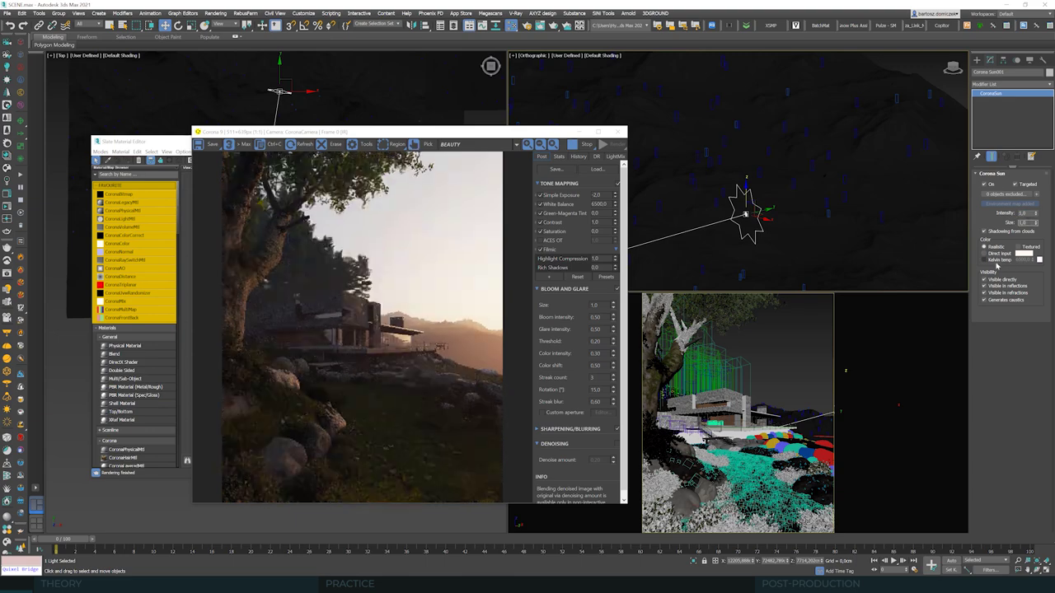
Step: Switch the sun's colour to Kelvin temperature and raise the sun higher above the terrain
click(985, 259)
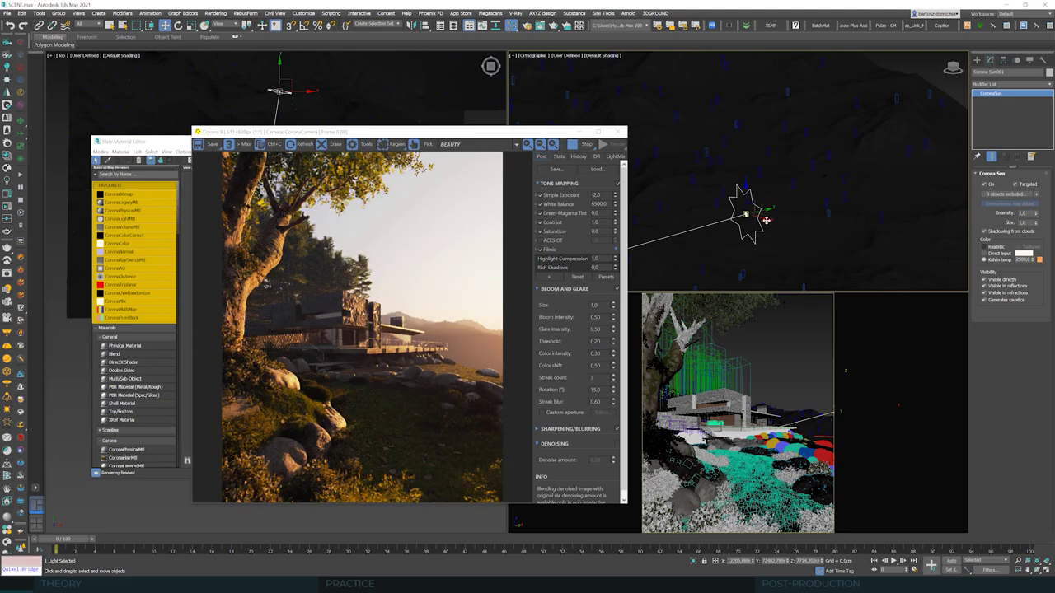
drag(746, 213, 758, 160)
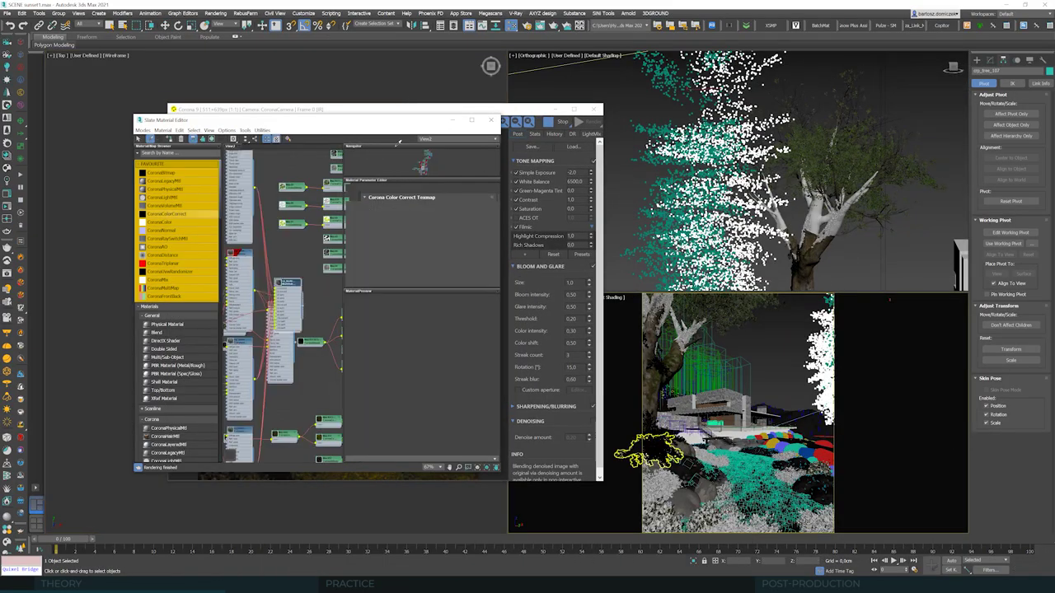
Step: Examine the bush's Multi/Sub-Object material and the settings of its Corona Color Correct map in the Slate Material Editor
double_click(287, 285)
scroll(264, 274, up, 3)
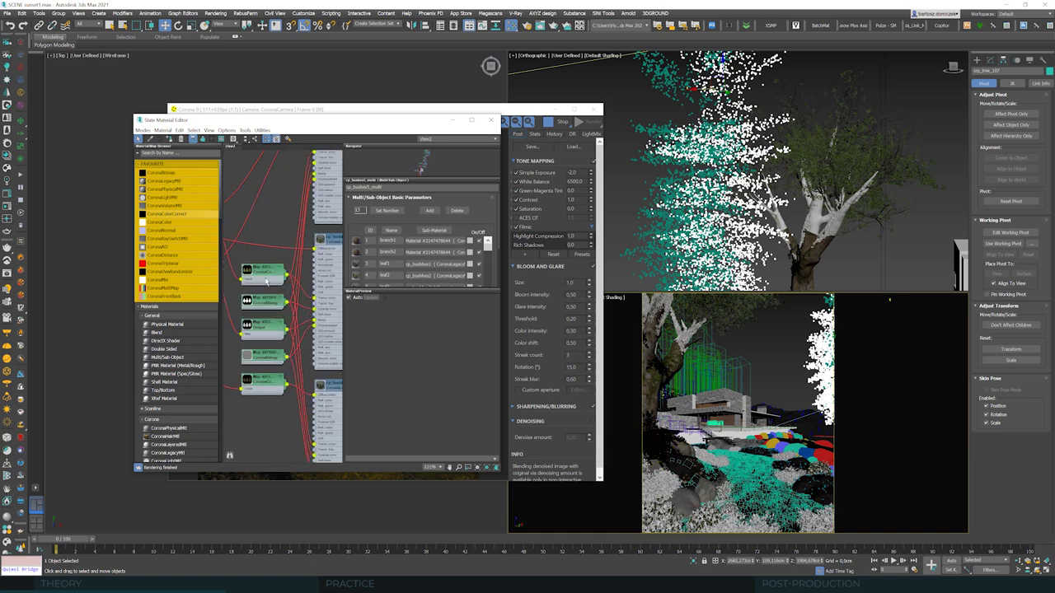
scroll(265, 275, down, 3)
double_click(247, 302)
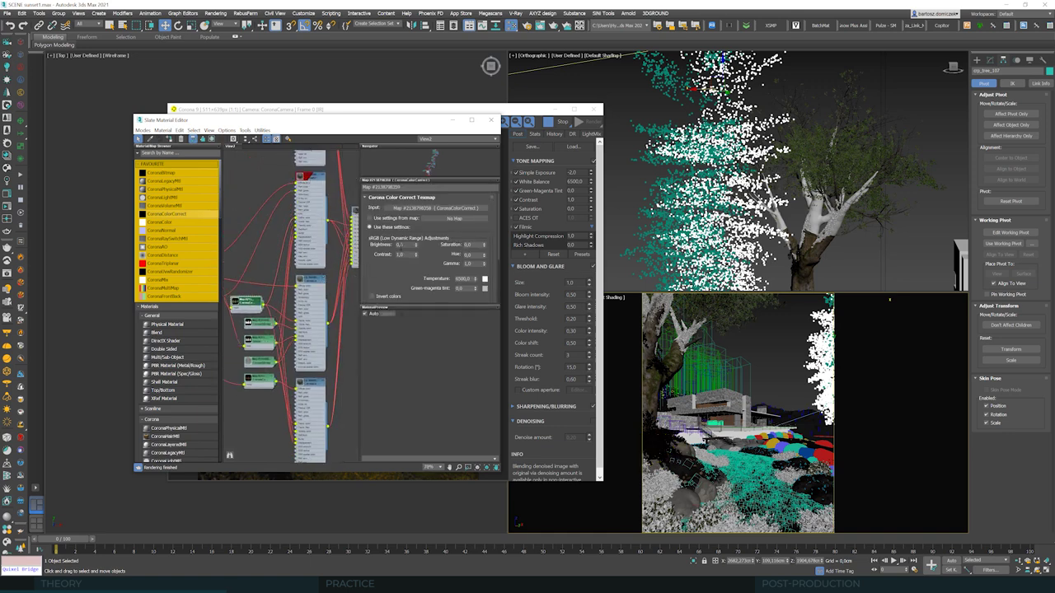
click(383, 109)
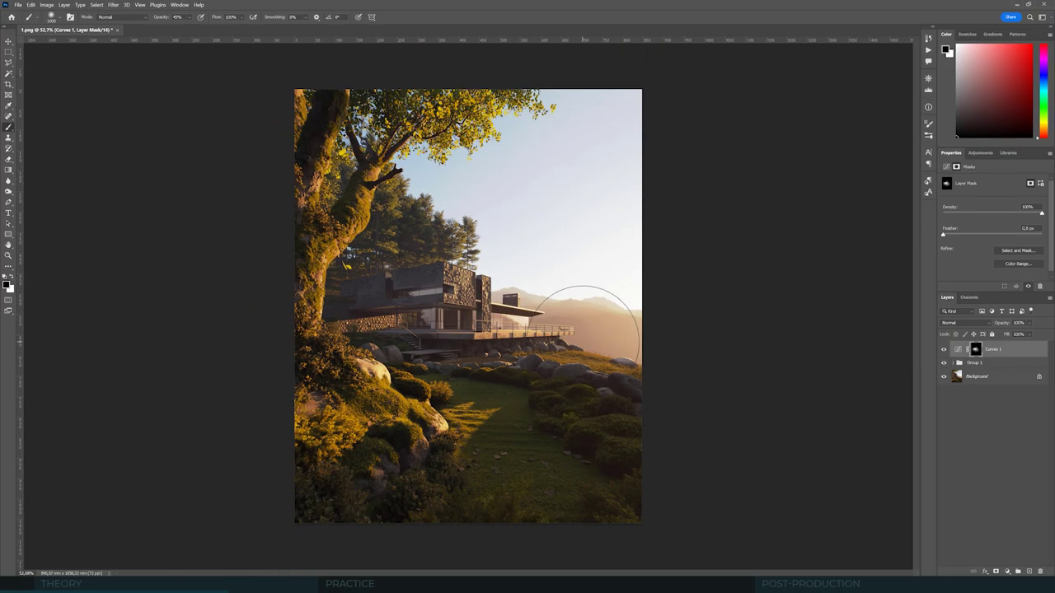
Step: Switch to Photoshop, add a second Curves adjustment layer above the first and pull its RGB curve down to darken the image
key(v)
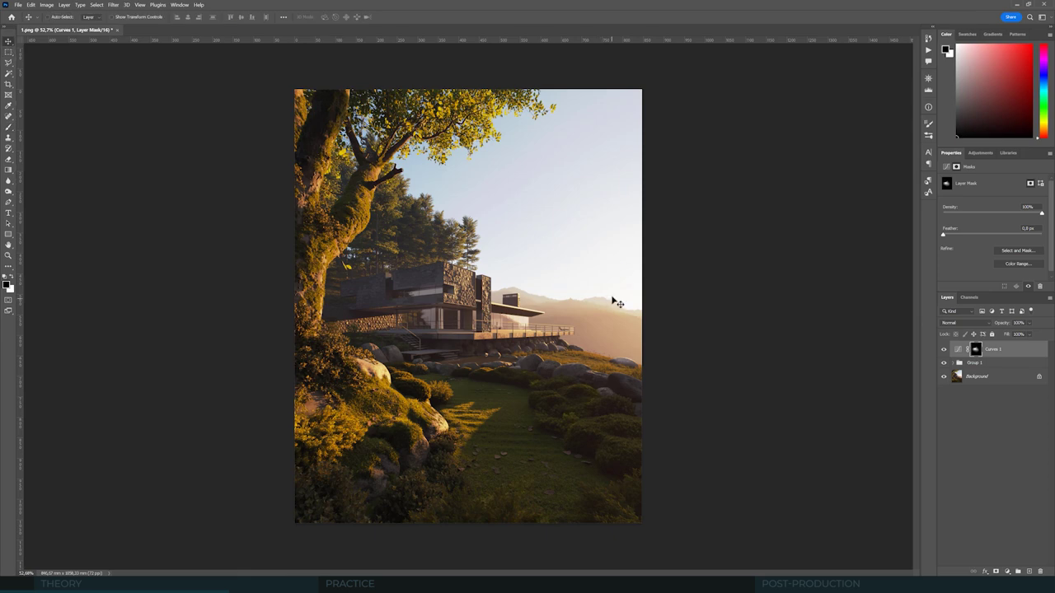
key(ctrl+m)
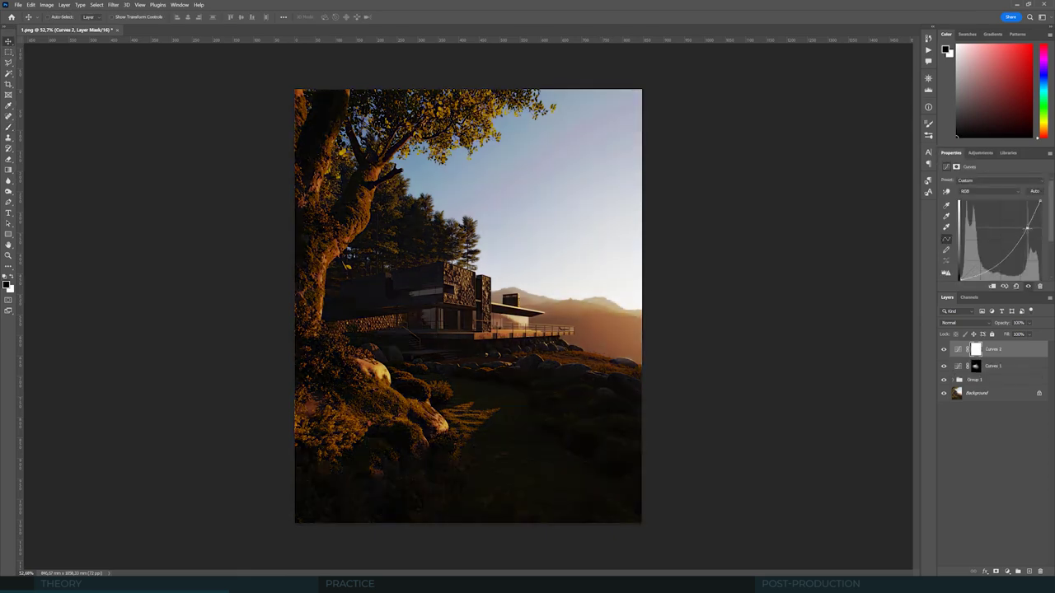
mouse_move(1025, 234)
mouse_down()
mouse_move(1024, 219)
mouse_move(1005, 241)
mouse_move(1021, 231)
mouse_move(1014, 246)
mouse_up()
click(985, 571)
click(999, 492)
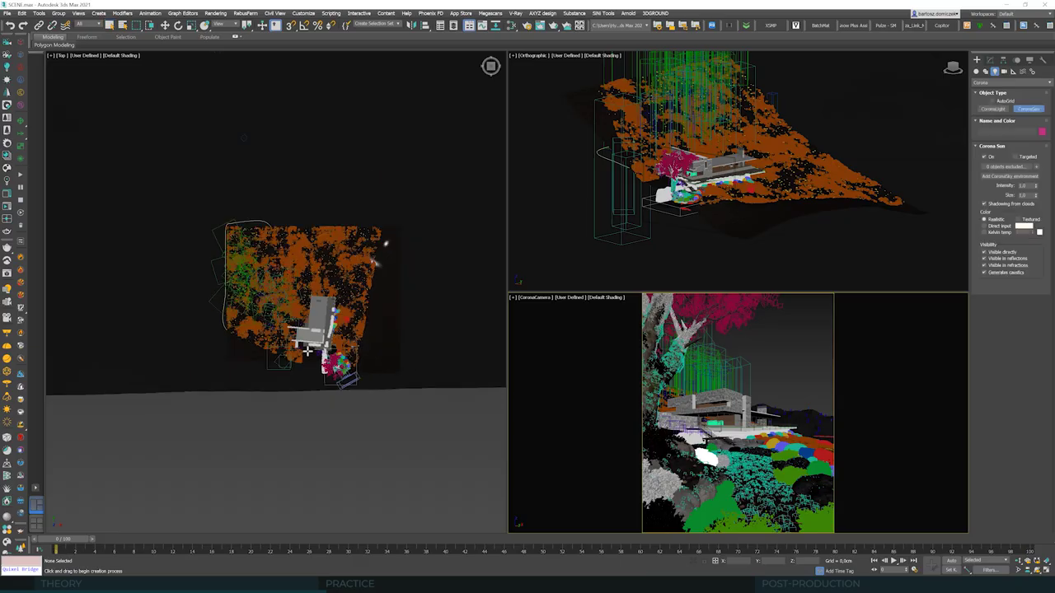
Step: Switch to 3ds Max and create a targeted Corona Sun in the Top viewport, placed diagonally behind the house and aimed at it
drag(444, 197, 355, 288)
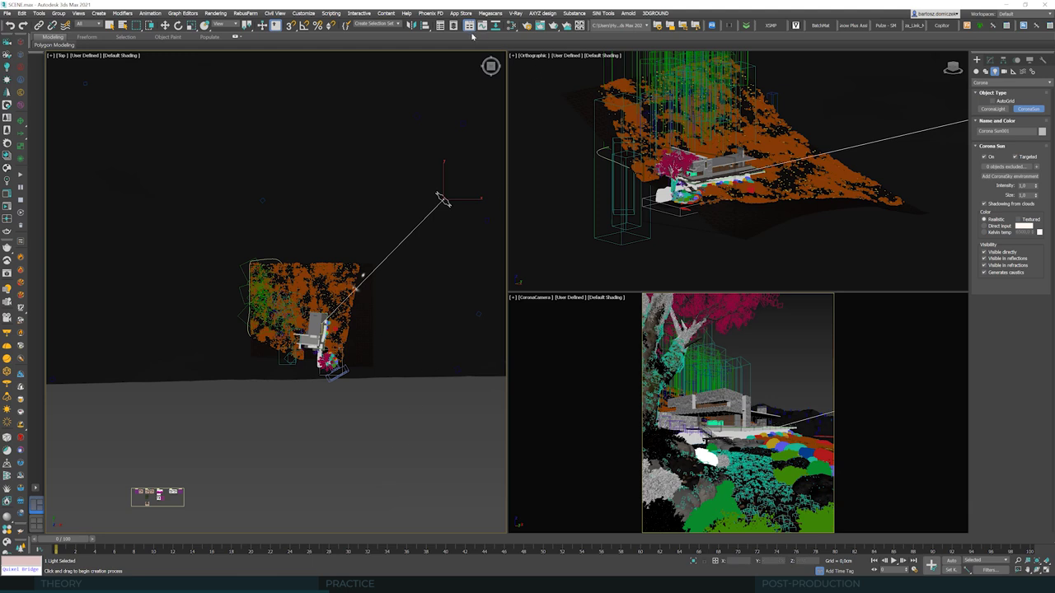
right_click(488, 74)
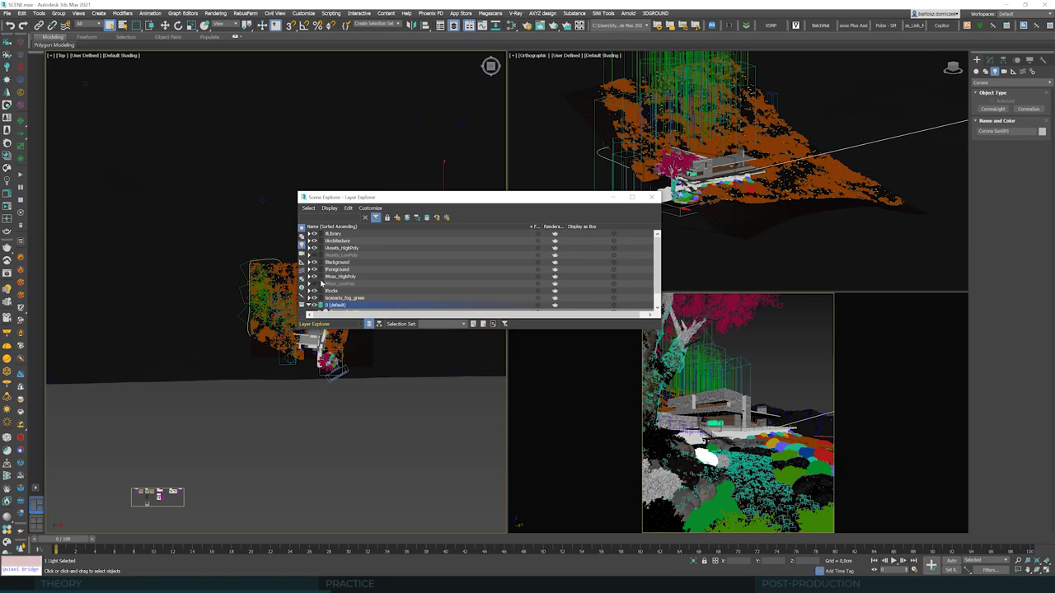
Step: Hide the Assets_HighPoly and Moss_HighPoly layers and show Assets_LowPoly and Moss_LowPoly instead
click(314, 263)
click(313, 234)
click(313, 241)
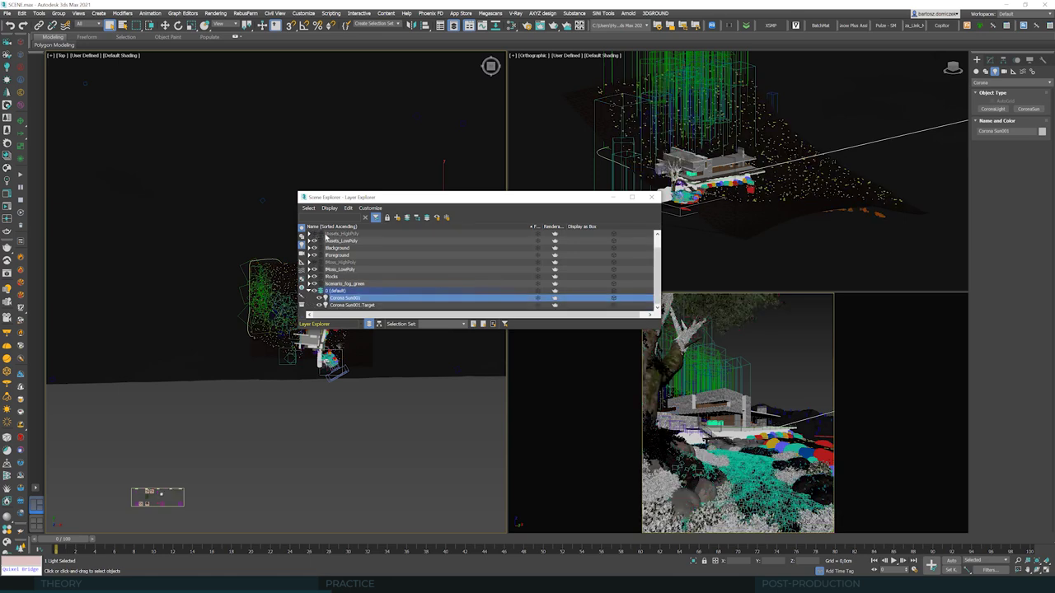
click(651, 197)
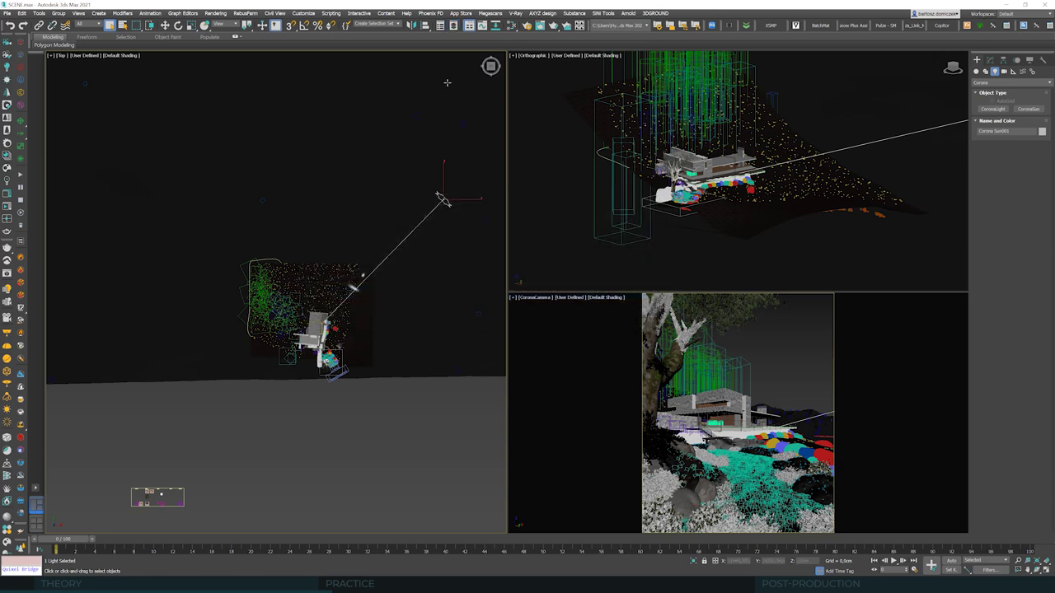
Step: Add a CoronaSky environment from the sun and bring the scene environment map into the Slate Material Editor as an instance
click(991, 60)
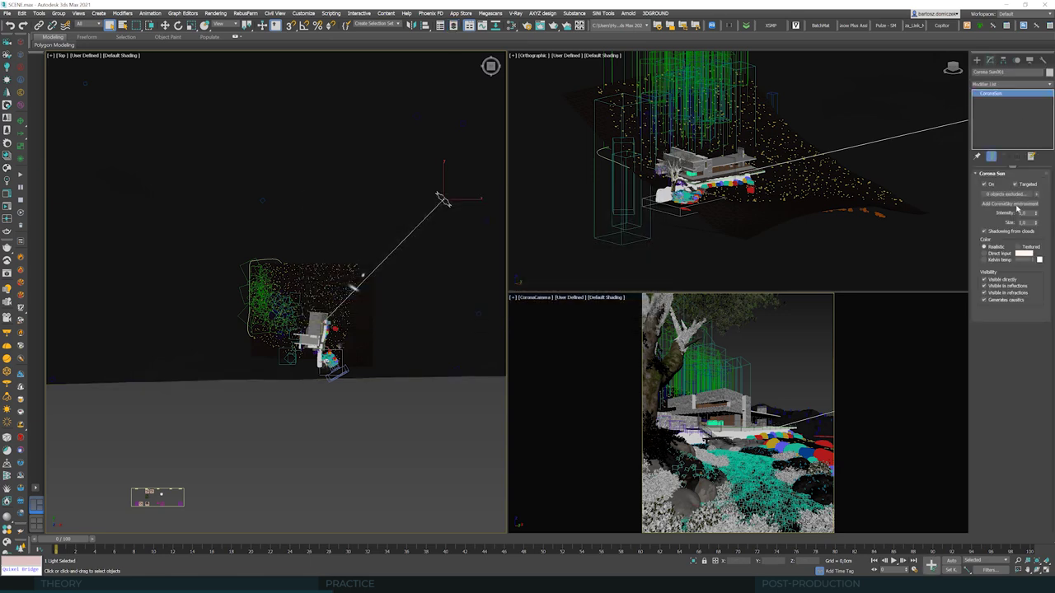
click(1014, 204)
click(512, 25)
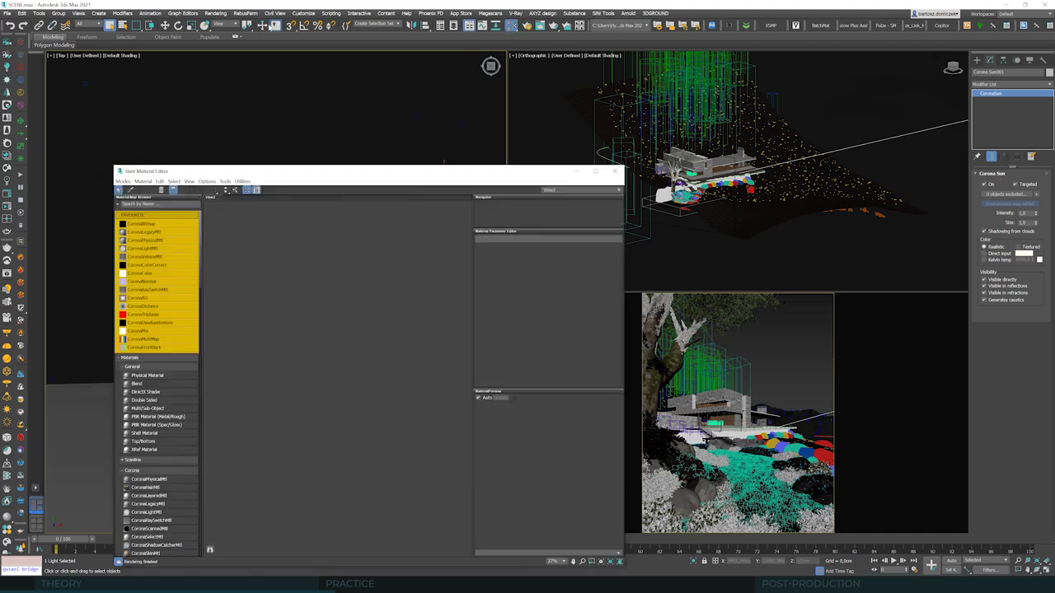
click(215, 13)
click(243, 56)
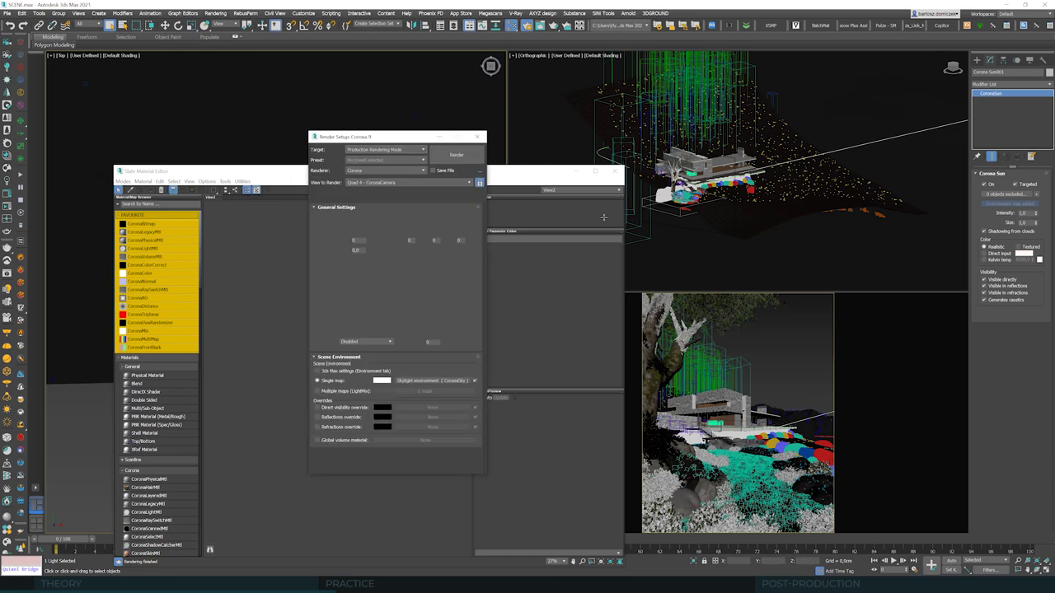
drag(234, 327, 234, 327)
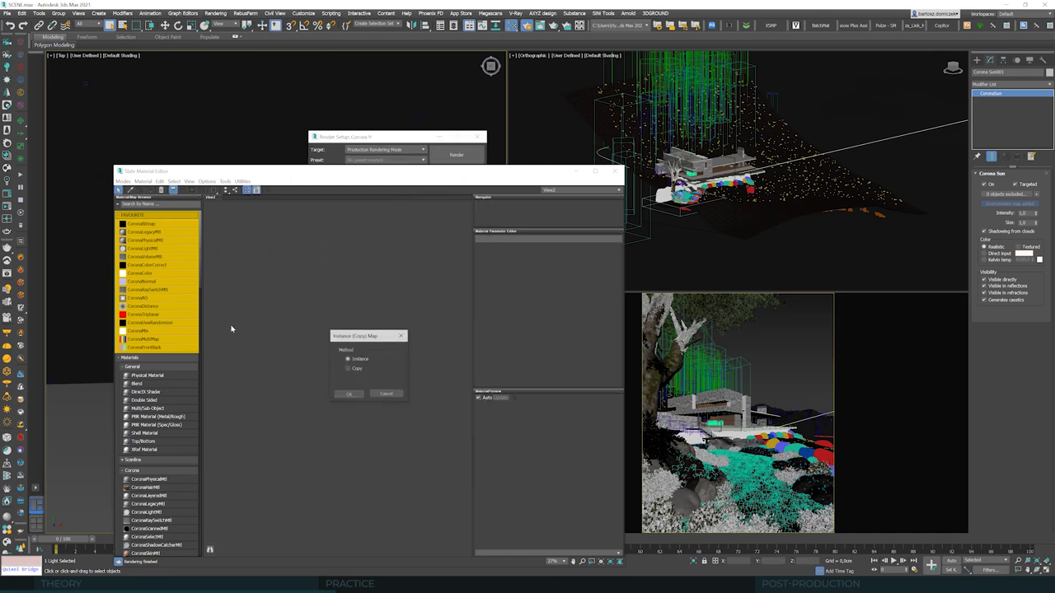
click(353, 392)
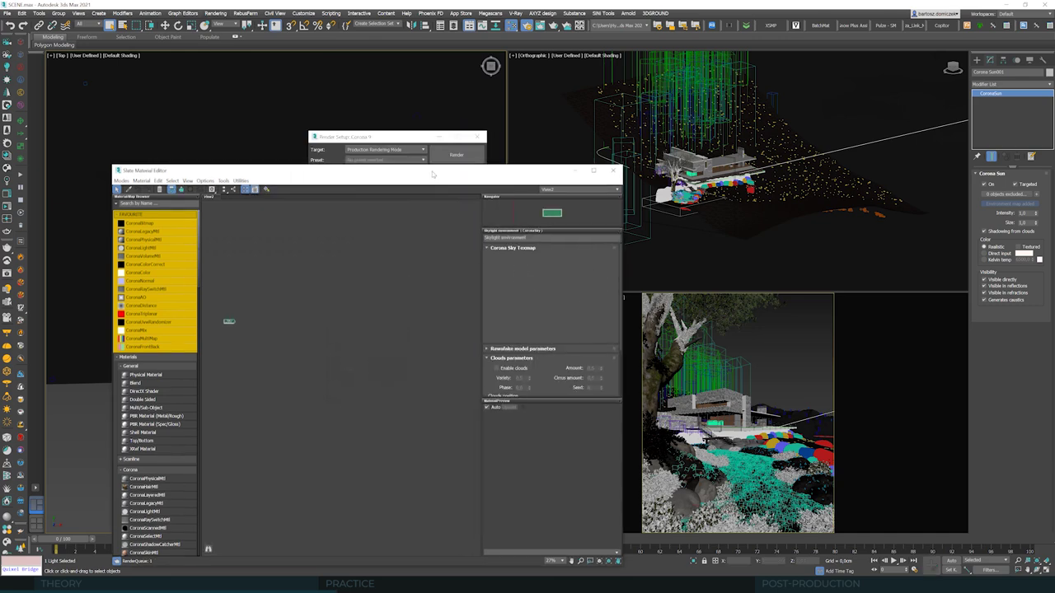
drag(437, 177, 409, 121)
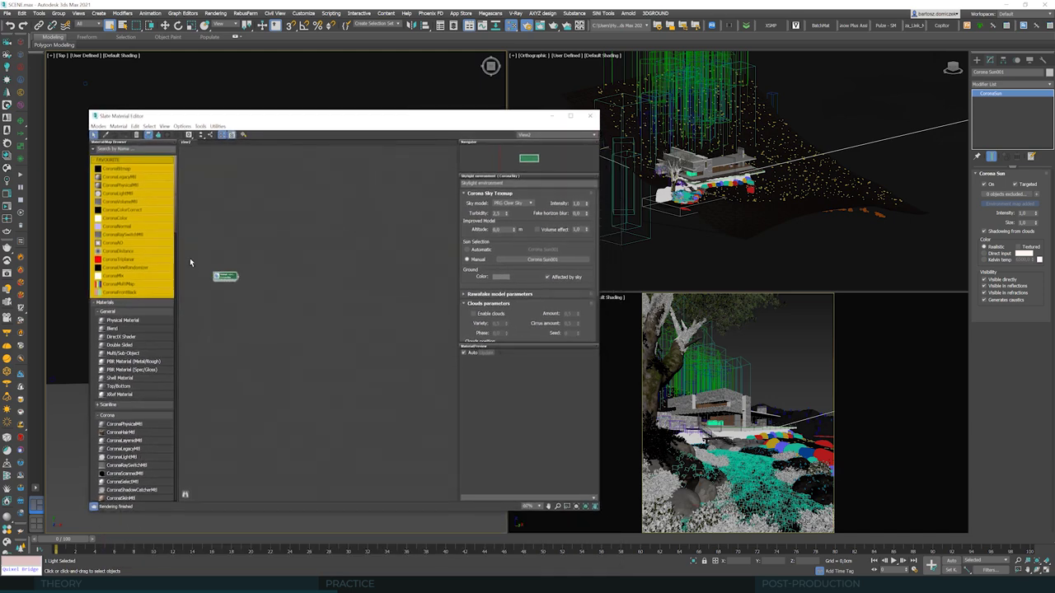
scroll(189, 262, up, 1)
Step: Start an interactive render of the Corona camera and reset the frame buffer's tone mapping, discarding the Curves operator
click(7, 207)
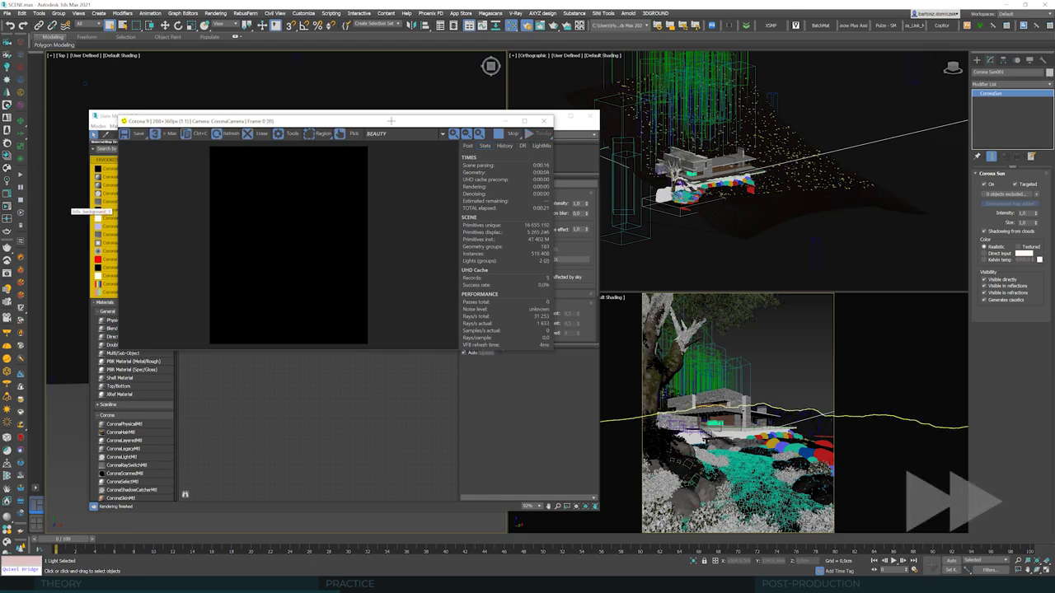
click(469, 145)
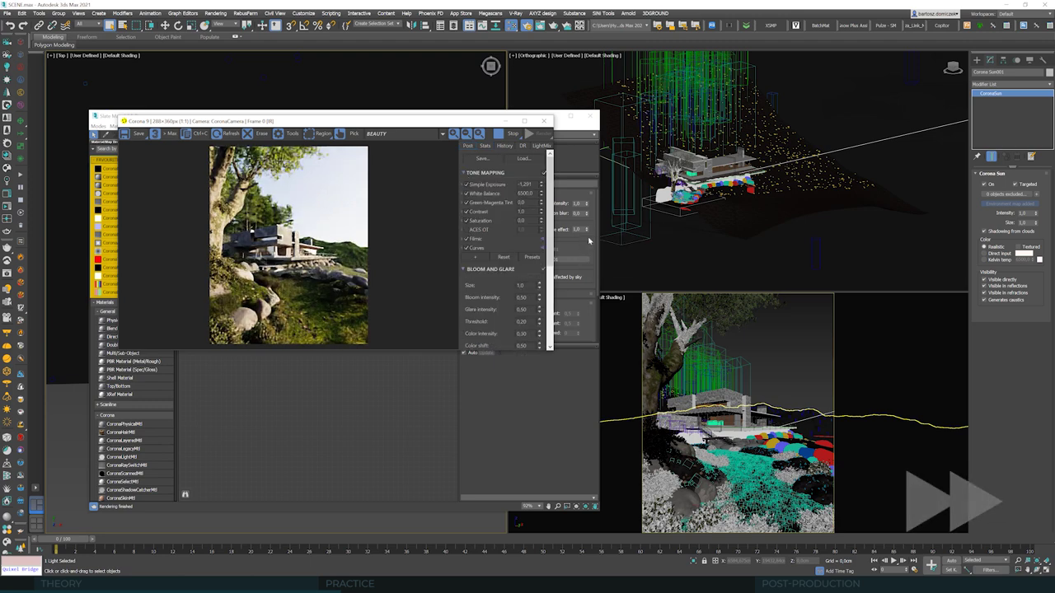
click(543, 248)
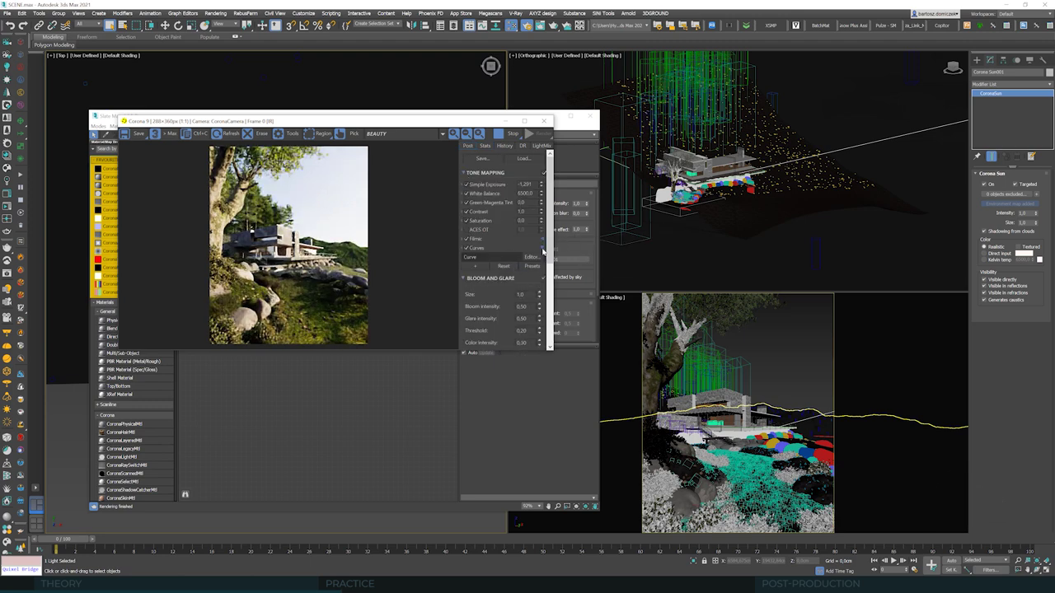
click(476, 249)
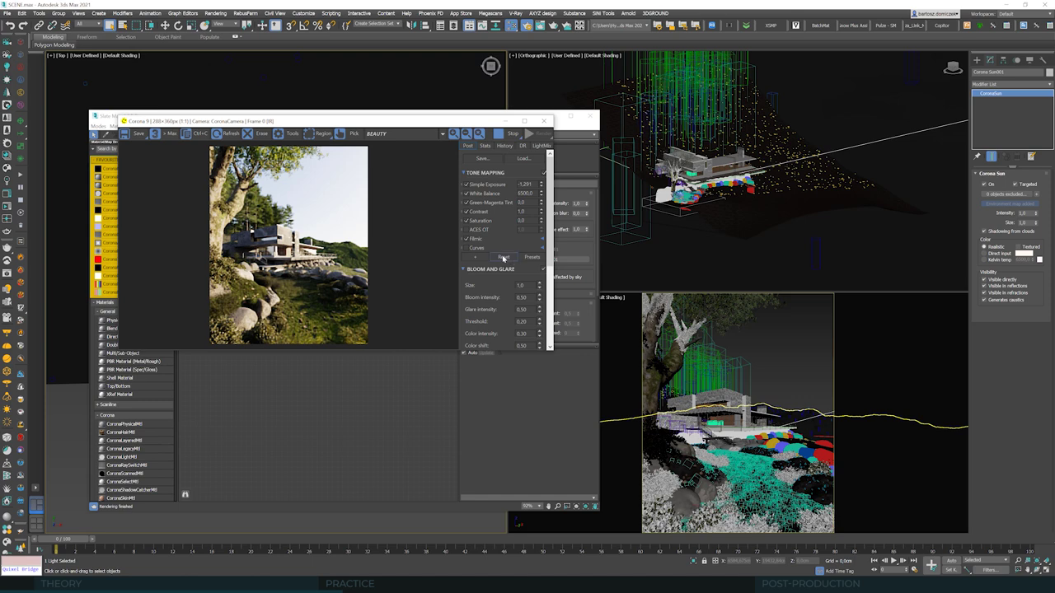
click(504, 258)
click(517, 297)
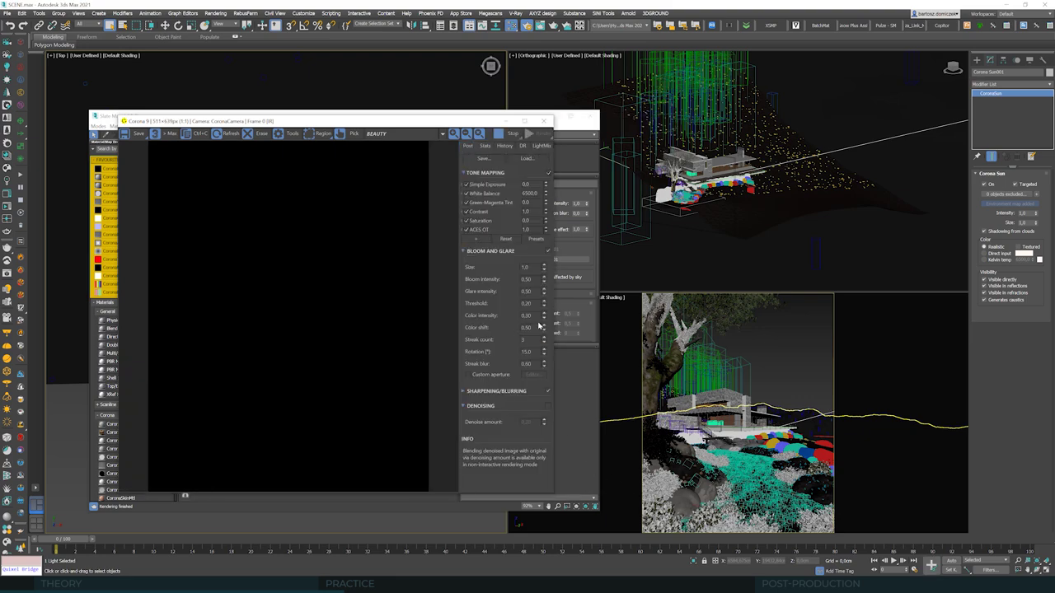
Step: Disable ACES OT, add Filmic Mapping to the tone mapping and set the simple exposure to -2
click(482, 241)
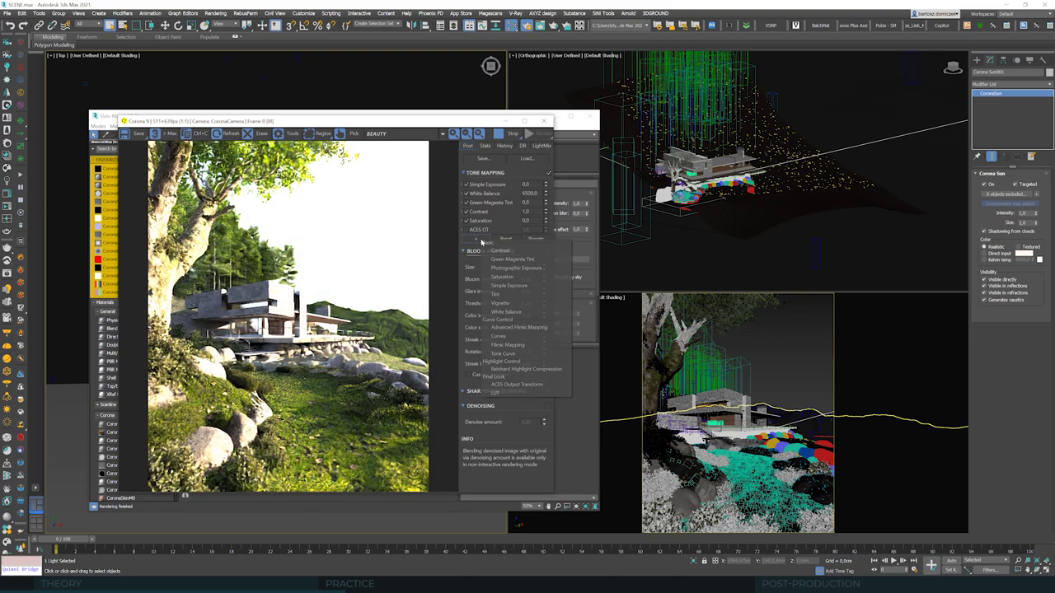
click(512, 346)
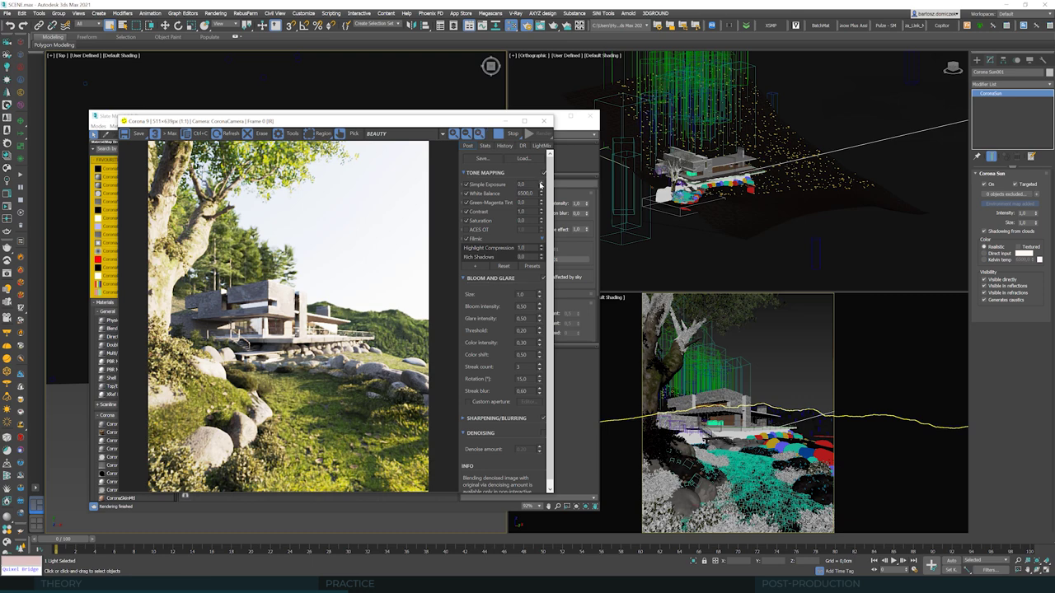
drag(541, 196, 542, 202)
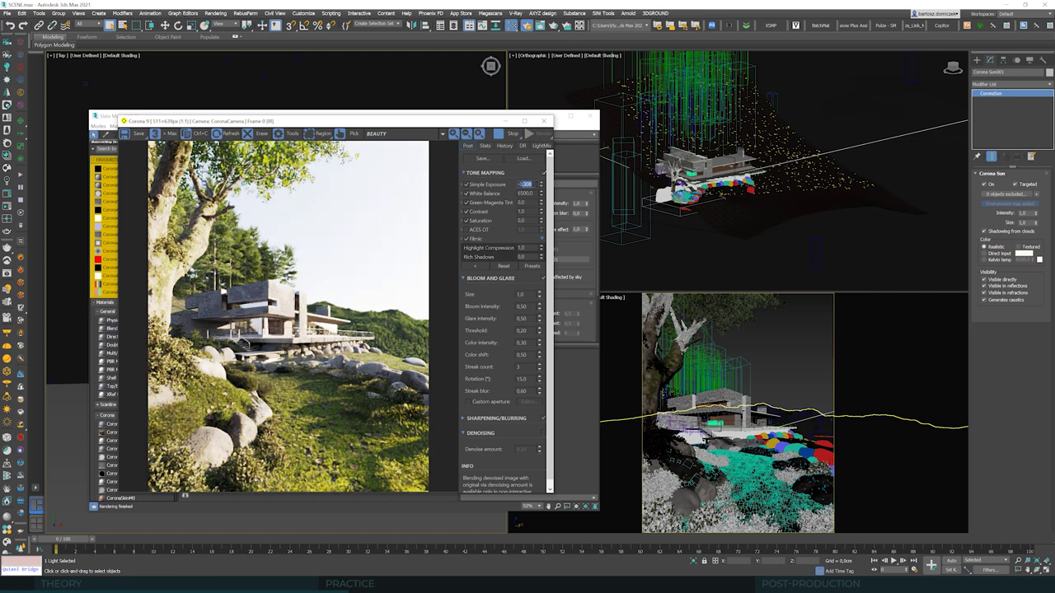
text(-1)
key(Tab)
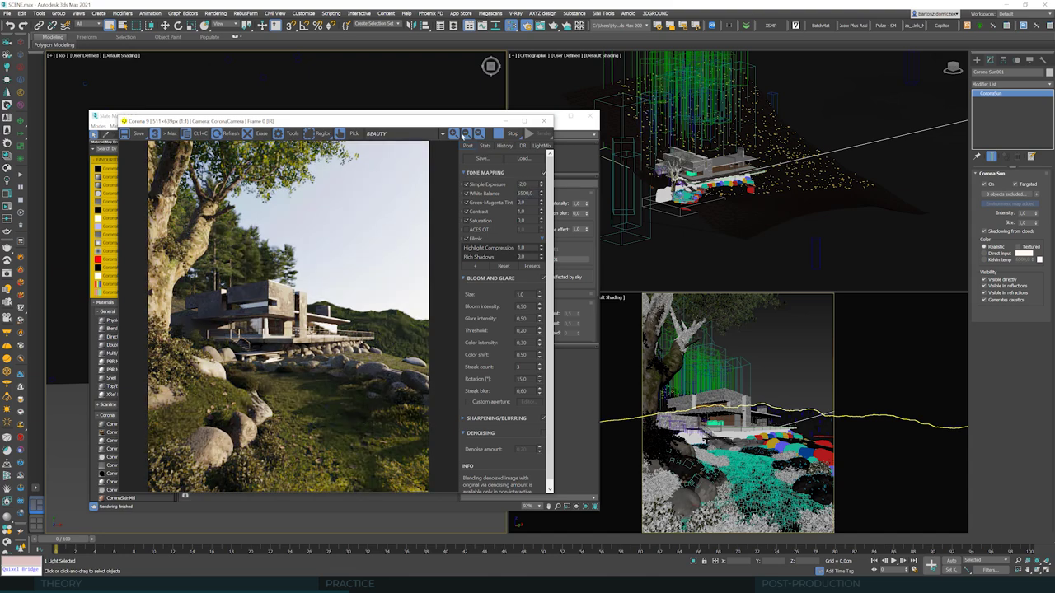
Step: Move the Corona frame buffer beside the Top viewport and close the Slate Material Editor and Render Setup windows
drag(476, 124, 864, 117)
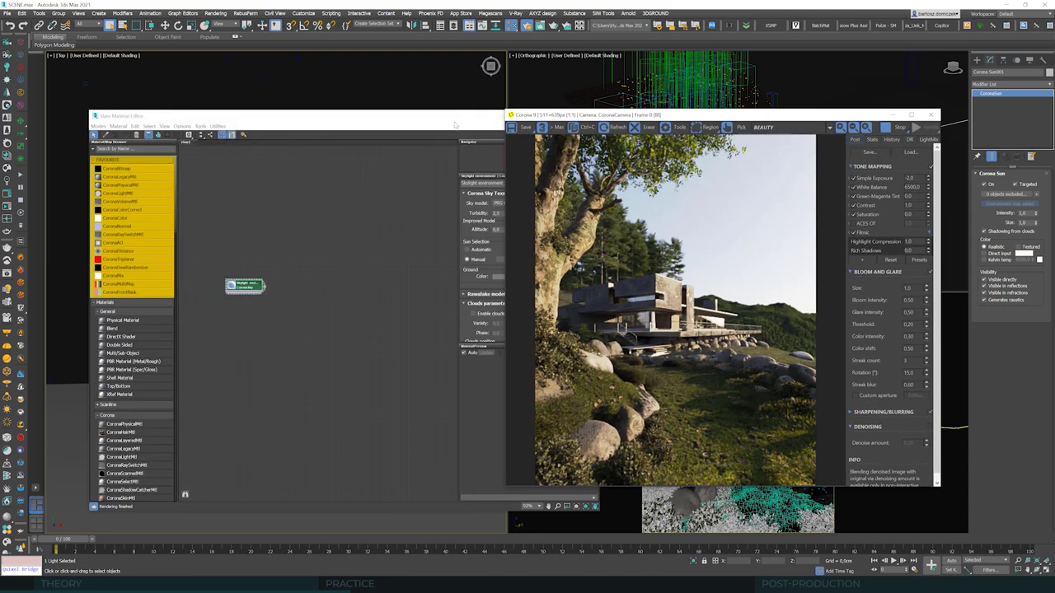
key(m)
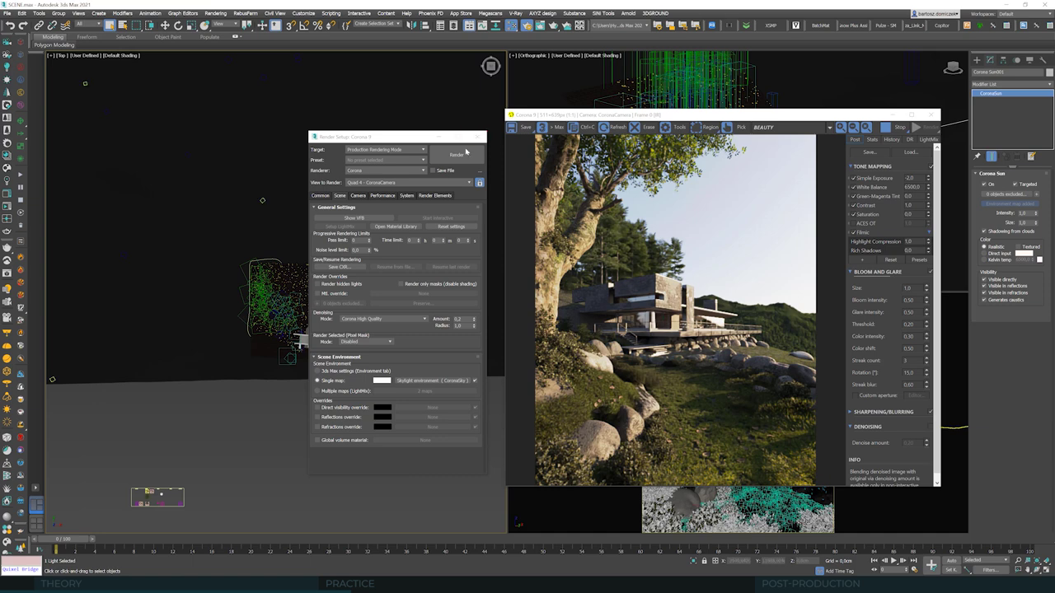
click(476, 137)
Step: Move the Corona Sun diagonally farther away from the house in the Top viewport, keeping its direction
scroll(242, 288, down, 4)
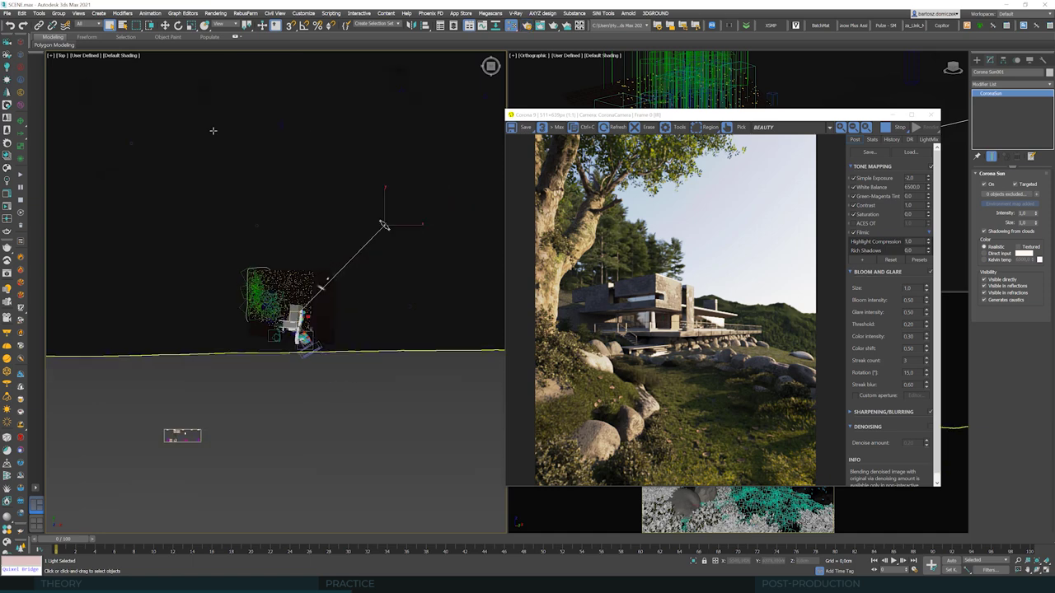
key(w)
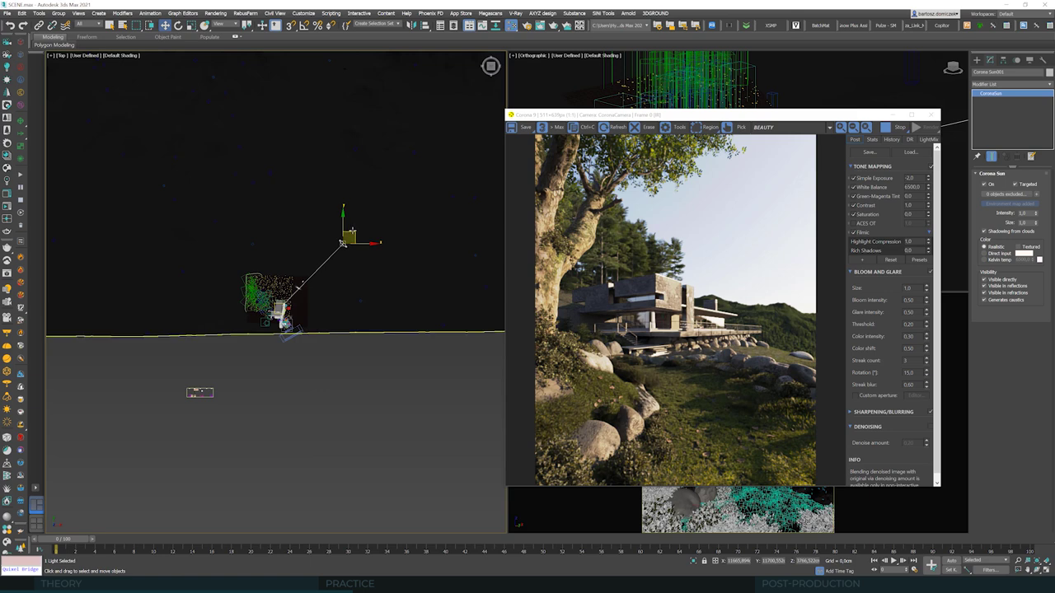
drag(351, 228, 439, 138)
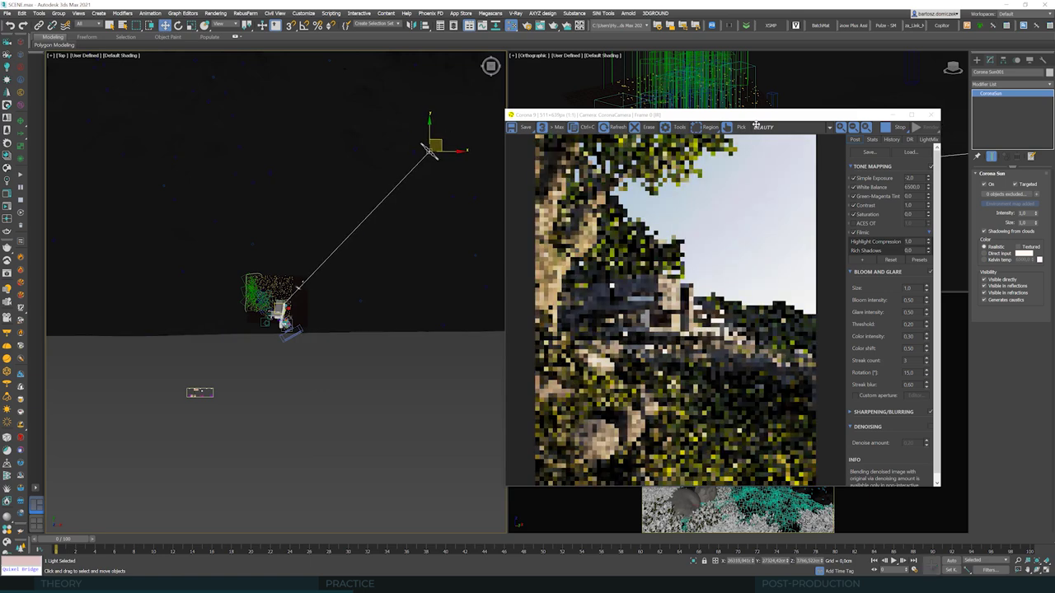
Step: Try lighting the house from its front-right side by moving the Corona Sun across in the Top viewport
drag(802, 116, 766, 120)
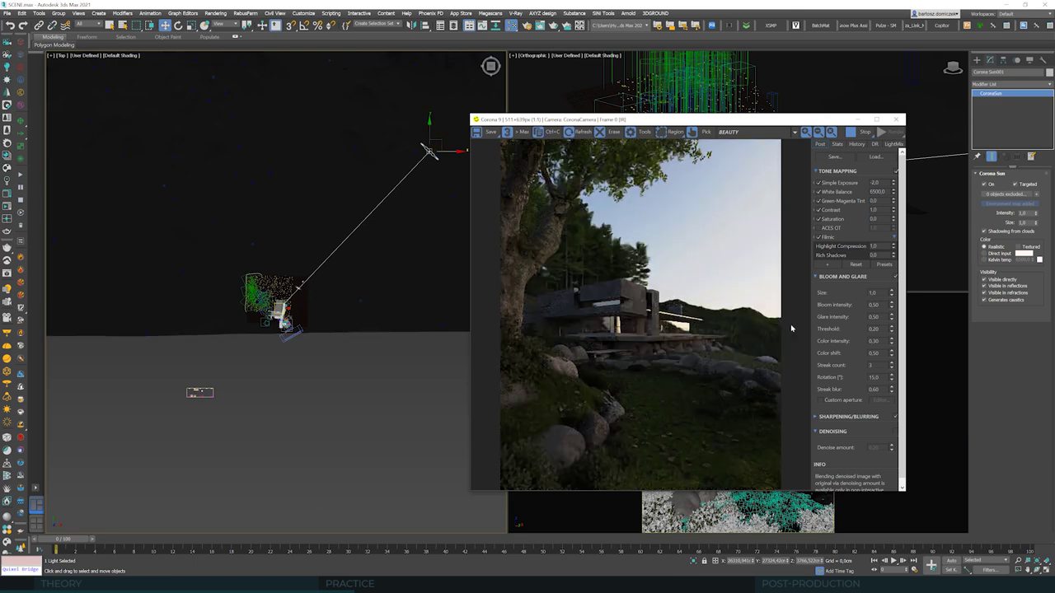
drag(440, 141, 499, 363)
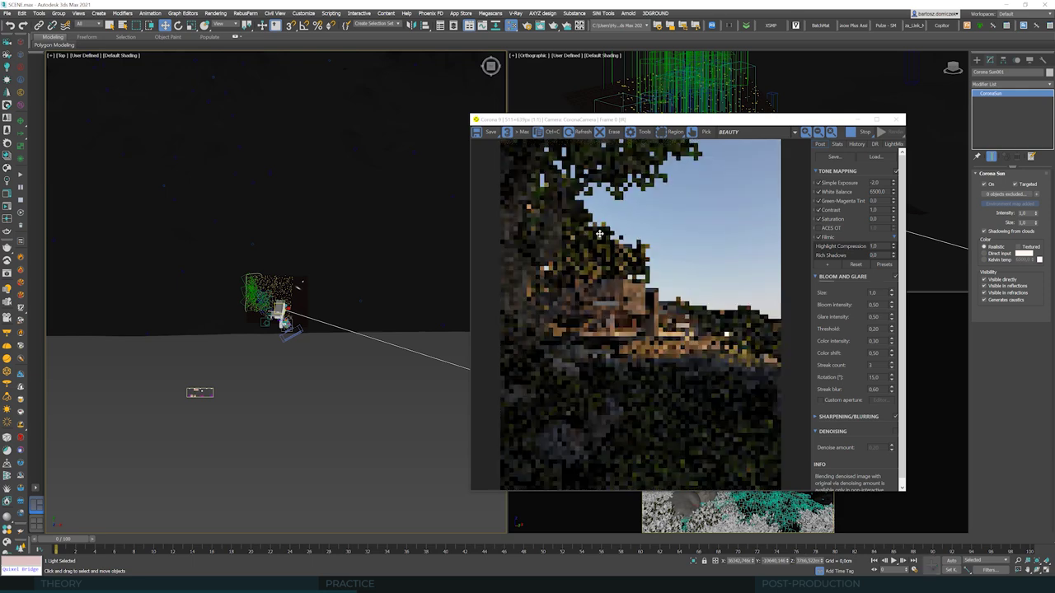
drag(722, 122, 770, 98)
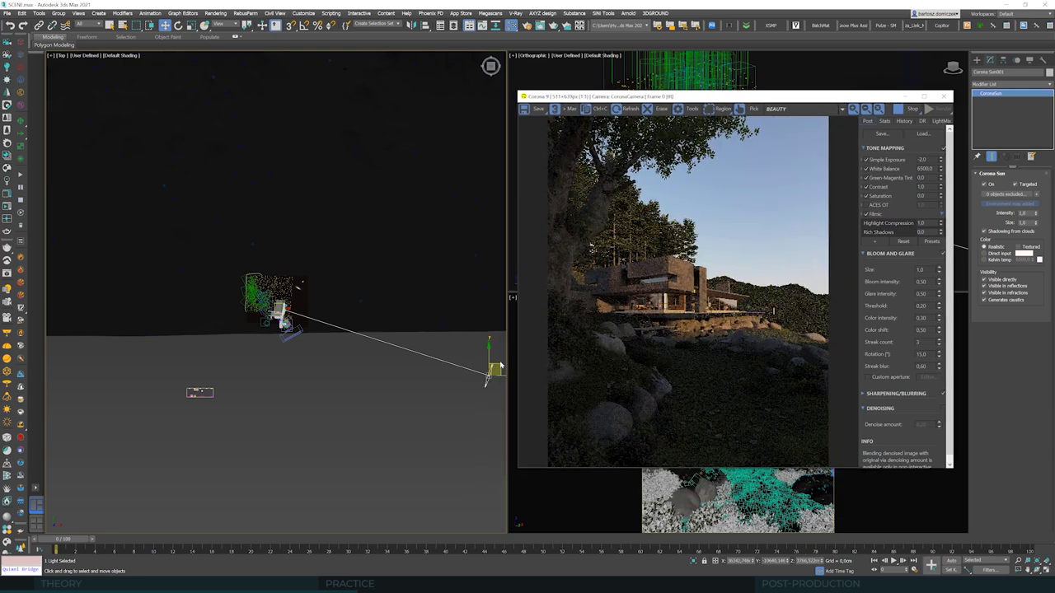
drag(499, 368, 497, 408)
Step: Try the Corona Sun at the front-left and then the left side of the house in the Top viewport
middle_drag(486, 375, 387, 375)
drag(410, 386, 100, 482)
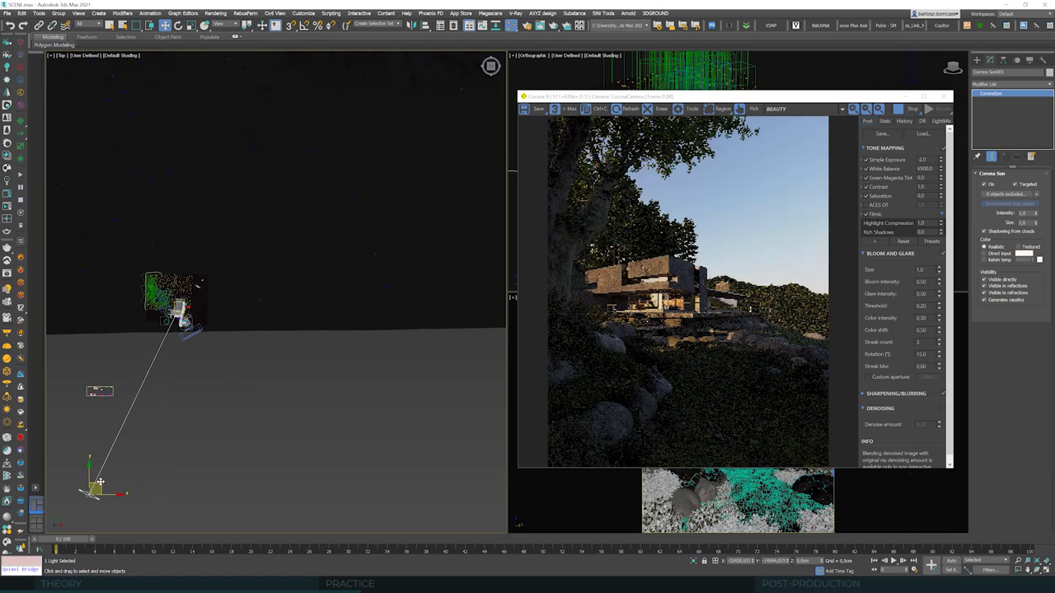
drag(100, 482, 4, 363)
scroll(361, 326, down, 2)
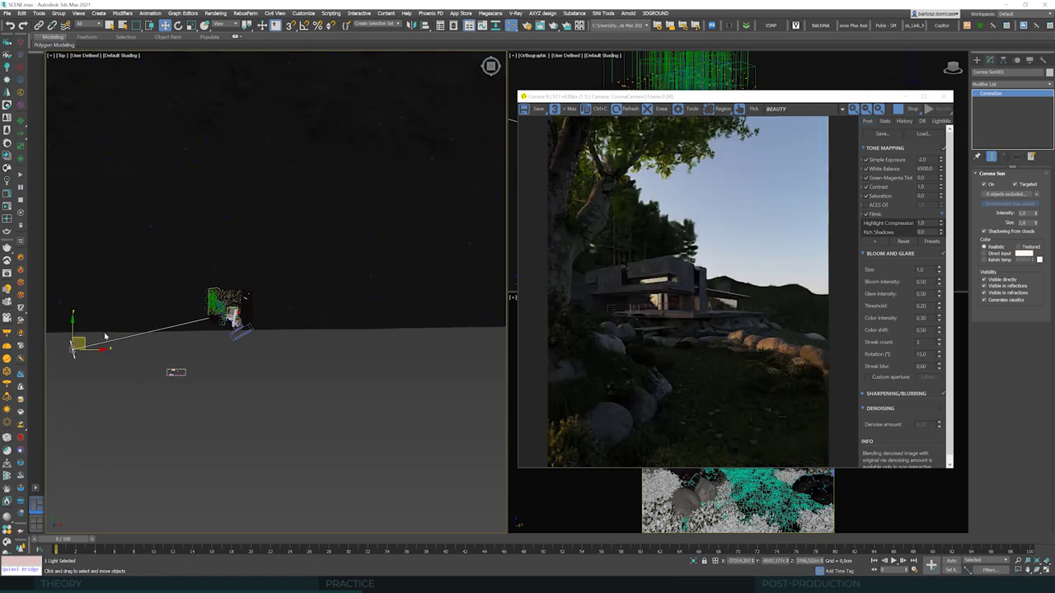
Step: Move the Corona Sun around to a position directly behind the house, over the background terrain, in the Top viewport
drag(83, 339, 477, 315)
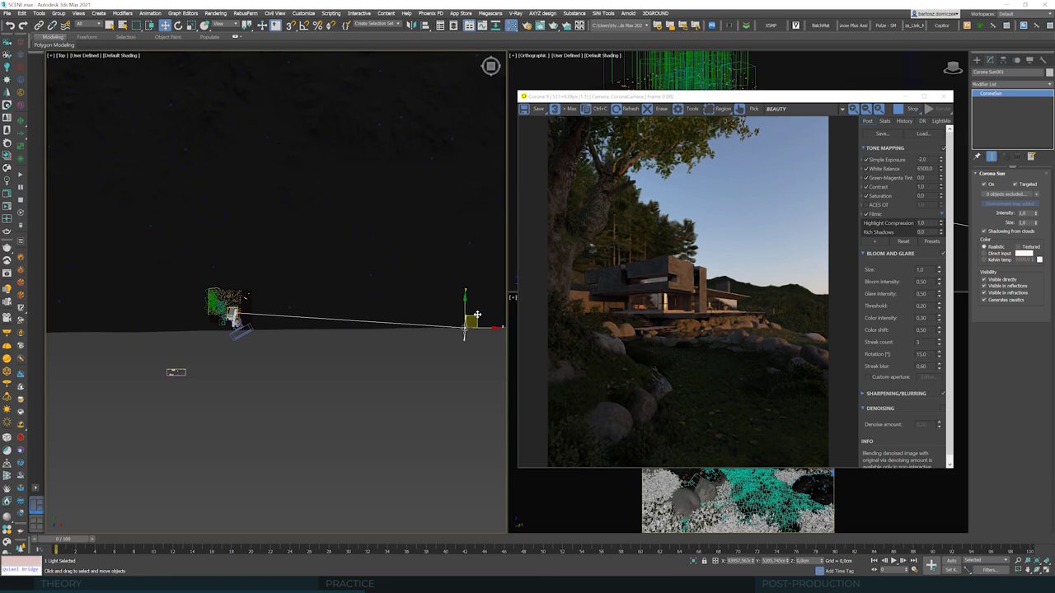
drag(477, 315, 502, 89)
drag(750, 97, 367, 100)
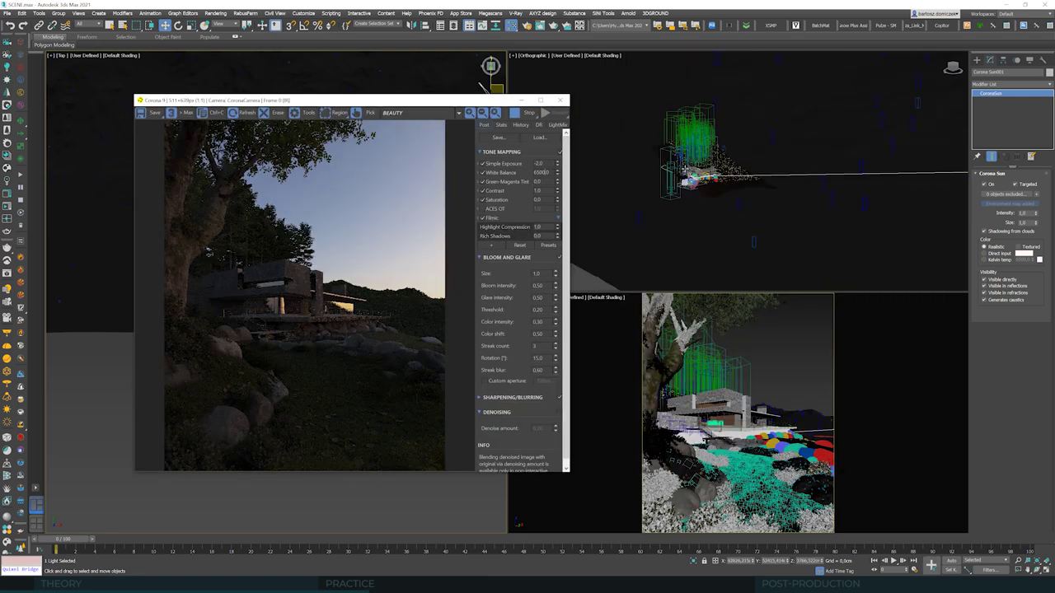
alt+middle_drag(752, 196, 714, 161)
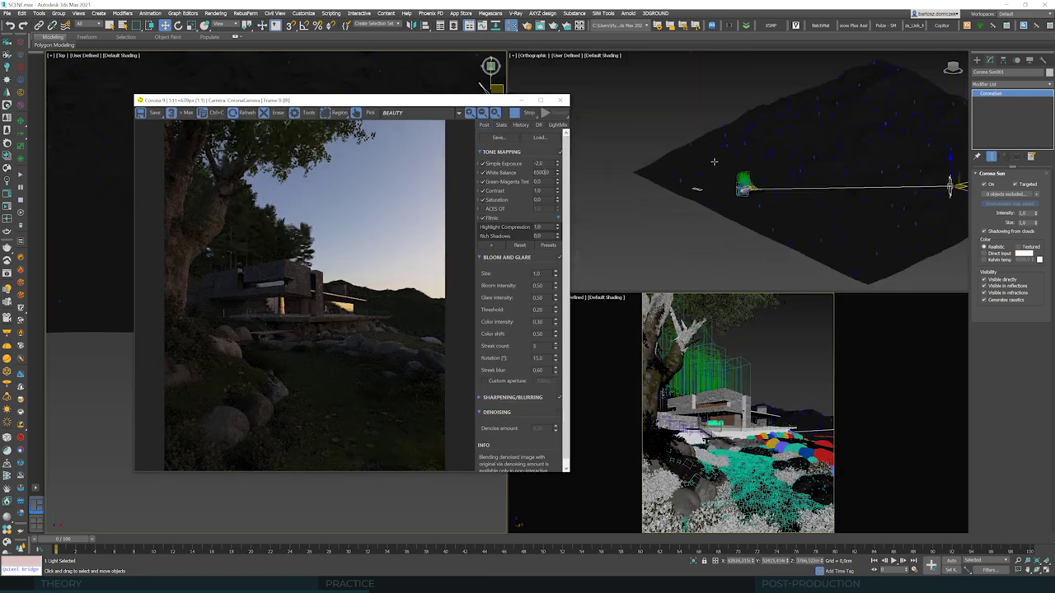
alt+middle_drag(890, 172, 734, 171)
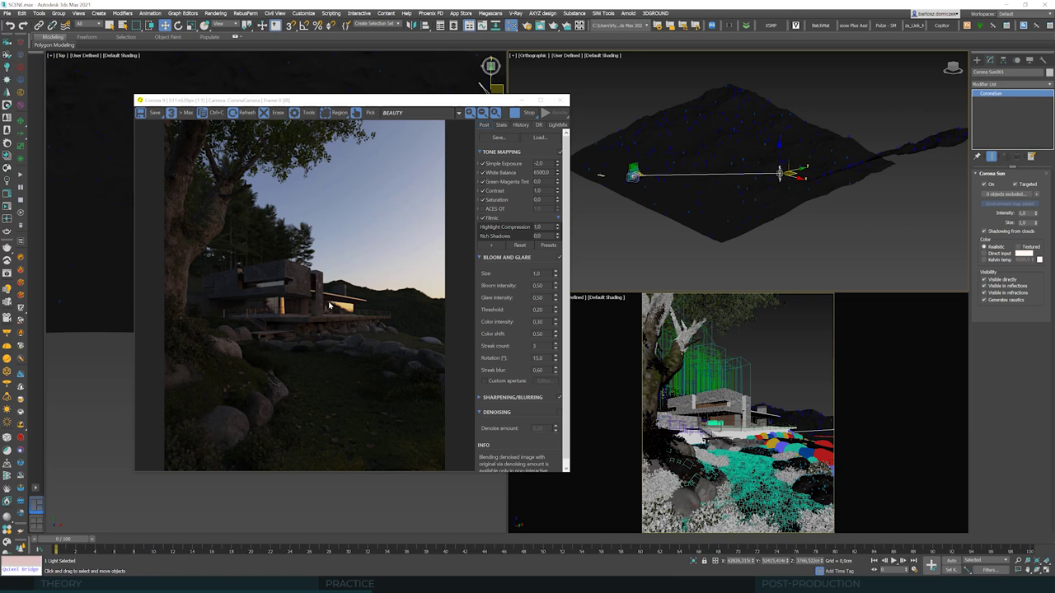
drag(437, 108, 842, 150)
scroll(260, 294, down, 3)
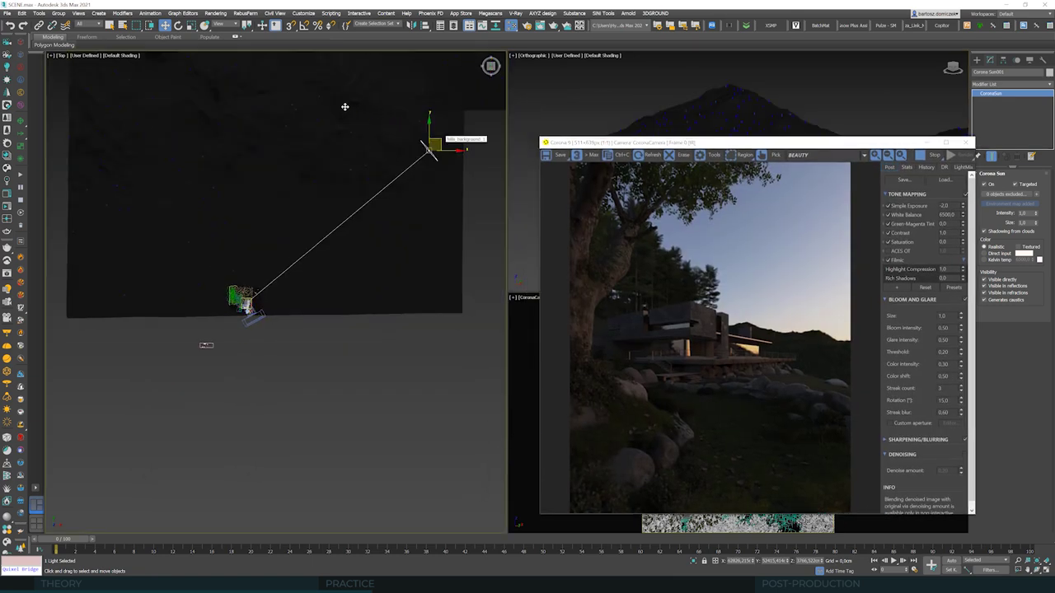
drag(333, 102, 261, 80)
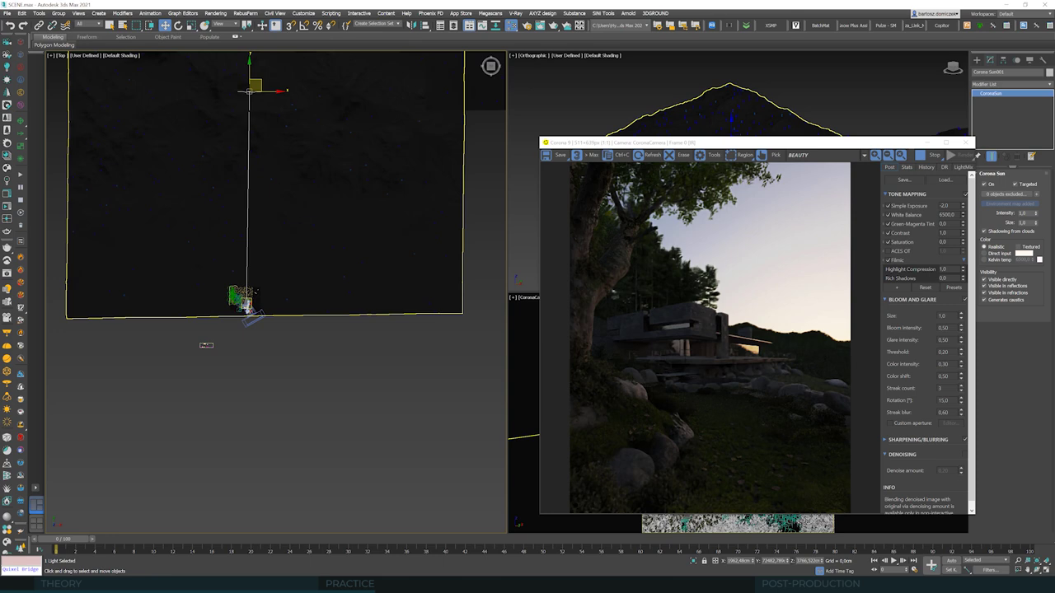
Step: Raise the Corona Sun above the terrain in the Orthographic viewport and shift it slightly along positive X in the Top viewport
drag(768, 145, 367, 202)
middle_click(723, 124)
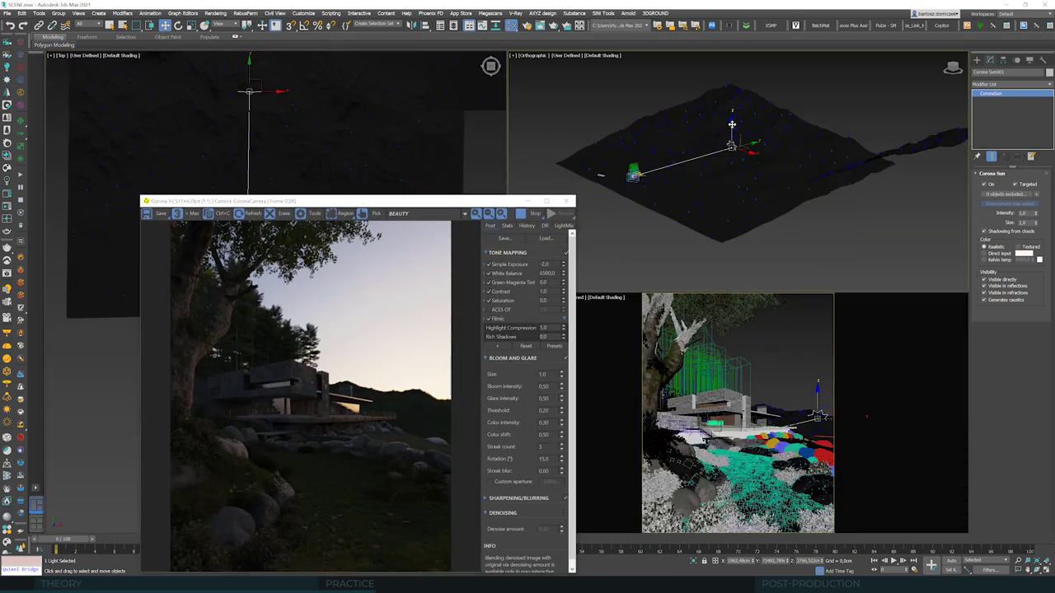
mouse_move(732, 125)
mouse_down()
mouse_move(733, 95)
mouse_move(731, 109)
mouse_up()
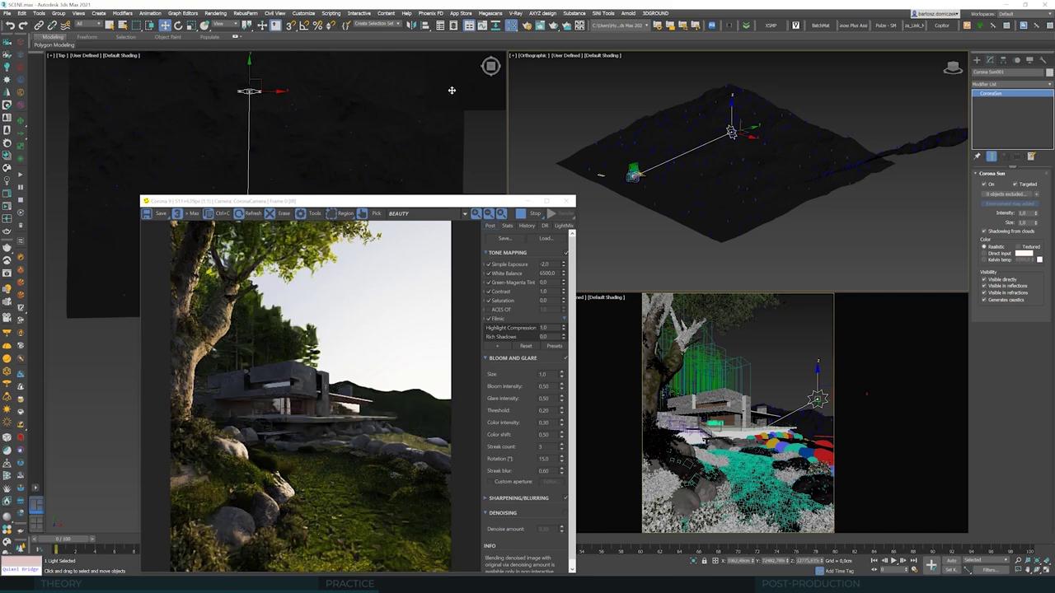
drag(258, 93, 289, 90)
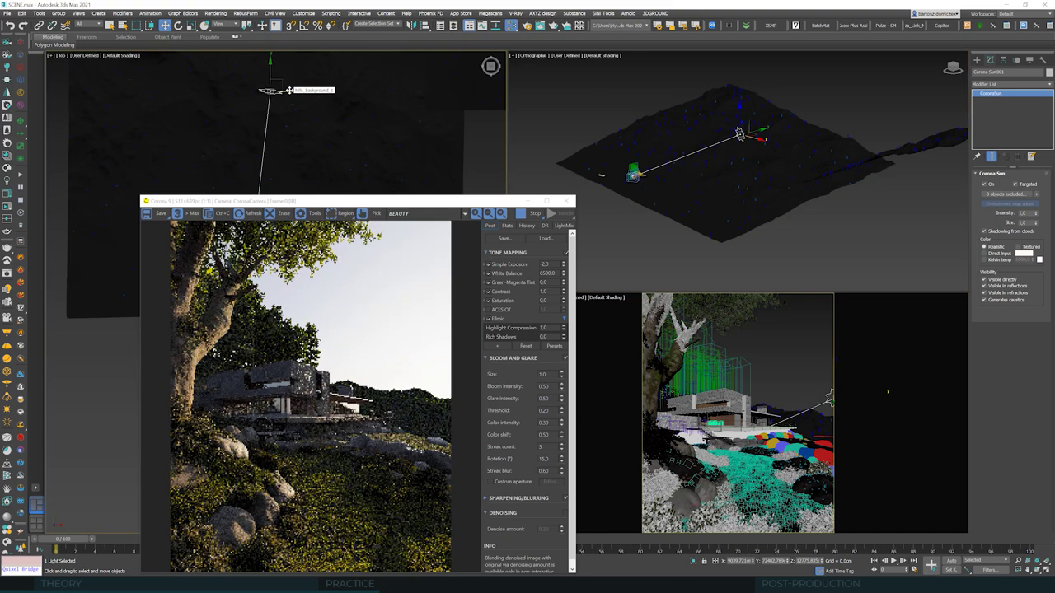
drag(289, 90, 298, 91)
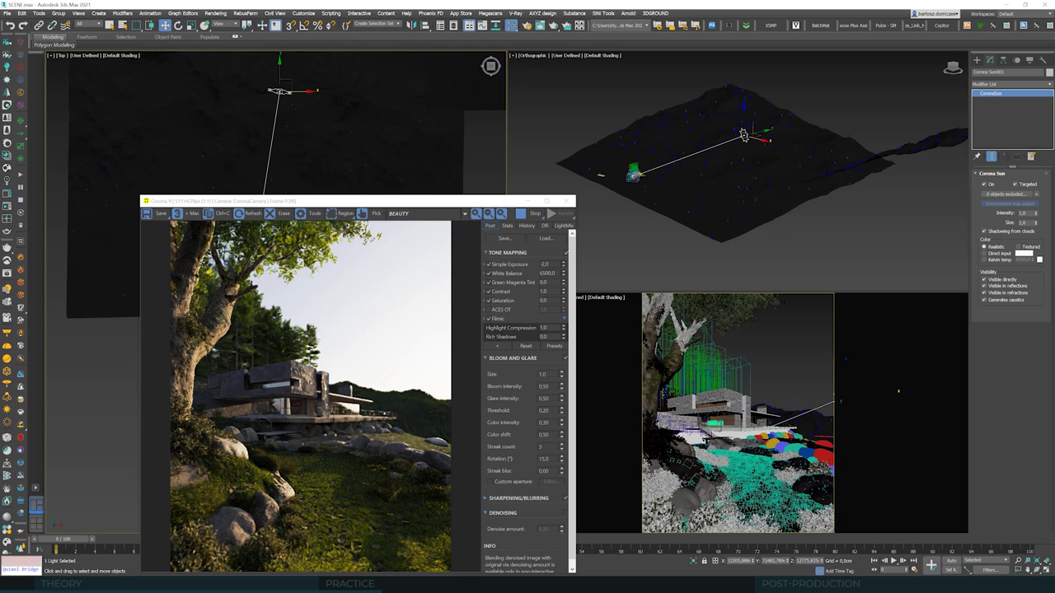
Step: Lower the Corona Sun to a Z position of about 5,400 cm and place the frame buffer beside the Top viewport
scroll(743, 112, up, 6)
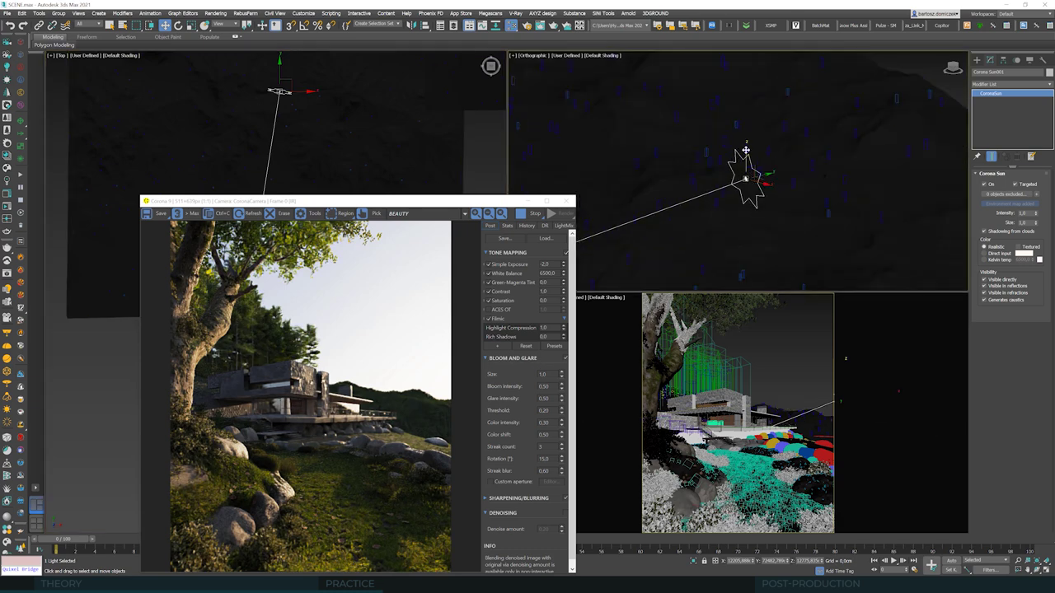
drag(743, 152, 747, 202)
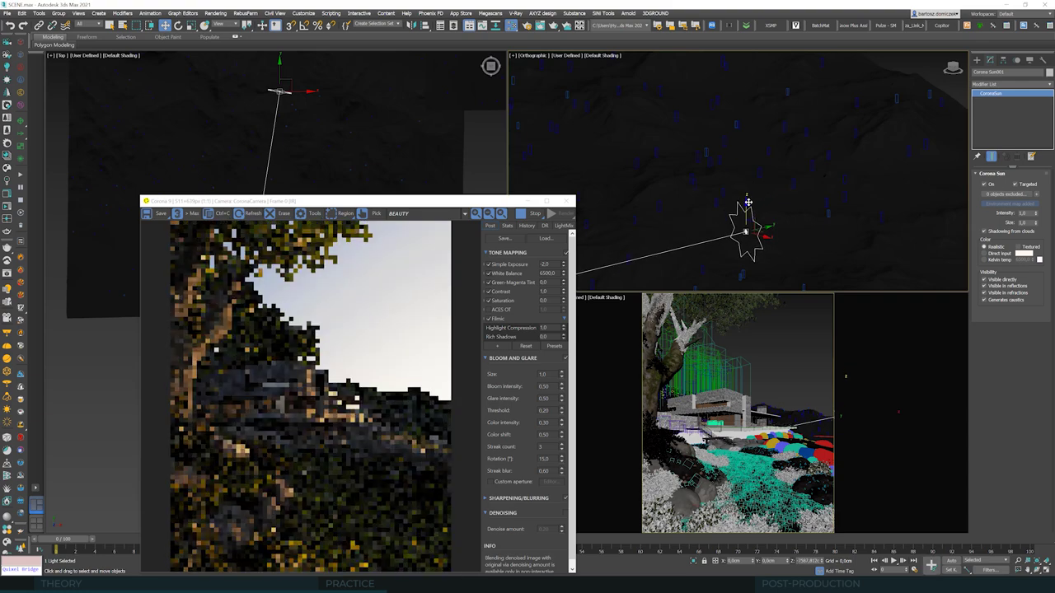
drag(748, 202, 755, 212)
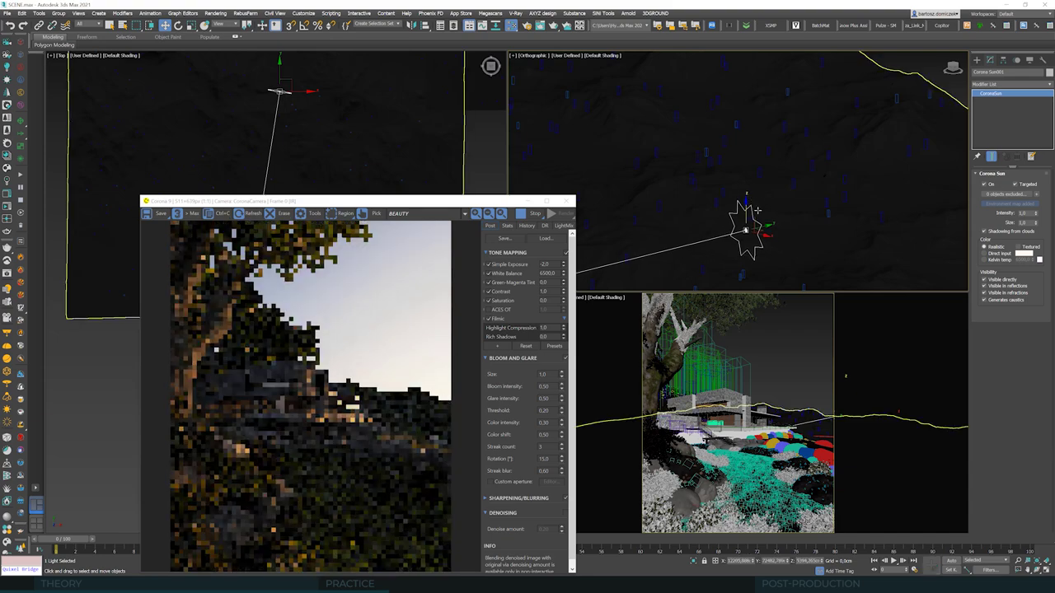
drag(454, 205, 655, 108)
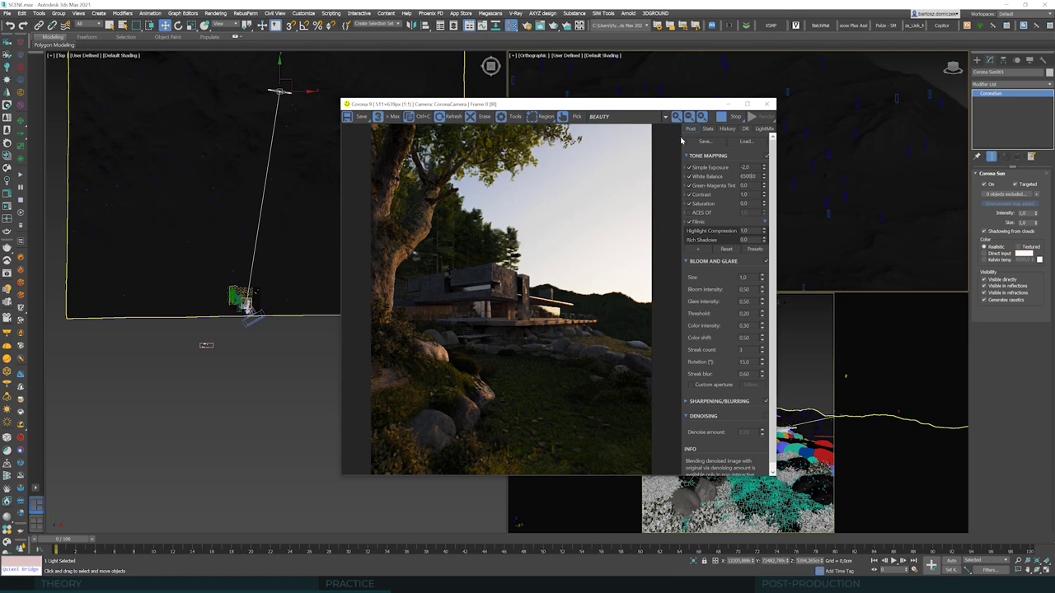
drag(649, 106, 759, 92)
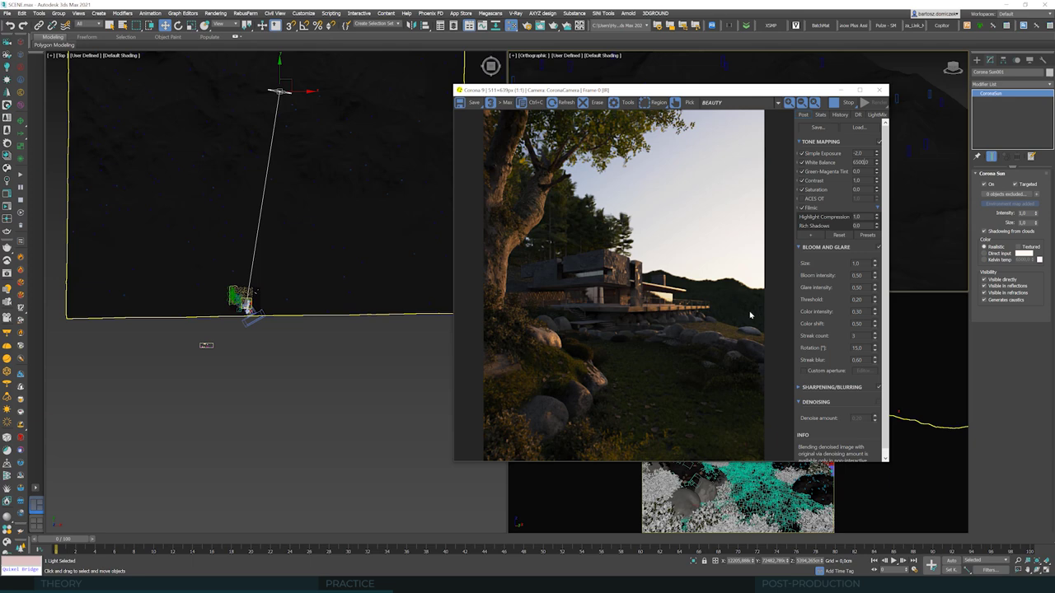
Step: Open the Slate Material Editor and enable Volume effect on the Corona Sky map
key(m)
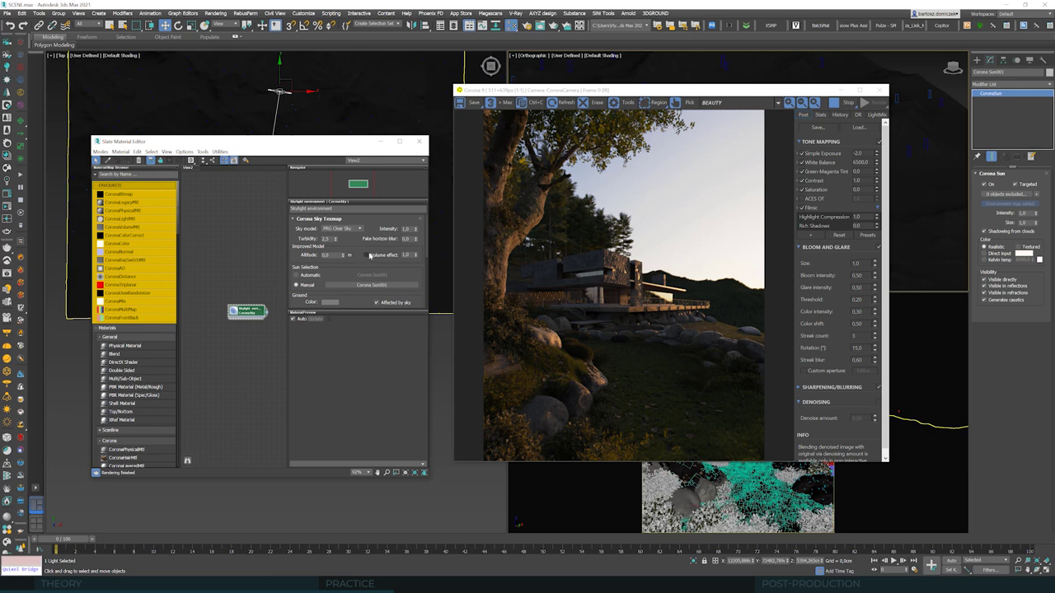
click(368, 256)
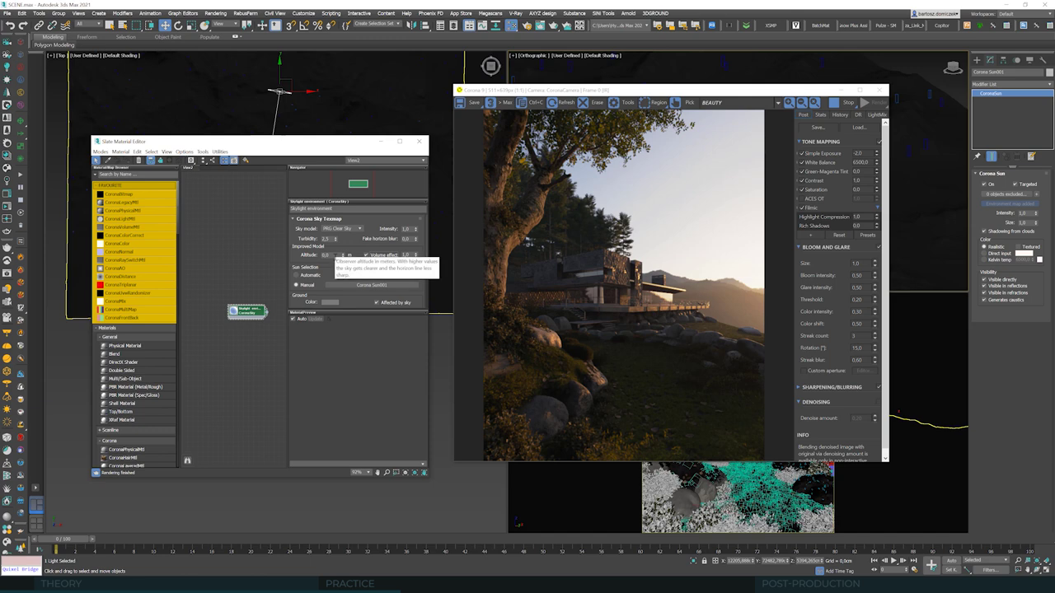
Step: Try a Corona Sky altitude of 2000 m and reset it to 0
click(326, 255)
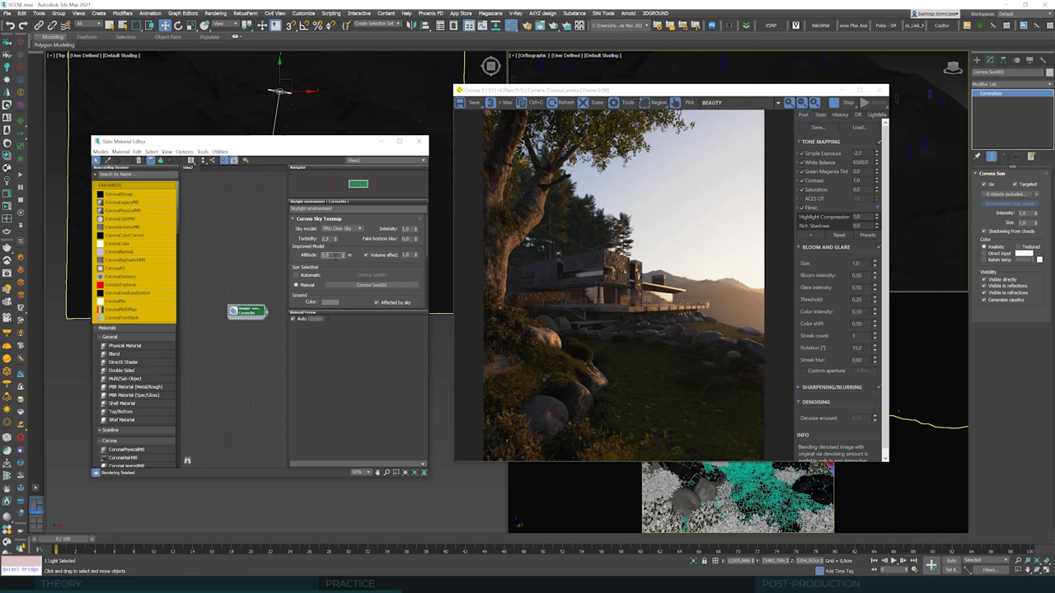
click(406, 238)
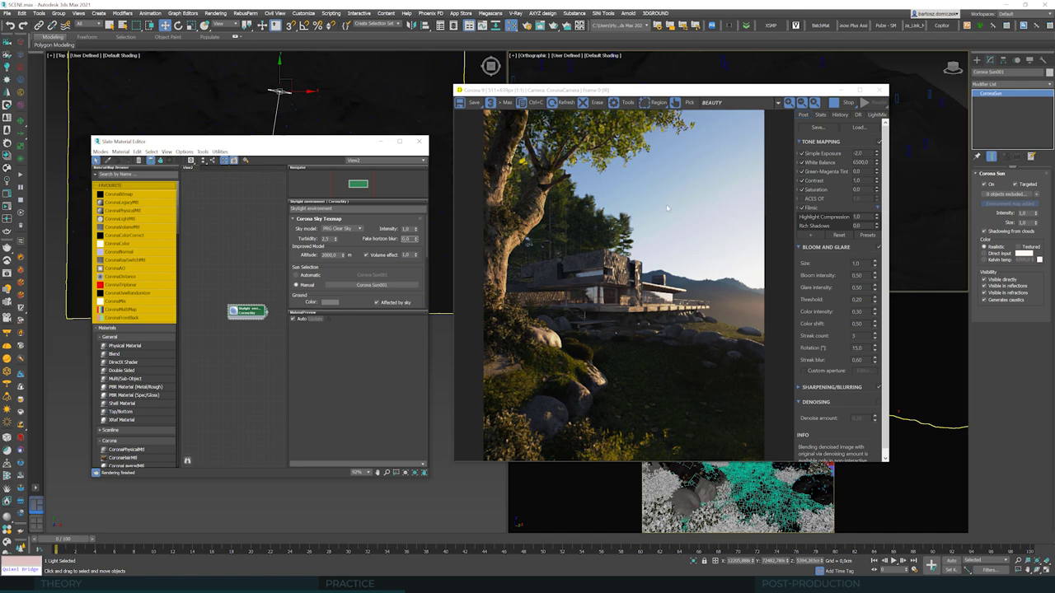
right_click(342, 256)
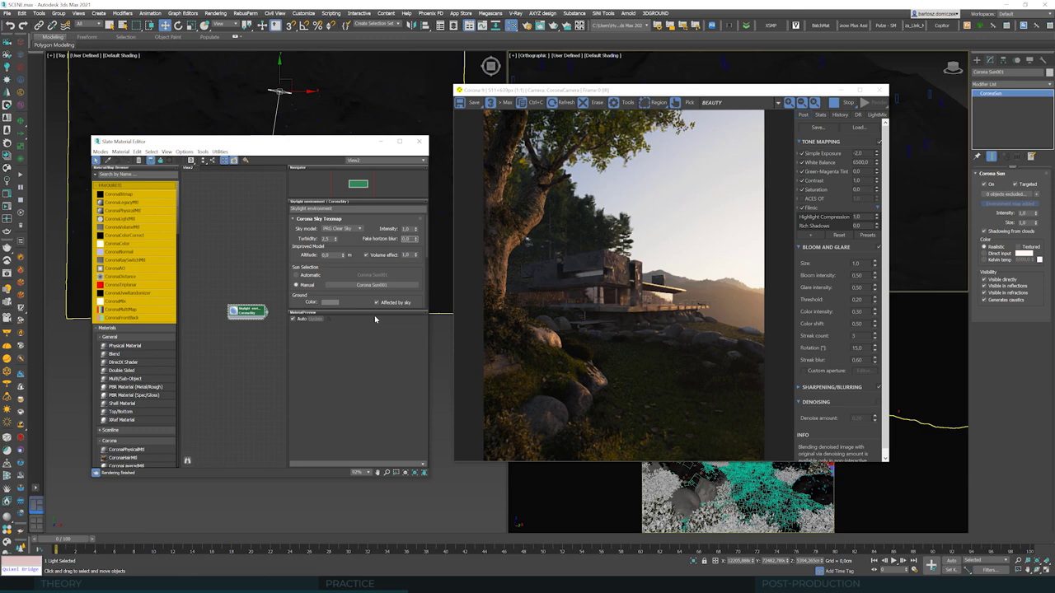
Step: Set the Corona Sky turbidity to 5
mouse_move(338, 240)
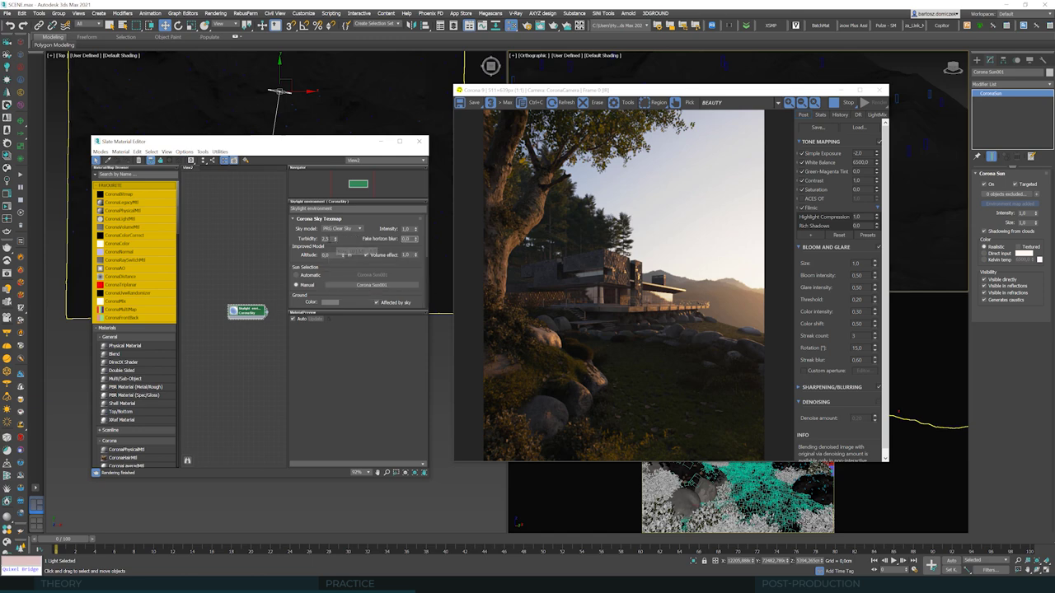
double_click(329, 238)
text(5)
key(Return)
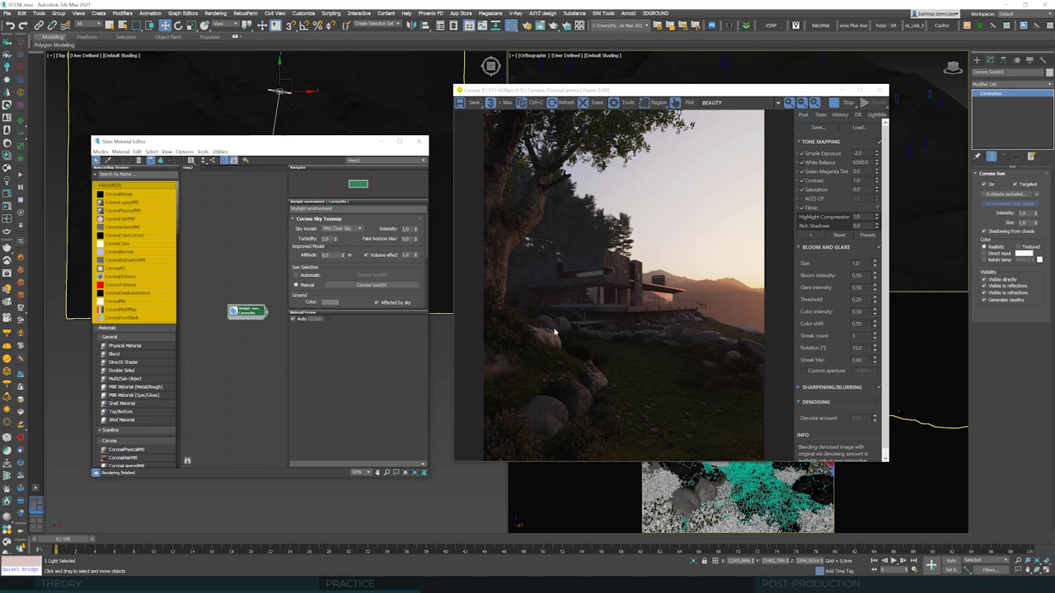
Step: Raise the Corona Sun slightly in the Orthographic viewport, to a Z position of about 7,700 cm
drag(714, 90, 452, 132)
right_click(741, 206)
click(740, 193)
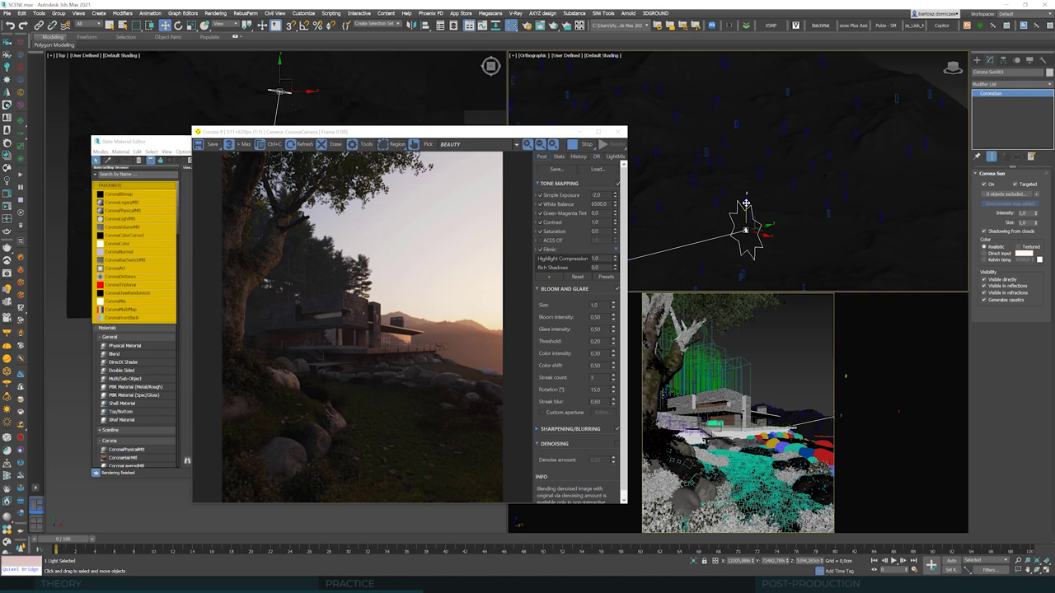
drag(746, 200, 749, 186)
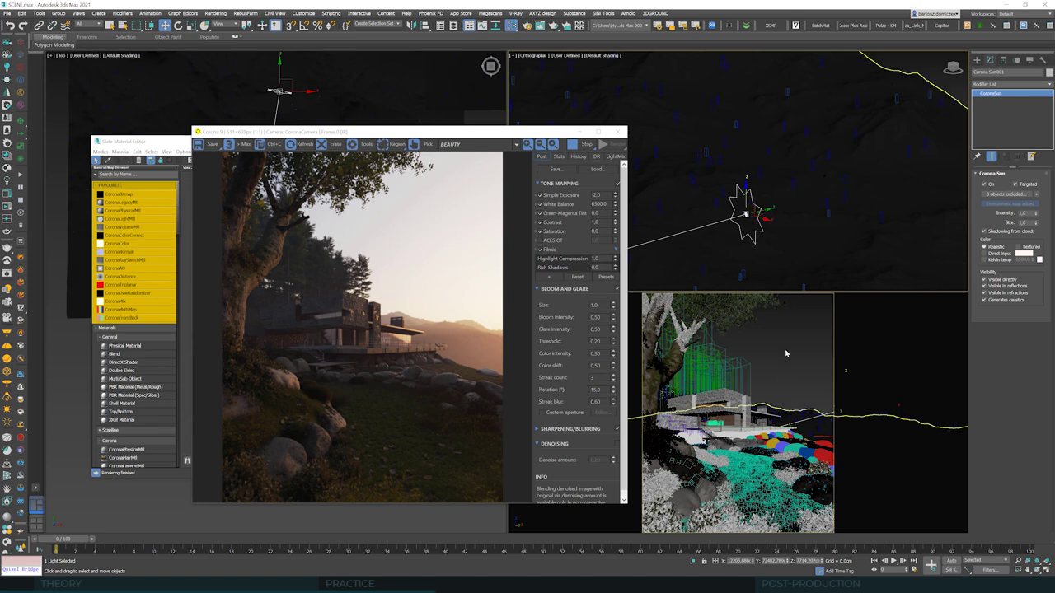
Step: Try a Corona Sun intensity of 5 and restore it to 1
double_click(1024, 212)
text(5)
key(Return)
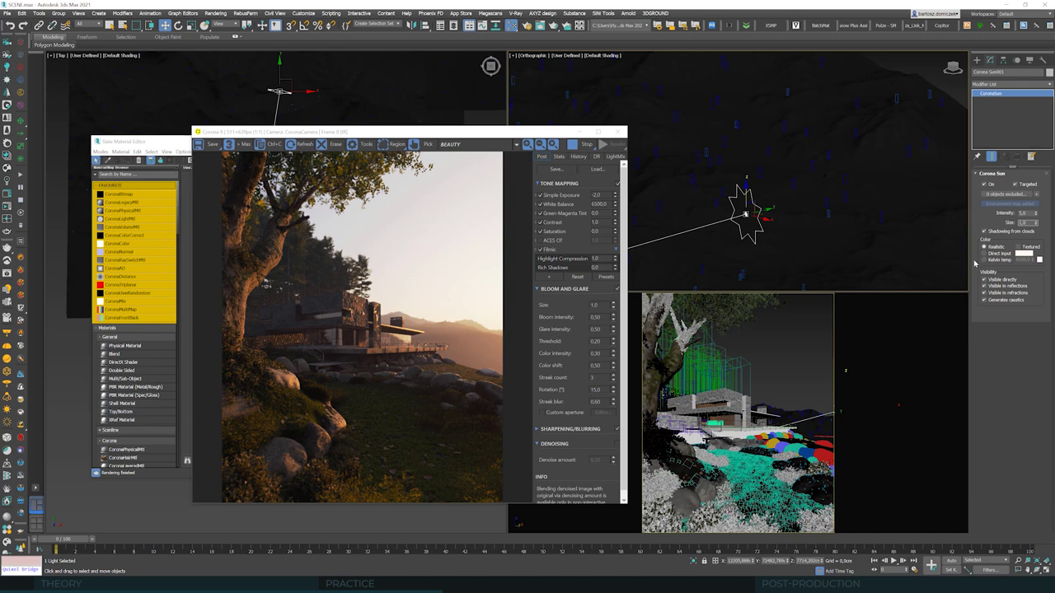
key(shift+Tab)
text(1)
key(Return)
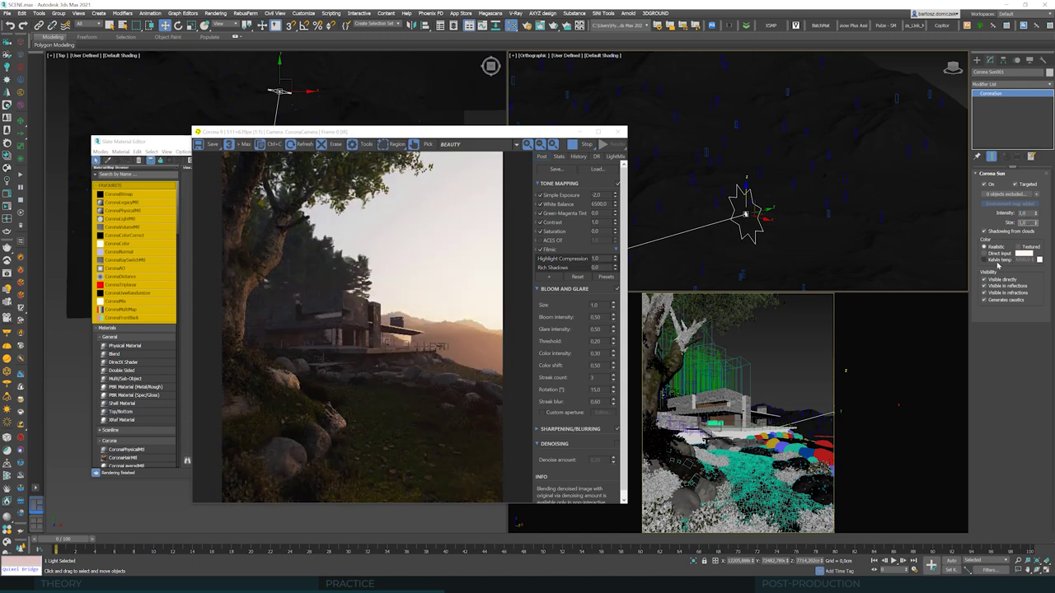
Step: Switch the Corona Sun's color to Kelvin temperature and set it to 2500
click(998, 262)
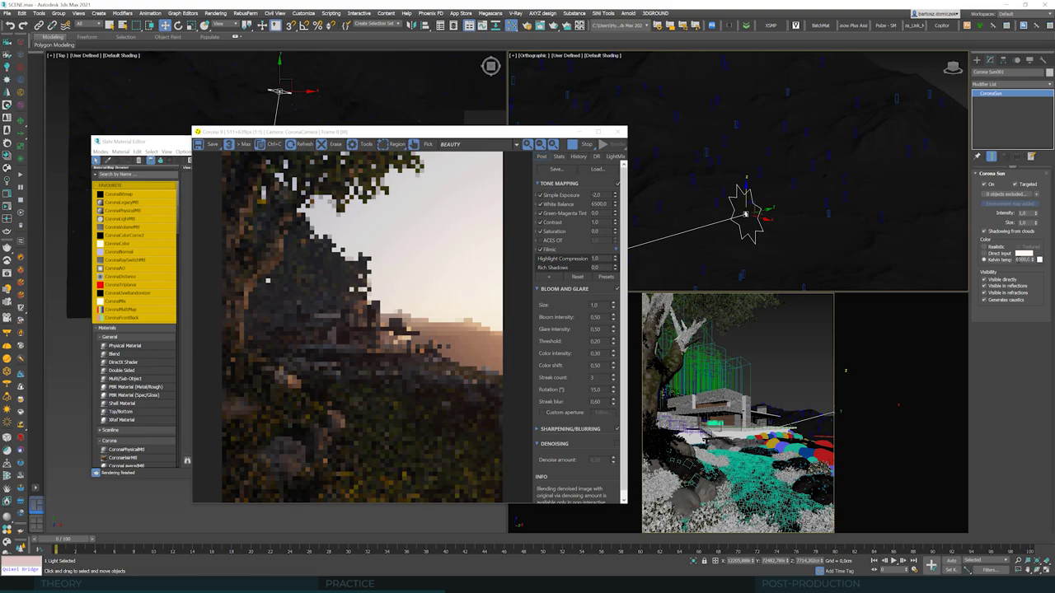
key(Return)
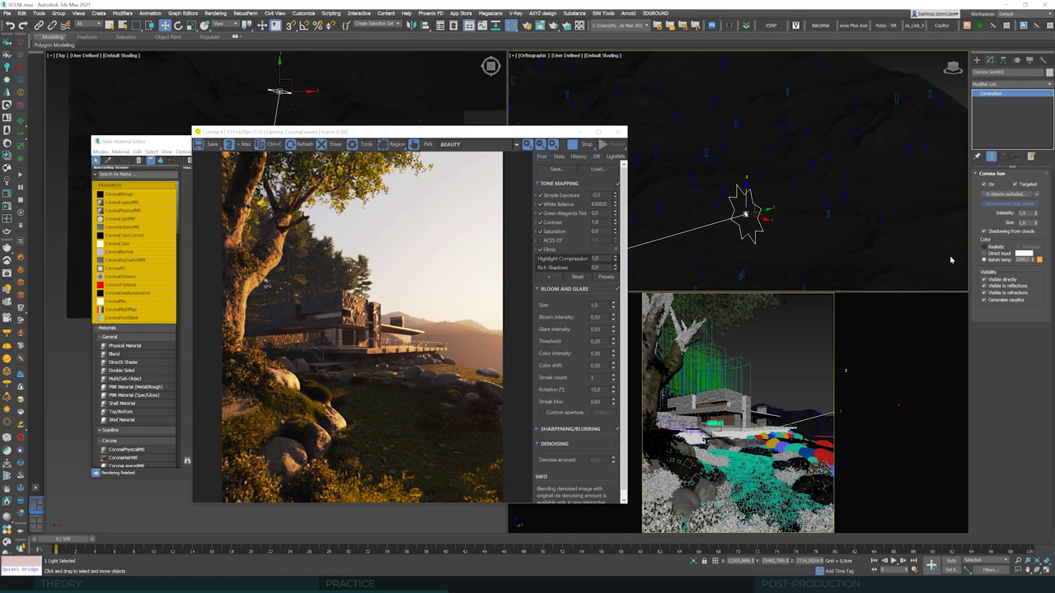
Step: Raise the Corona Sun high above the terrain in the Orthographic viewport, keeping its horizontal position
scroll(766, 221, down, 3)
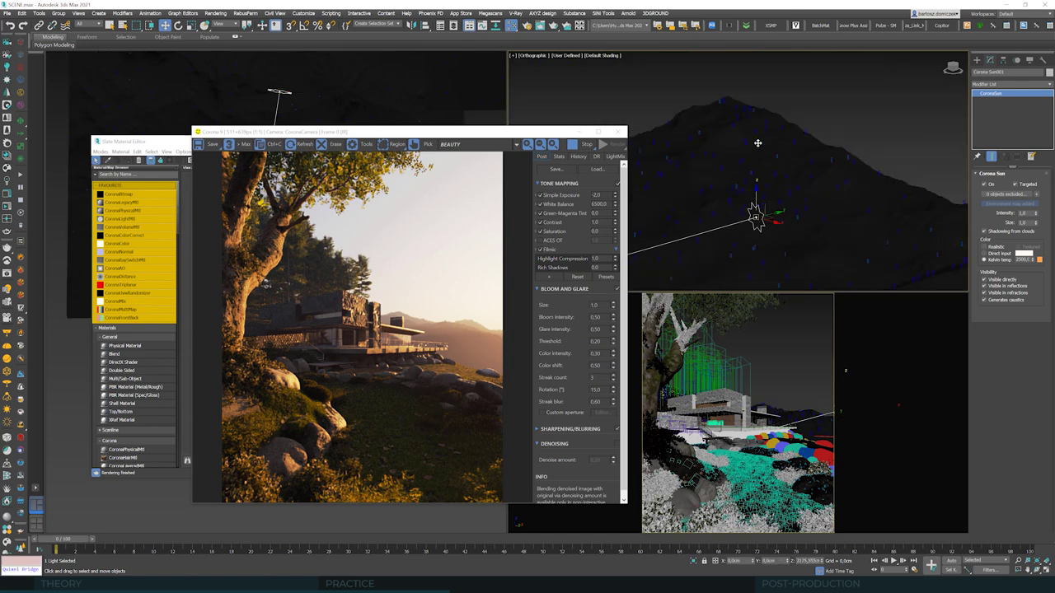
drag(757, 194, 758, 163)
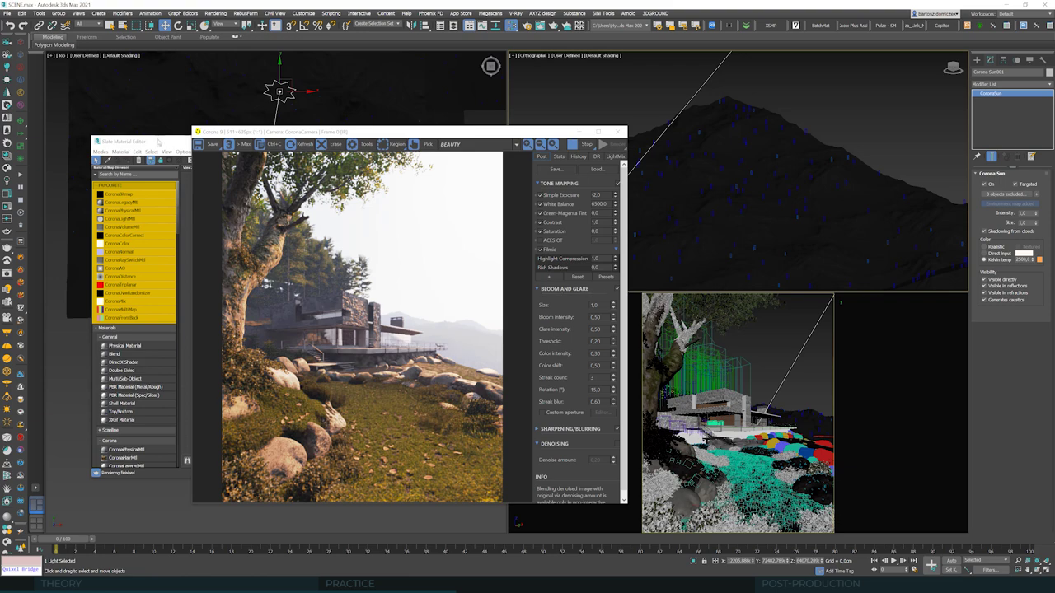
Step: Set the turbidity of the Skylight environment Corona Sky map to 2.5
drag(299, 134, 618, 129)
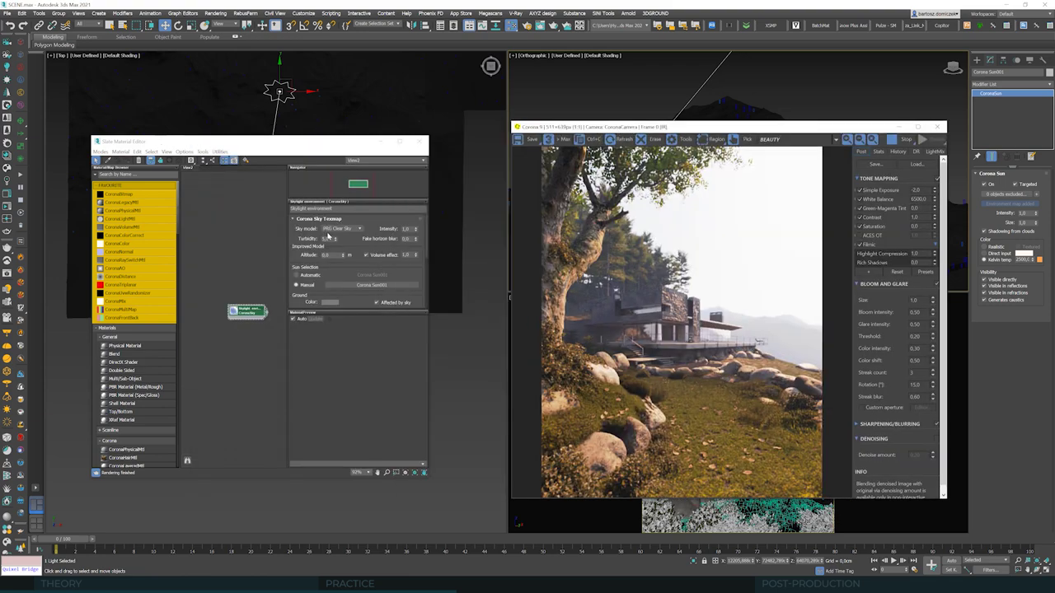
double_click(326, 238)
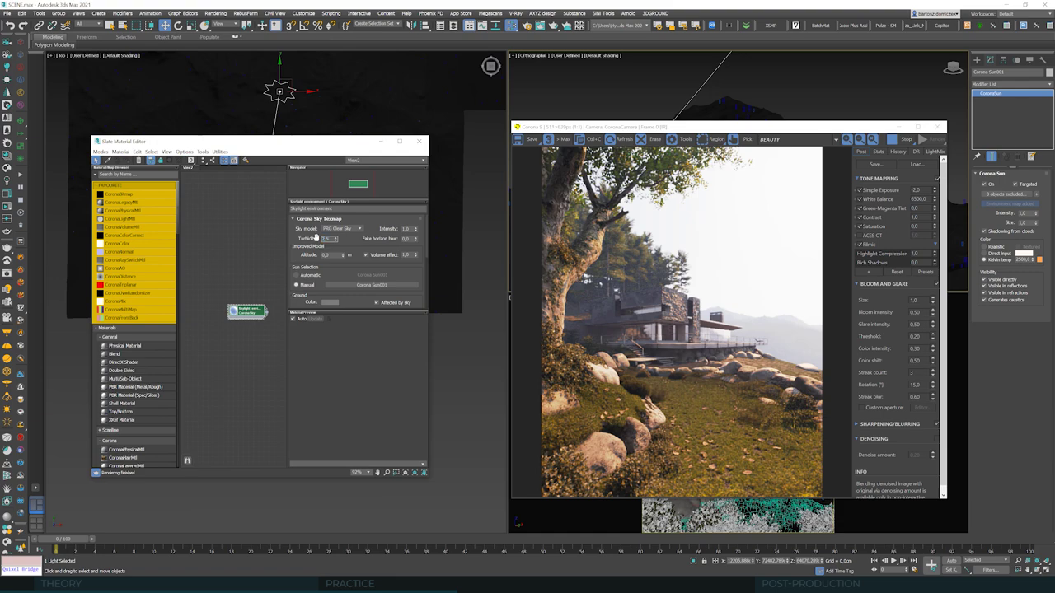
text(2,5)
key(Return)
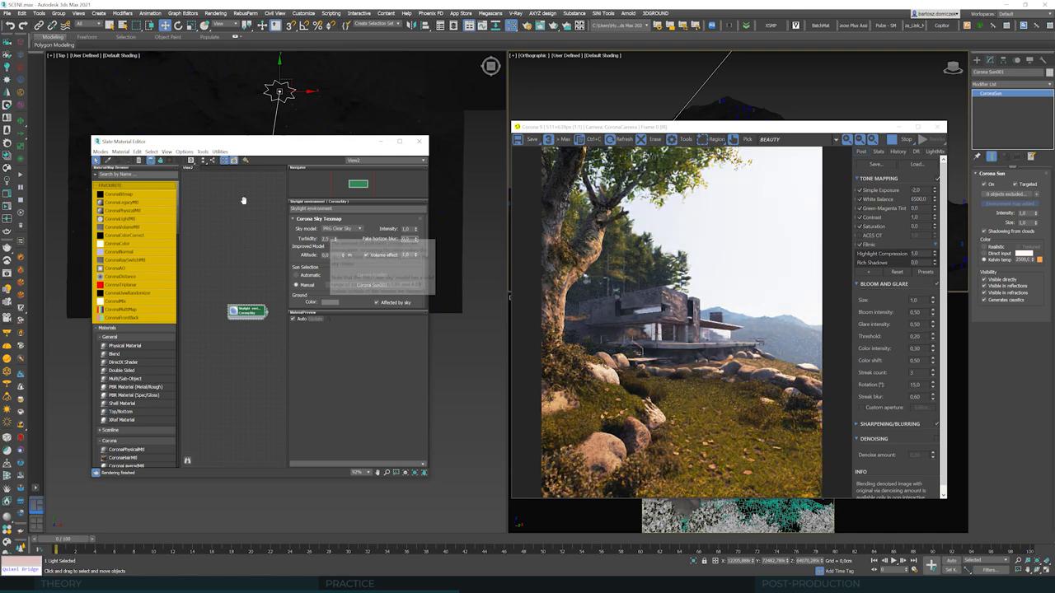
Step: Undo the sky turbidity change and the high raise of the Corona Sun
click(10, 25)
click(10, 26)
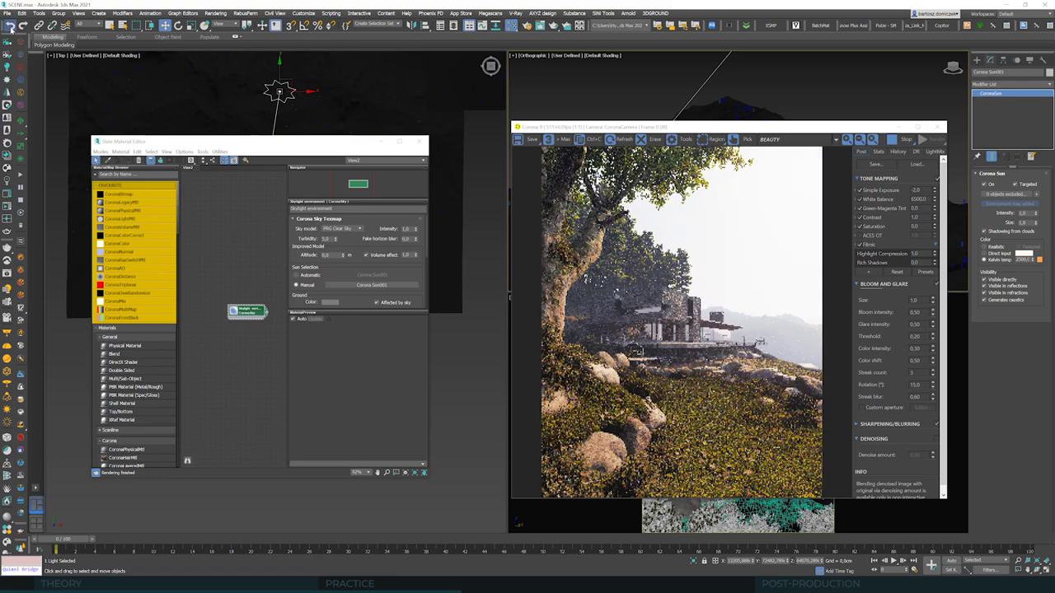
click(10, 26)
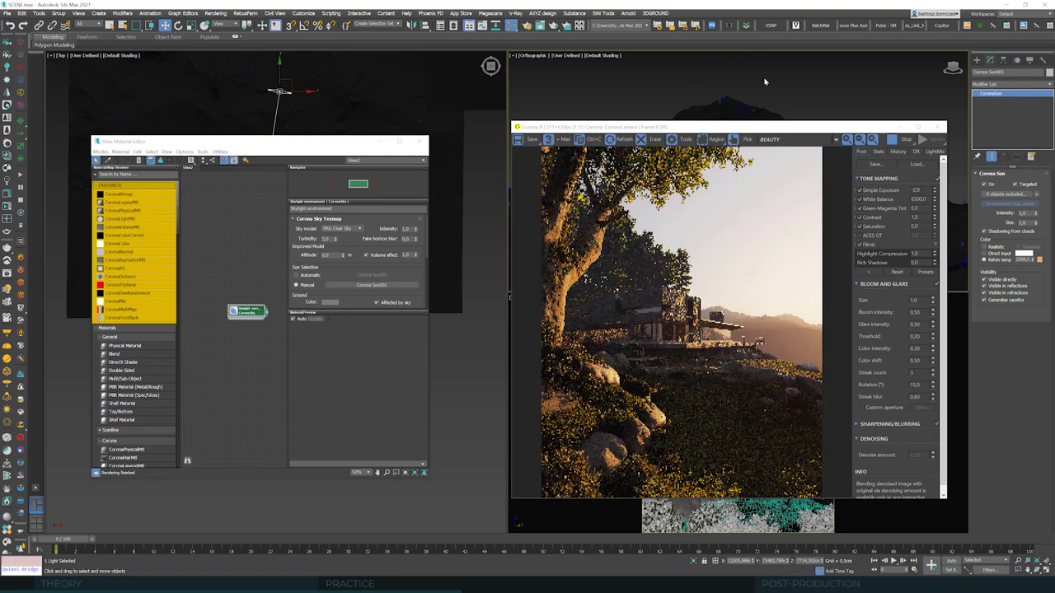
Step: Raise the Corona Sun slightly in the Orthographic viewport, to a Z position of about 10,254 cm
drag(718, 133, 440, 129)
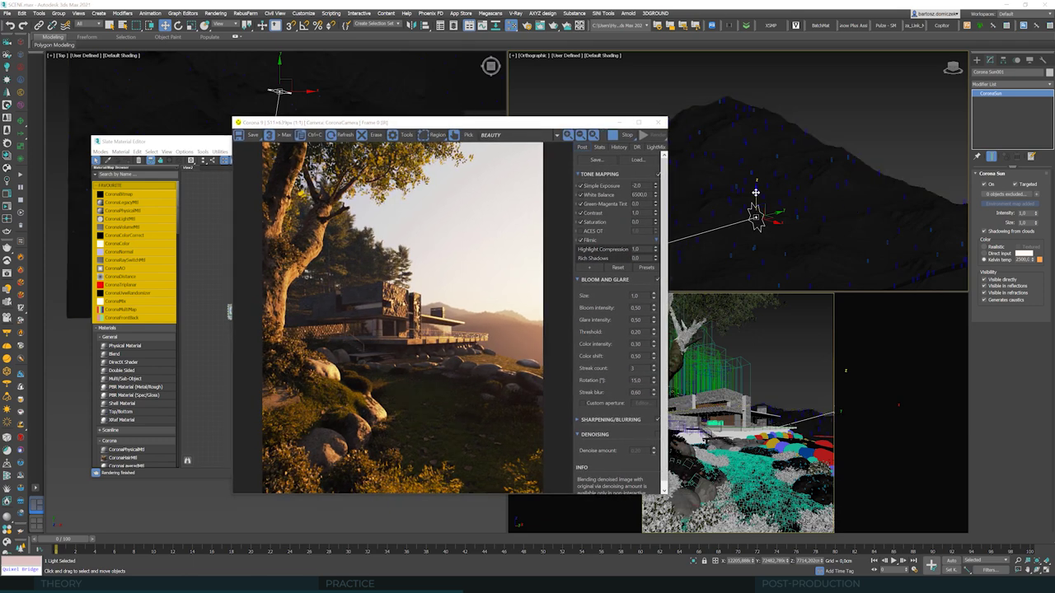
drag(756, 192, 758, 183)
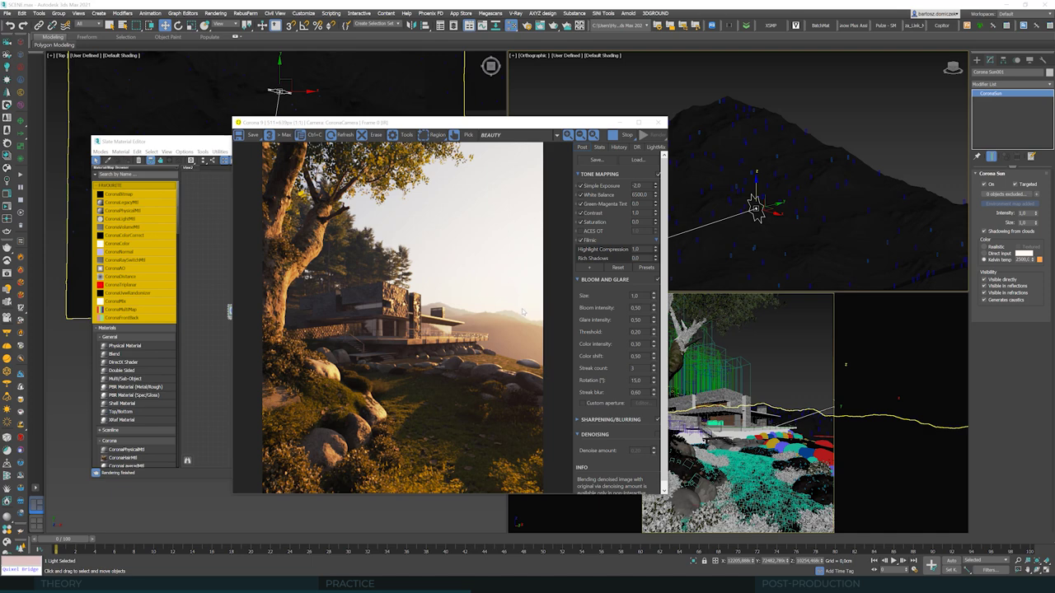
Step: Enable the Direct visibility override for the scene environment in the Corona render settings
drag(534, 124, 741, 118)
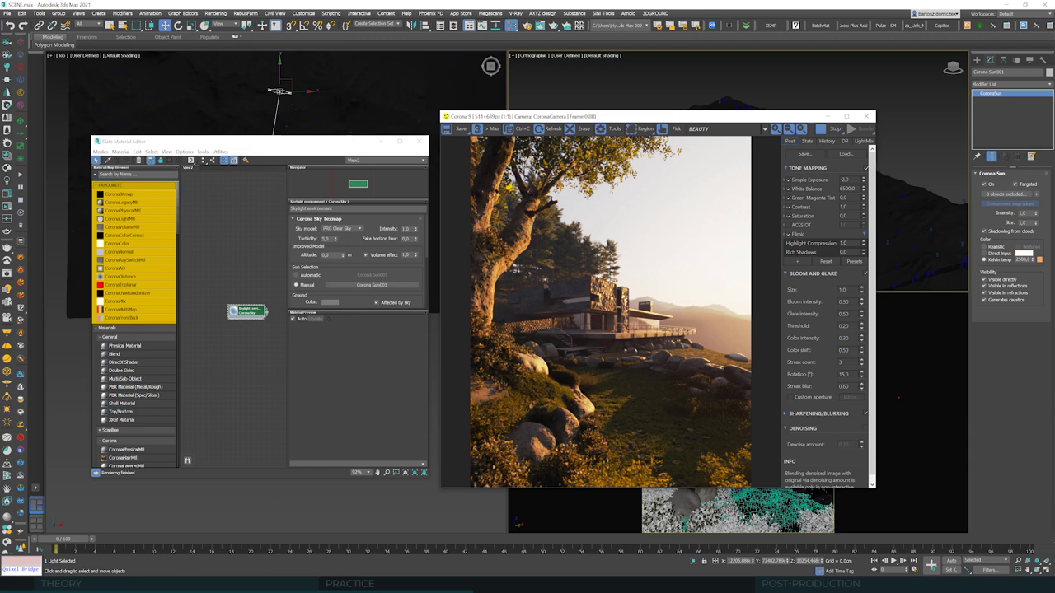
key(F10)
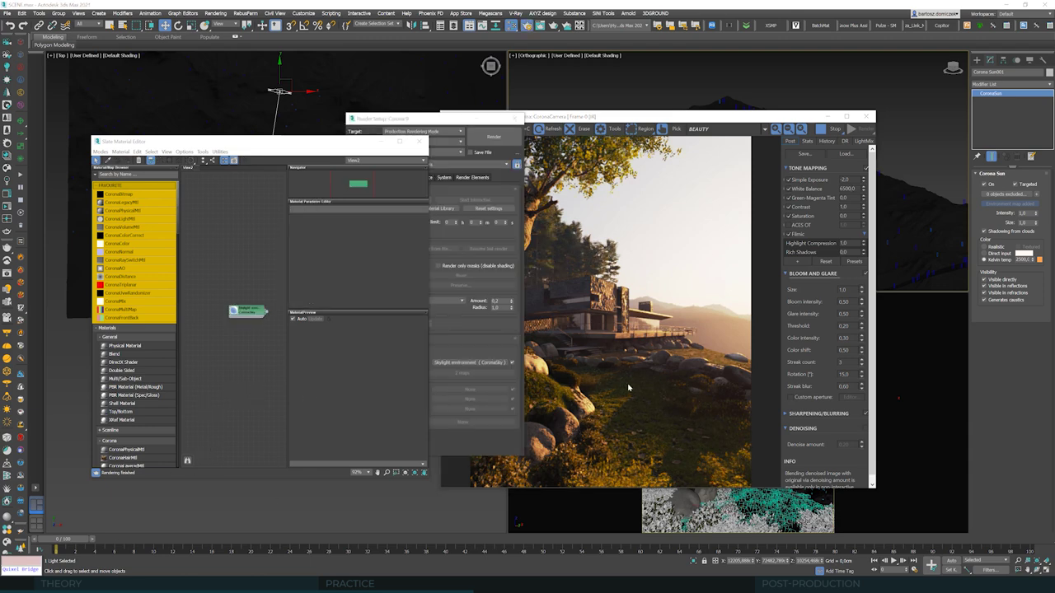
click(695, 121)
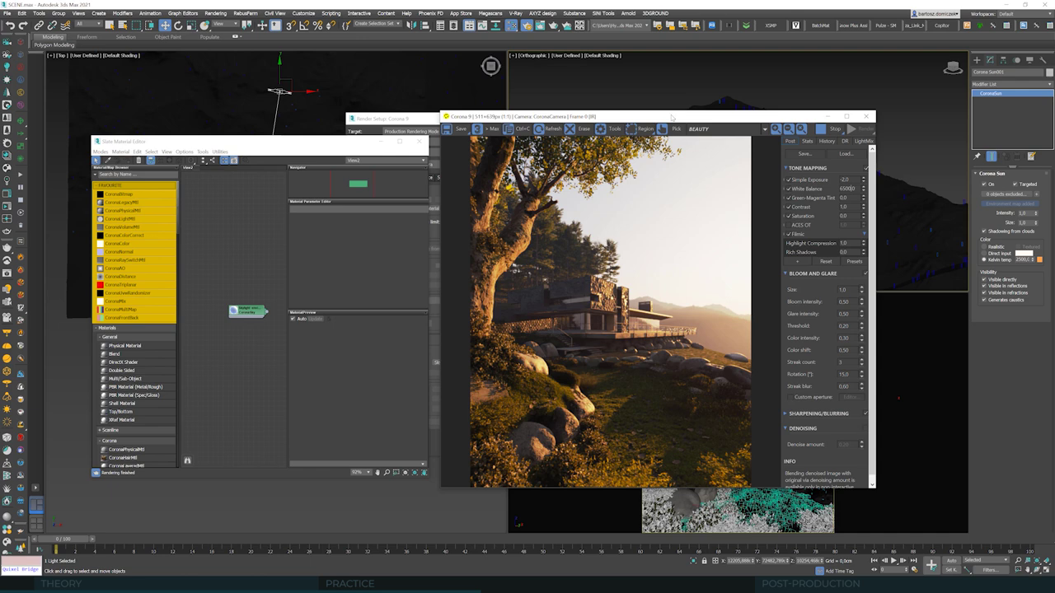
click(412, 121)
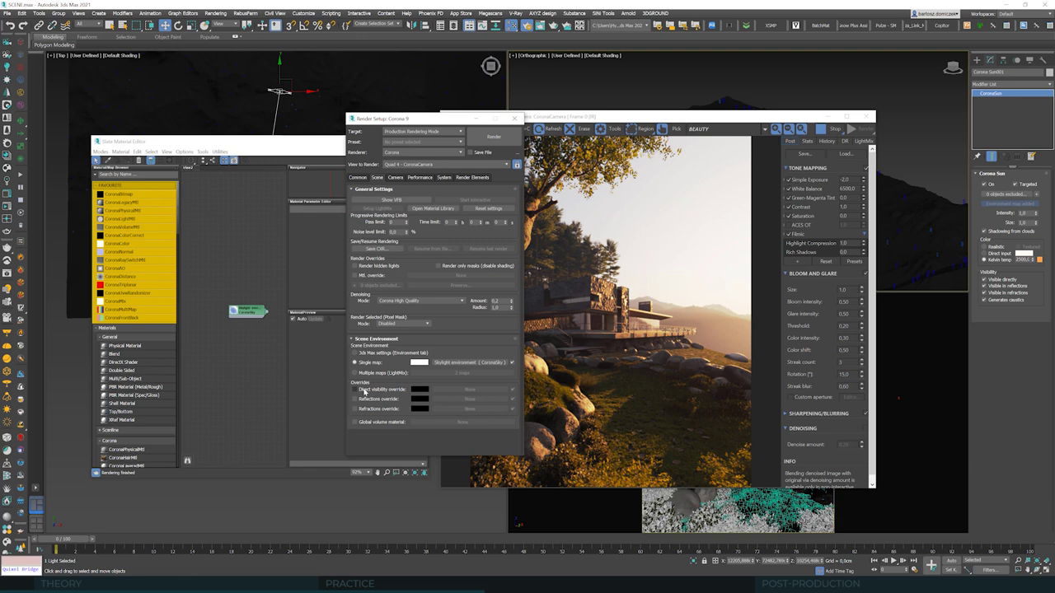
click(356, 389)
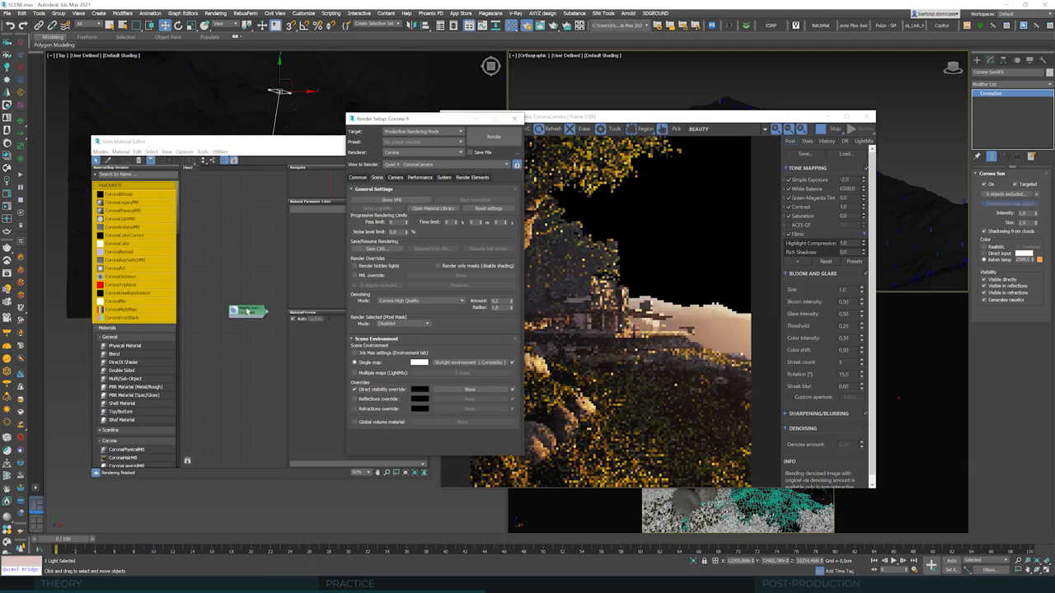
Step: Duplicate the Skylight environment Corona Sky node in the Slate Material Editor
click(245, 320)
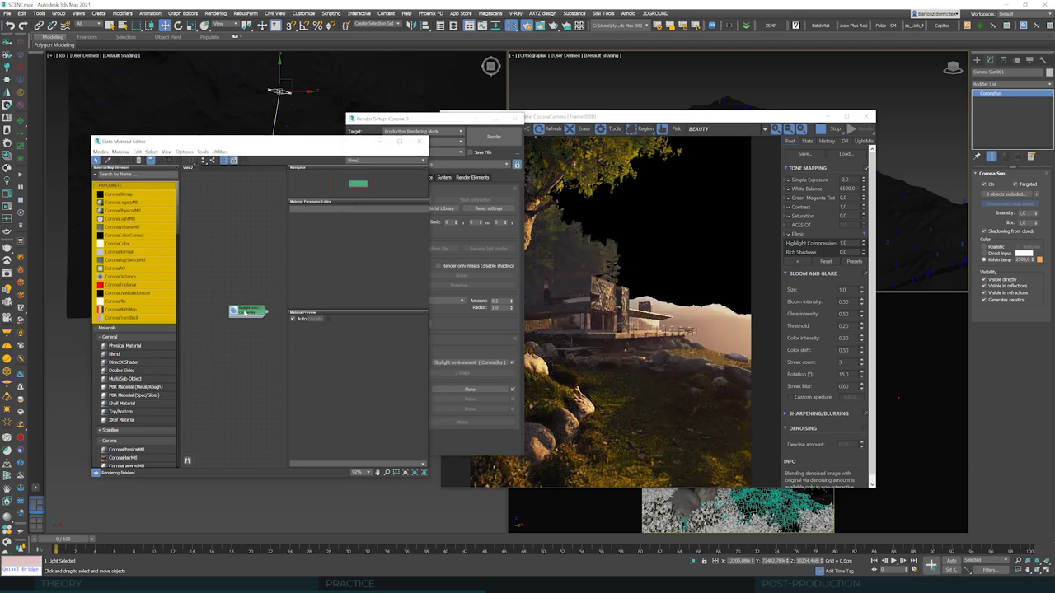
double_click(245, 312)
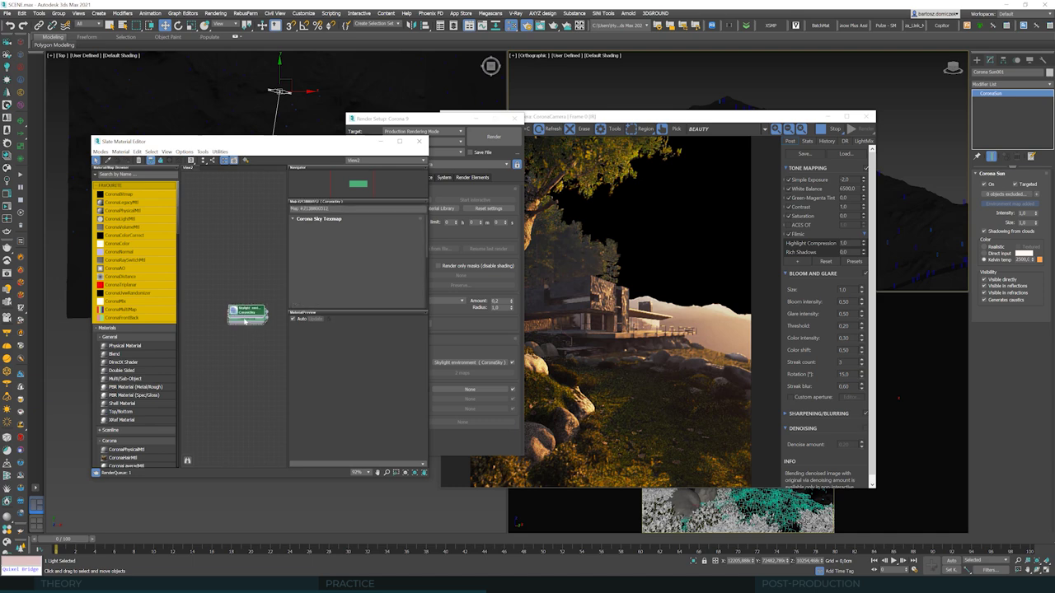
right_click(245, 322)
key(Escape)
shift+drag(245, 322, 249, 290)
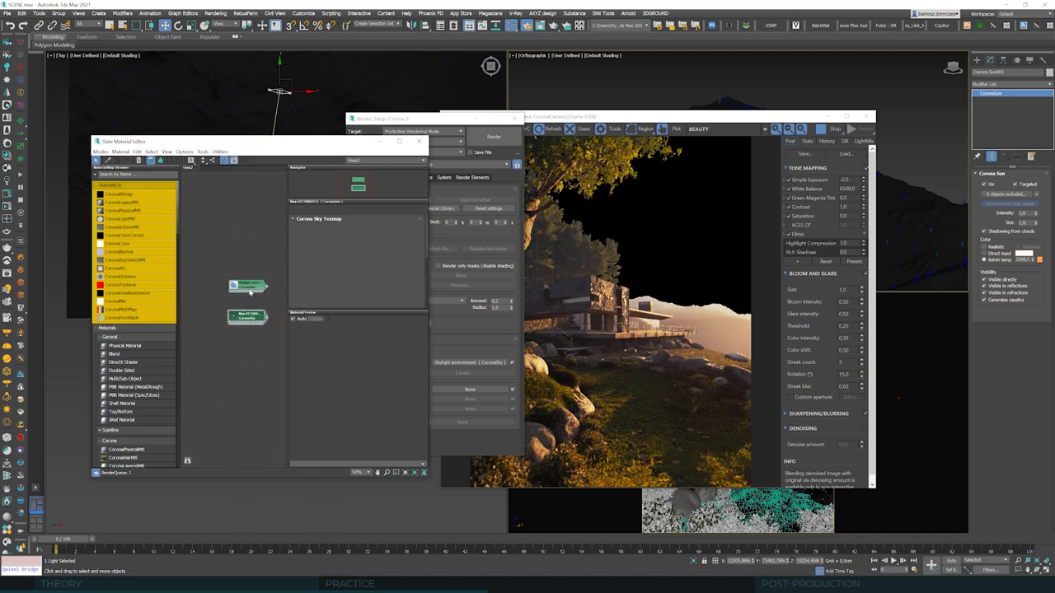
double_click(249, 290)
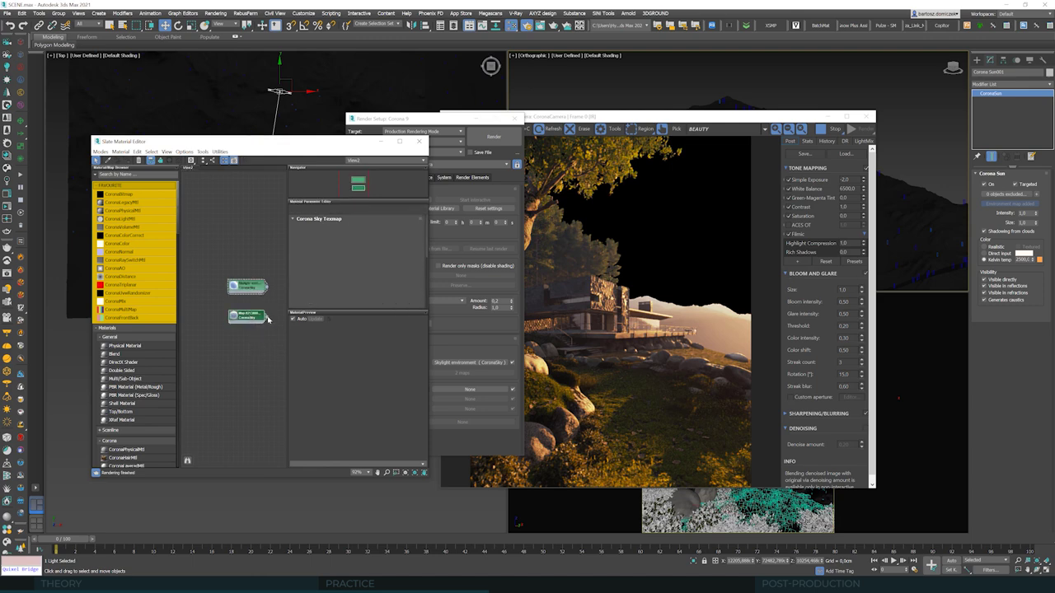
Step: Assign the copied Corona Sky map to the Direct visibility override in the render settings
double_click(265, 318)
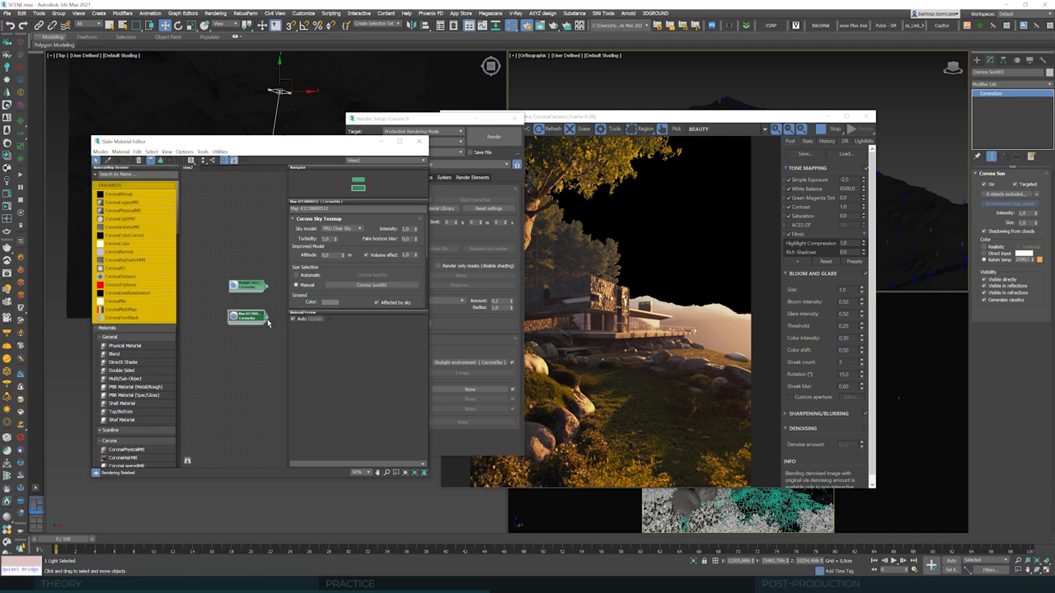
drag(268, 323, 487, 396)
click(415, 312)
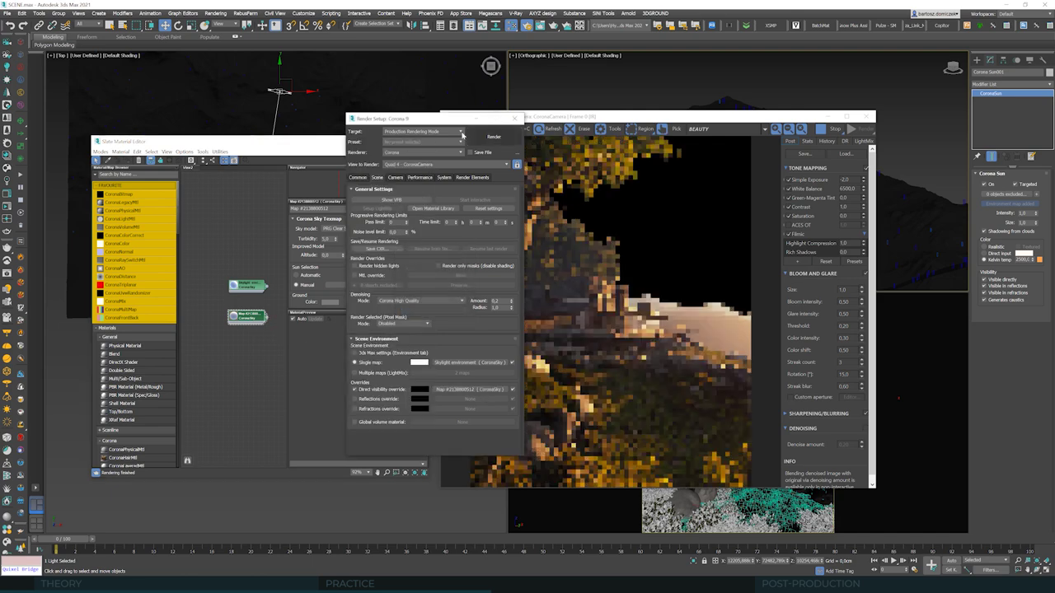
drag(434, 122, 448, 497)
Step: Set the turbidity of the copied Corona Sky map to 1.7
click(244, 317)
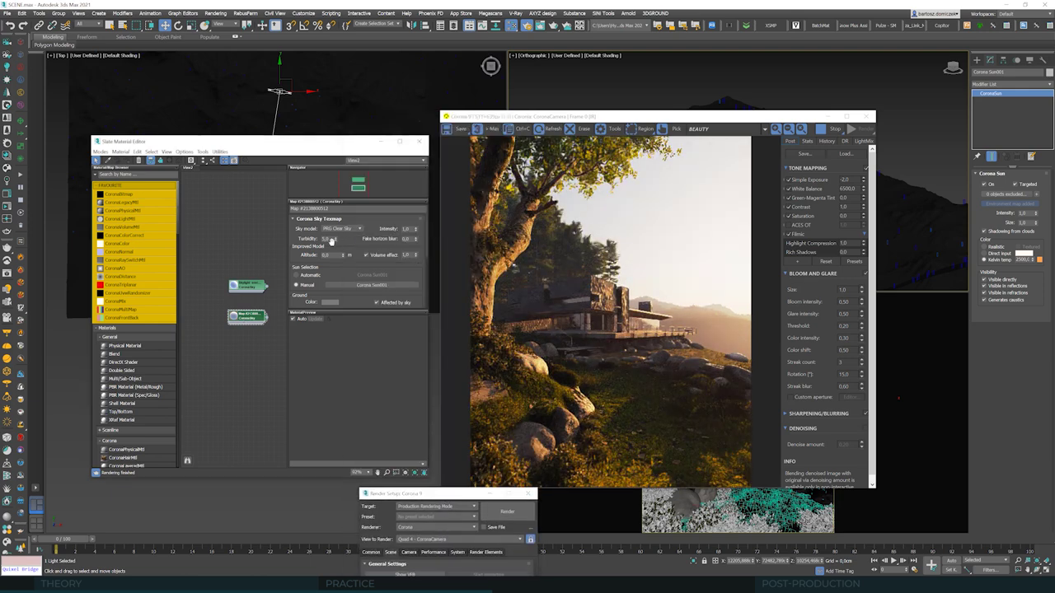
double_click(329, 239)
click(414, 240)
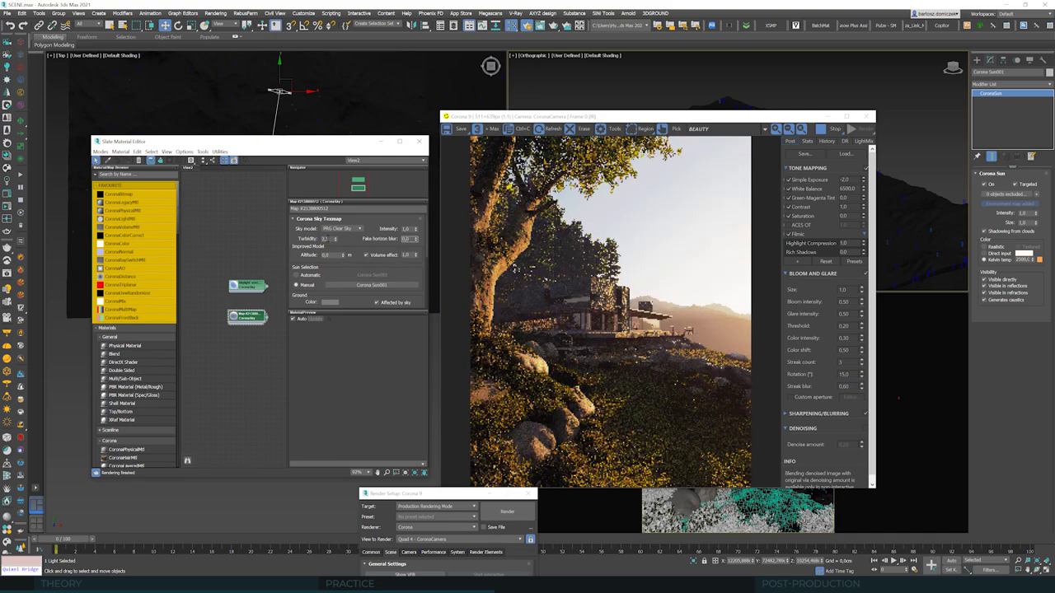
click(416, 236)
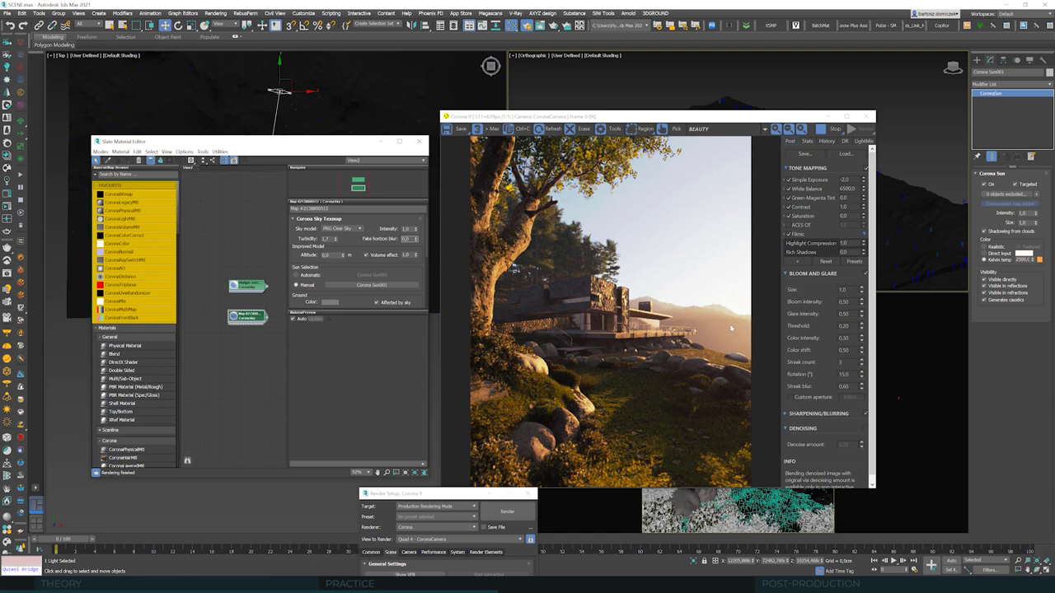
Step: Set the copied Corona Sky map's intensity to 0.9 after trying 0.8
click(438, 455)
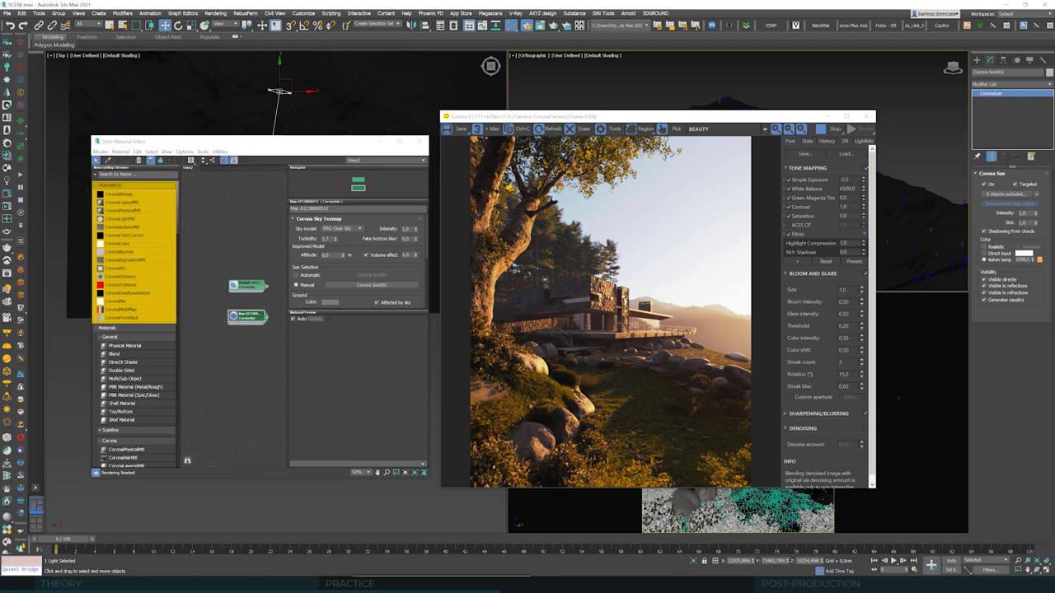
key(F10)
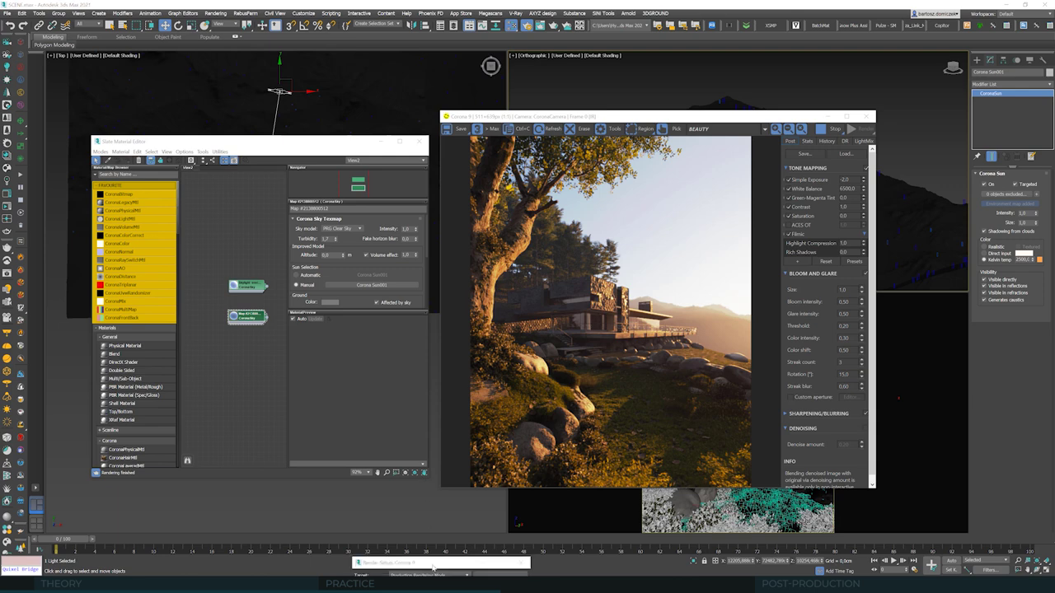
drag(433, 567, 378, 182)
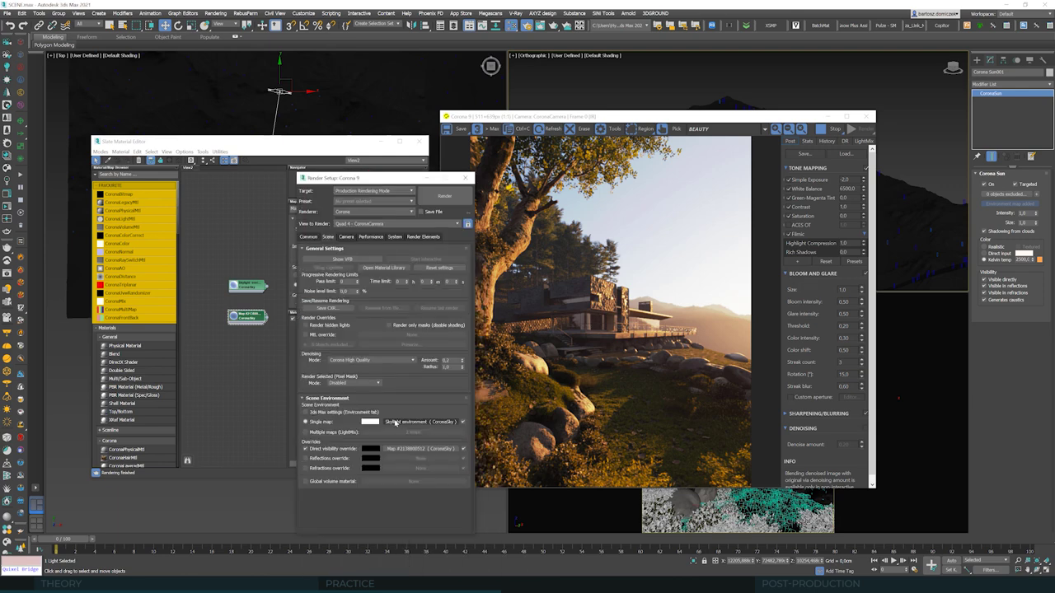
click(424, 420)
click(407, 228)
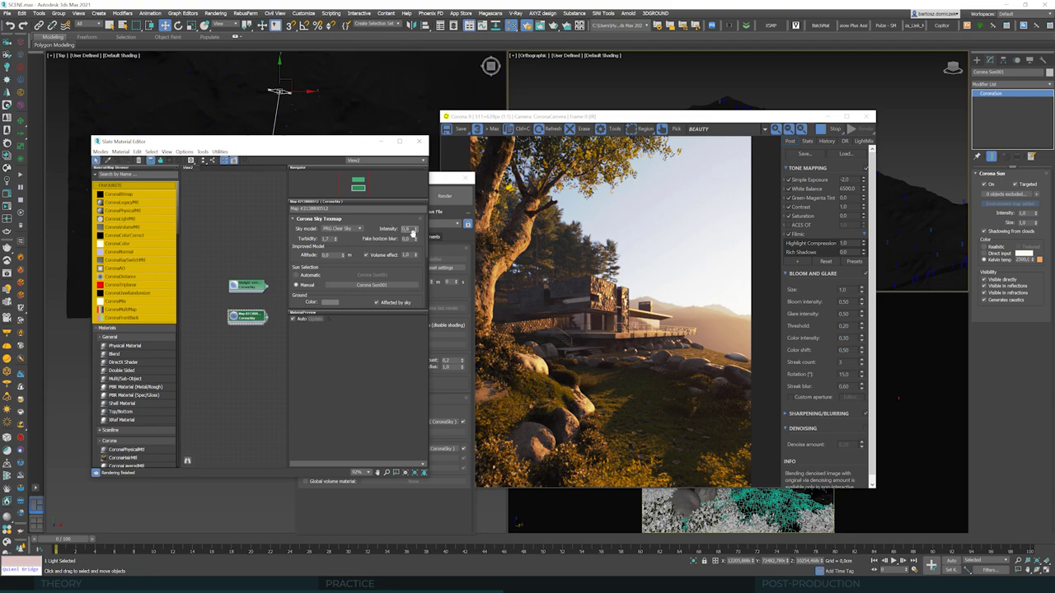
text(0)
key(Return)
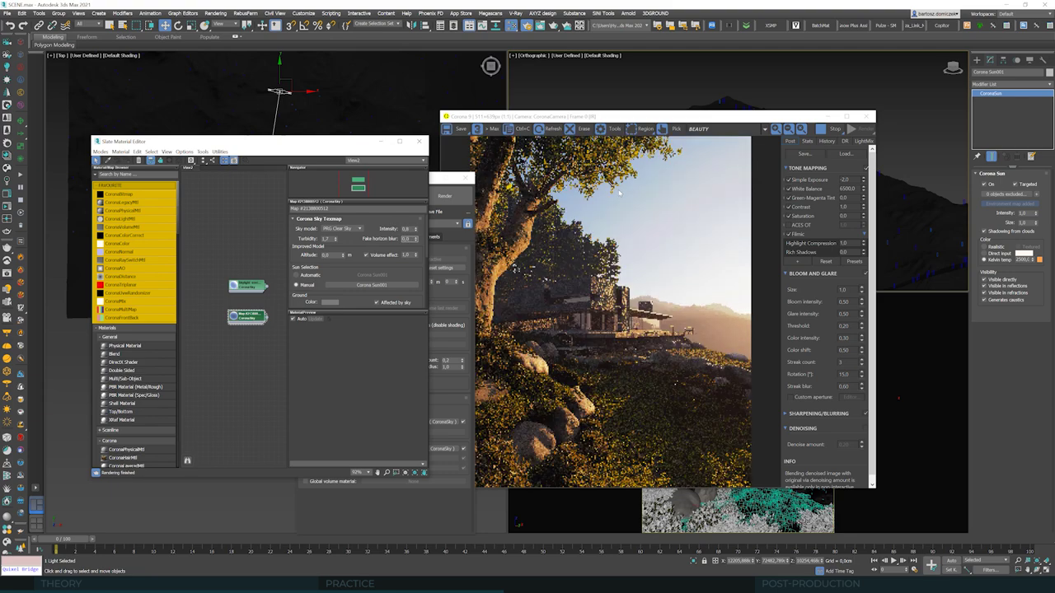
click(406, 228)
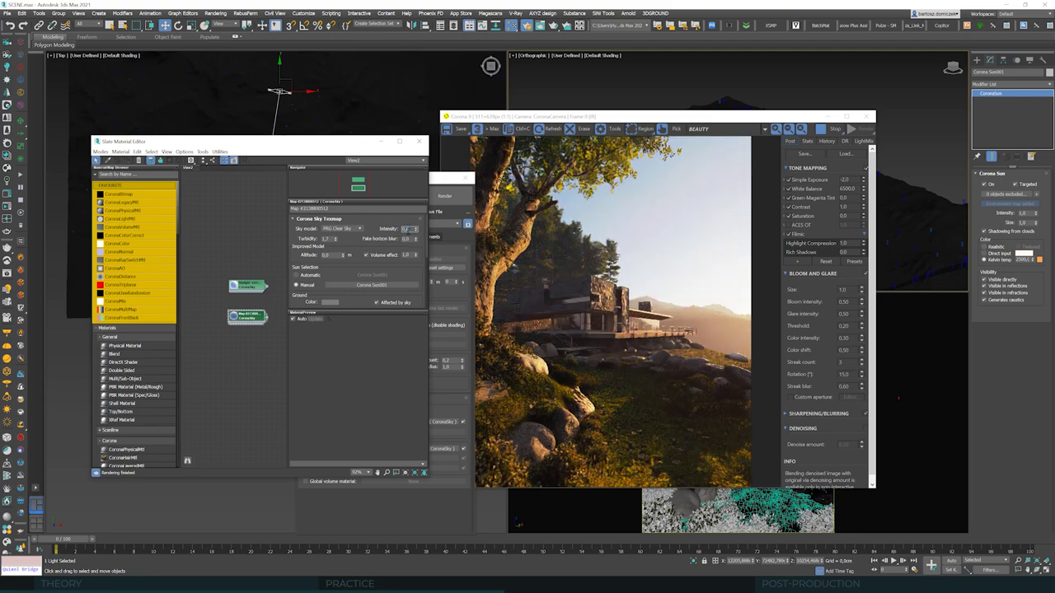
text(0,9)
key(Tab)
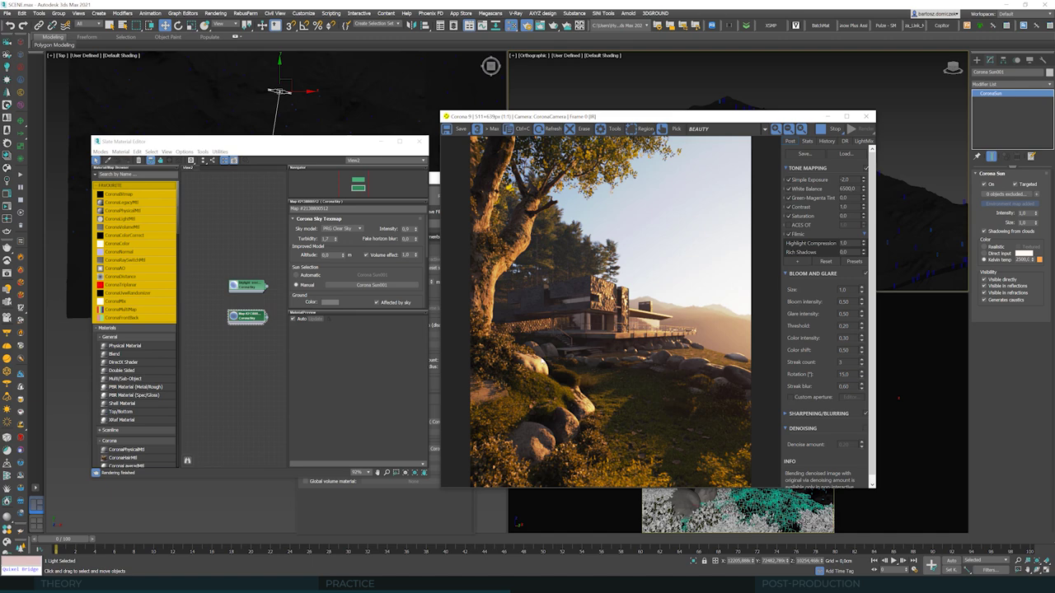
Step: Close the Slate Material Editor and the render settings
click(329, 148)
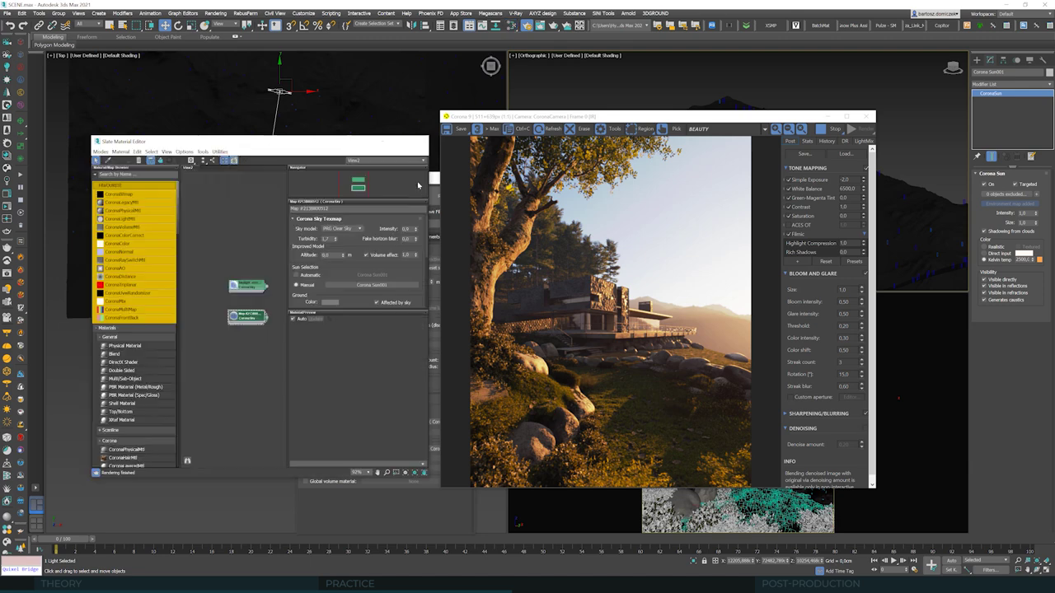
click(423, 141)
drag(355, 174, 284, 186)
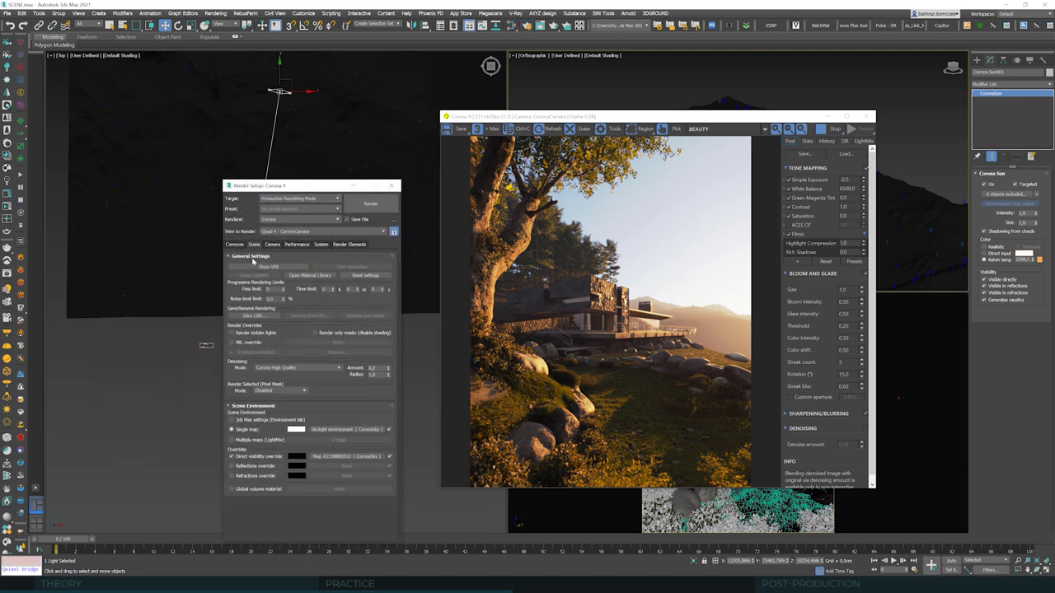
key(F10)
scroll(249, 322, up, 5)
scroll(247, 303, up, 6)
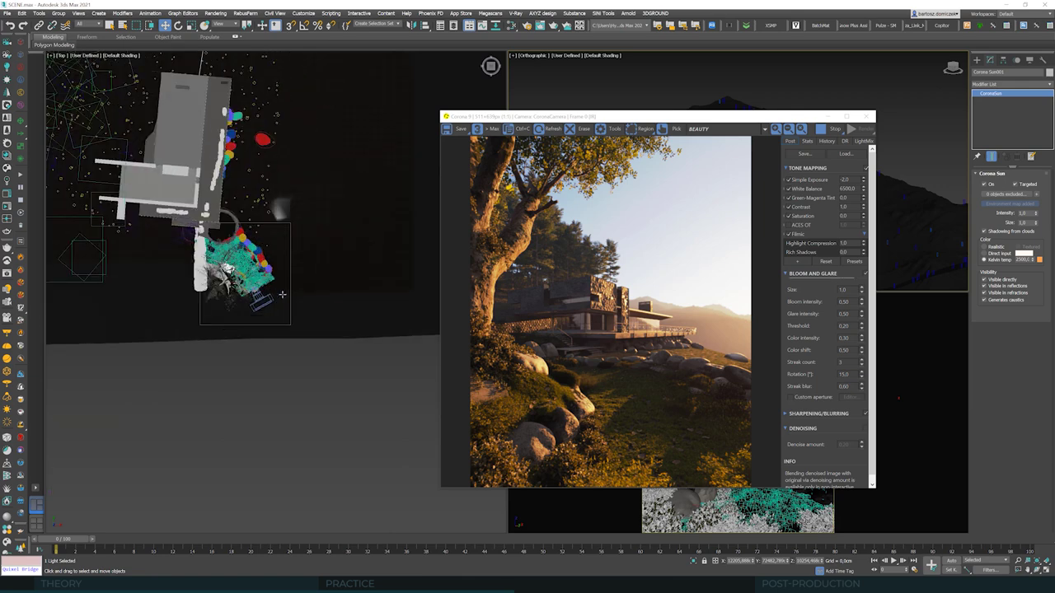
click(976, 60)
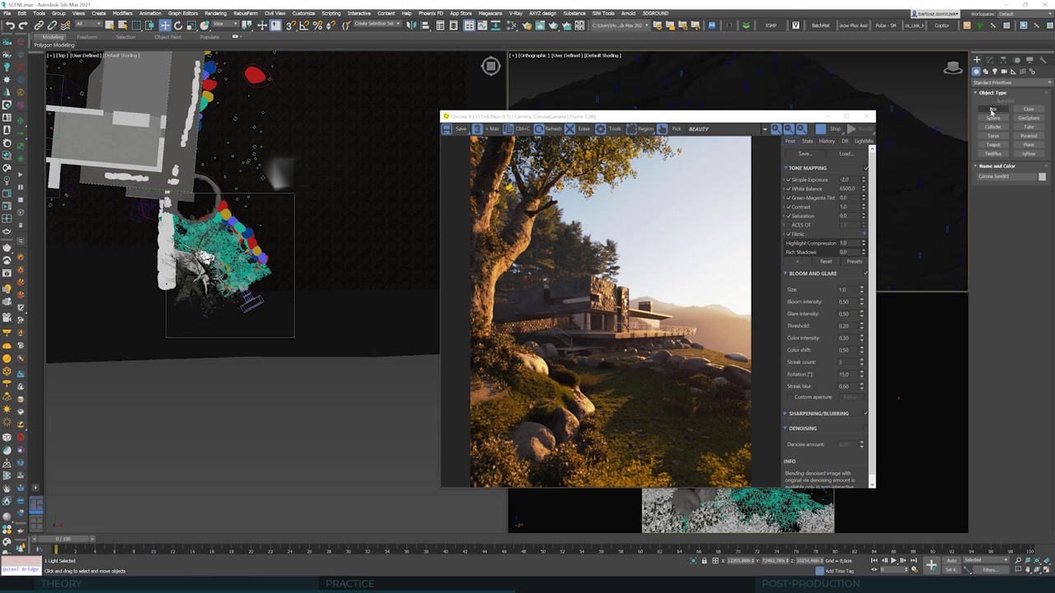
click(992, 110)
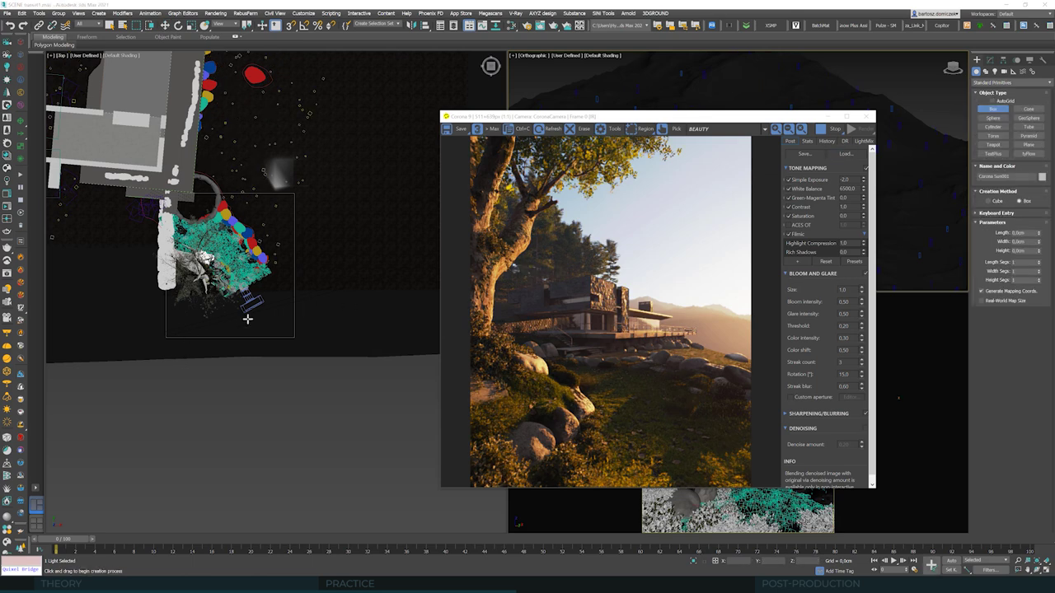
scroll(235, 322, up, 2)
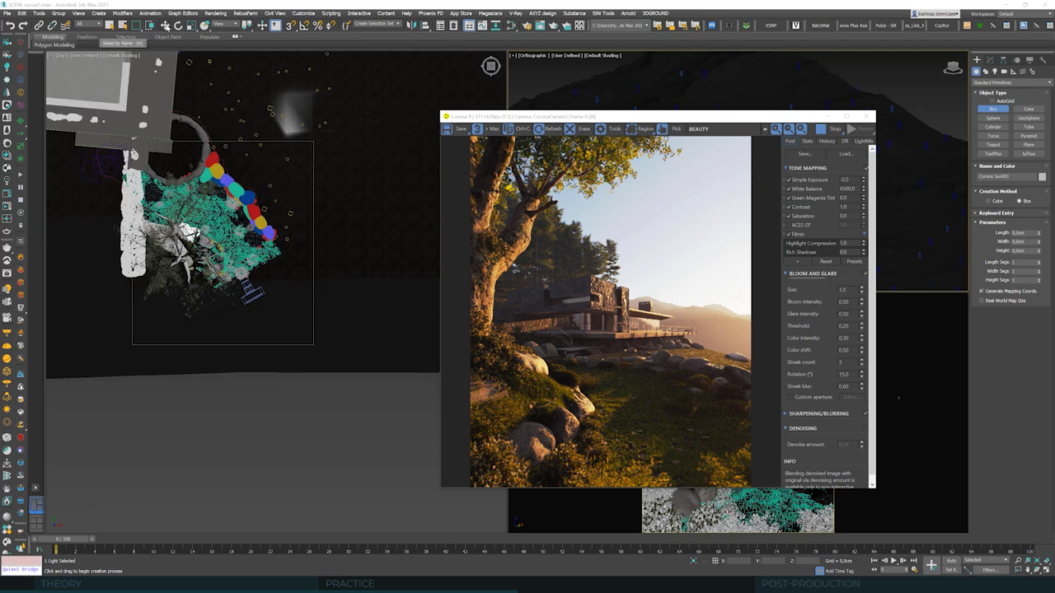
key(w)
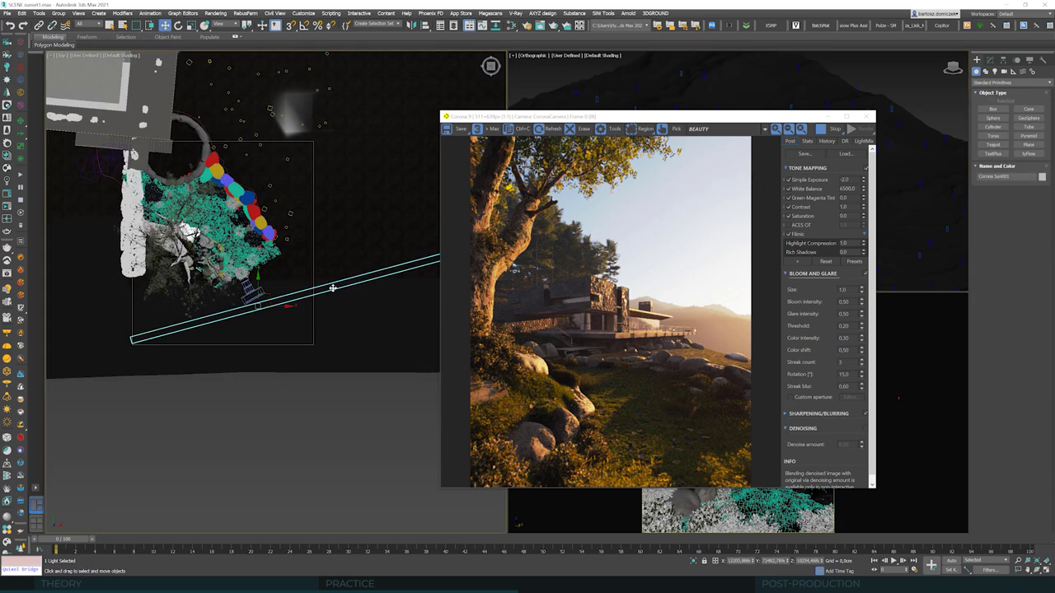
Step: Delete the BOX_BEHIND_CAMERA object to compare the render without it, and undo the deletion
click(333, 289)
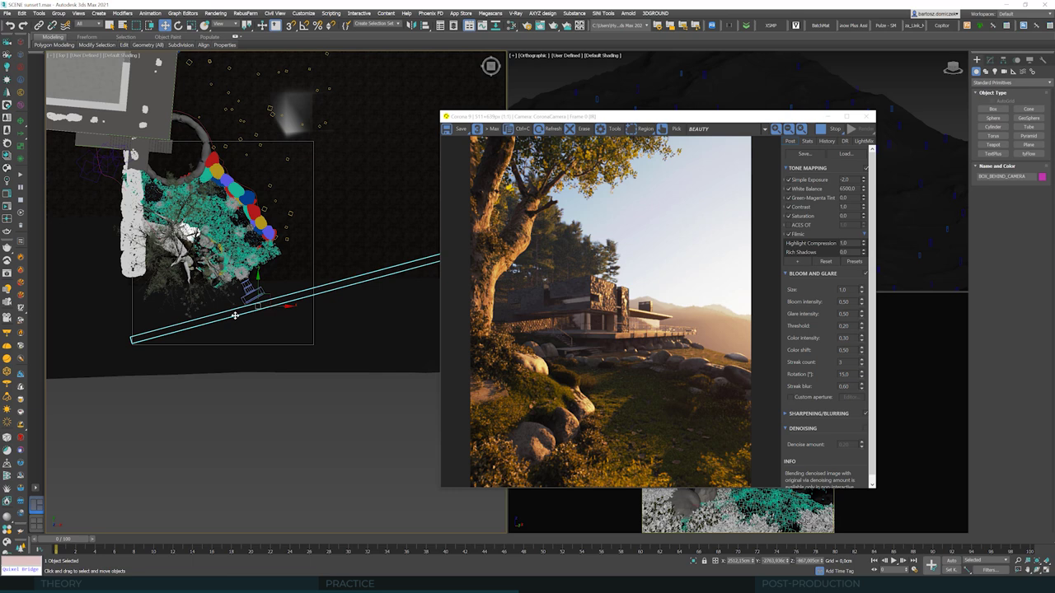
scroll(234, 315, down, 2)
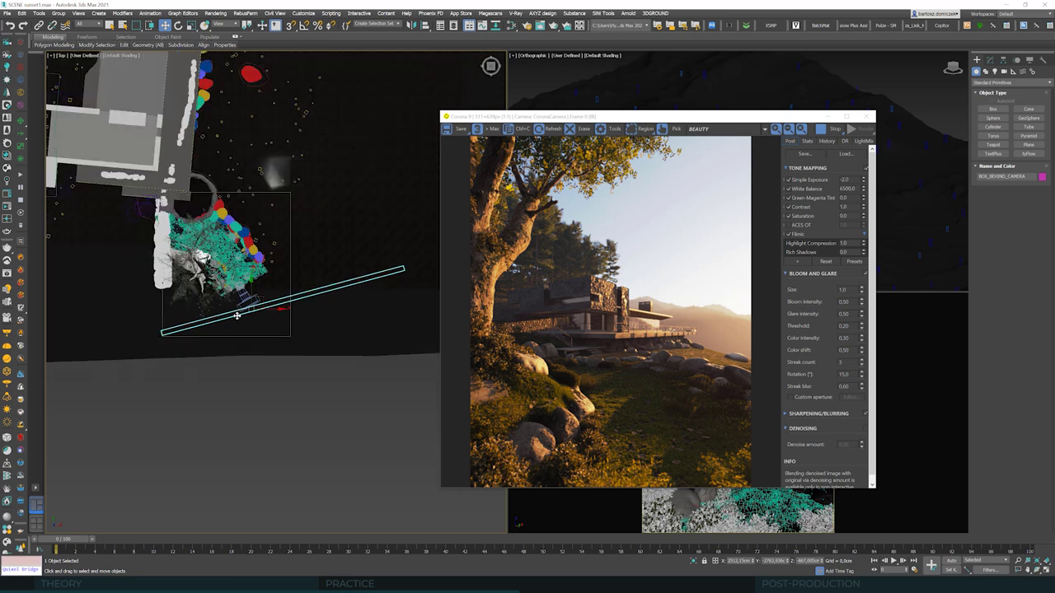
key(Delete)
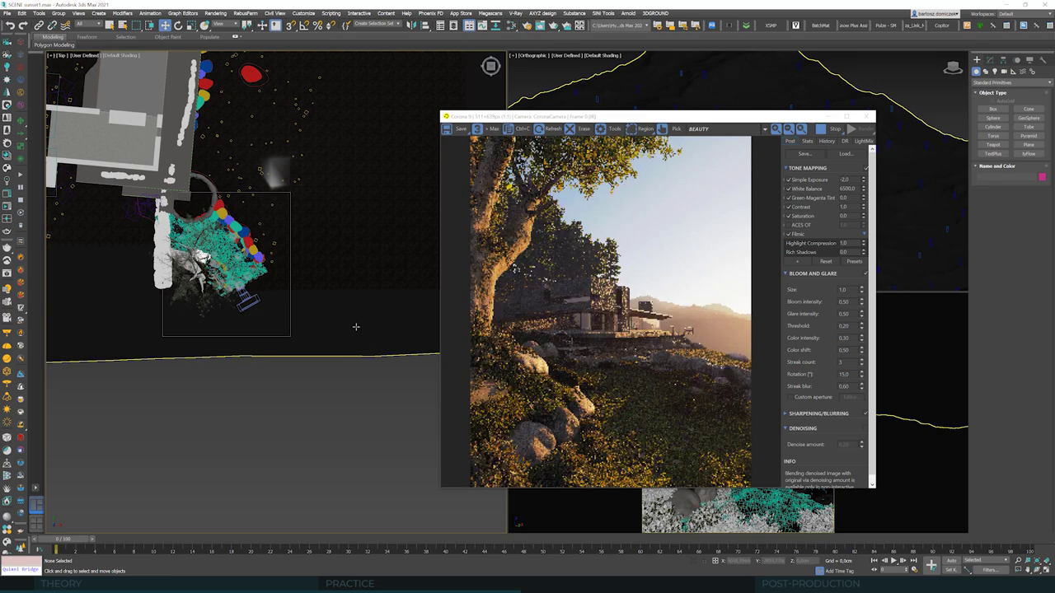
key(ctrl+z)
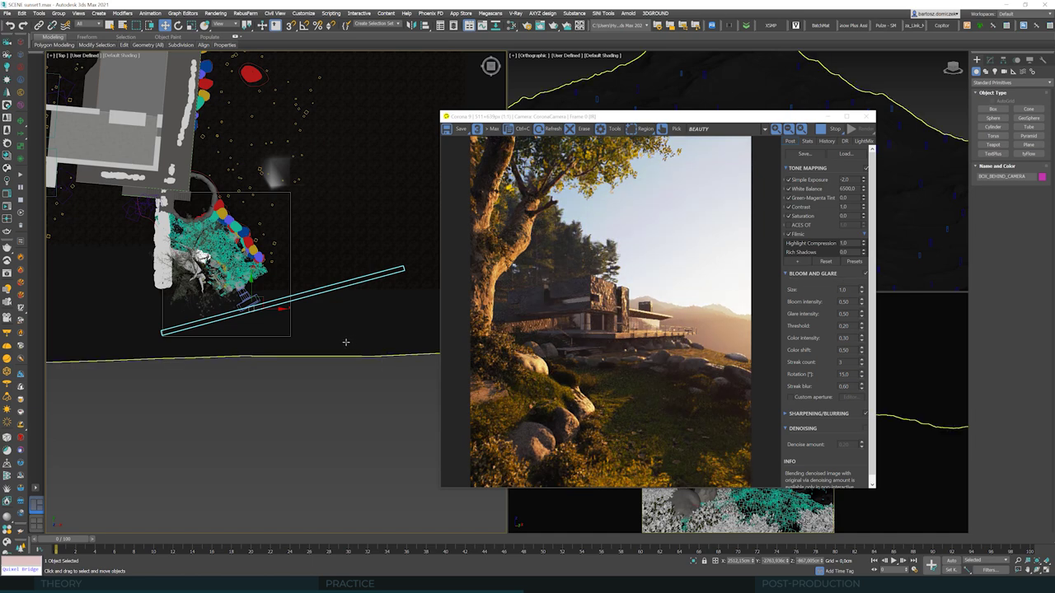
Step: Clone the tree proxy beside the house as an instance and move the clone across to the open side of the foreground garden
alt+middle_drag(265, 295, 305, 315)
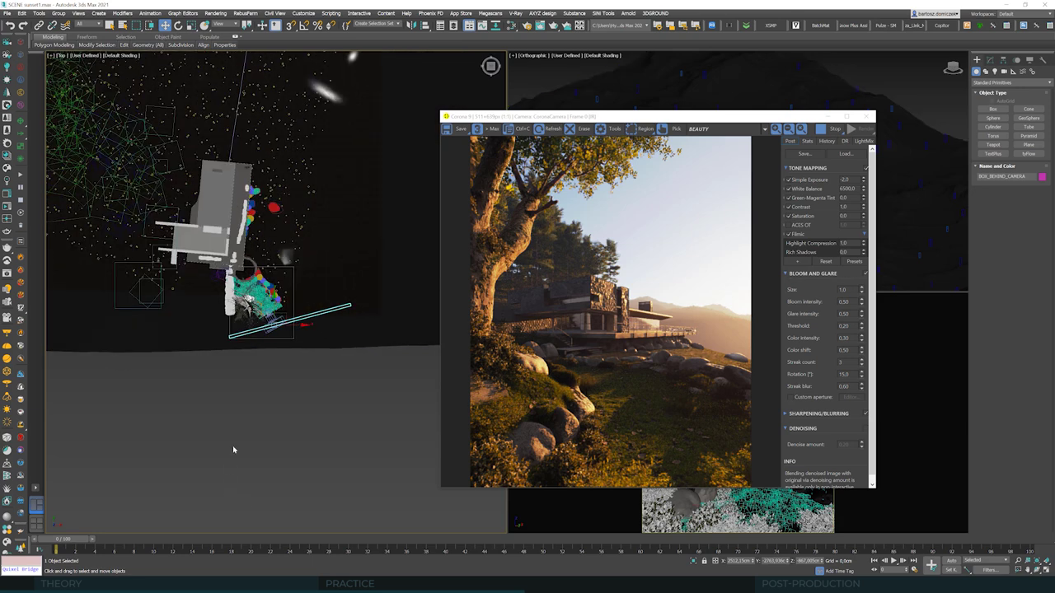
click(153, 329)
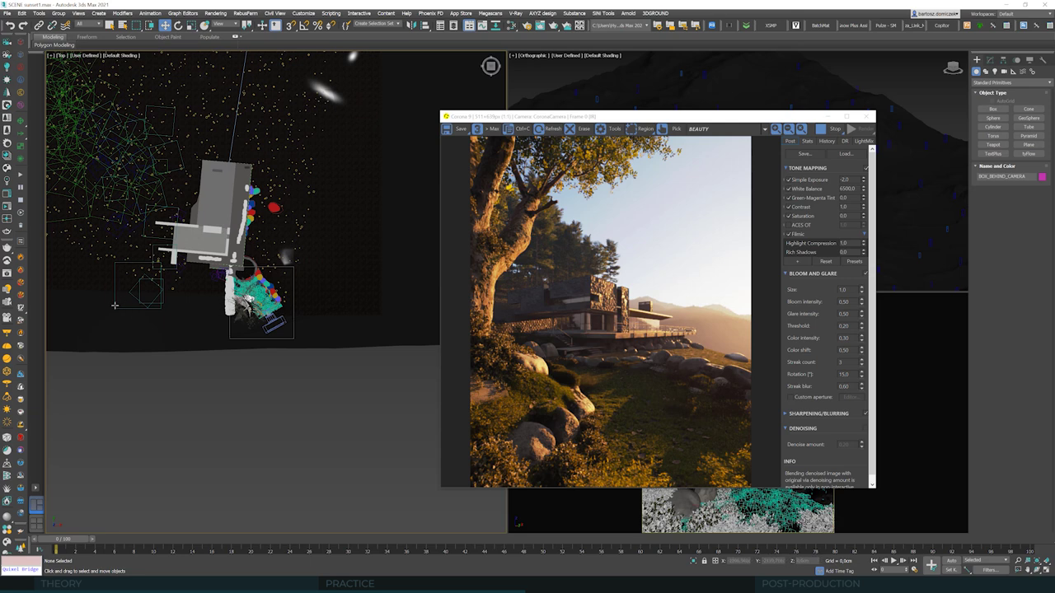
click(119, 302)
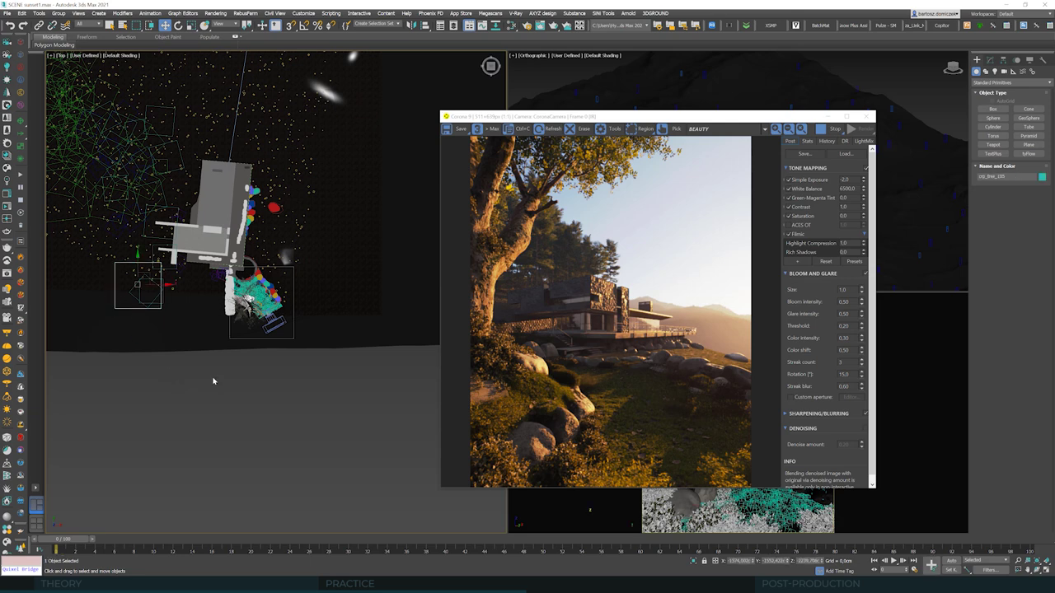
key(ctrl+v)
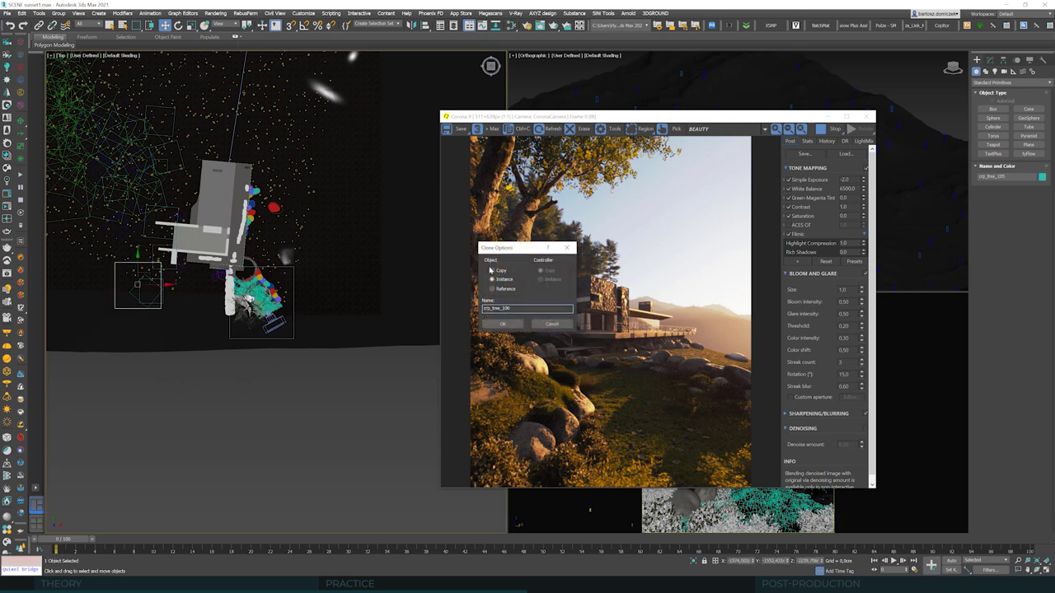
click(510, 326)
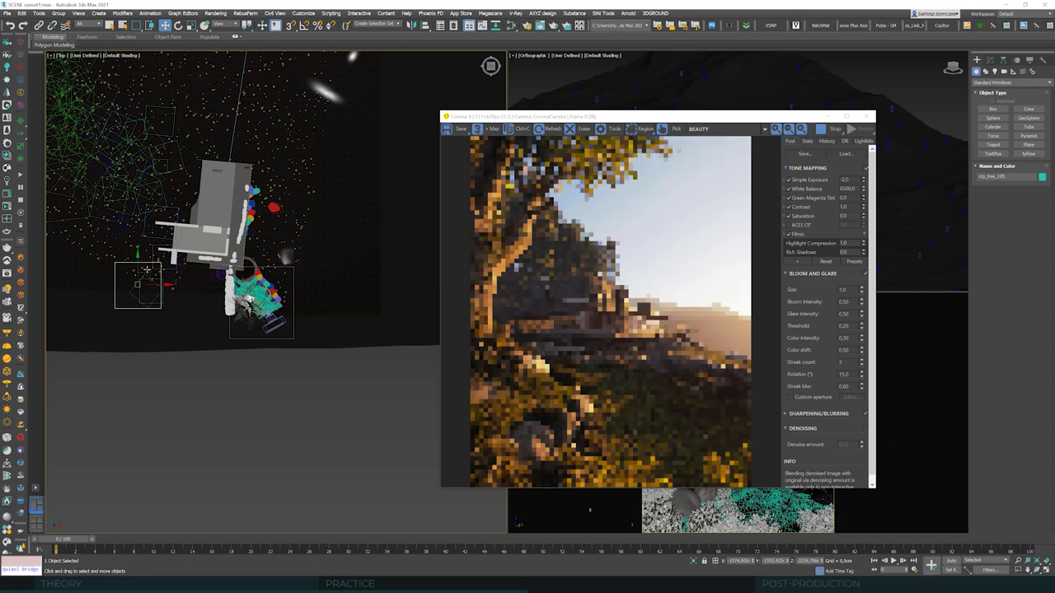
drag(156, 272, 346, 272)
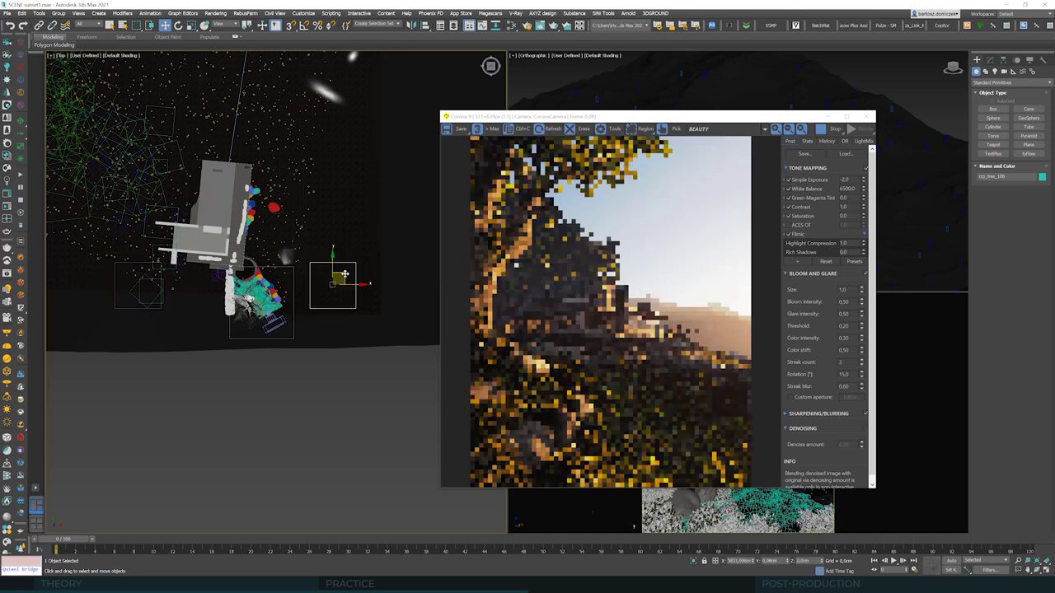
Step: Set the cloned tree proxy's viewport display method to Point cloud and shift the tree slightly toward the house
click(991, 60)
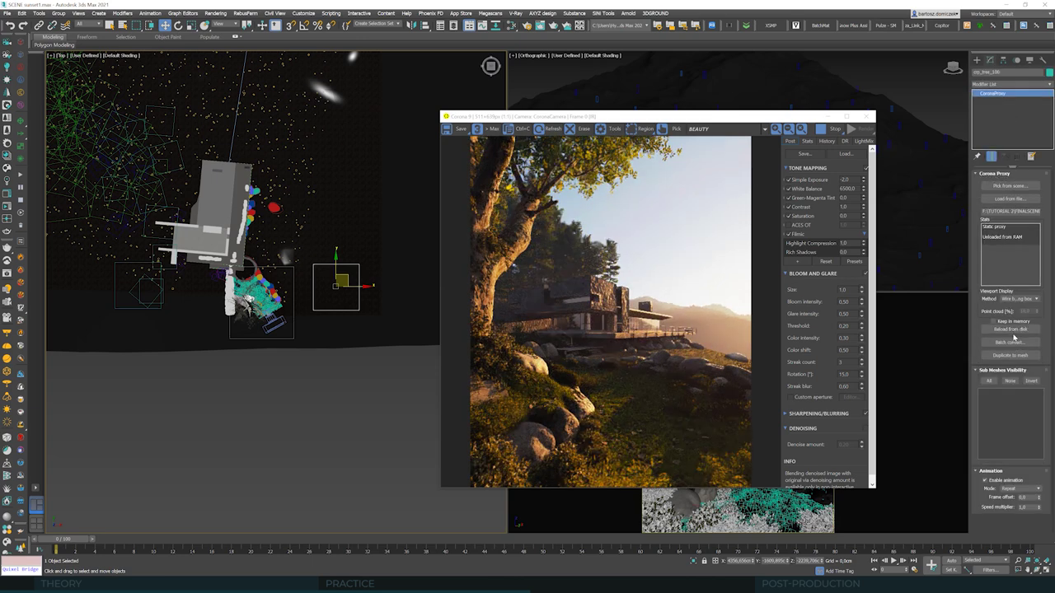
click(1023, 299)
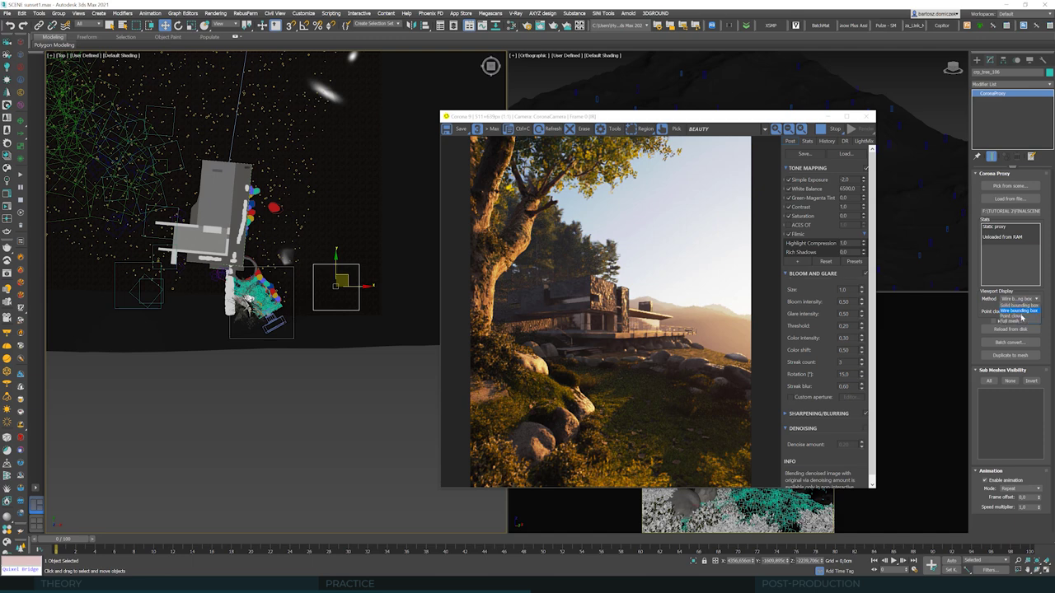
click(1021, 317)
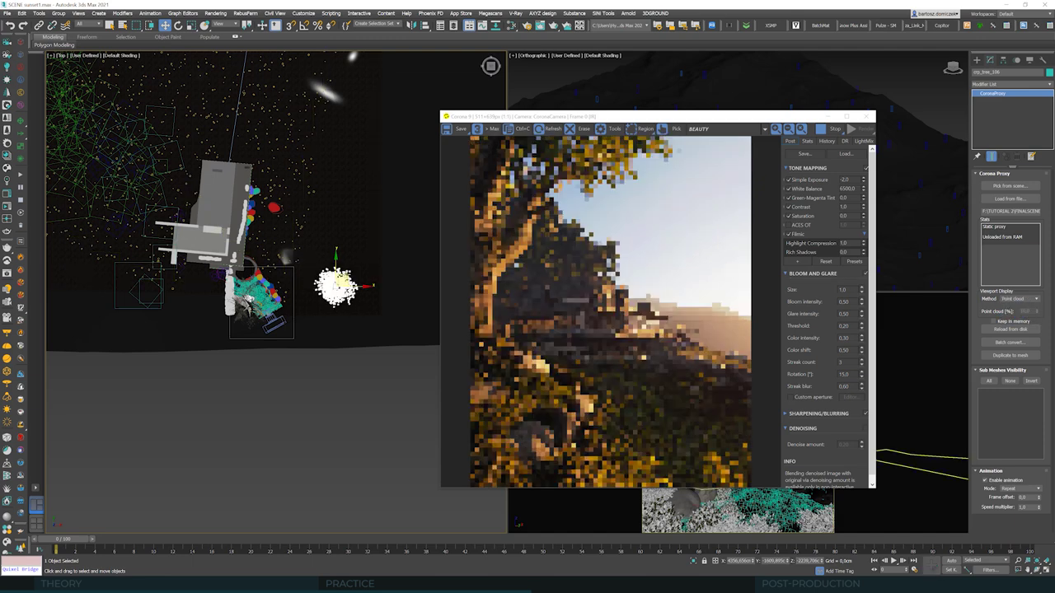
drag(337, 284, 330, 259)
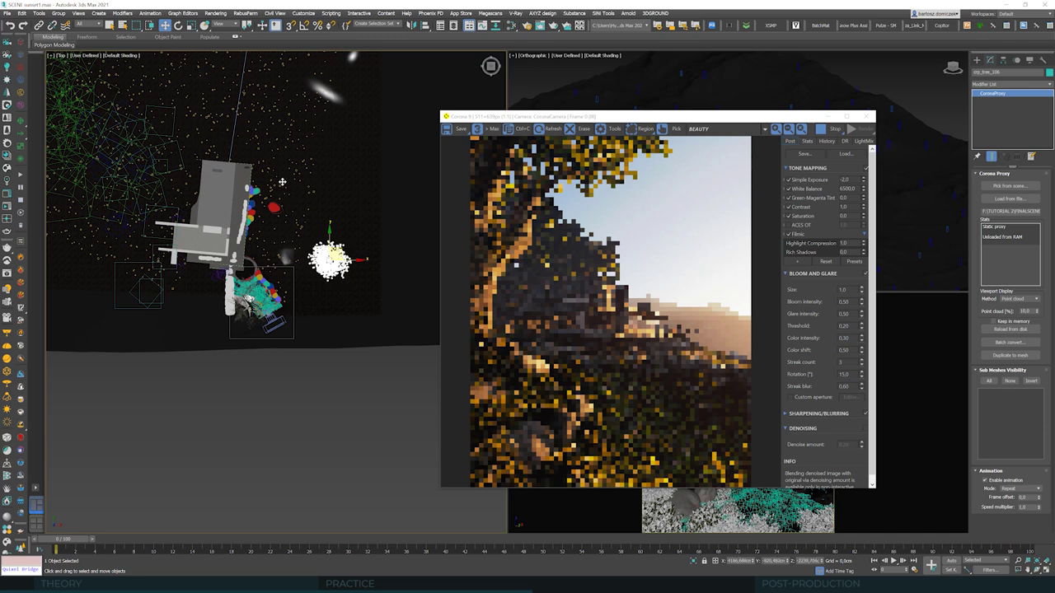
click(190, 25)
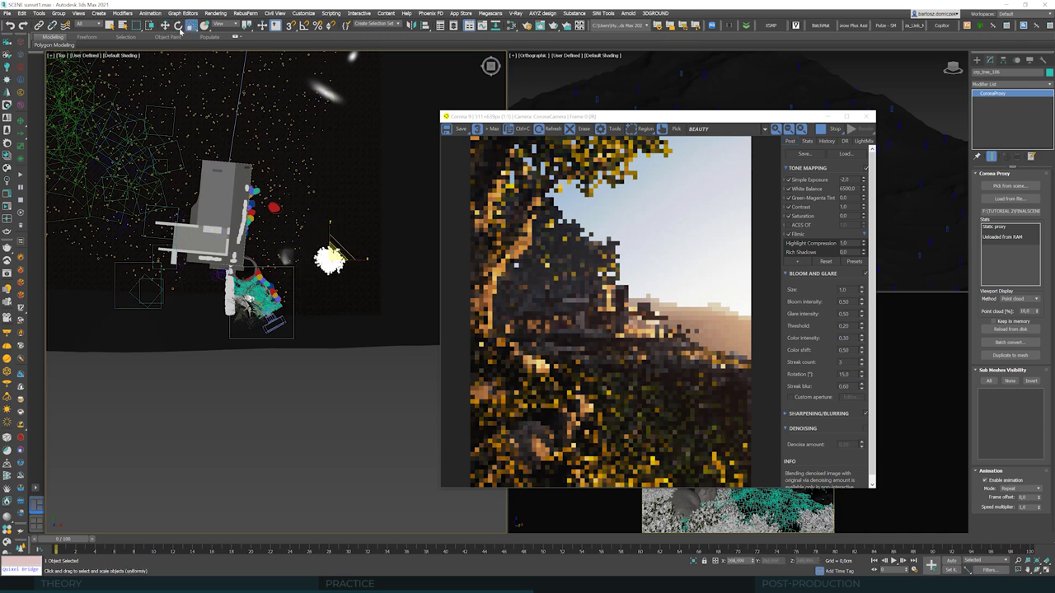
key(w)
drag(338, 234, 324, 230)
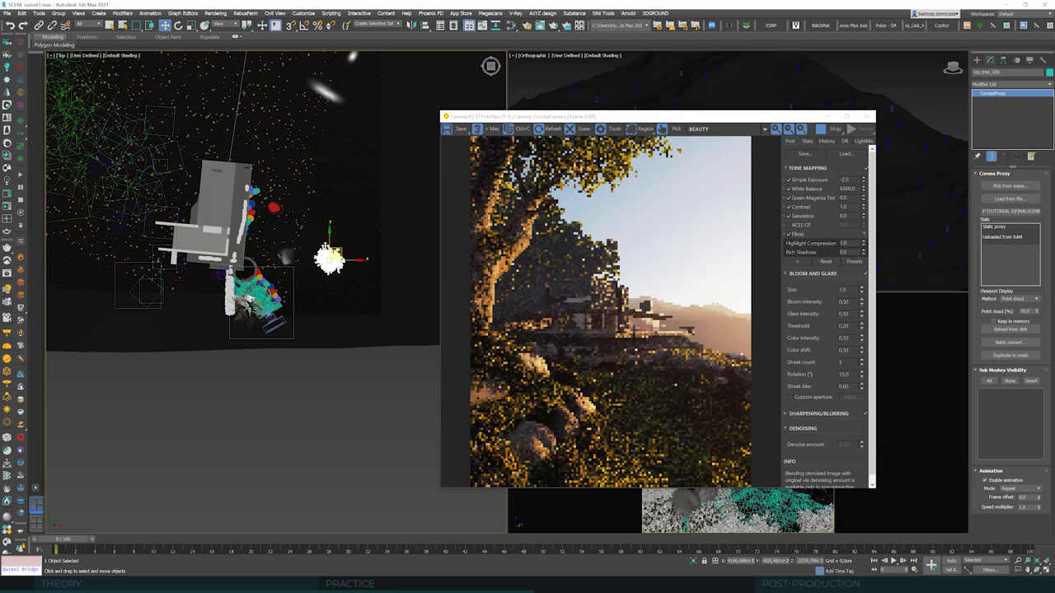
Step: Check the cloned tree's placement in the orthographic view and move it in small stages toward the garden so it shades the foreground
drag(716, 116, 306, 172)
scroll(758, 150, down, 5)
alt+middle_drag(758, 150, 767, 204)
alt+middle_drag(655, 201, 666, 202)
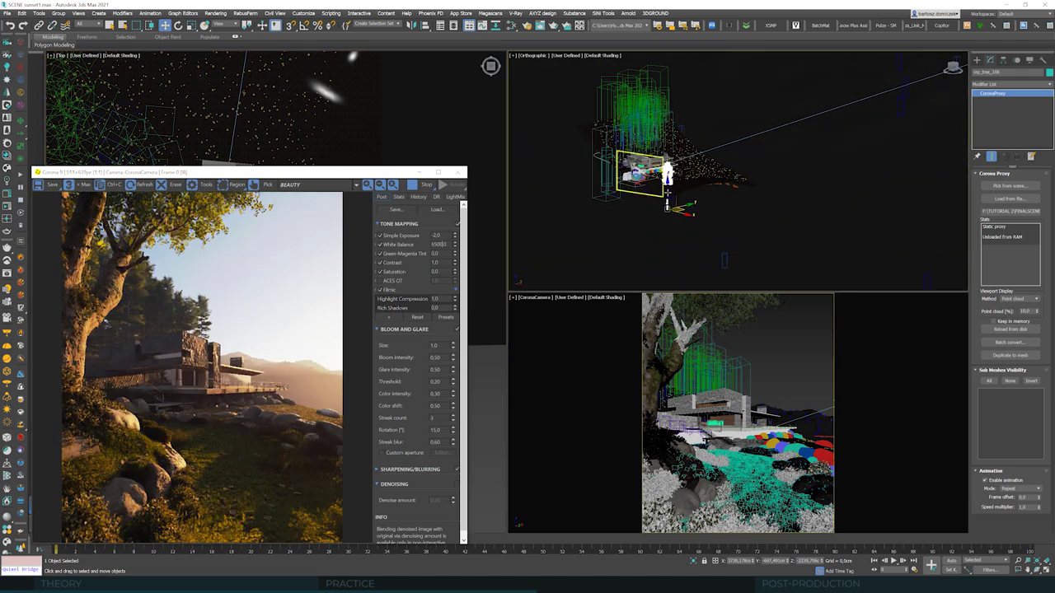
alt+middle_drag(666, 202, 490, 196)
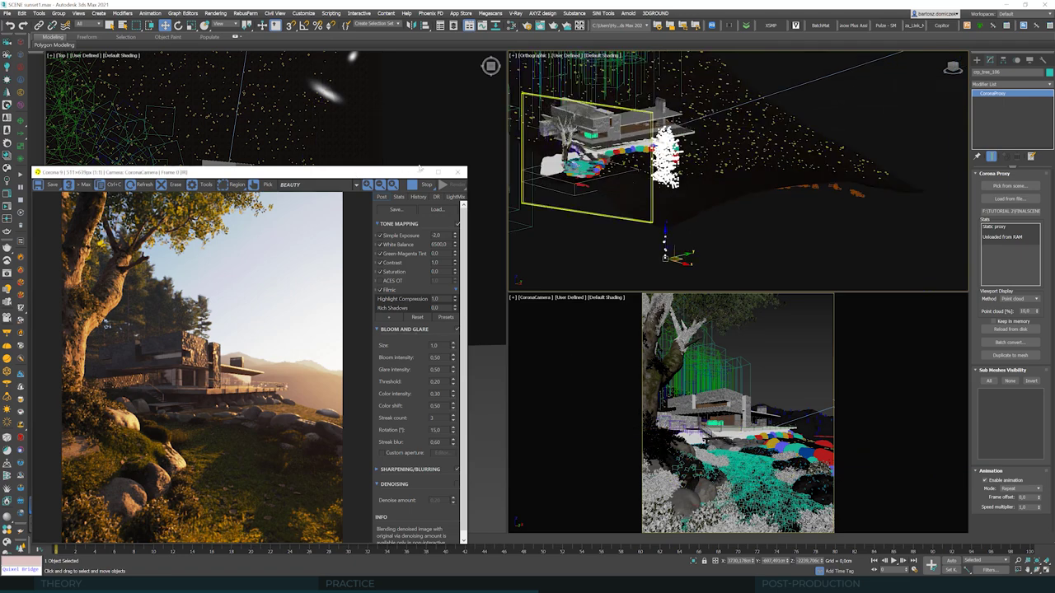
drag(356, 173, 748, 132)
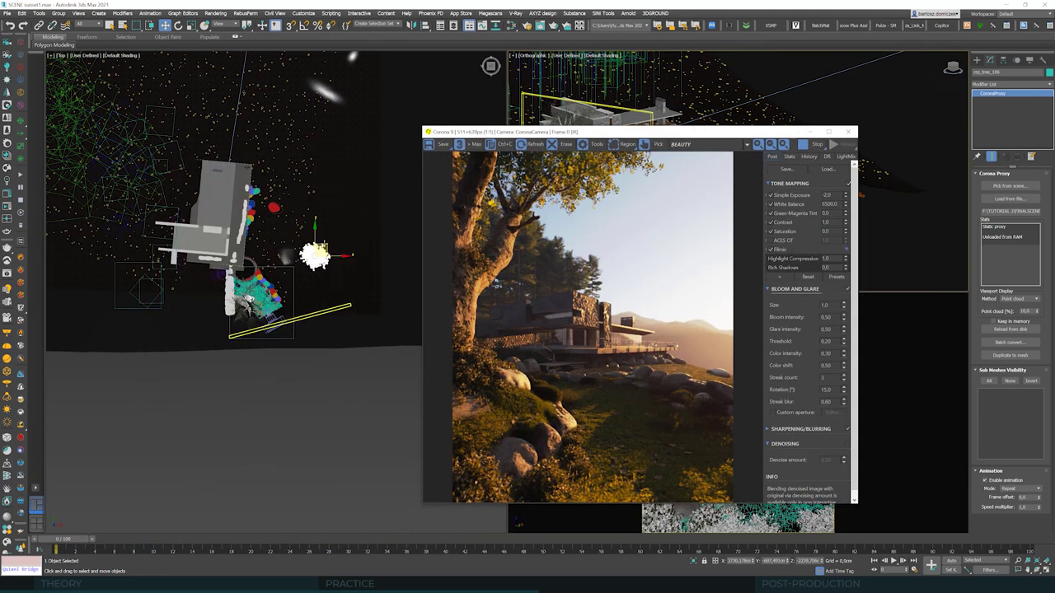
drag(322, 243, 300, 242)
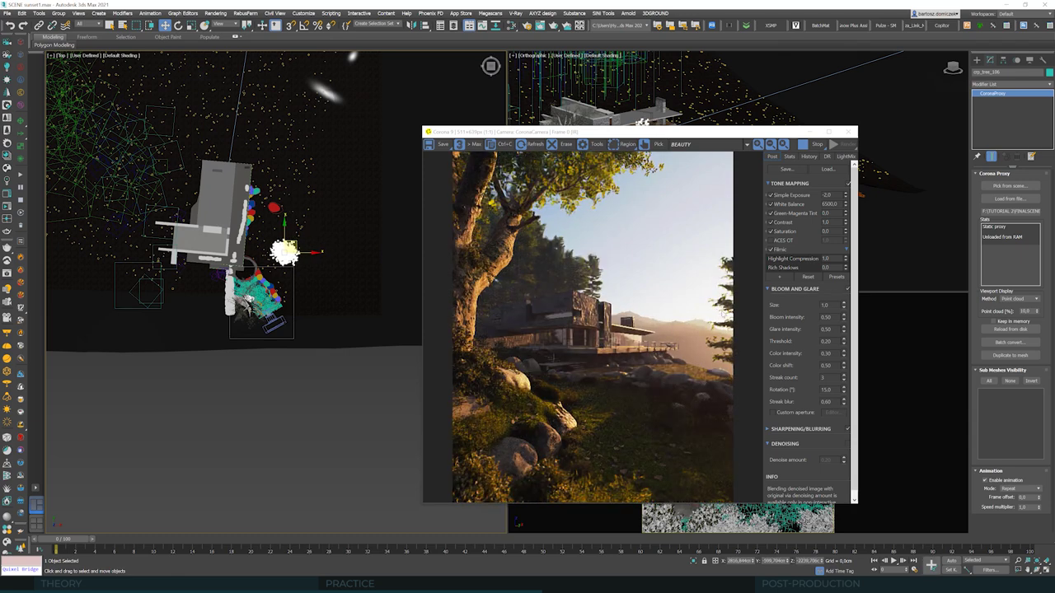
drag(296, 243, 289, 238)
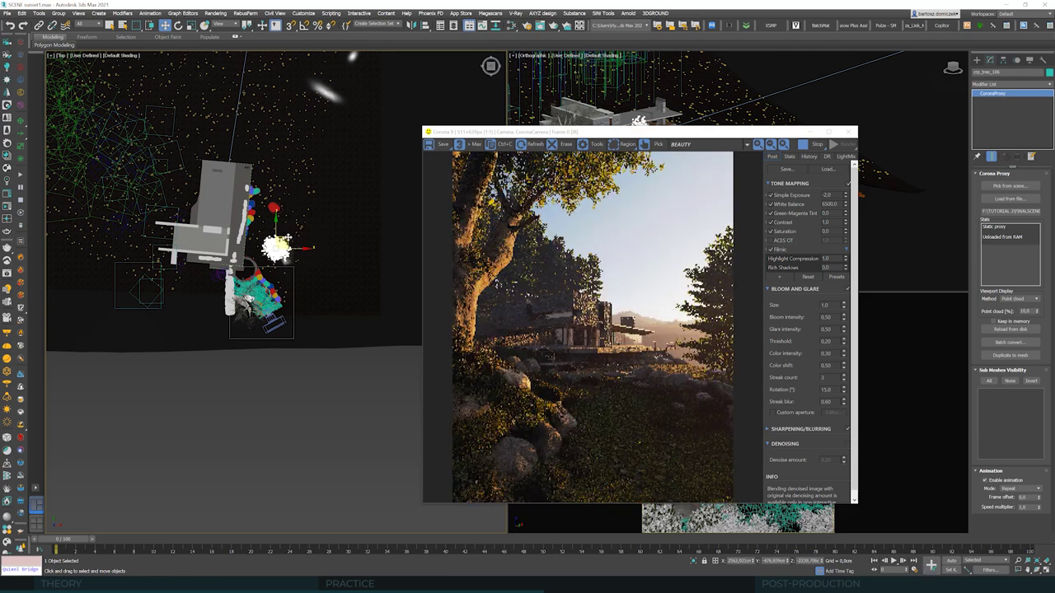
drag(288, 238, 282, 235)
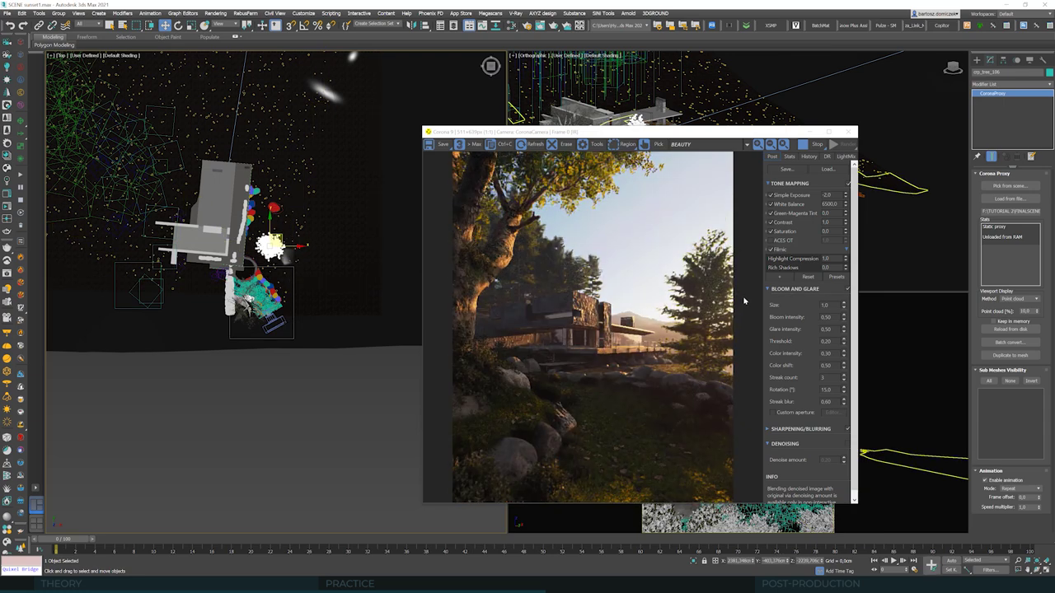
Step: Turn off Visible to Camera in the cloned tree's object properties and inspect the rendered terrace and rocks up close
right_click(306, 190)
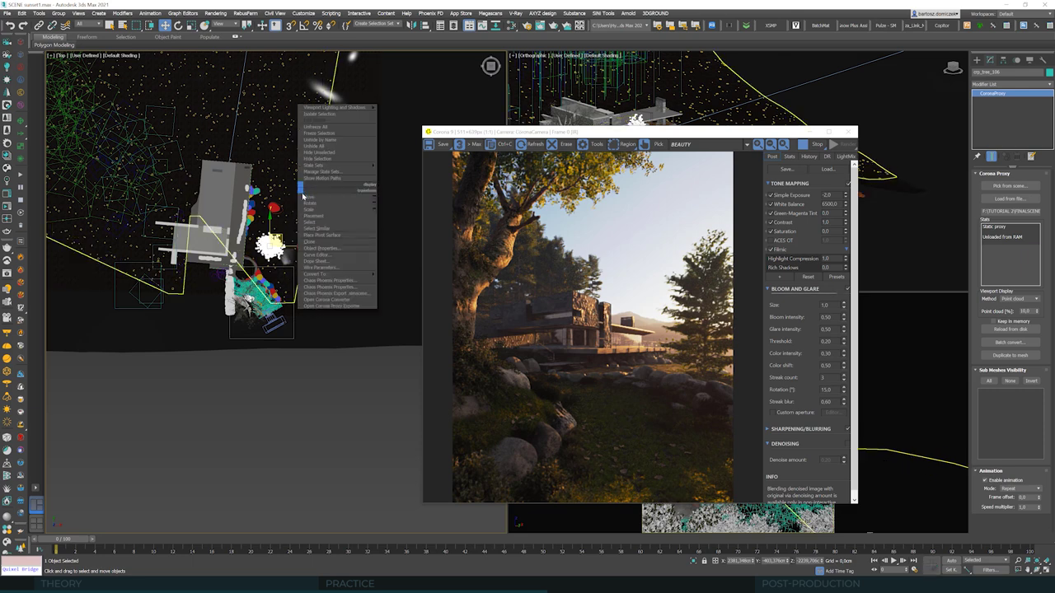
click(328, 250)
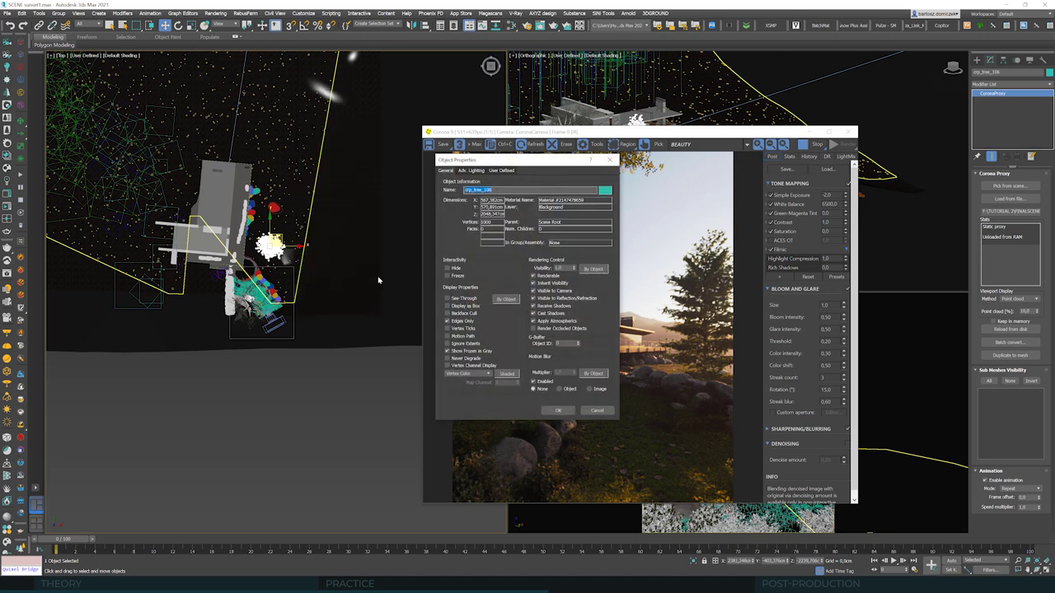
click(557, 291)
click(560, 410)
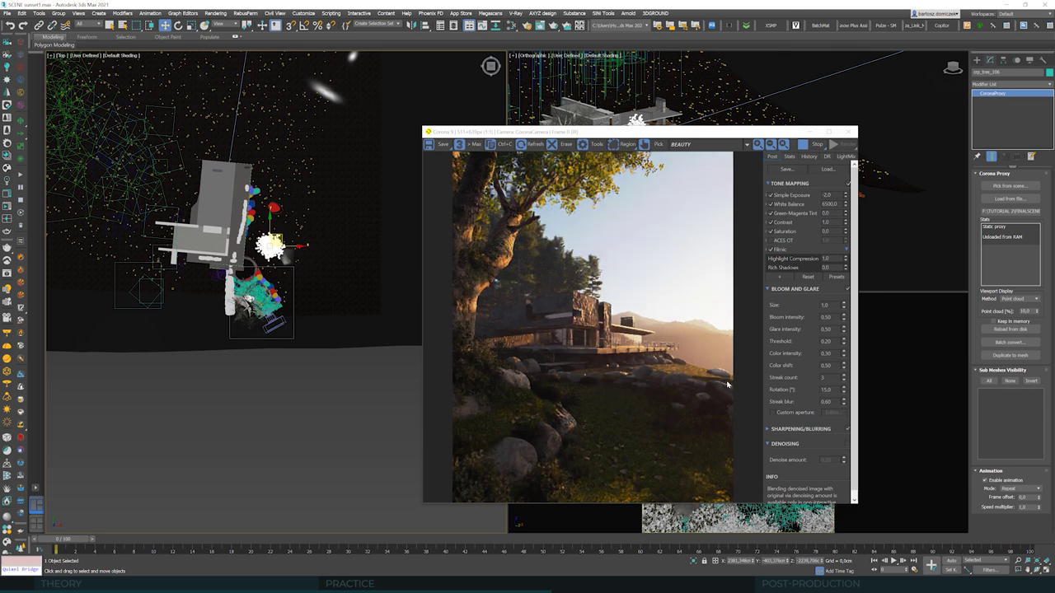
scroll(730, 388, up, 2)
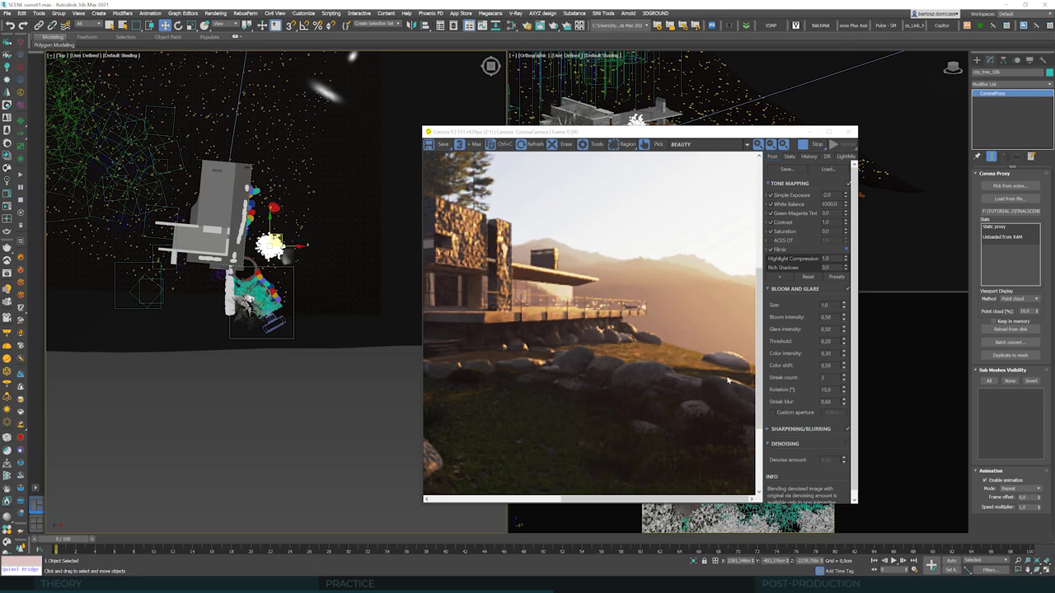
scroll(668, 356, down, 2)
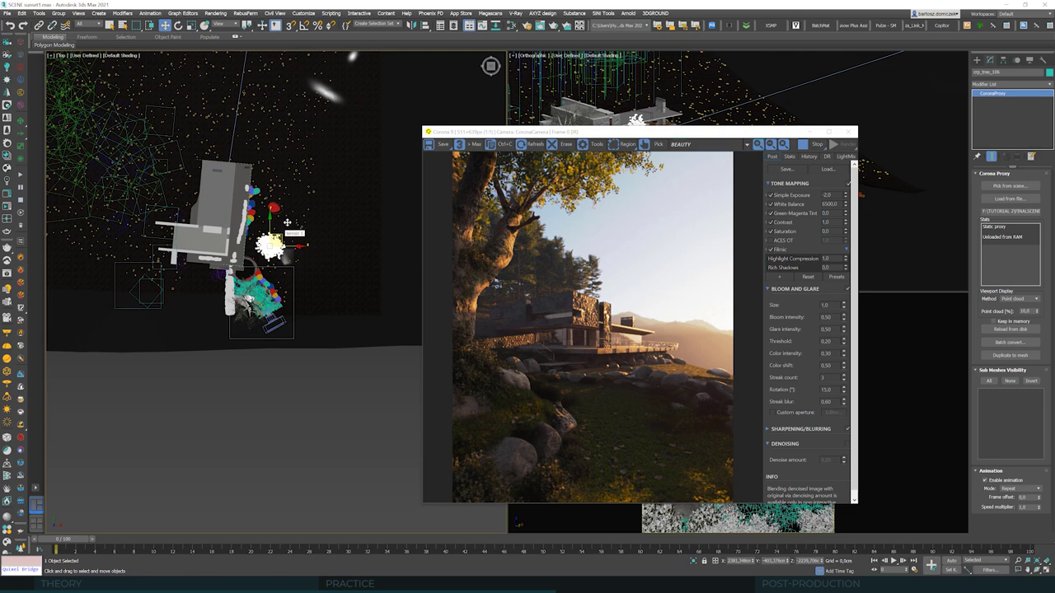
Step: Move the cloned tree farther away from the camera alongside the house and reposition the render window to review the shadows
drag(281, 234, 301, 189)
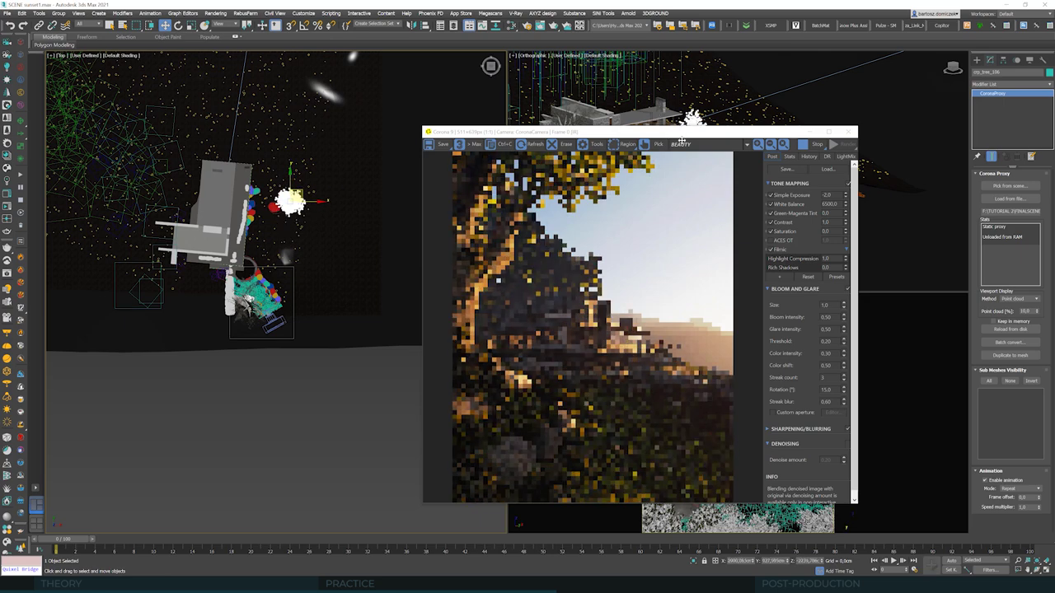
drag(663, 133, 515, 133)
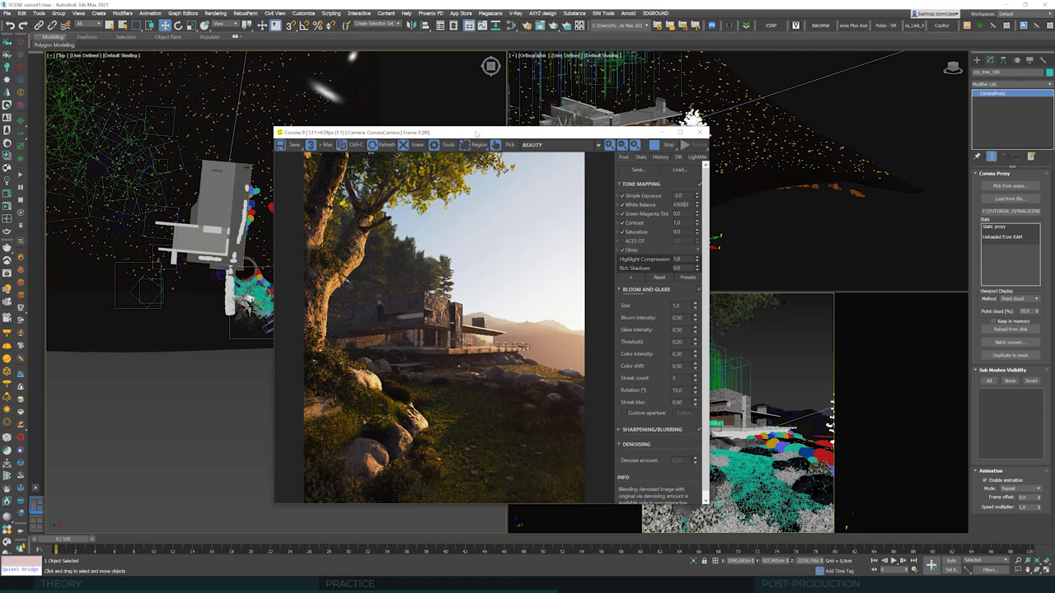
drag(479, 134, 602, 138)
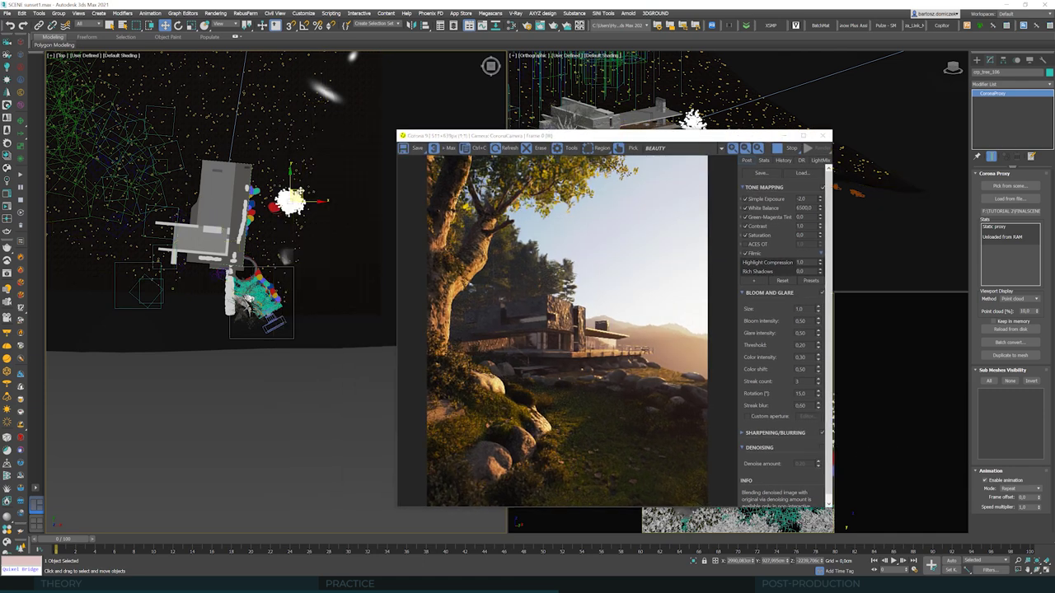
Step: Move the camera-invisible tree beside the house in stages in the top view and review the shadows in the repositioned render window
drag(293, 202, 280, 190)
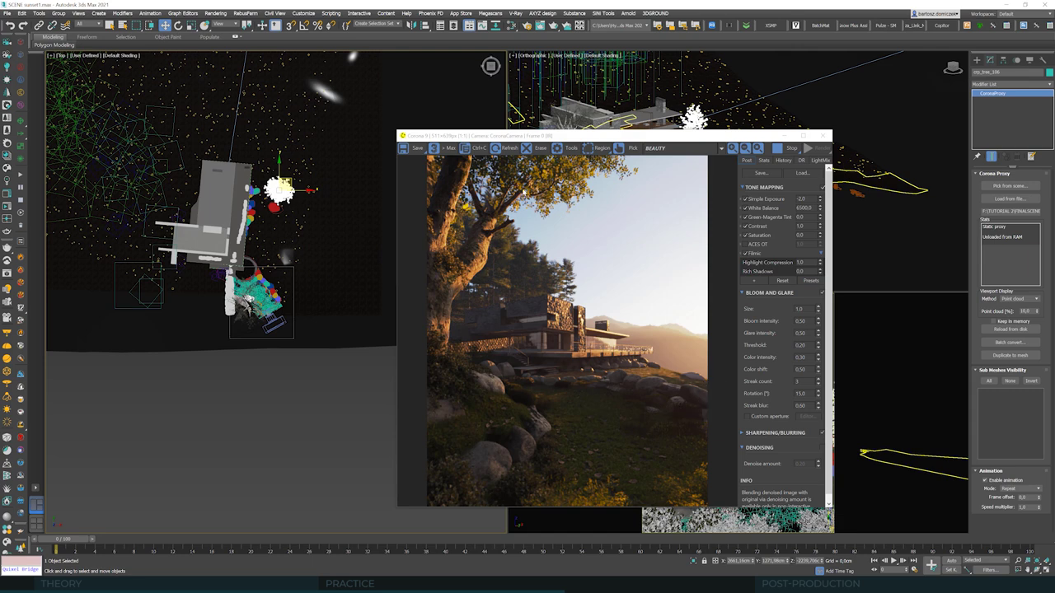
drag(577, 135, 640, 111)
drag(287, 177, 310, 193)
drag(577, 111, 518, 135)
drag(285, 237, 262, 260)
drag(527, 134, 300, 164)
Step: Rotate the camera-invisible tree and raise it vertically in stages in the orthographic view
drag(657, 239, 657, 202)
key(e)
drag(665, 196, 684, 243)
click(166, 26)
drag(673, 75, 673, 76)
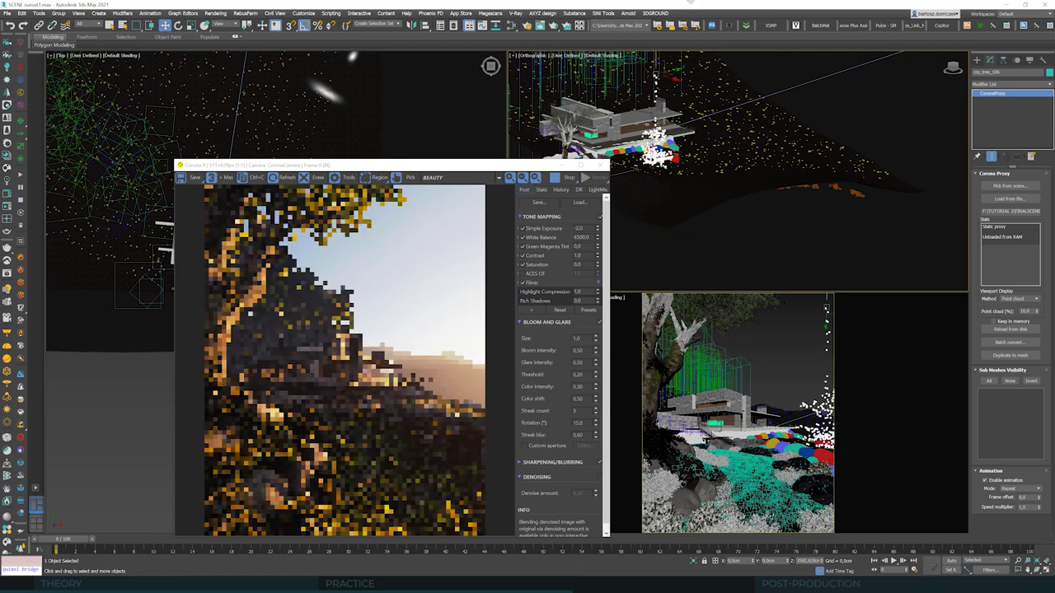
alt+middle_drag(668, 187, 677, 94)
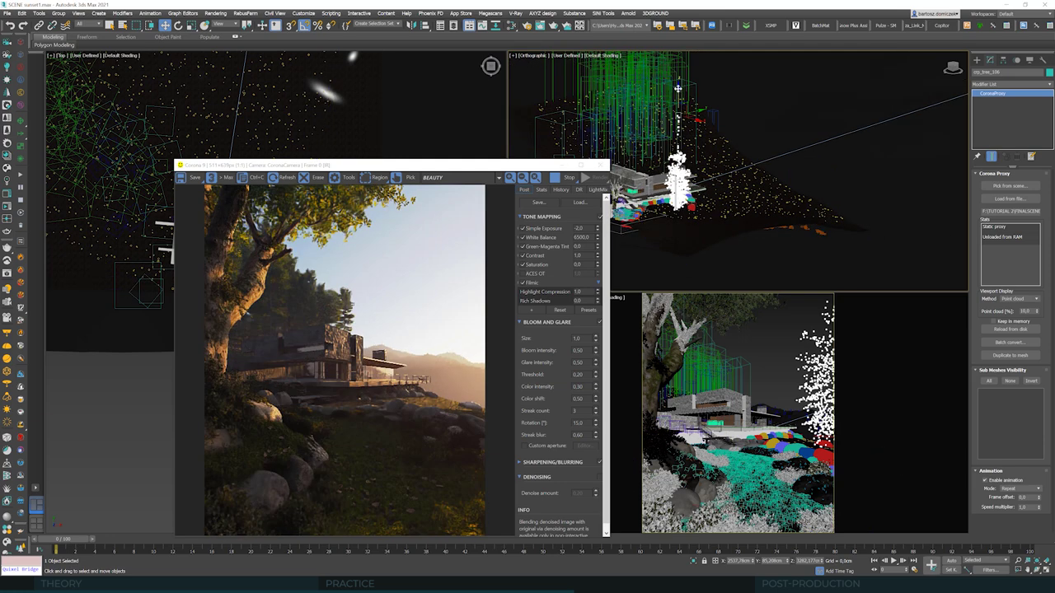
drag(678, 94, 678, 84)
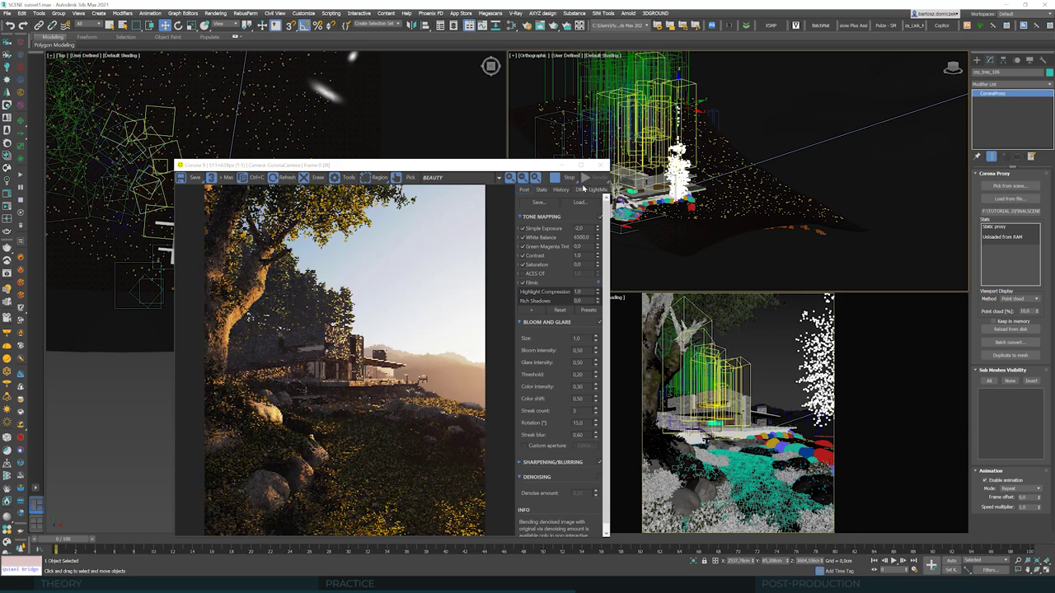
Step: Shift the raised tree slightly away from the house and review the foreground shadows in the interactive render
drag(537, 165, 565, 82)
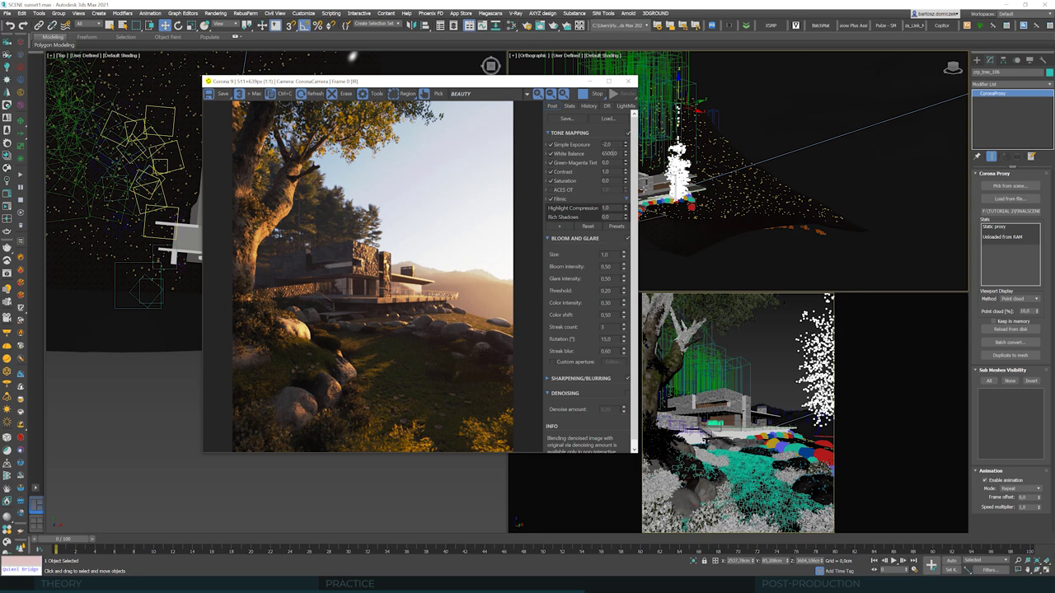
scroll(643, 190, up, 4)
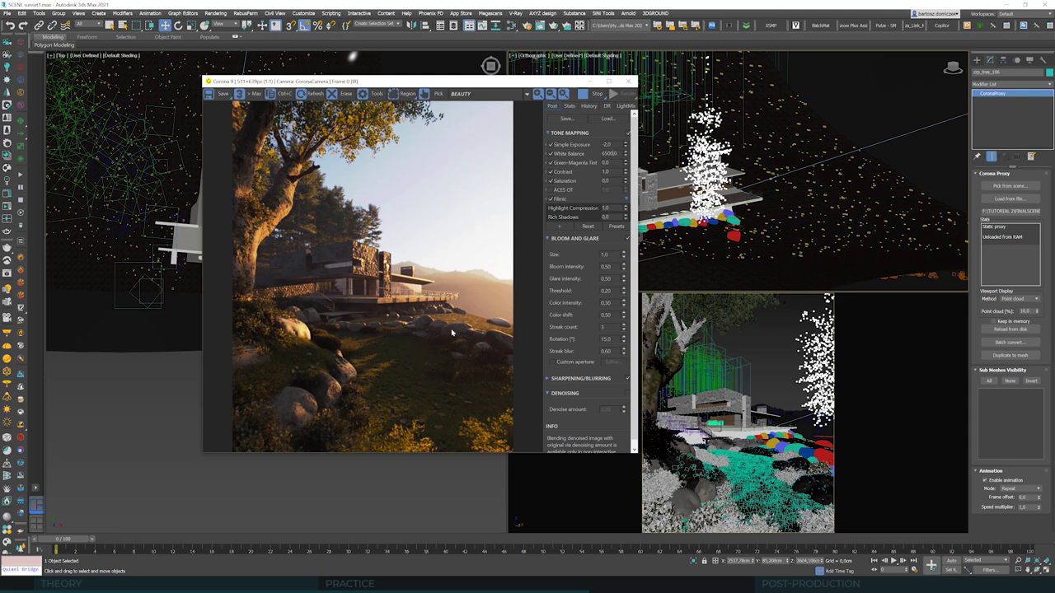
drag(511, 82, 766, 82)
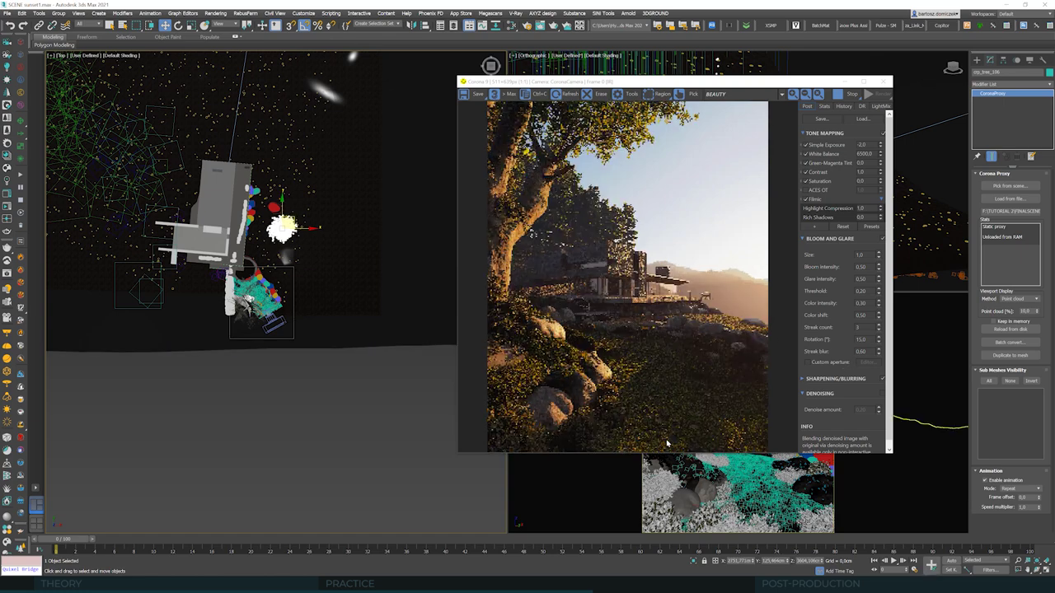
drag(739, 83, 496, 99)
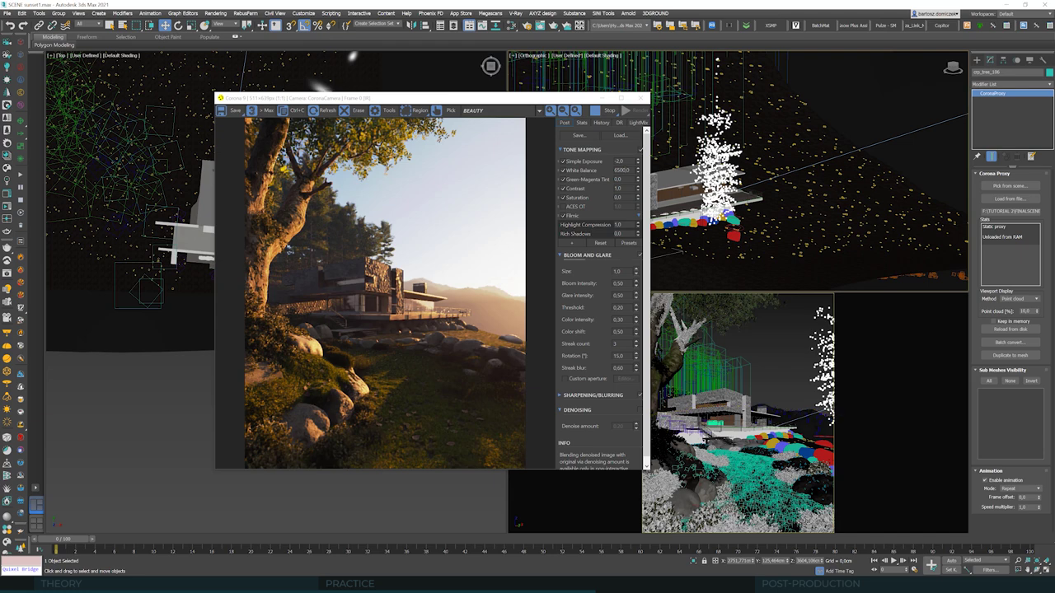
scroll(709, 206, up, 3)
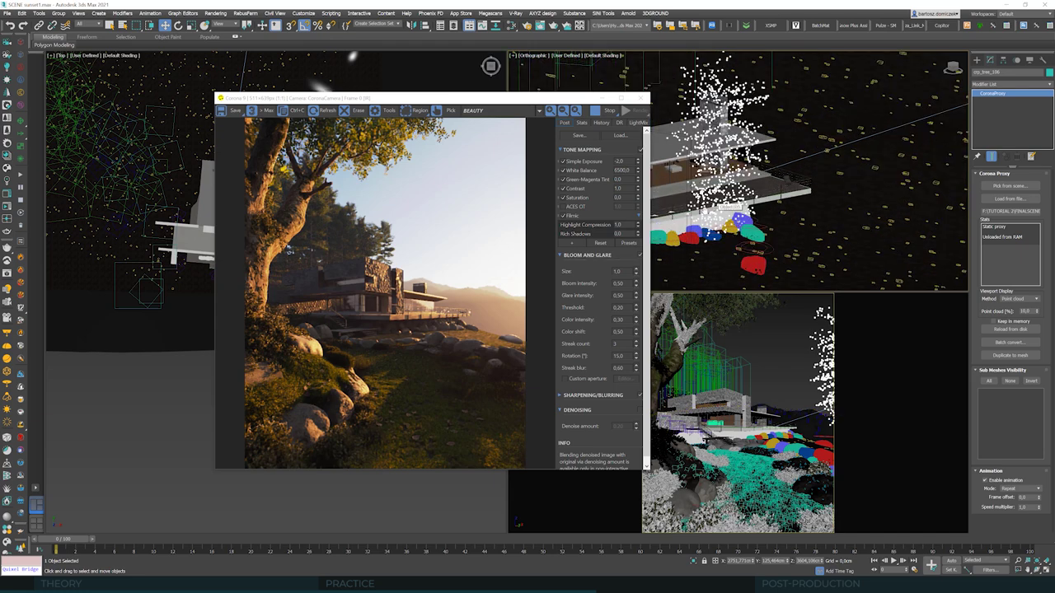
Step: Inspect the tree from the side in the orthographic view and set its point cloud display to 50%
alt+middle_drag(742, 198, 482, 452)
click(1042, 569)
drag(736, 216, 784, 192)
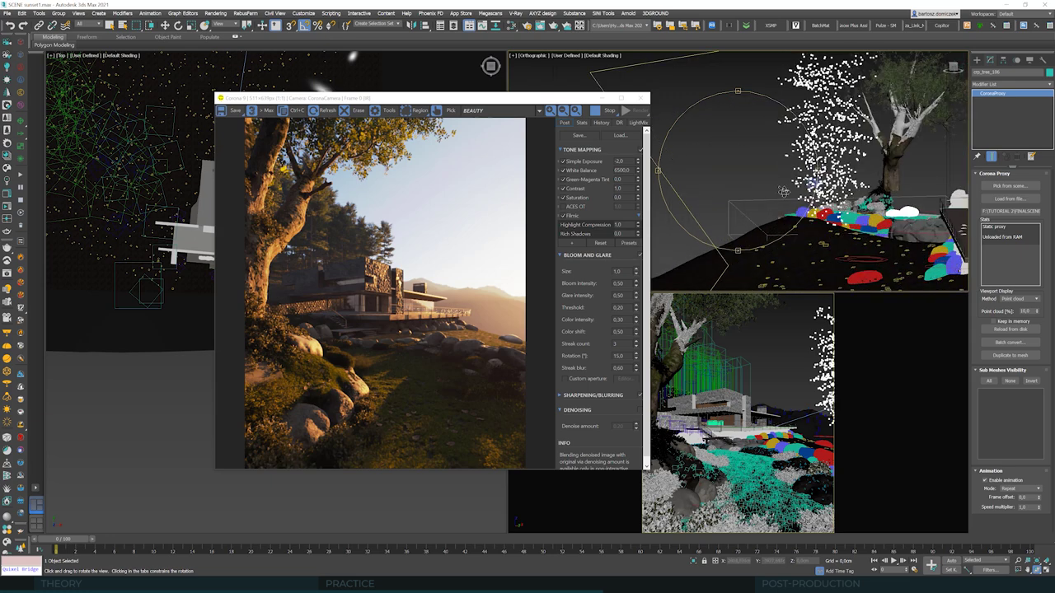
click(165, 26)
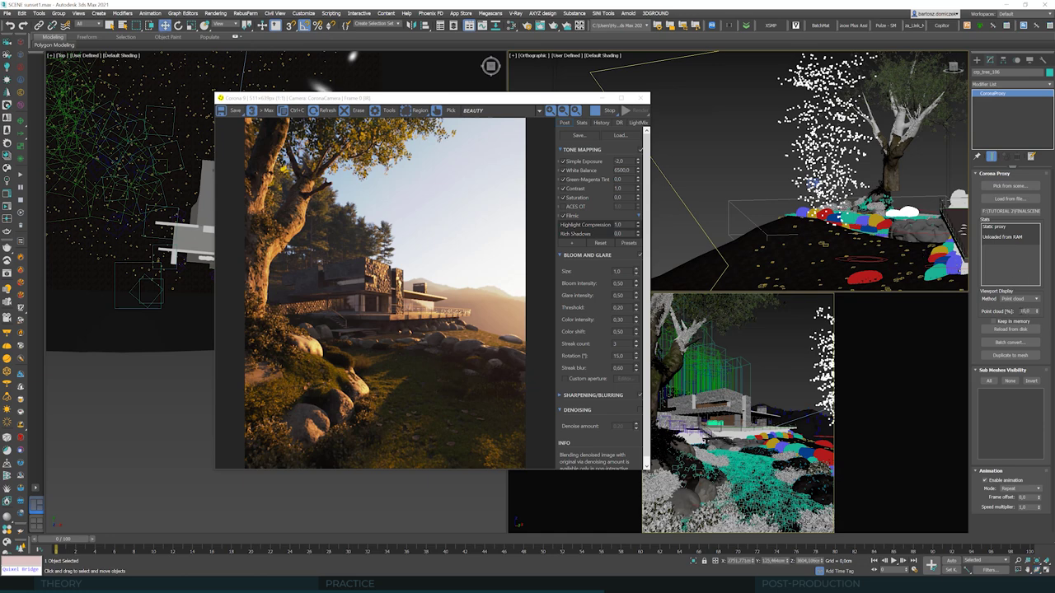
text(50)
key(Return)
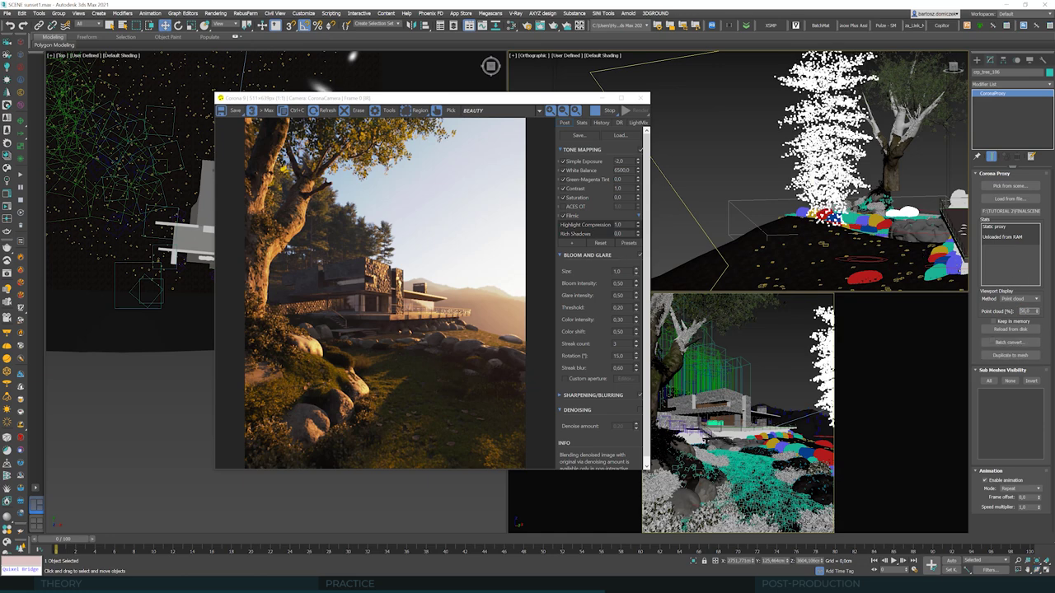
Step: Center the tree proxy's pivot to the object using Affect Pivot Only
alt+middle_drag(804, 221, 912, 247)
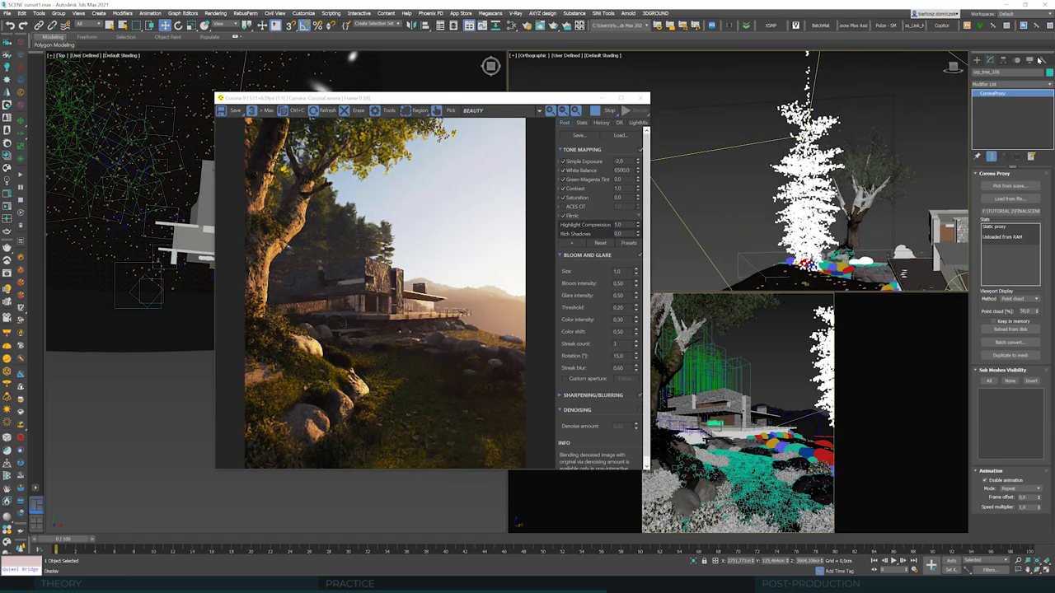
click(1004, 60)
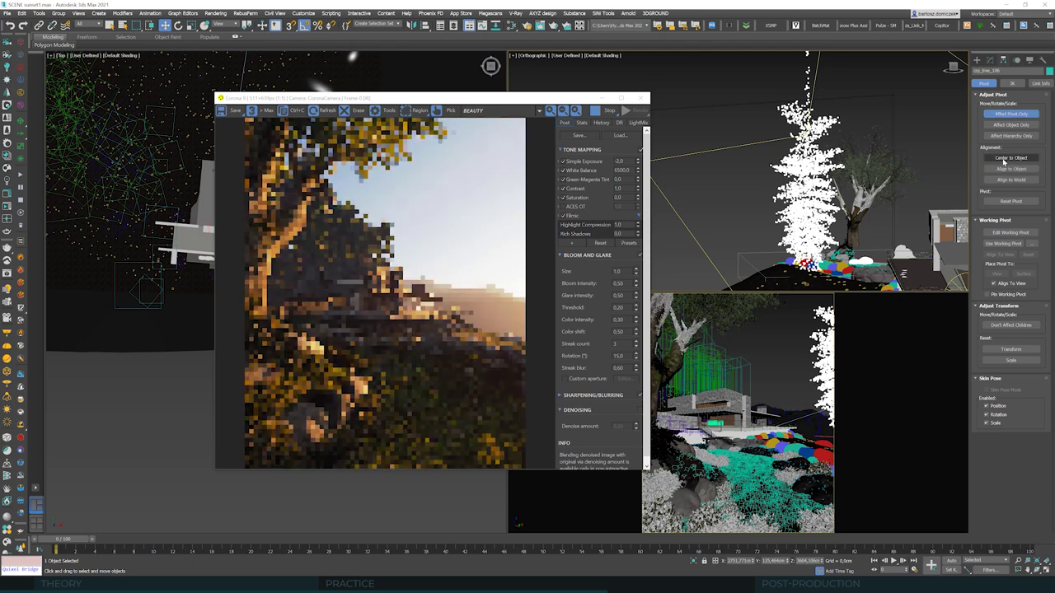
click(1003, 159)
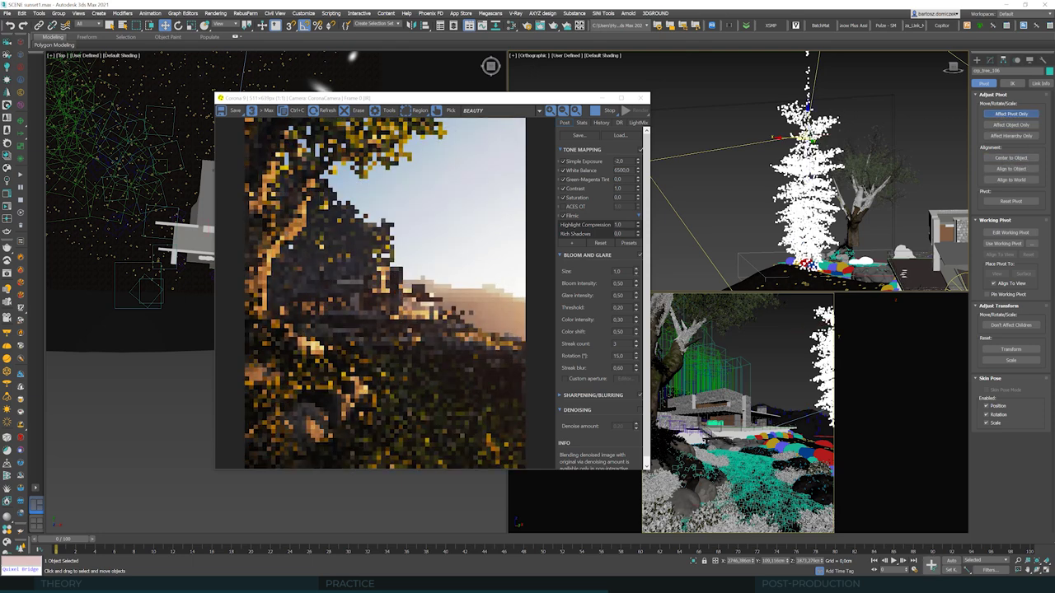
click(1011, 114)
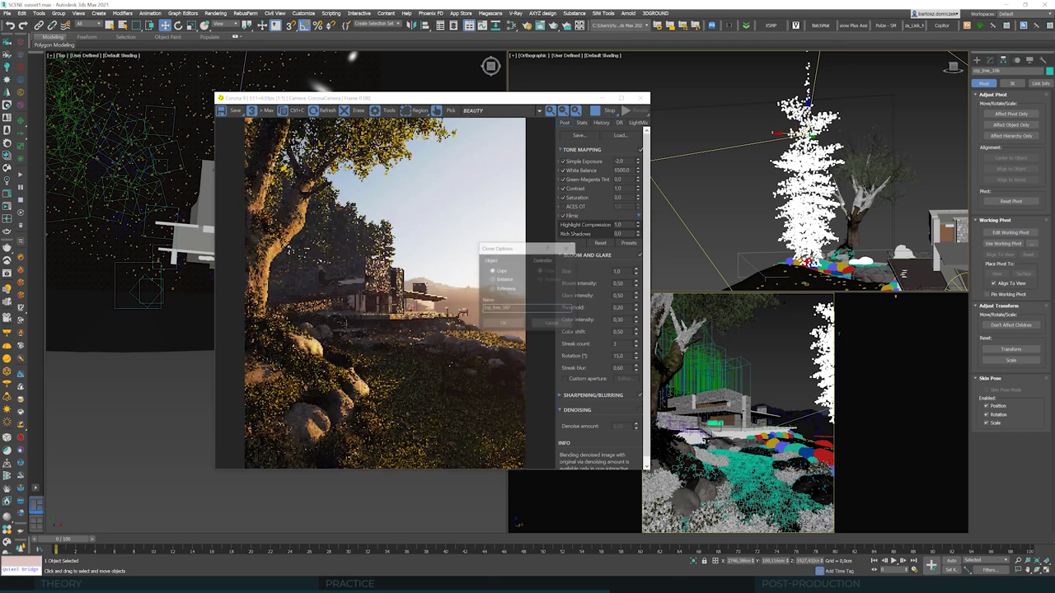
Step: Clone the tree as a copy, rotate the clone, and move it beside the original to widen the foreground shadow
click(819, 134)
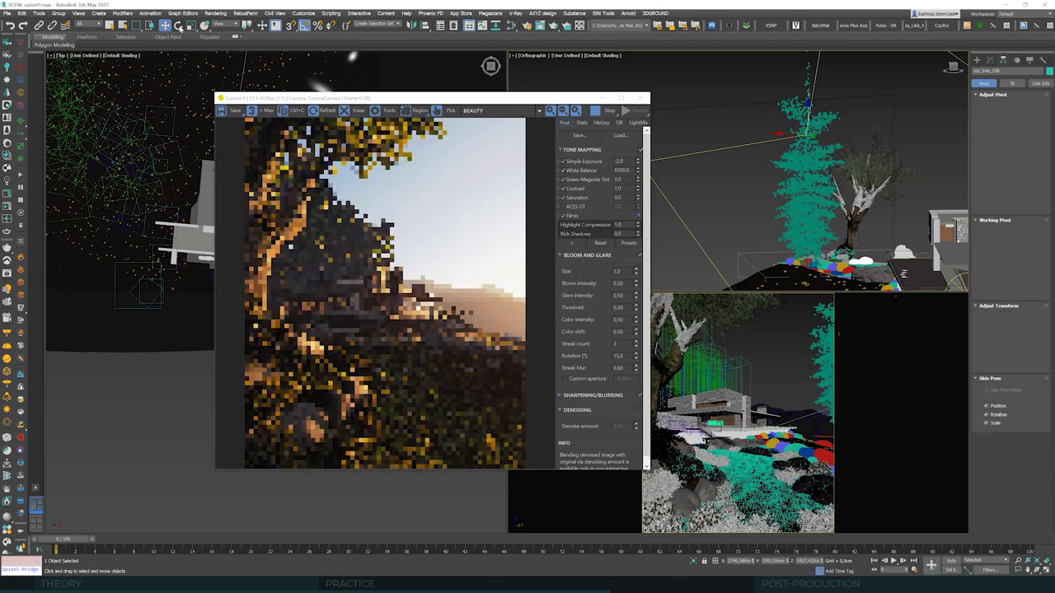
key(e)
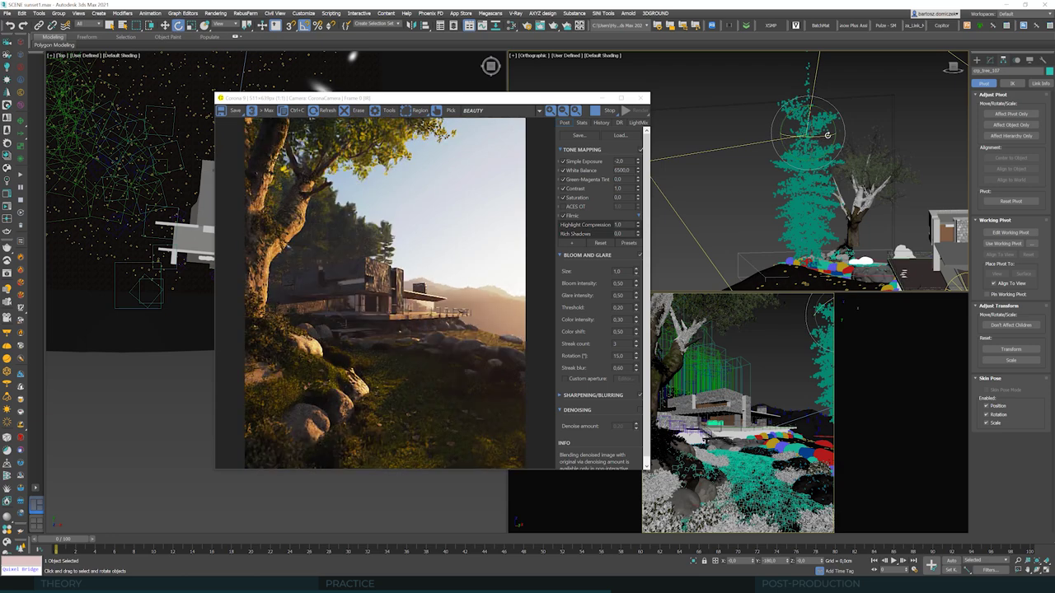
drag(824, 135, 837, 134)
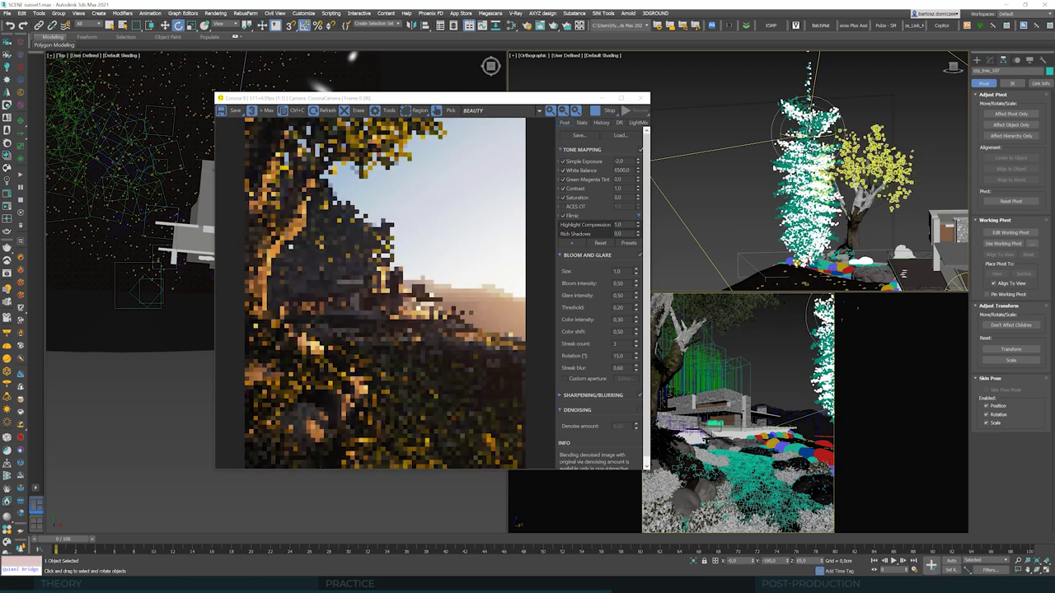
key(w)
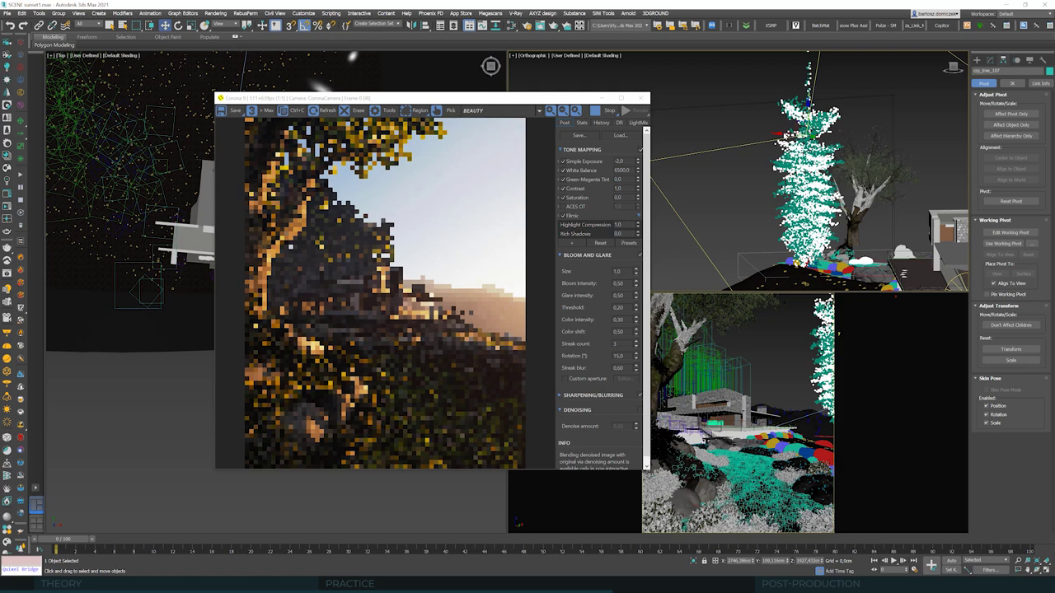
drag(808, 107, 844, 105)
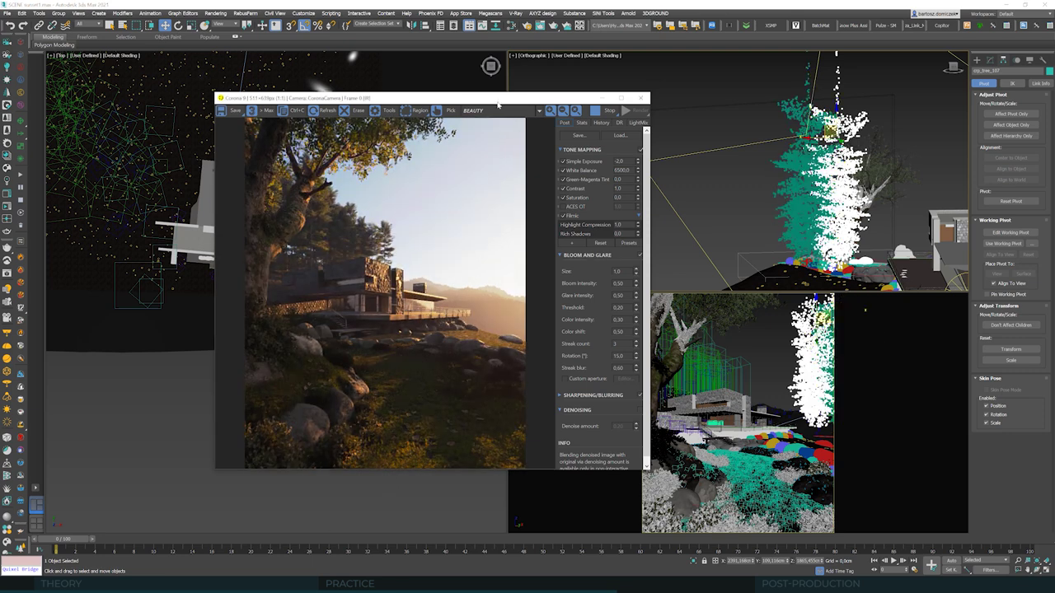
drag(507, 103, 495, 105)
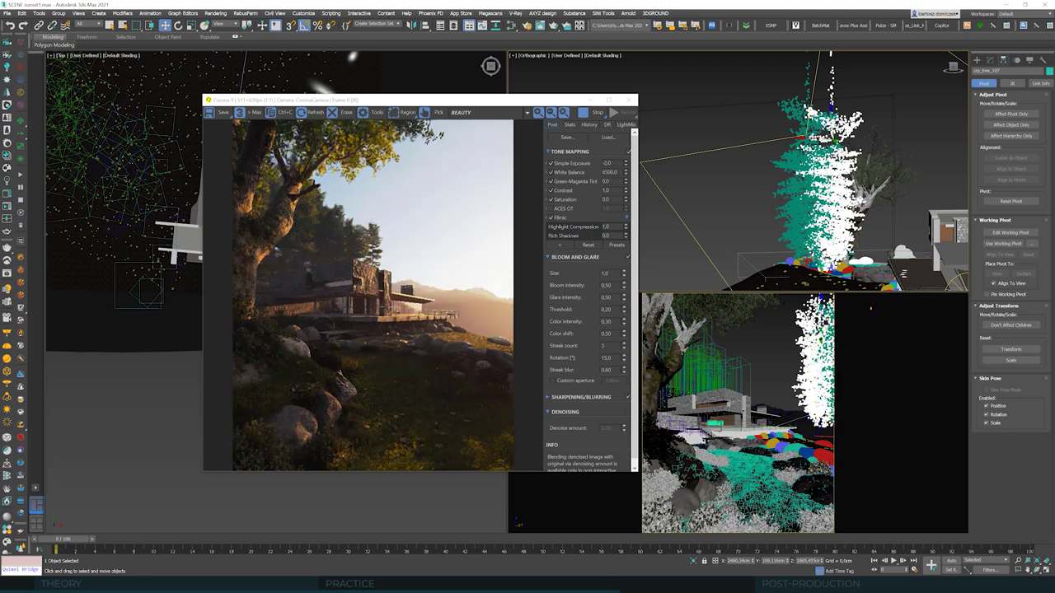
Step: Rotate the second tree by -45°, fine-tune the positions of both shading trees, and review the resulting shadows in the render window
drag(806, 139, 801, 139)
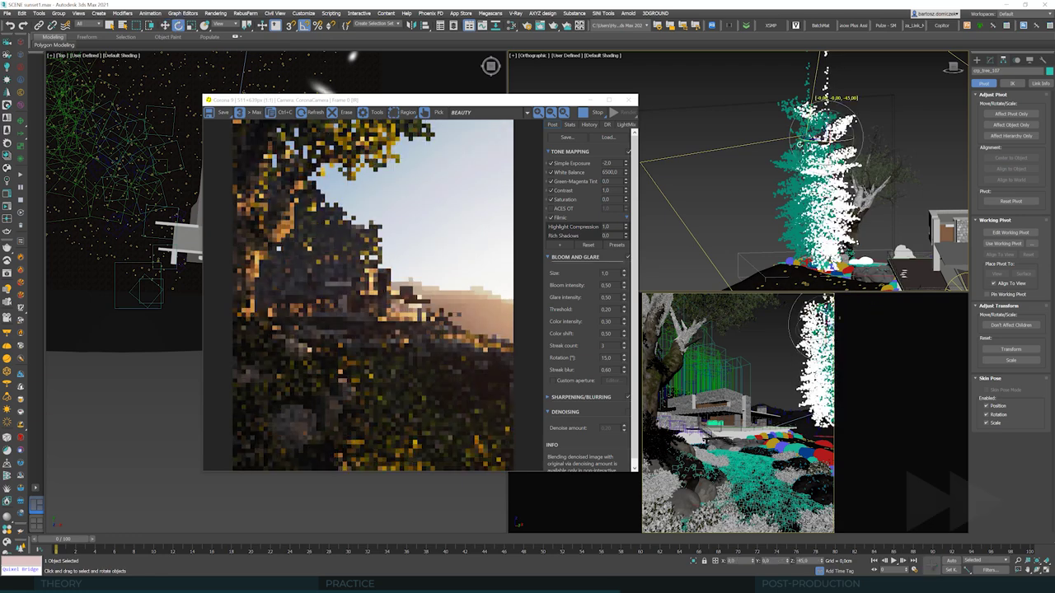
click(779, 136)
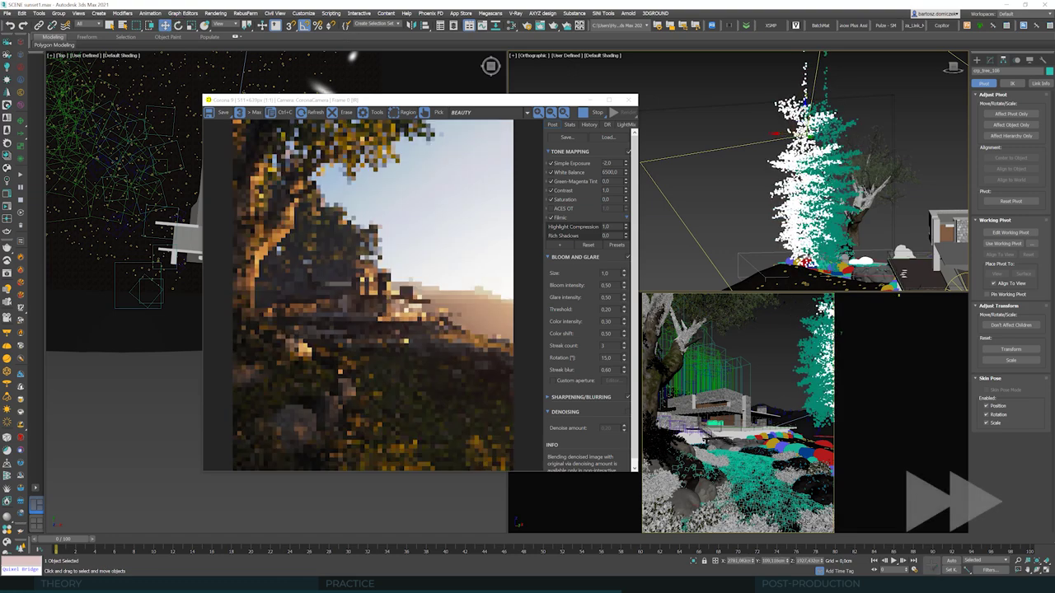
drag(771, 136, 825, 142)
key(e)
key(w)
click(816, 165)
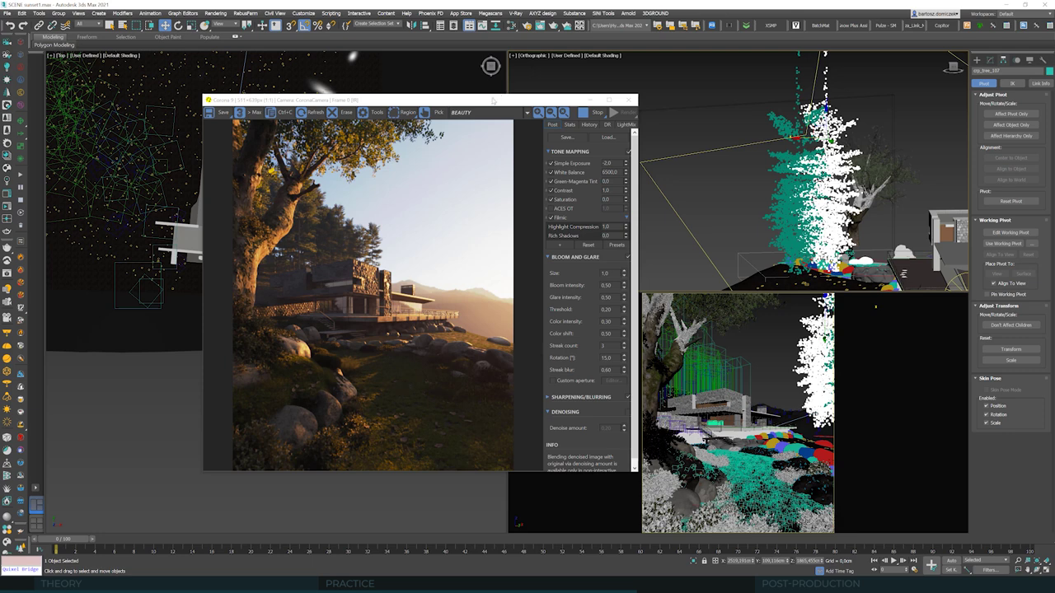
drag(492, 101, 590, 81)
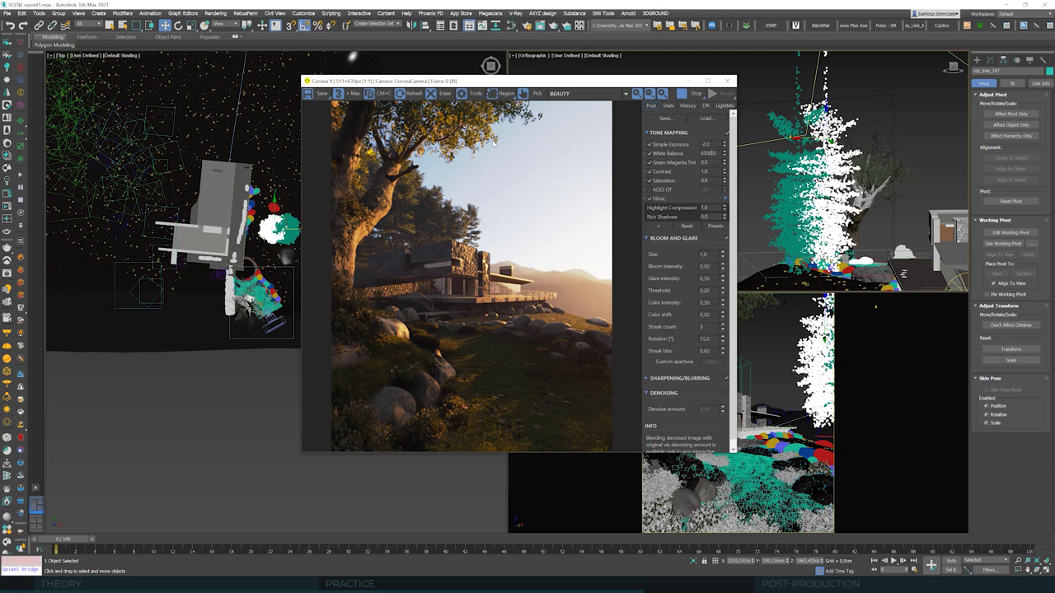
drag(551, 82, 370, 110)
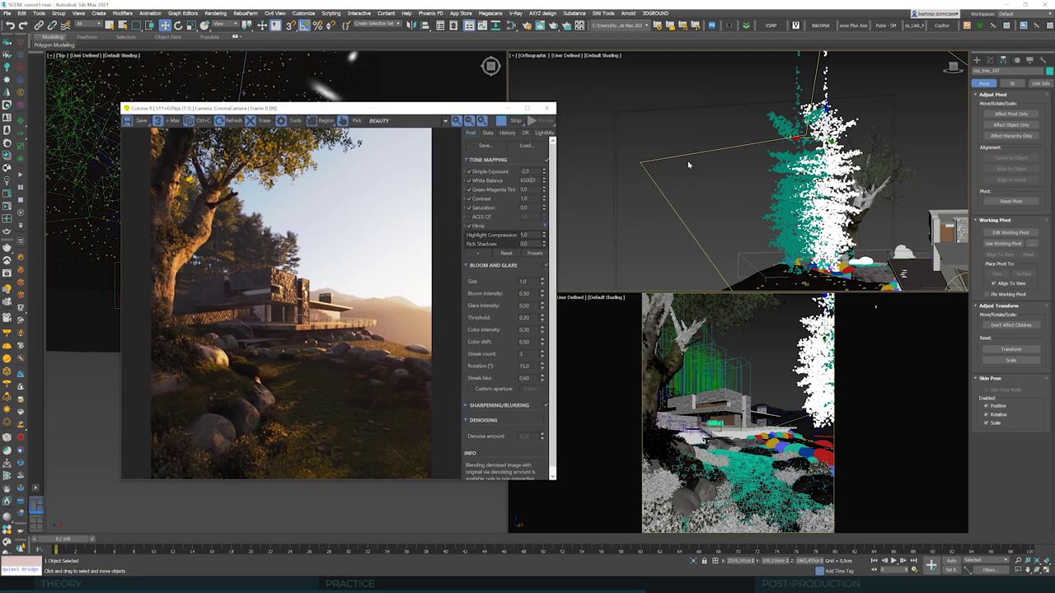
Step: Select the Corona Sun in the orthographic view and raise it slightly in two small stages
scroll(691, 165, down, 3)
alt+middle_drag(691, 165, 771, 225)
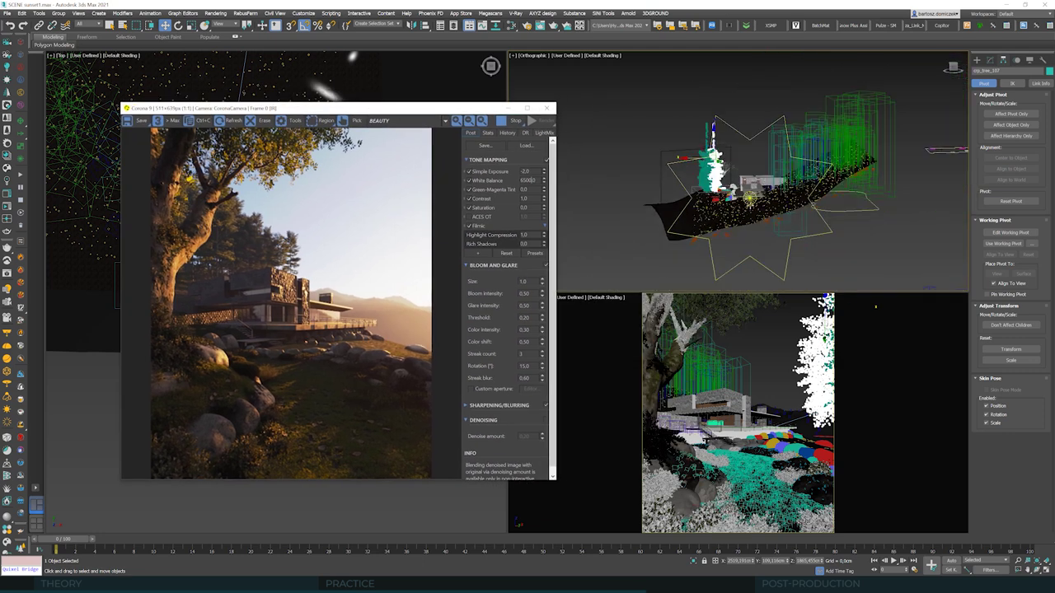
click(847, 403)
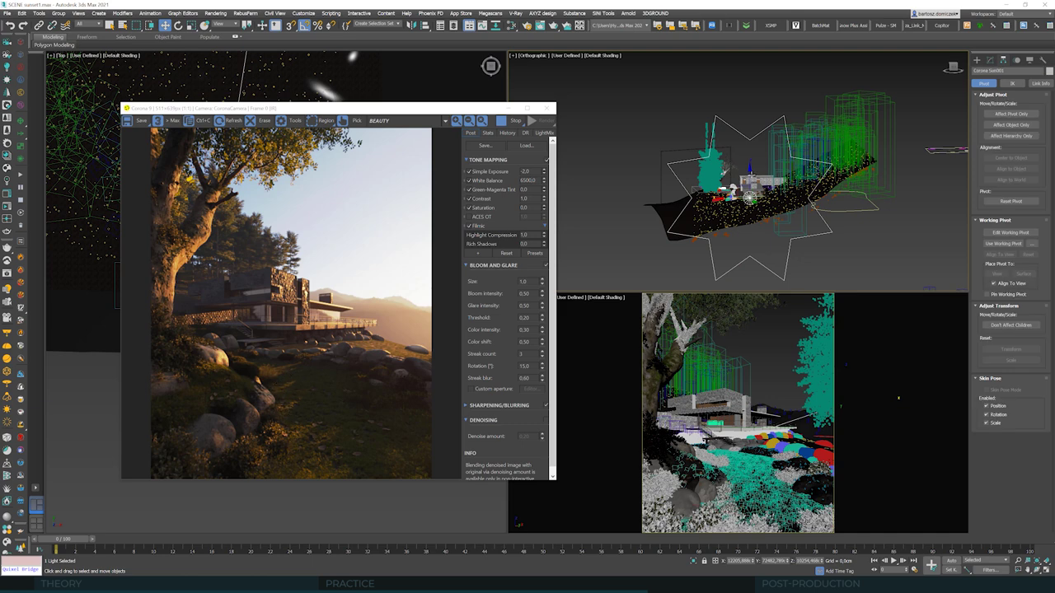
drag(750, 172, 749, 169)
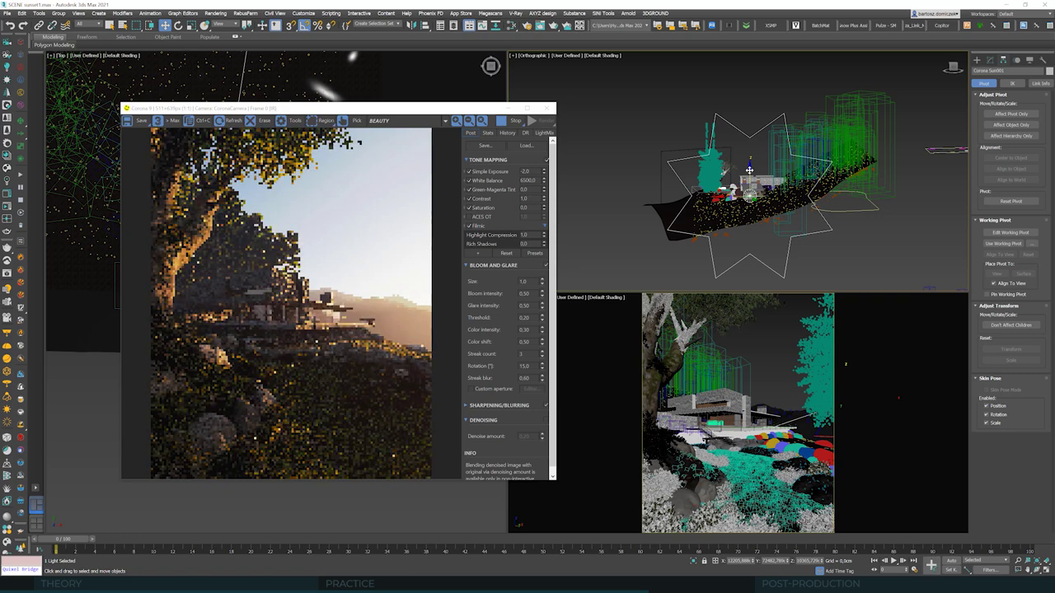
drag(749, 169, 749, 168)
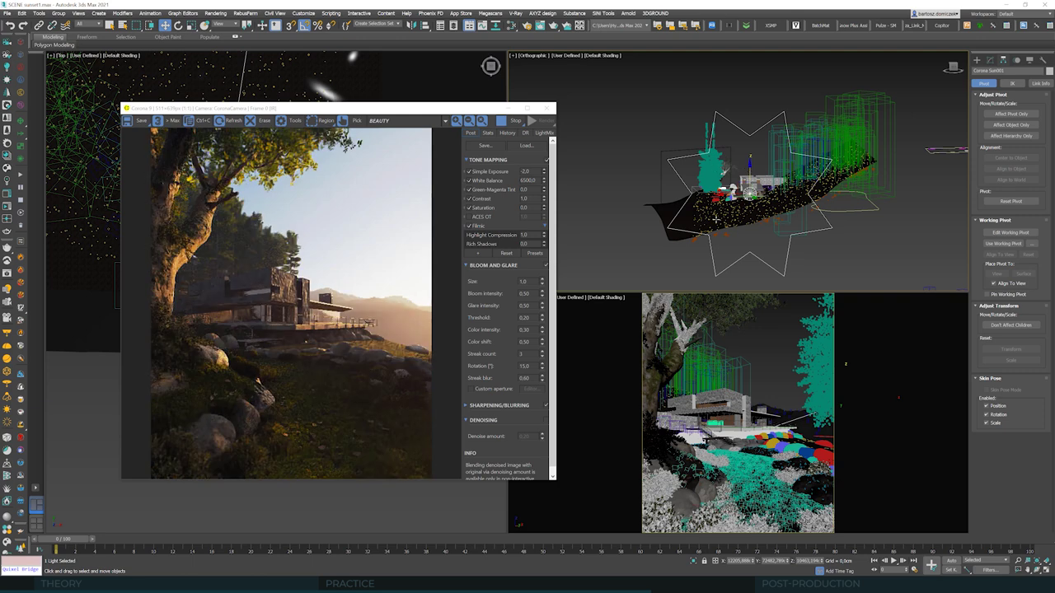
Step: Nudge one of the shading trees sideways and raise the Corona Sun slightly in the orthographic view
scroll(718, 206, up, 4)
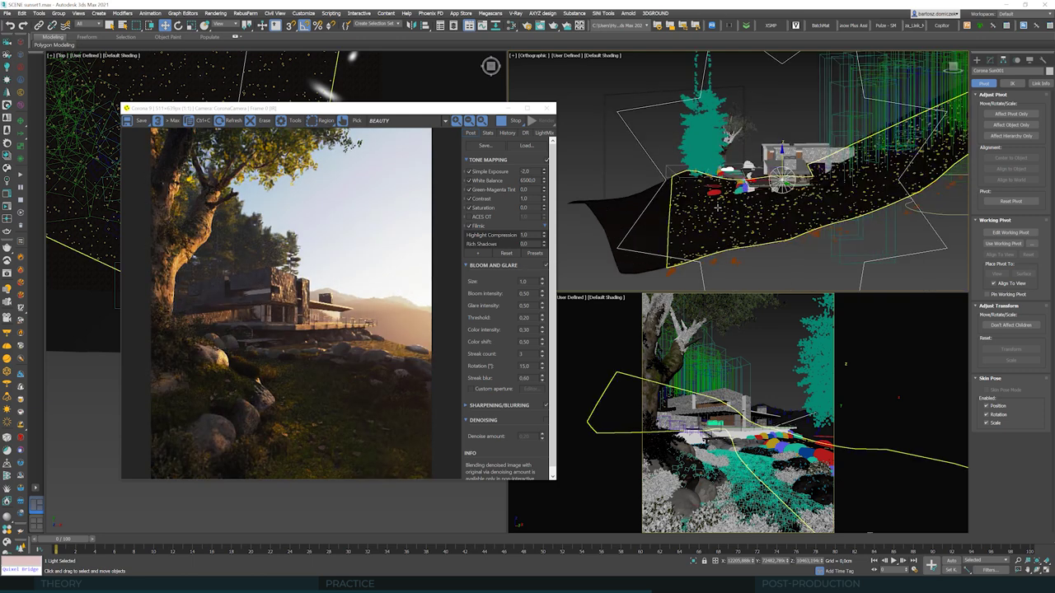
click(696, 141)
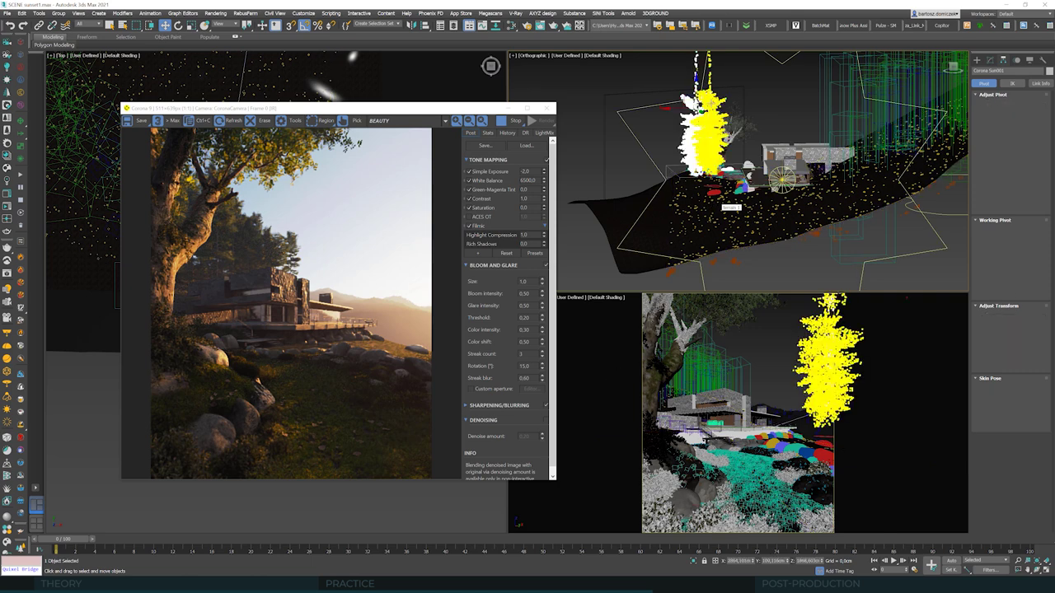
click(825, 317)
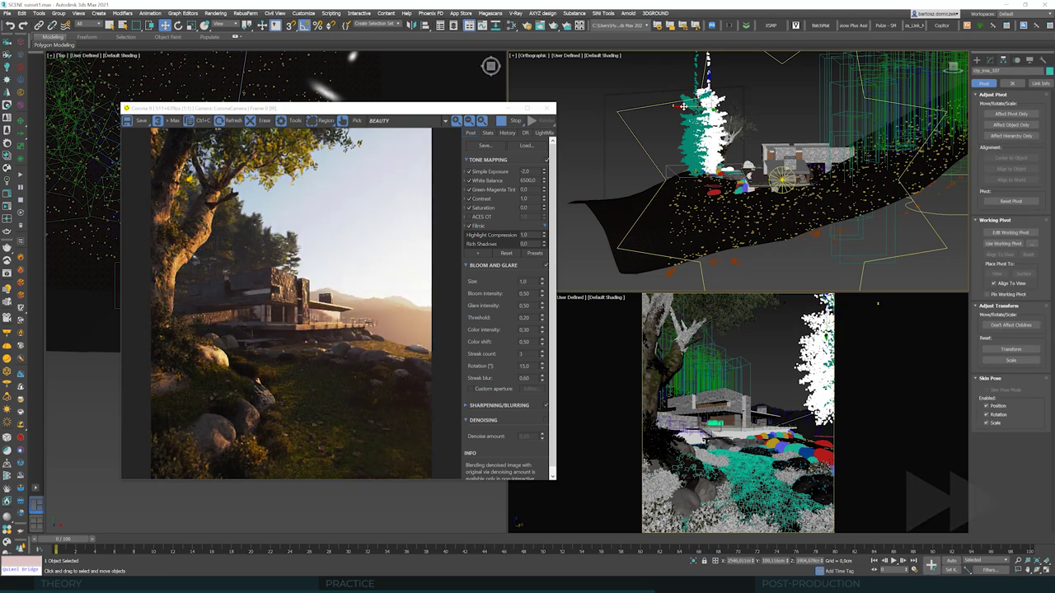
click(783, 150)
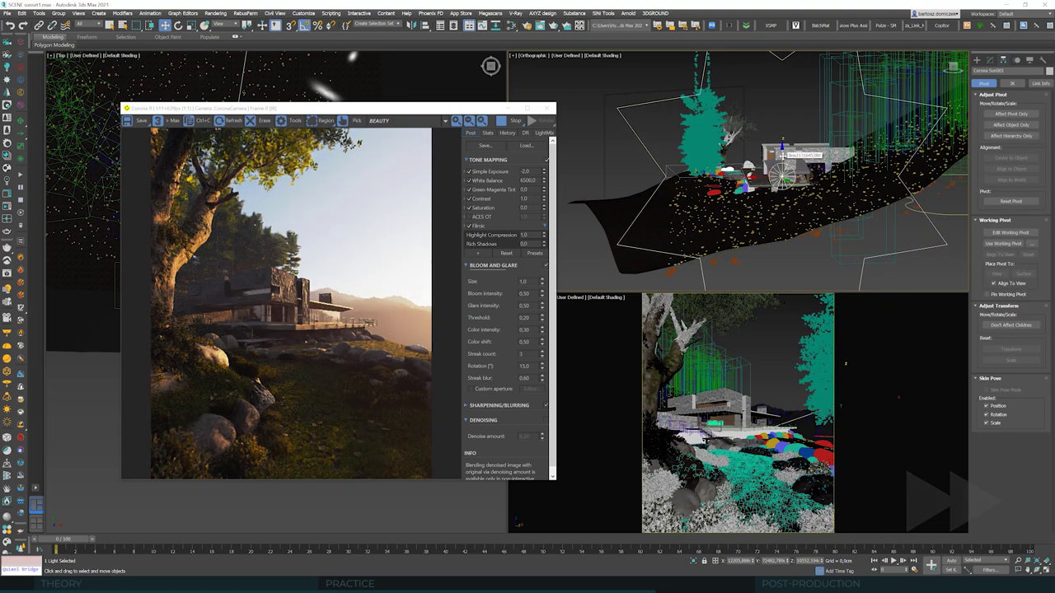
Step: Fine-tune the shading tree's sideways position in small moves to adjust the foreground shadow
scroll(763, 171, up, 2)
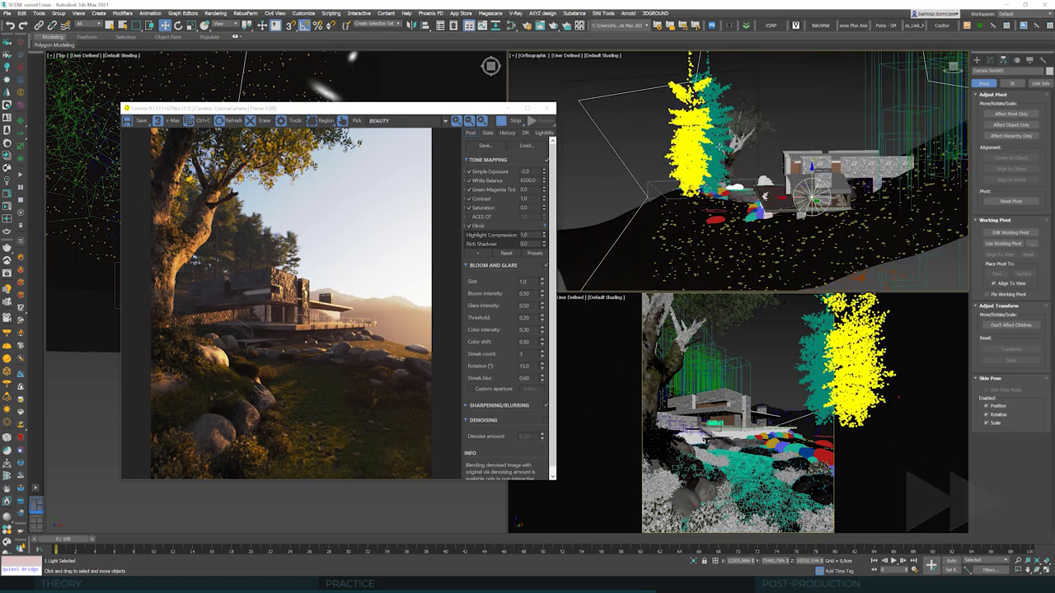
click(688, 98)
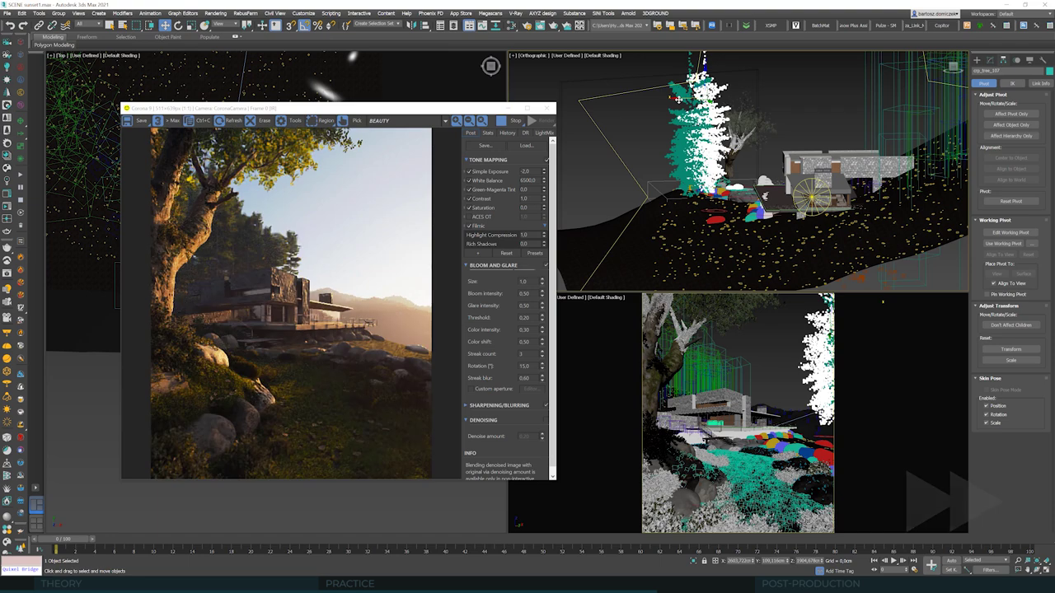
mouse_move(677, 98)
mouse_down()
mouse_move(657, 100)
mouse_move(675, 98)
mouse_up()
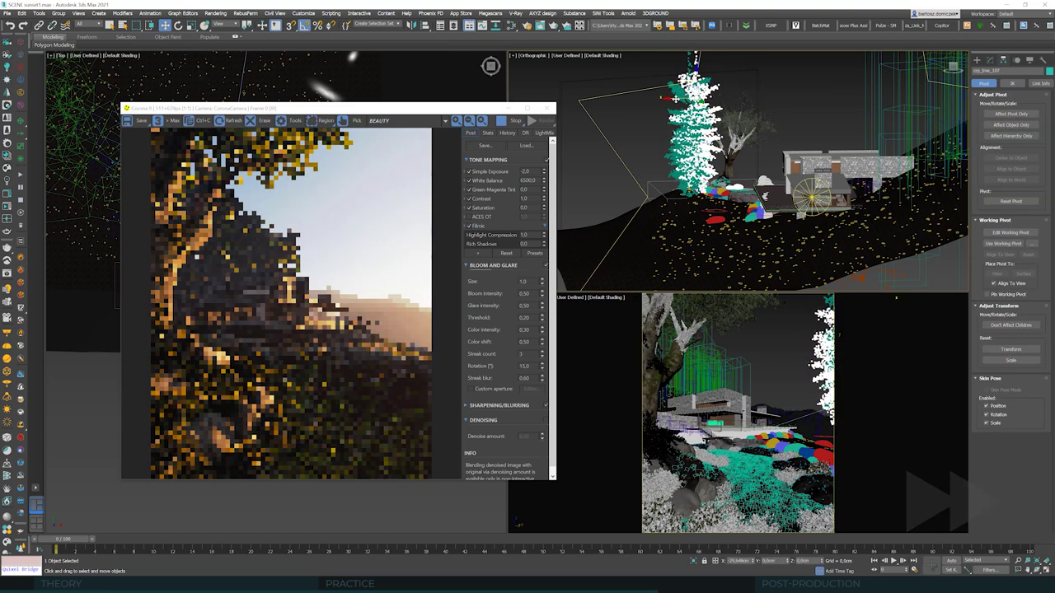
drag(674, 98, 677, 98)
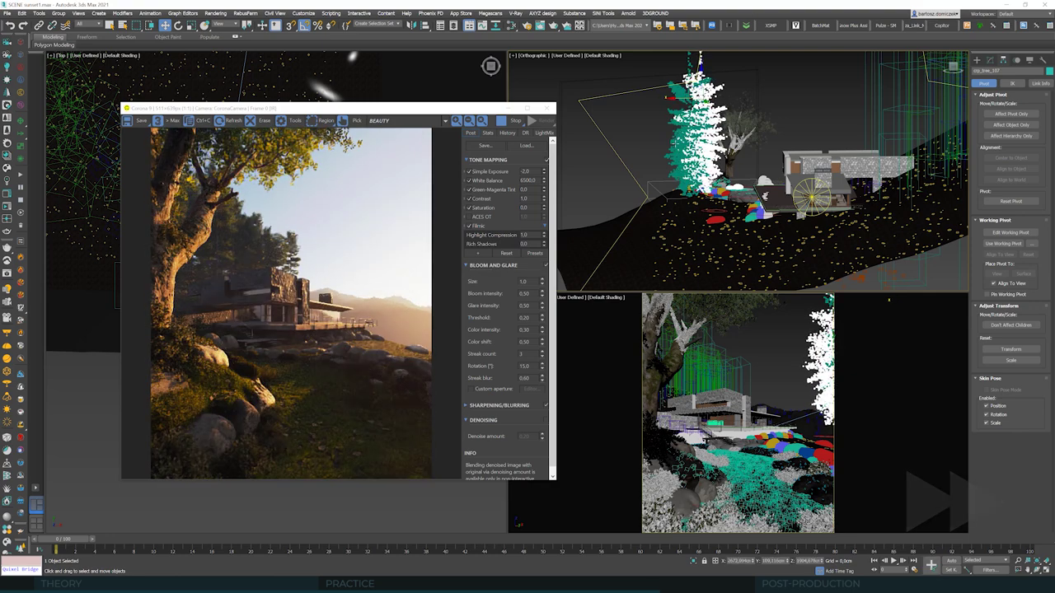
key(z)
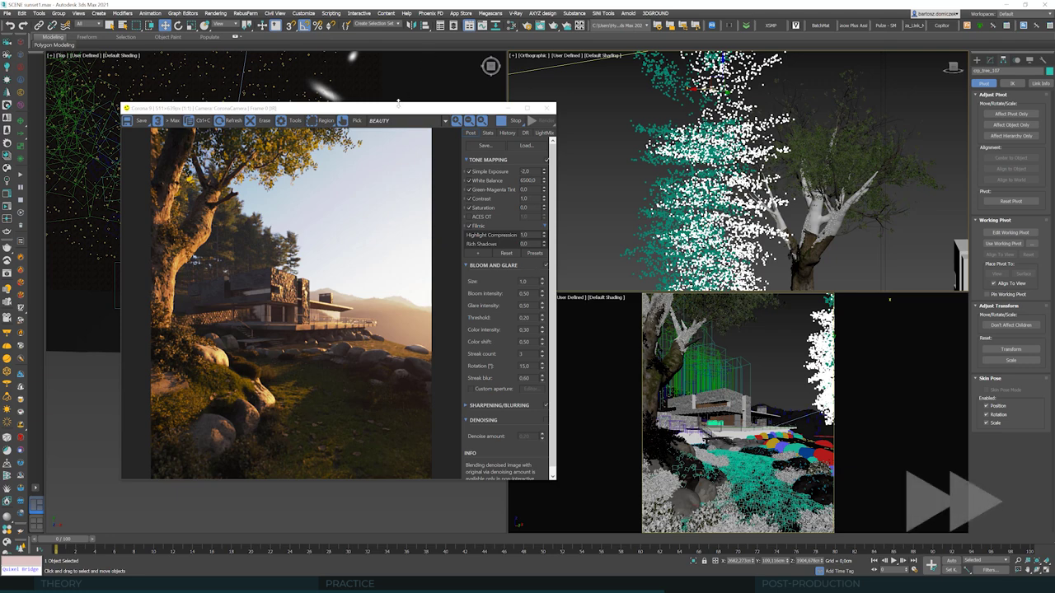
Step: Move the render window aside and open the Slate Material Editor next to it
drag(330, 108, 745, 72)
click(514, 27)
drag(295, 147, 493, 120)
Step: Pick the material of the green tree in the TREES group into the material graph and place its node below the sky maps
scroll(214, 181, down, 3)
scroll(79, 323, up, 5)
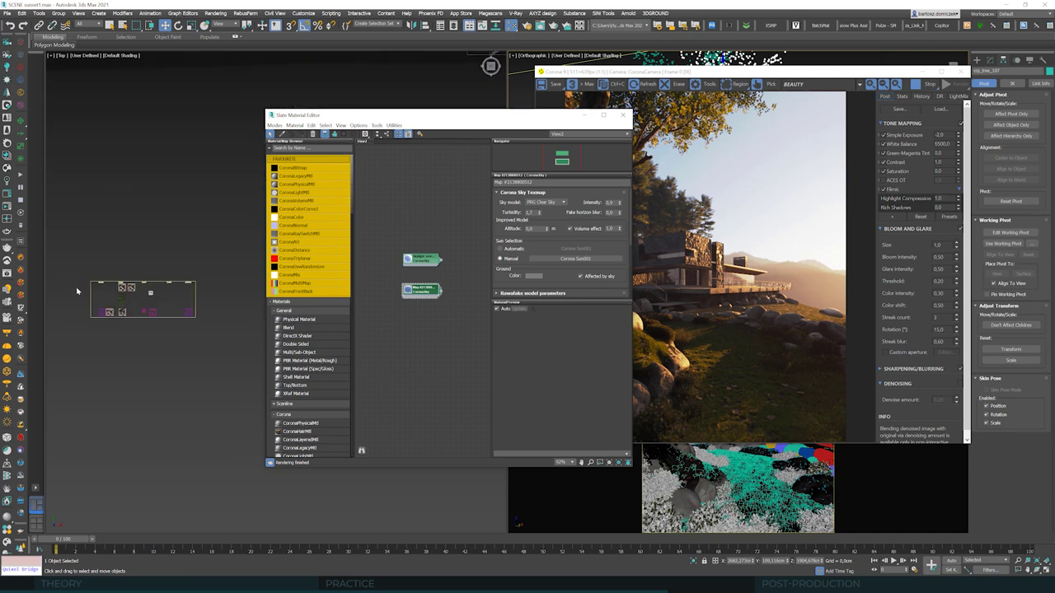
scroll(76, 290, up, 5)
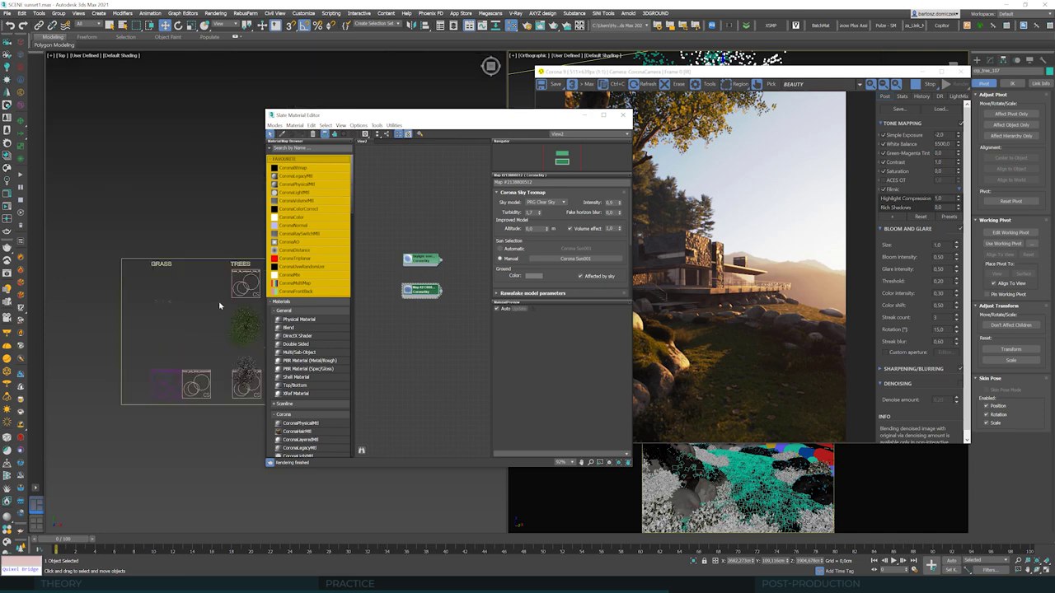
middle_drag(219, 306, 118, 316)
scroll(238, 377, up, 5)
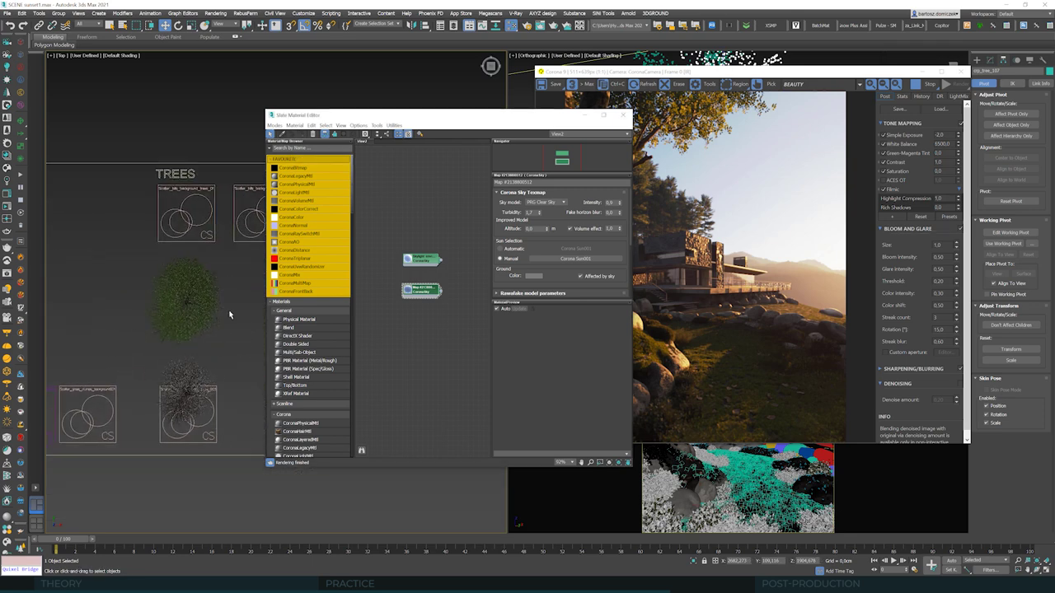
scroll(230, 314, up, 6)
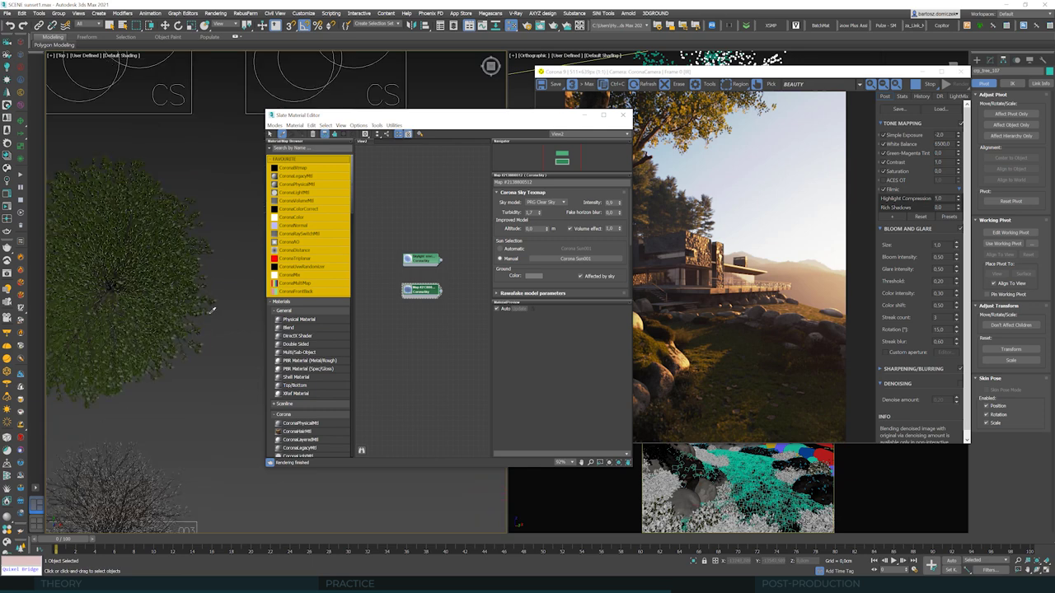
click(212, 311)
key(w)
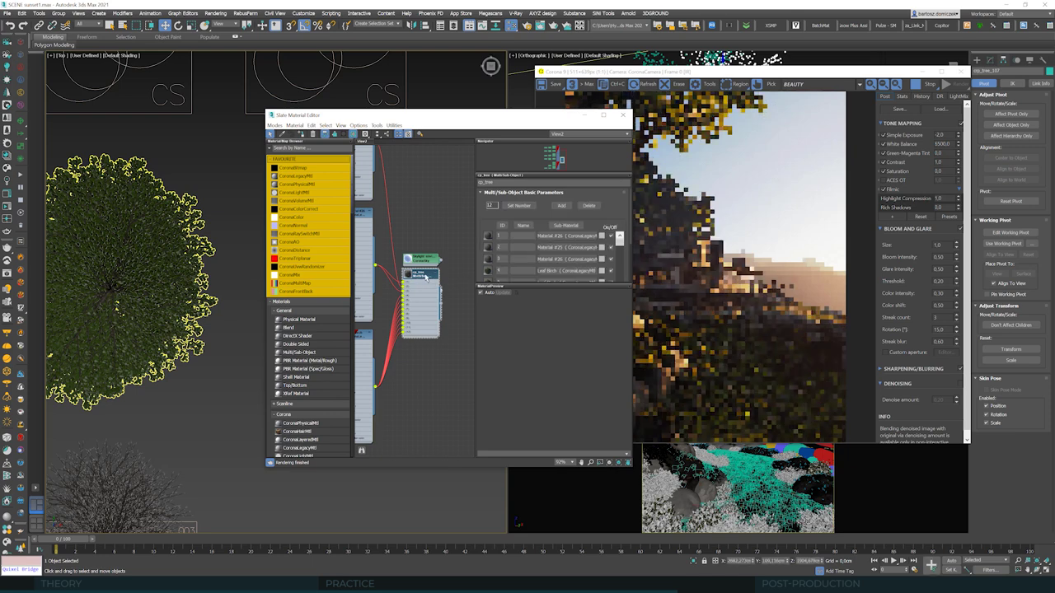
drag(426, 278, 425, 320)
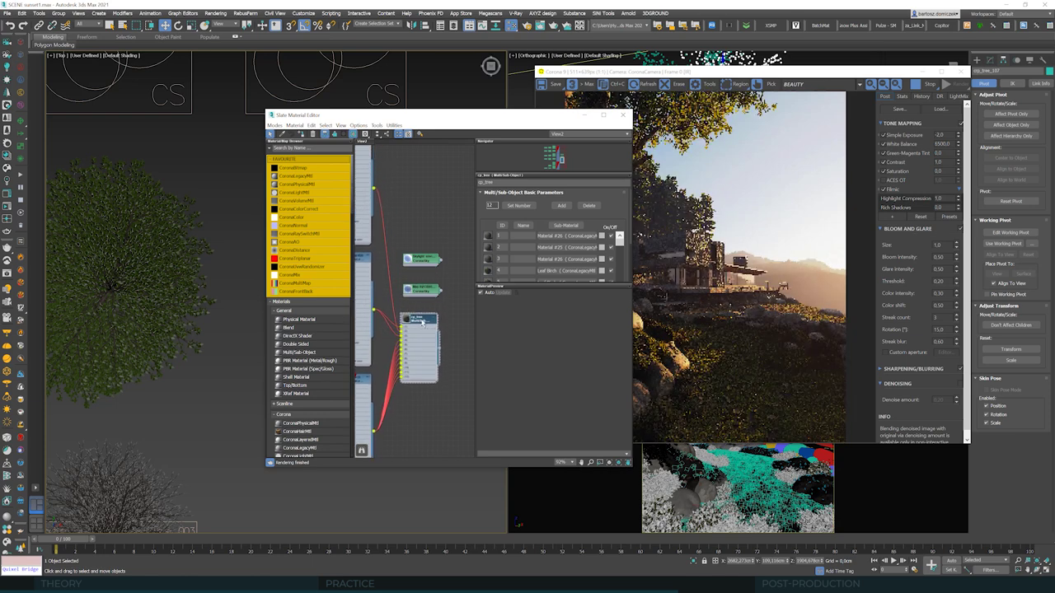
Step: Insert a CoronaColorCorrect map into the connection feeding the leaf material's translucency color
scroll(413, 321, down, 5)
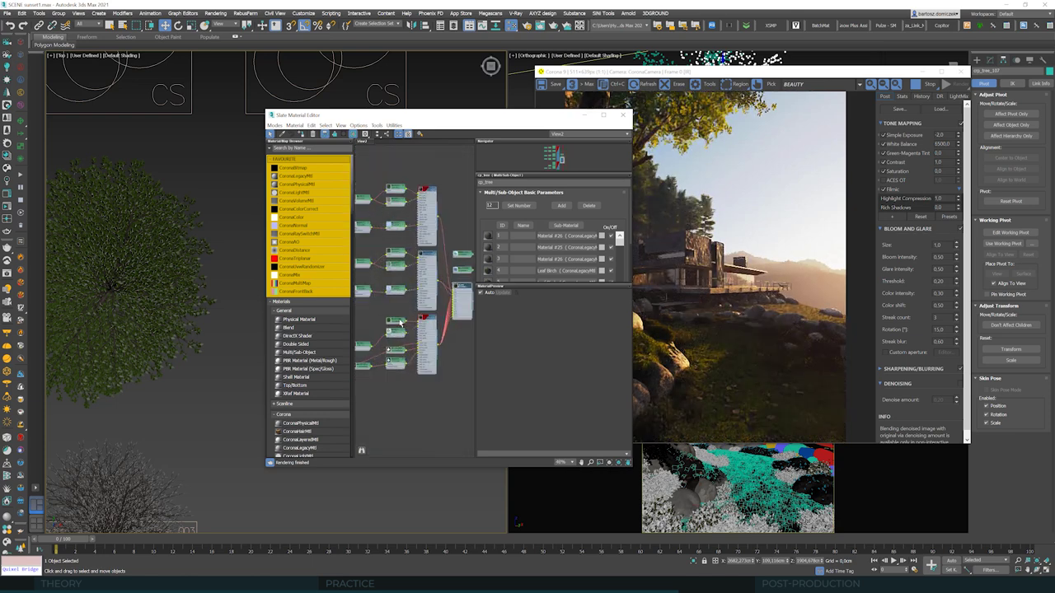
scroll(401, 324, up, 4)
scroll(445, 318, up, 4)
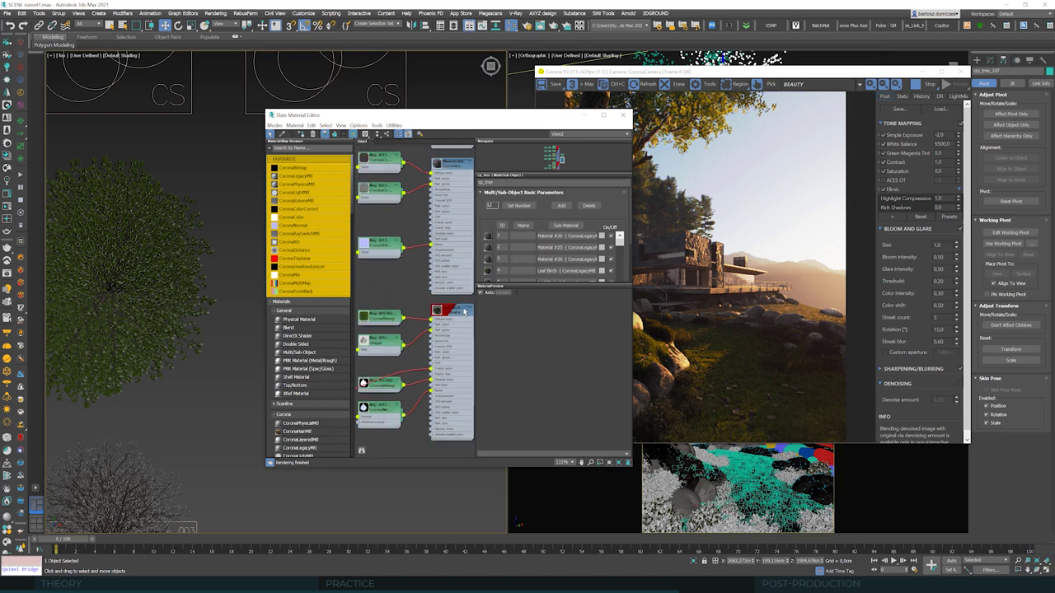
scroll(465, 312, down, 6)
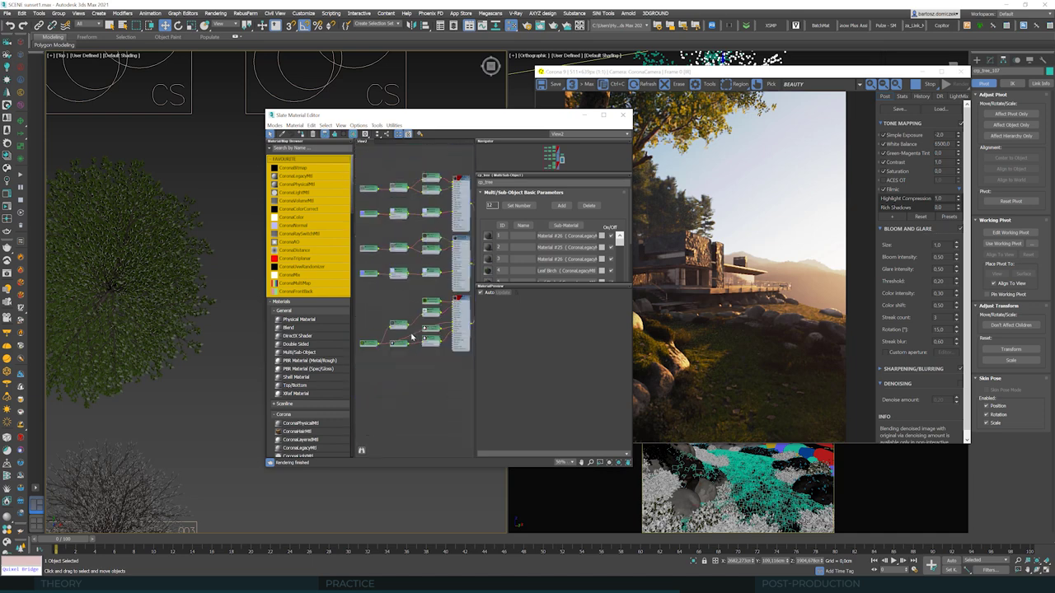
scroll(446, 318, up, 3)
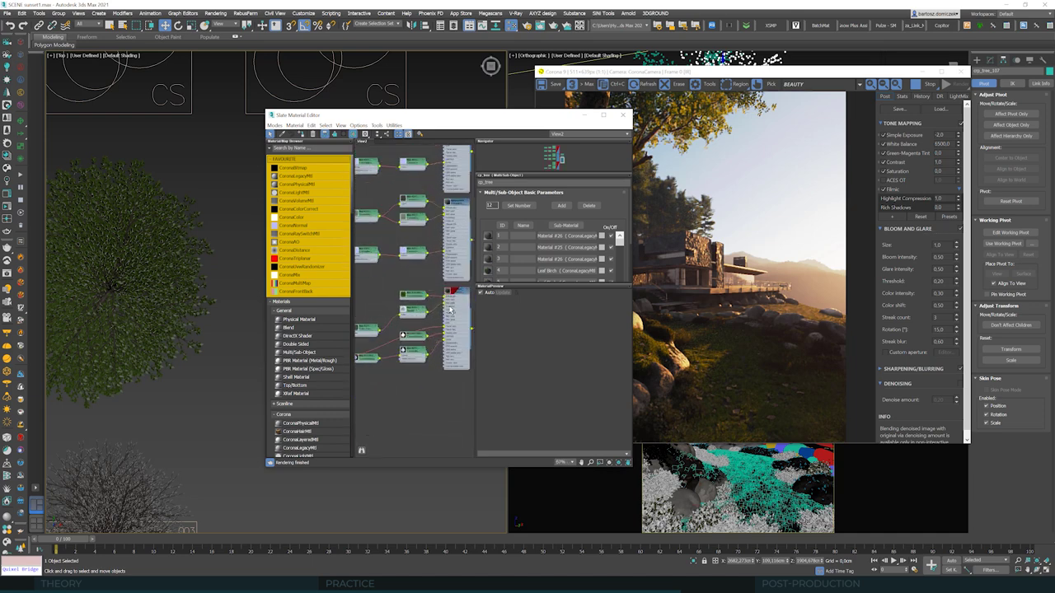
scroll(451, 310, down, 1)
scroll(435, 338, down, 2)
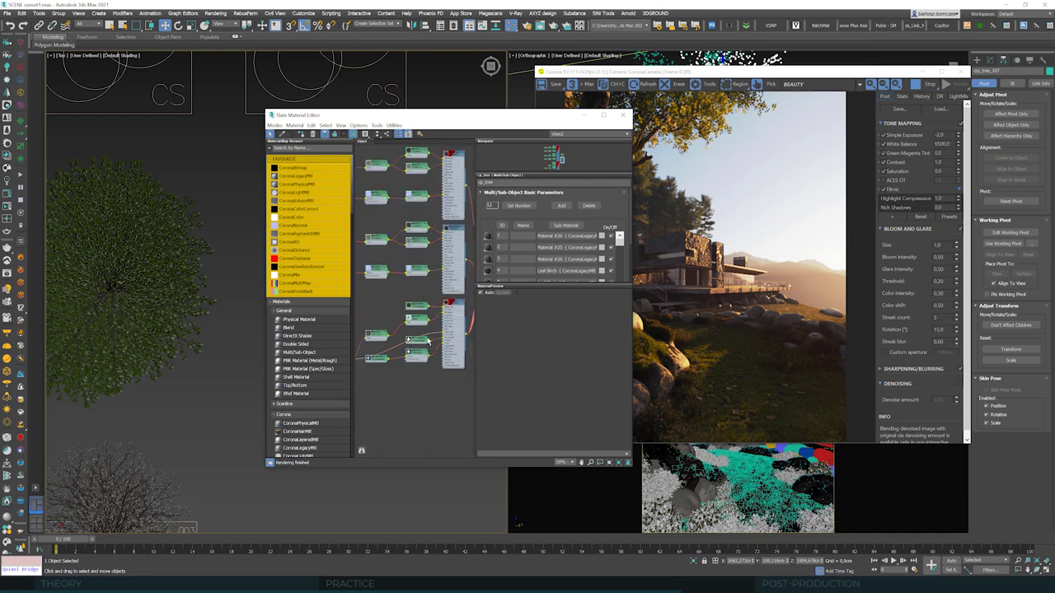
scroll(375, 356, up, 3)
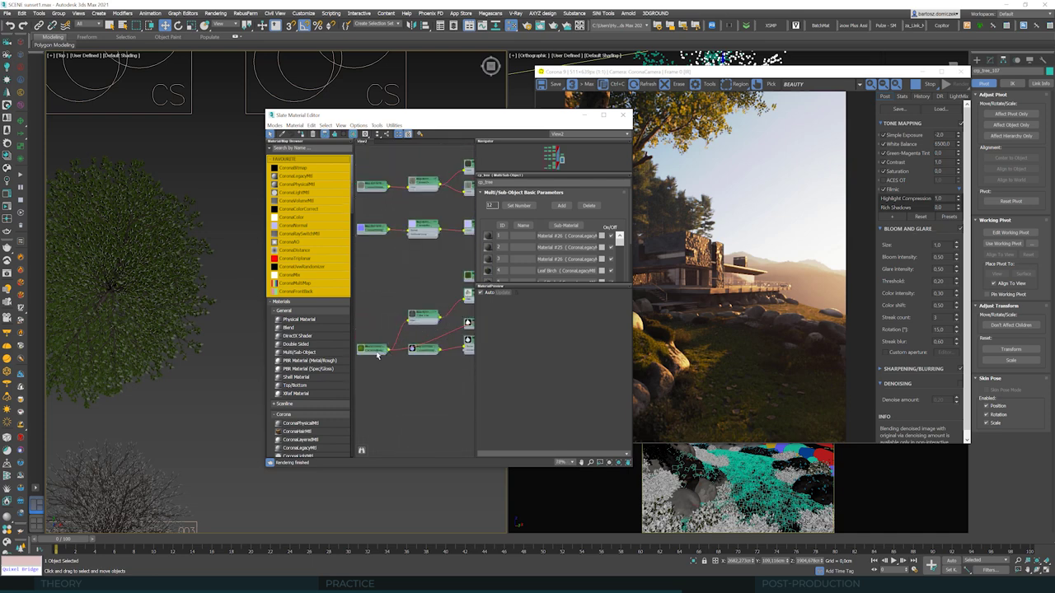
scroll(376, 360, up, 4)
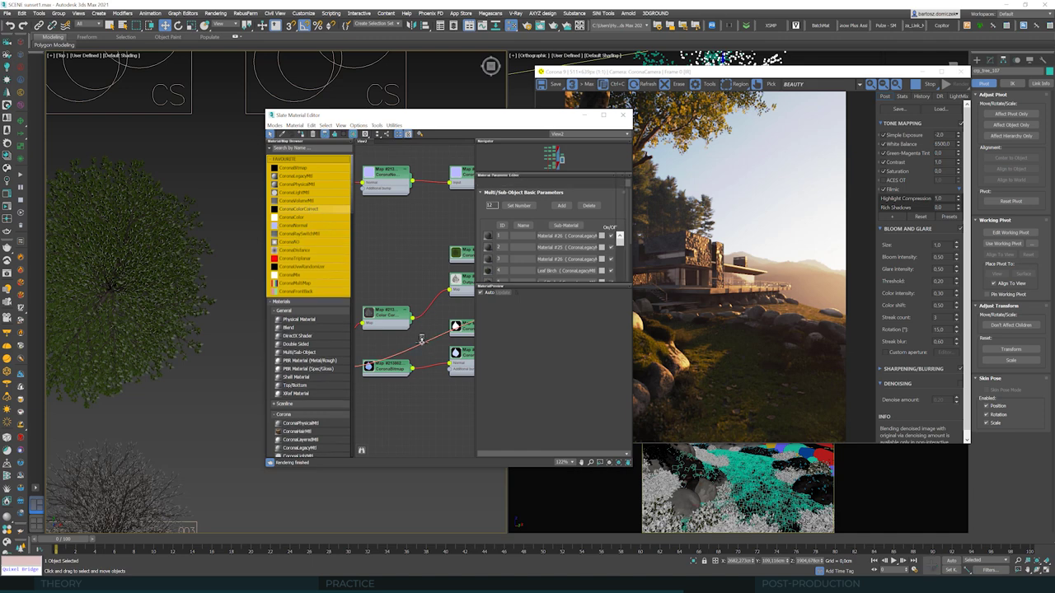
drag(421, 339, 421, 341)
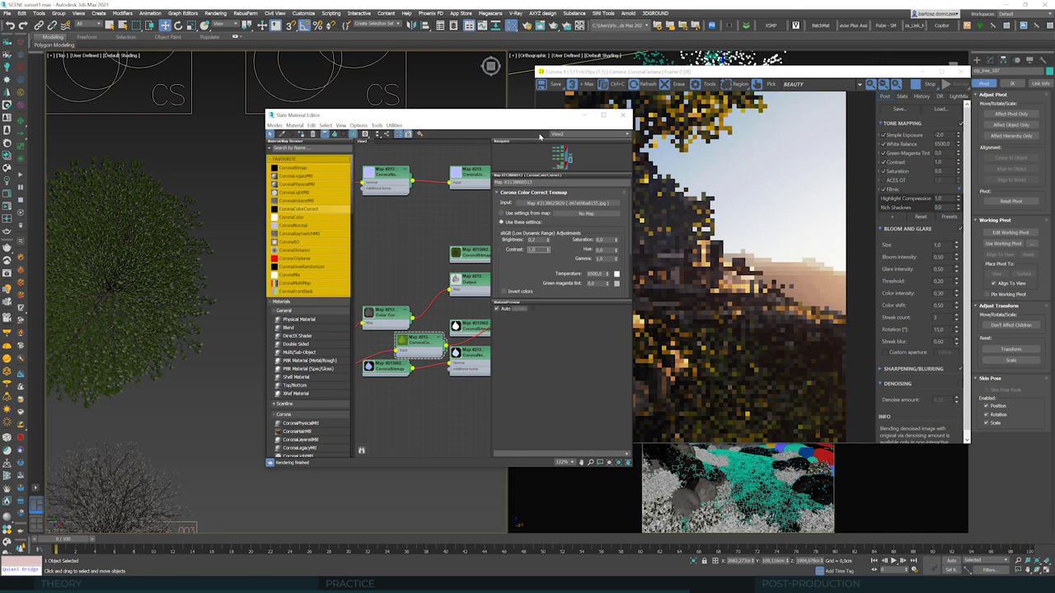
Step: Set the new color correction's brightness to 0.2 and move the material editor clear of the render
drag(500, 121, 475, 123)
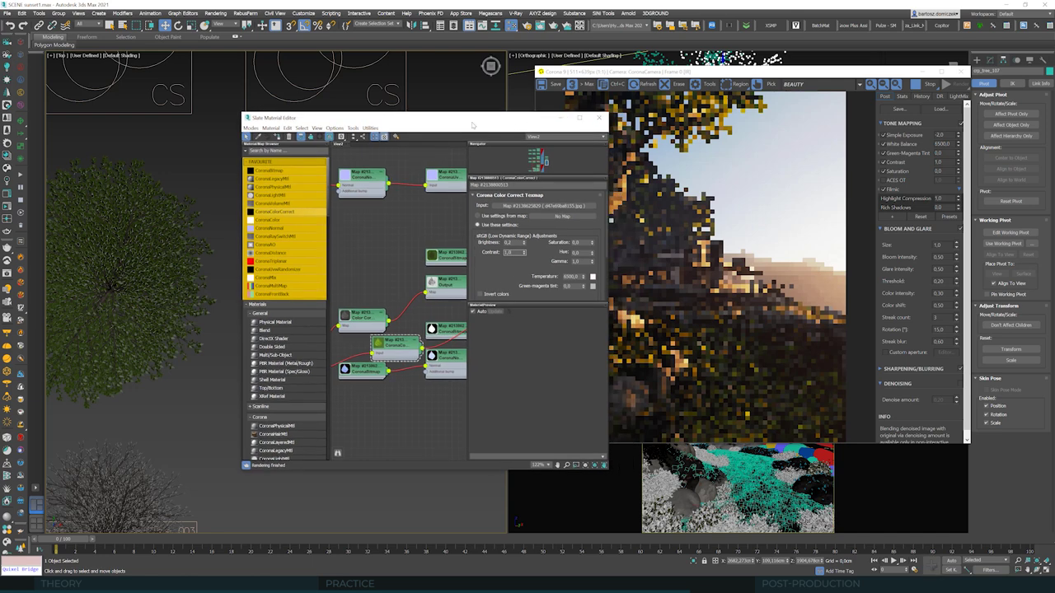
drag(473, 125, 434, 126)
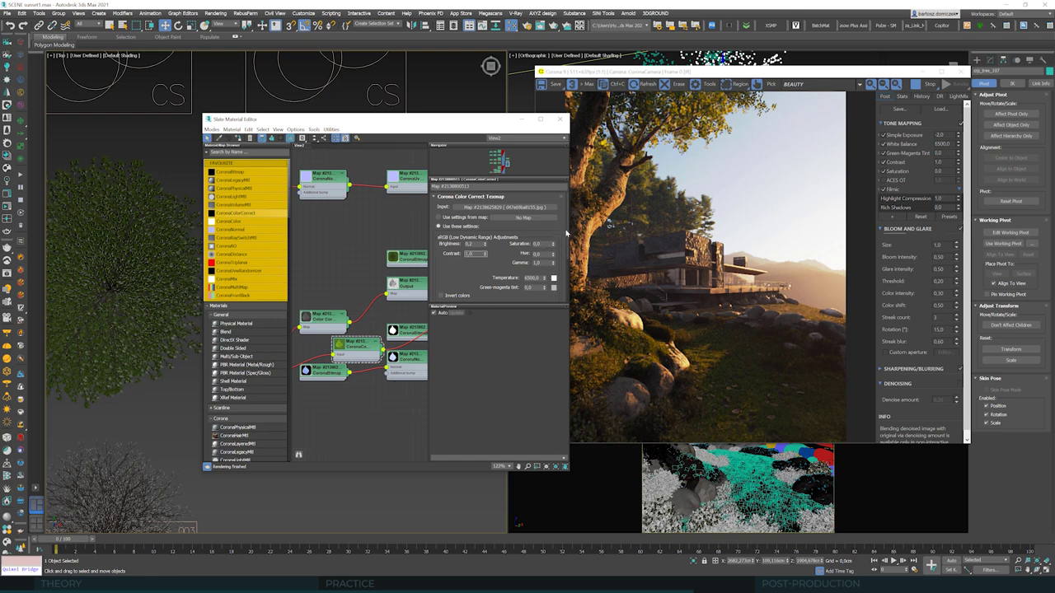
scroll(566, 233, down, 3)
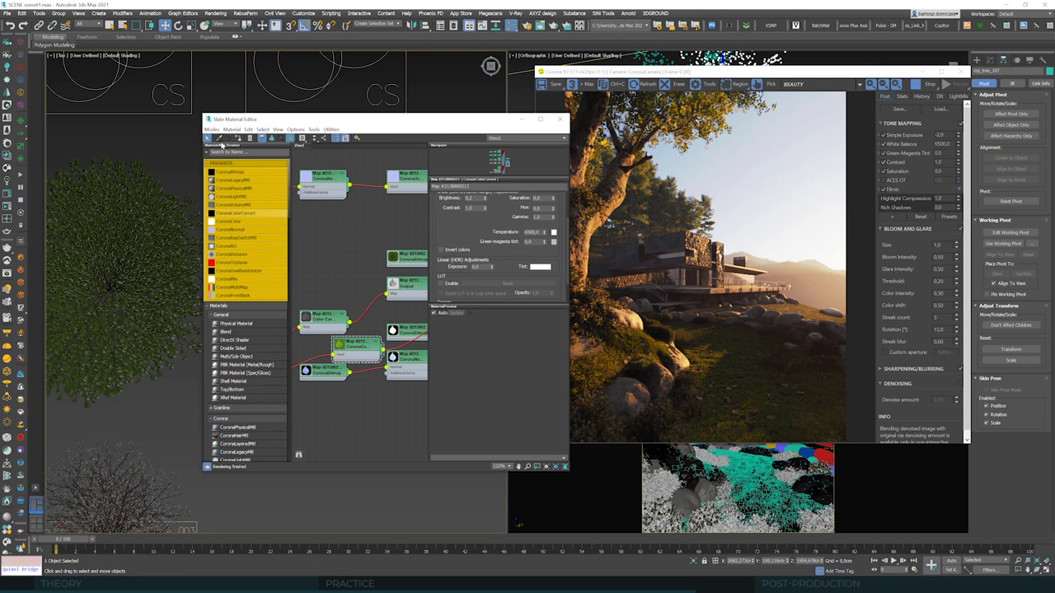
Step: Move the material editor lower and display the small leaf models beside the moss group in wireframe in the Top view
drag(316, 116, 468, 126)
click(173, 271)
scroll(173, 271, down, 2)
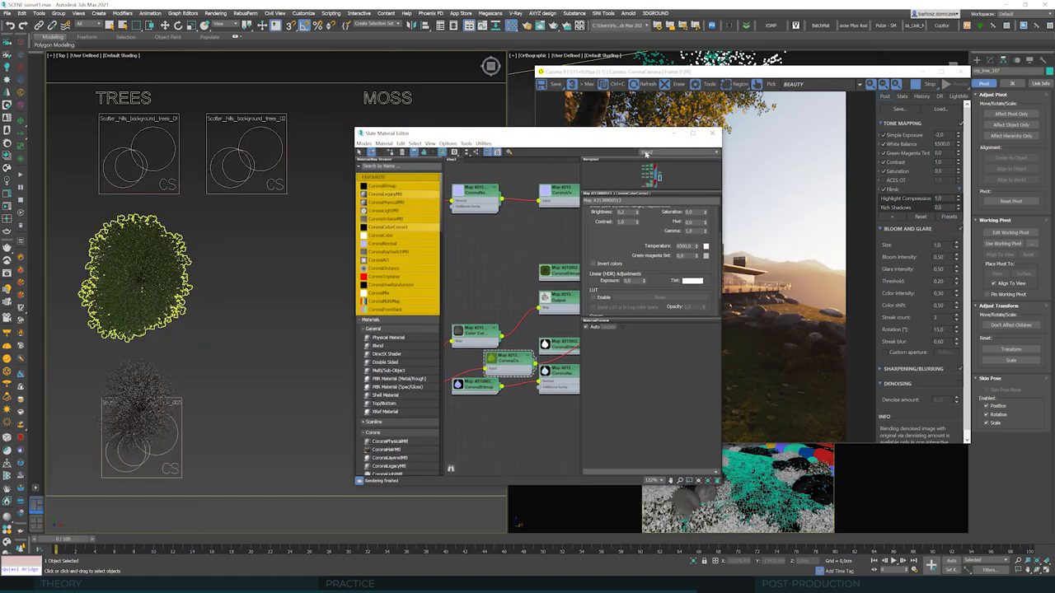
drag(610, 141, 569, 336)
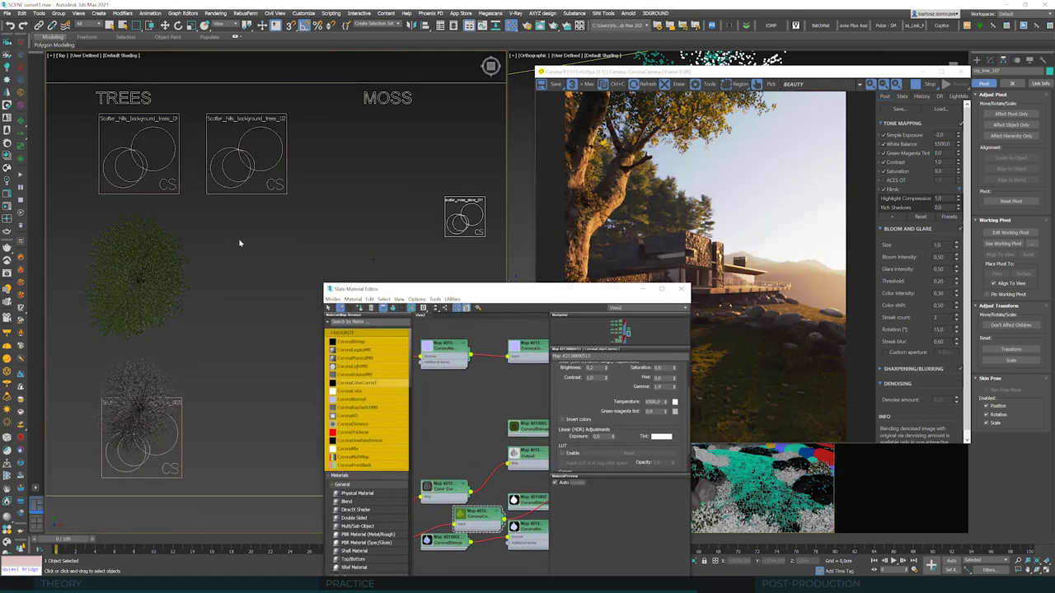
scroll(239, 243, down, 4)
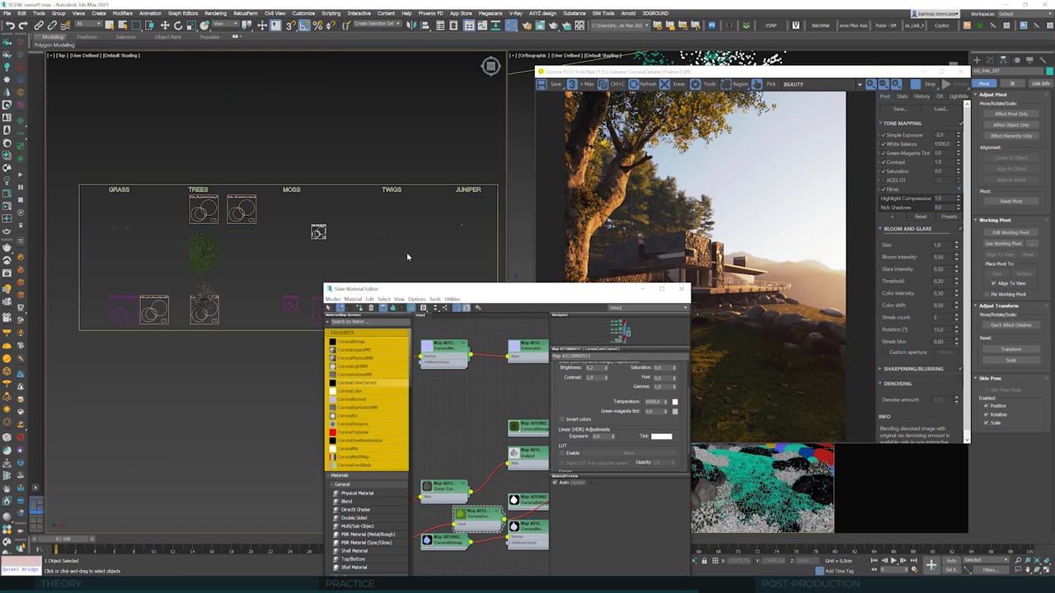
scroll(402, 255, up, 6)
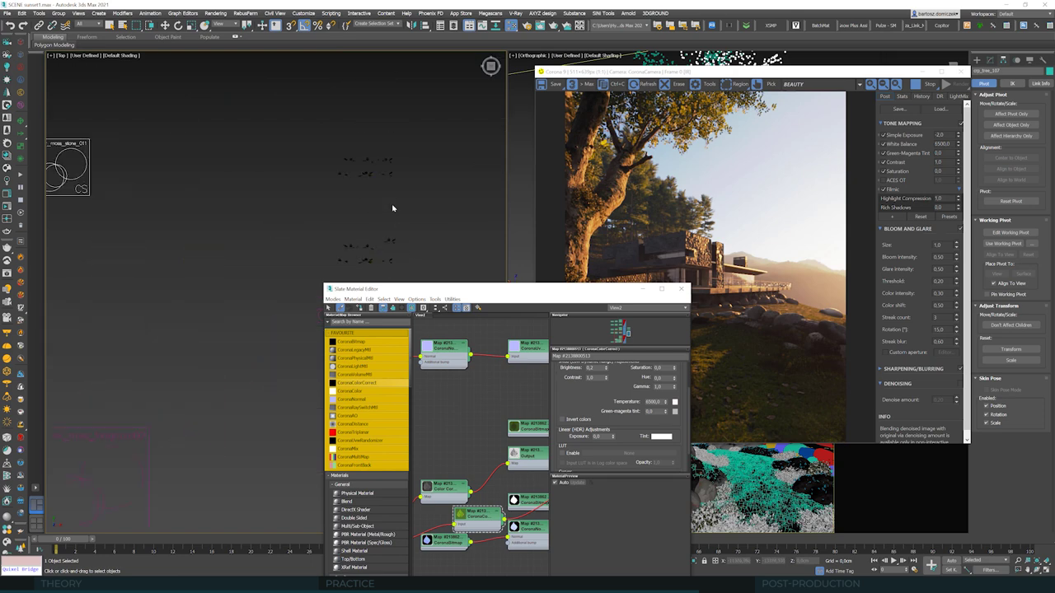
scroll(370, 191, up, 4)
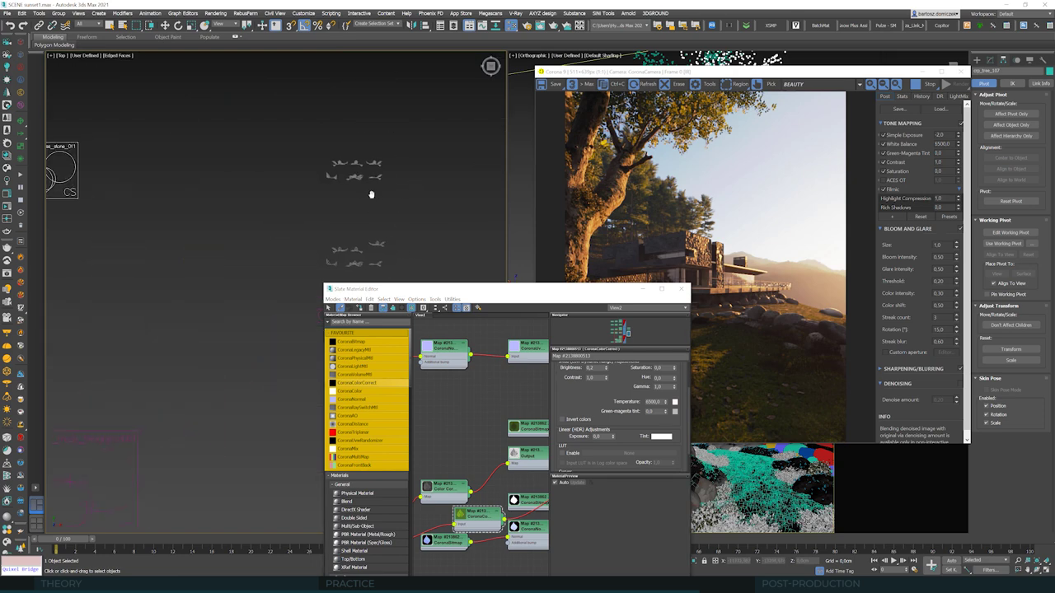
key(F3)
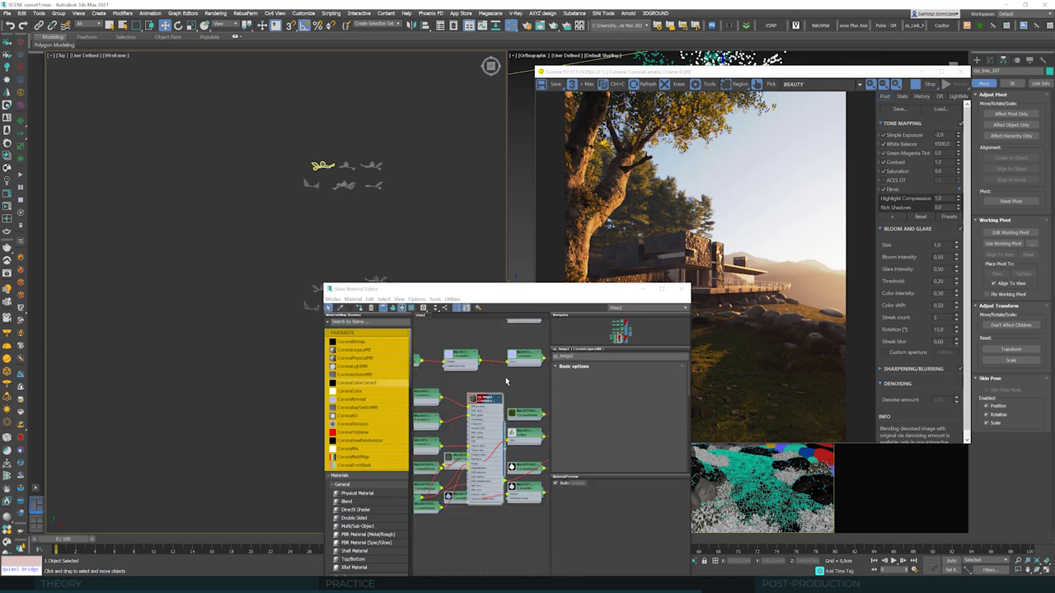
Step: Load the leaf model's material into the graph and set its translucency color correction's brightness to 0.1
drag(506, 382, 450, 564)
scroll(449, 565, up, 3)
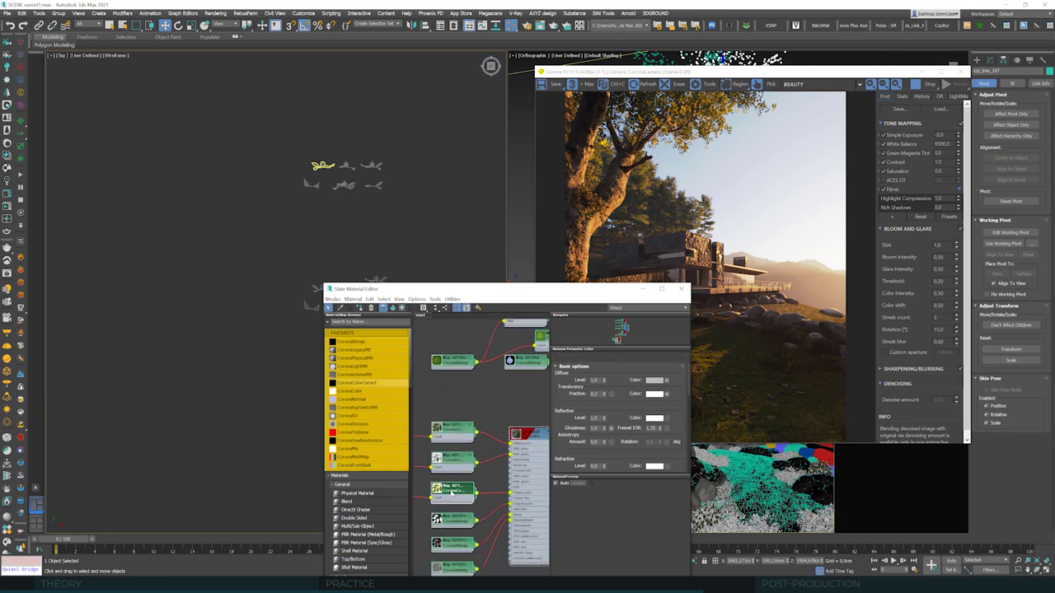
double_click(451, 491)
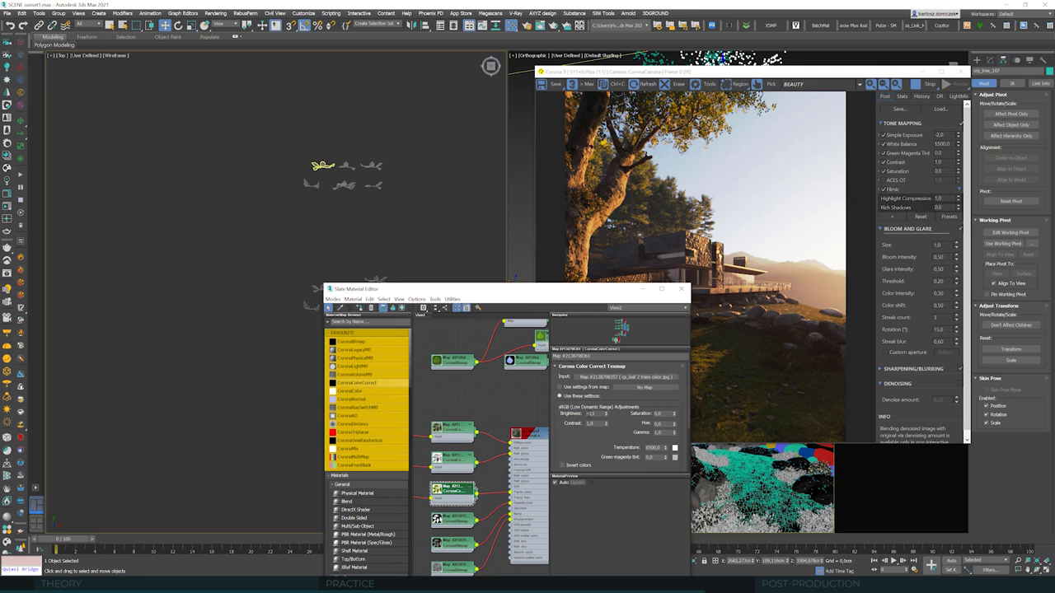
drag(606, 413, 604, 427)
click(602, 425)
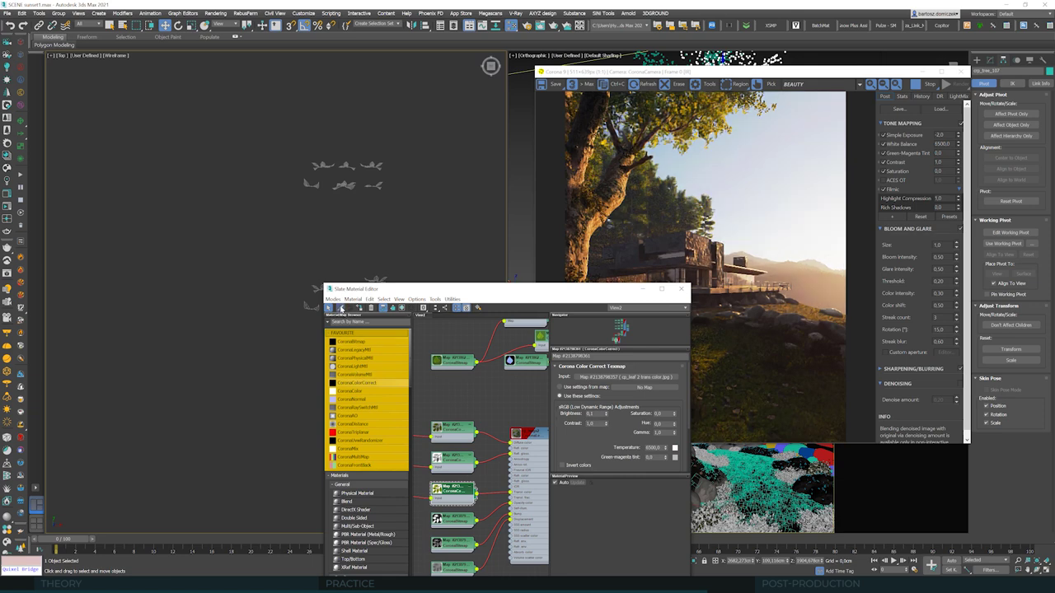
Step: Load the lower group's leaf material into the graph, set its translucency color correction's brightness to 0.1, and uncover the render
key(q)
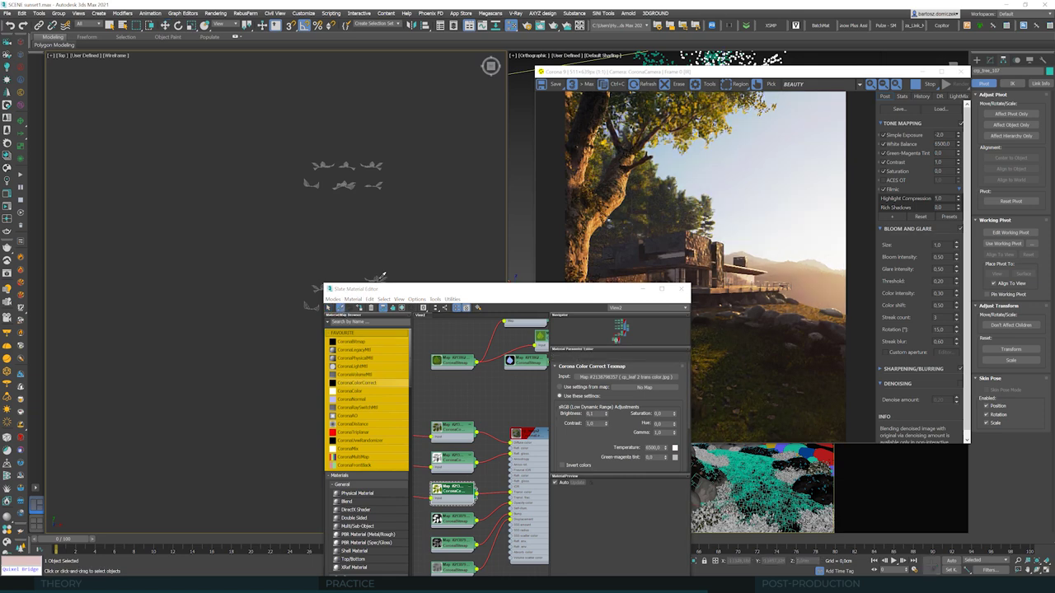
click(382, 276)
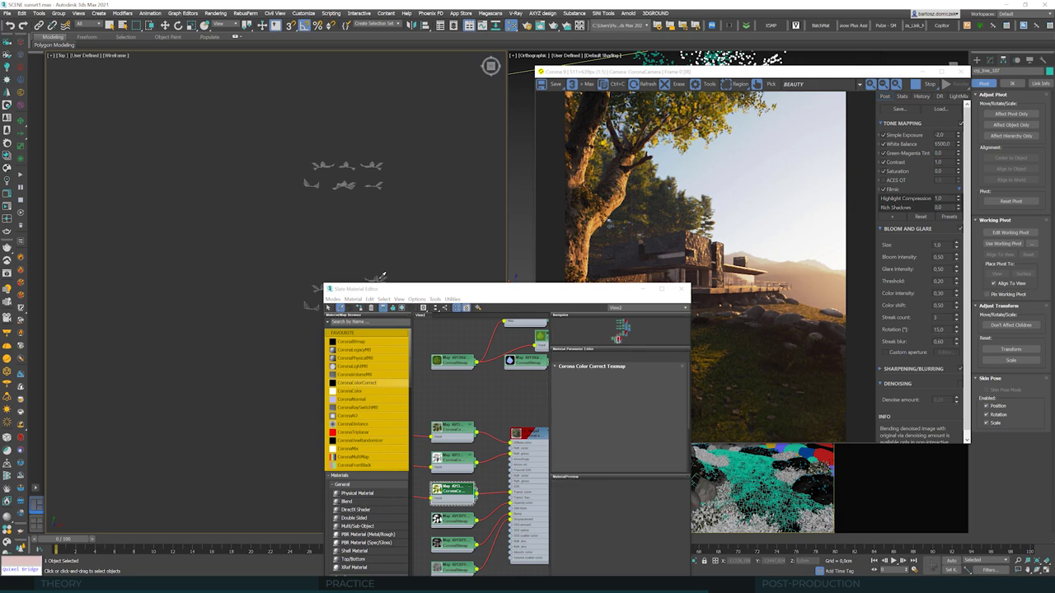
key(w)
scroll(505, 370, down, 2)
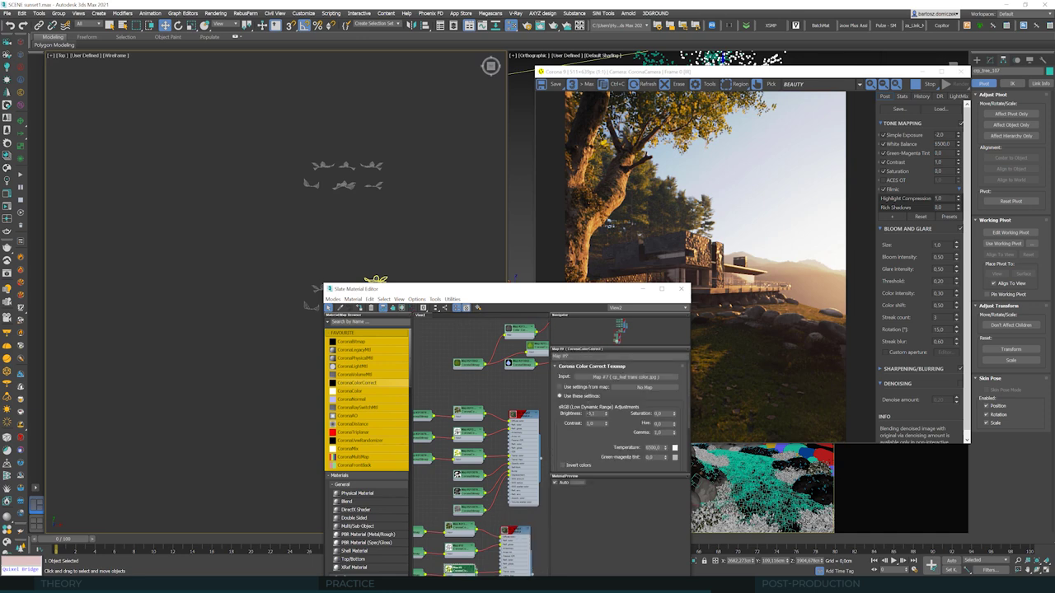
text(0,1)
key(Tab)
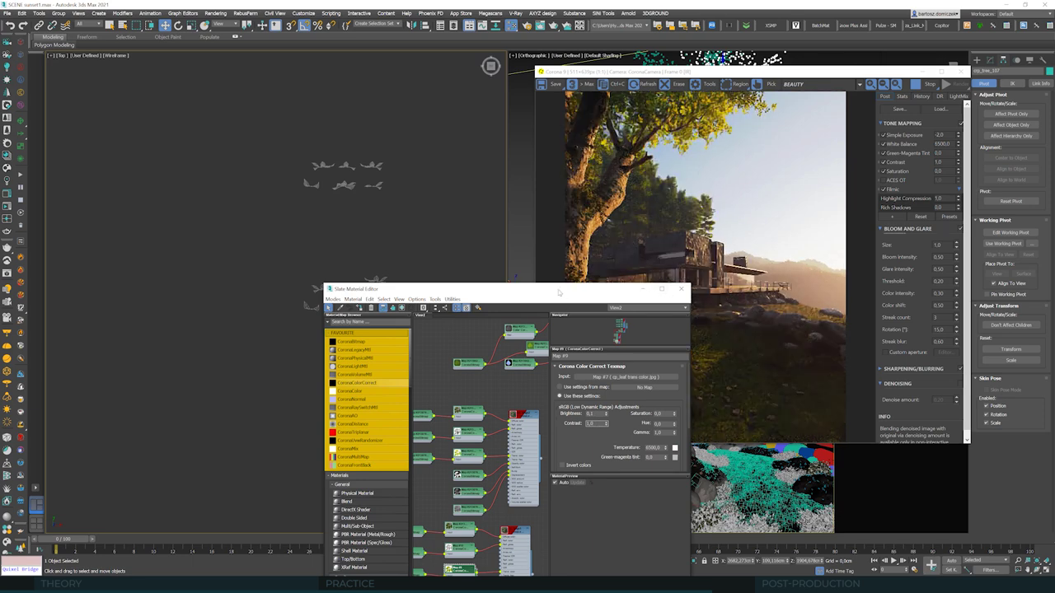
drag(559, 291, 651, 330)
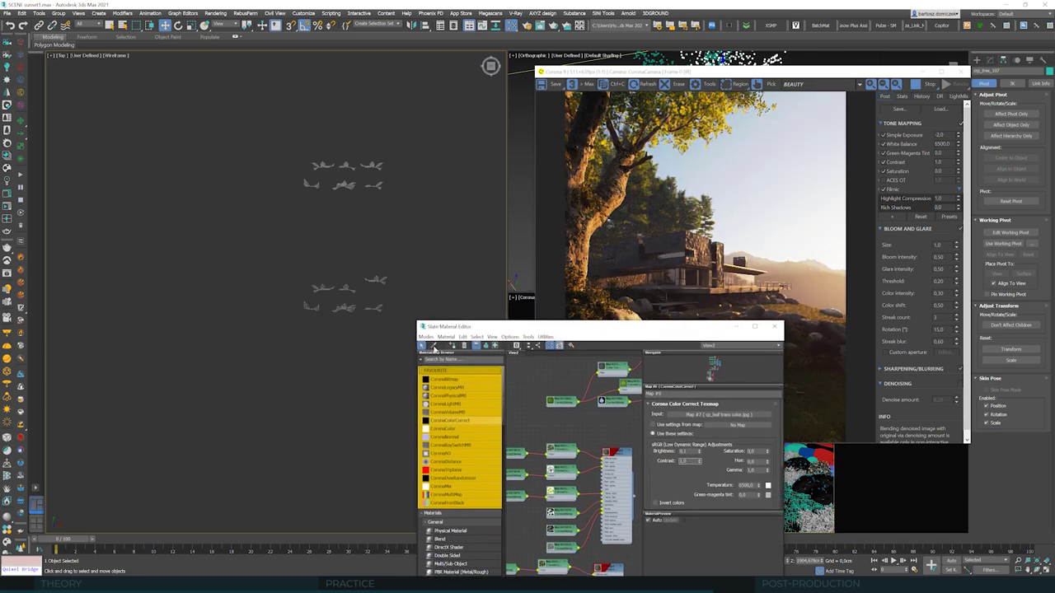
Step: Load the juniper plant's material from the Top view into the graph and adjust the brightness of its second color correction map
scroll(440, 232, down, 2)
scroll(441, 231, down, 2)
scroll(258, 253, down, 3)
scroll(436, 216, up, 5)
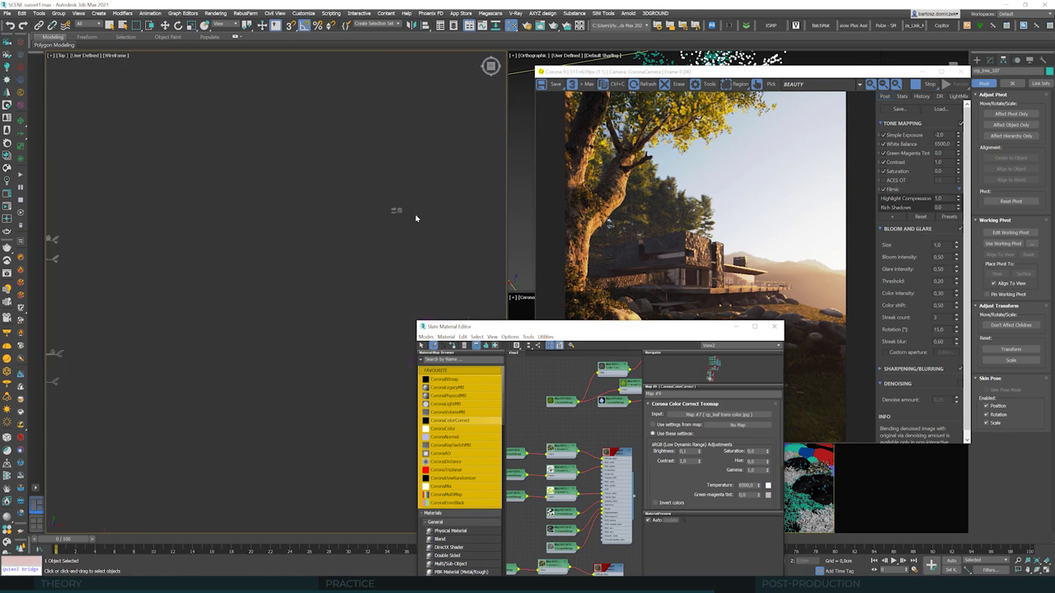
scroll(404, 211, up, 4)
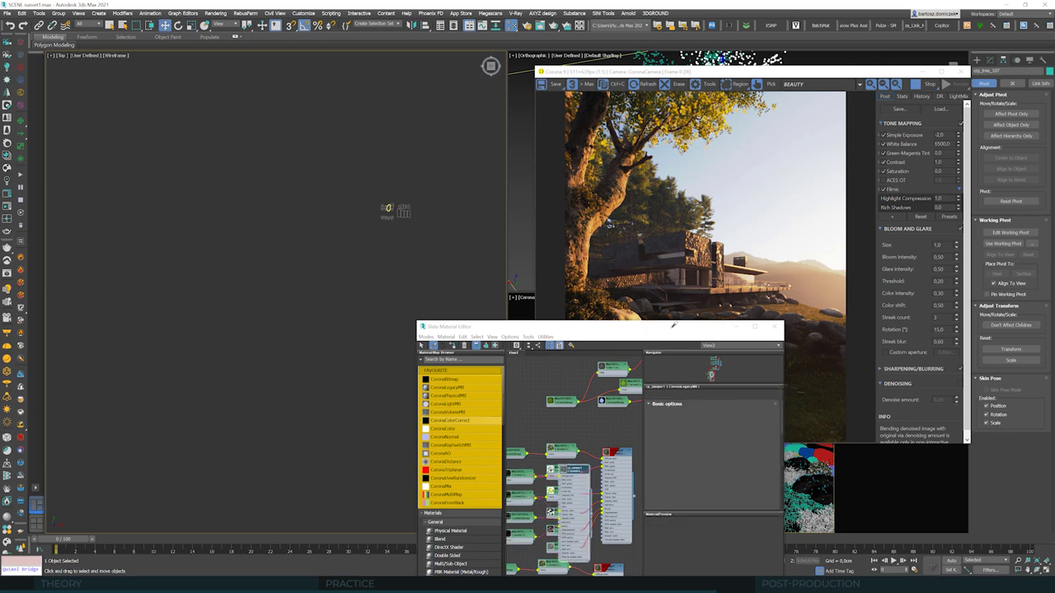
drag(633, 330, 477, 154)
scroll(421, 328, down, 3)
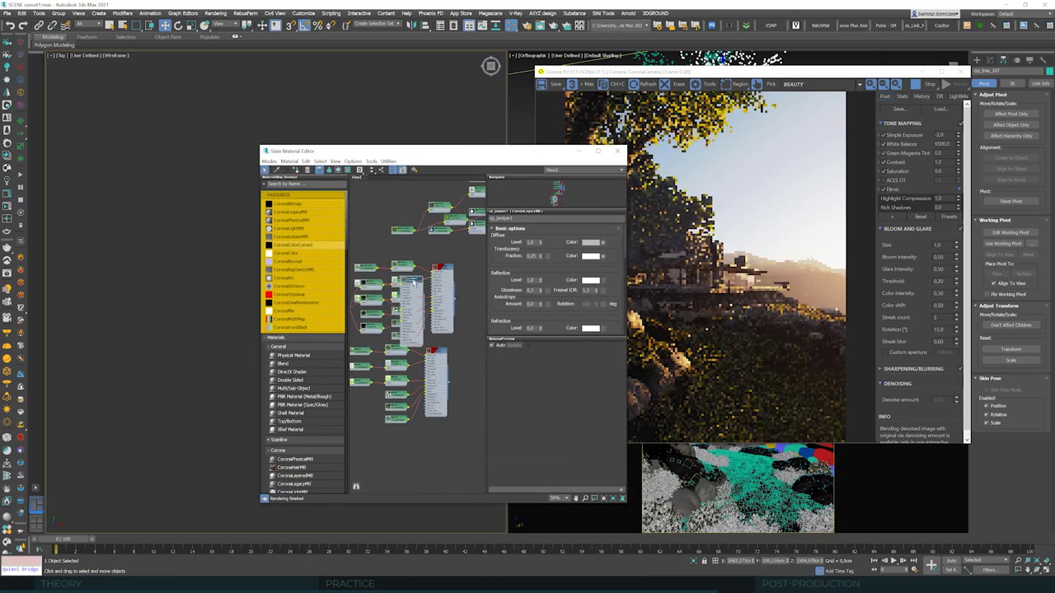
scroll(426, 470, up, 4)
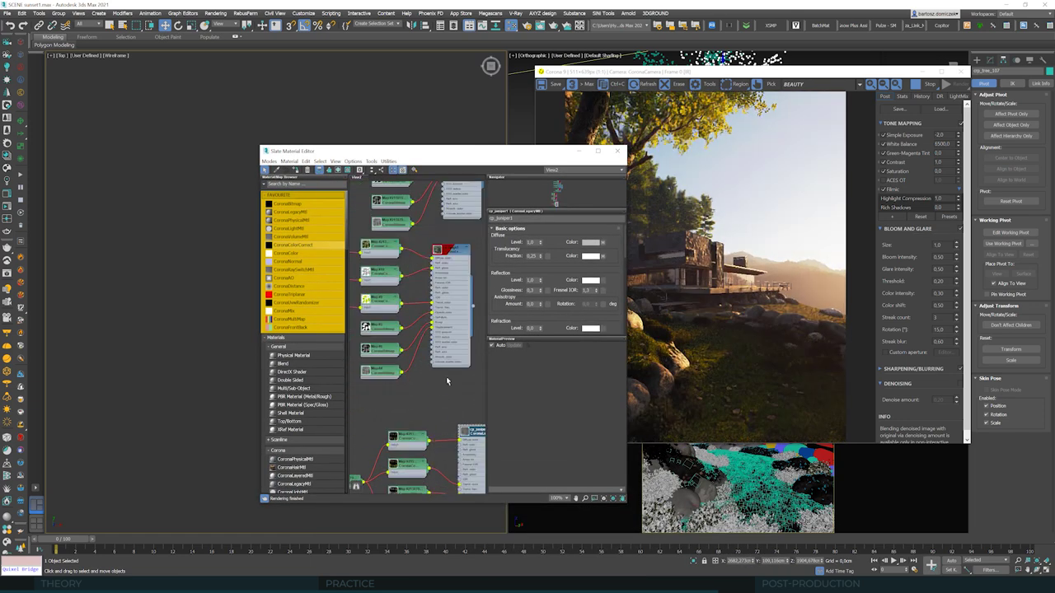
double_click(417, 458)
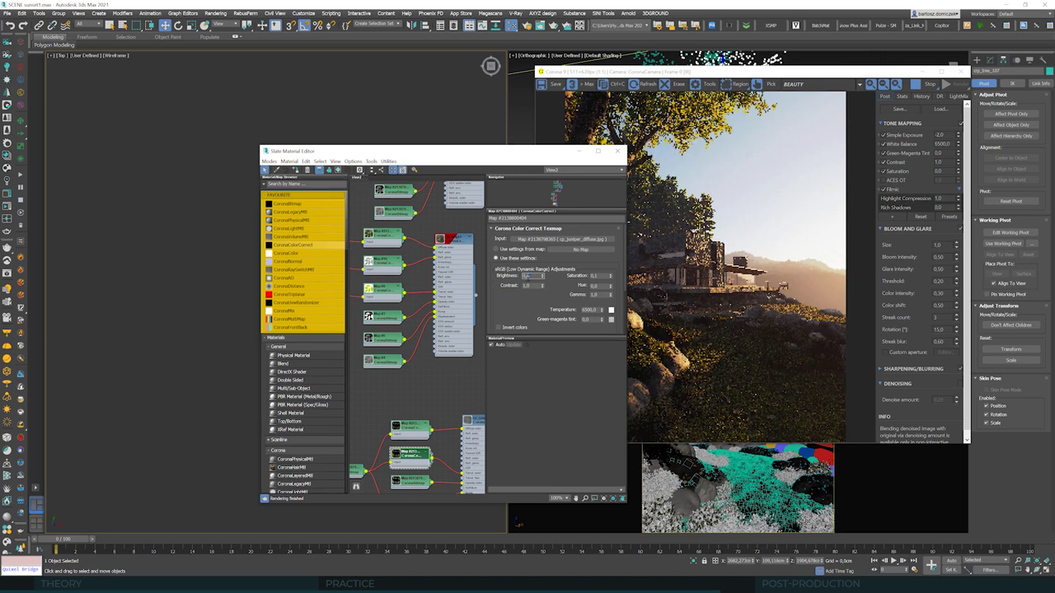
key(Tab)
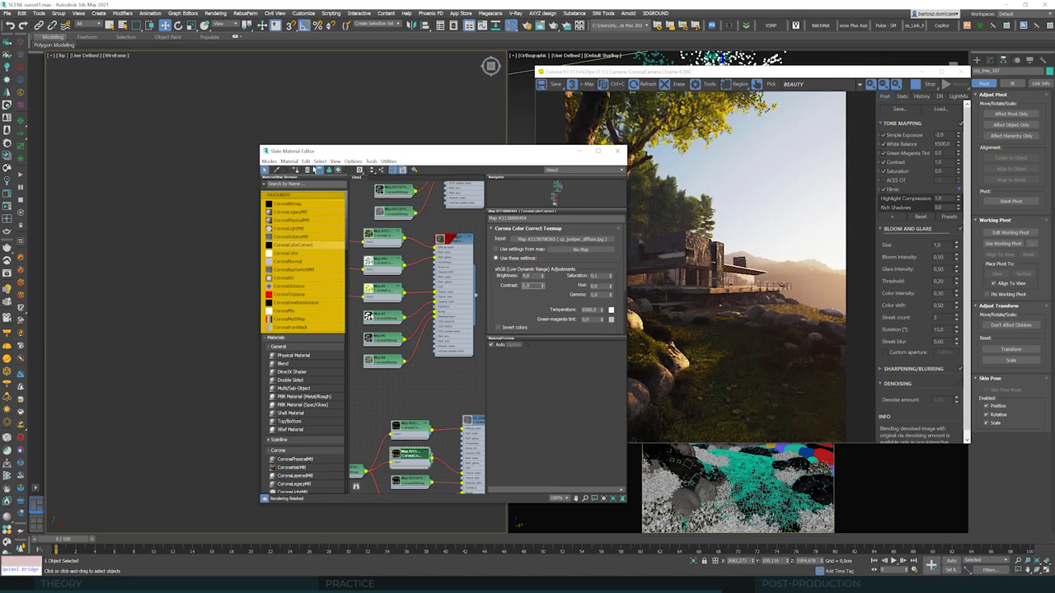
Step: Load the material of the large moss patch into the graph and set its color correction's brightness to 0.2
drag(389, 157, 450, 415)
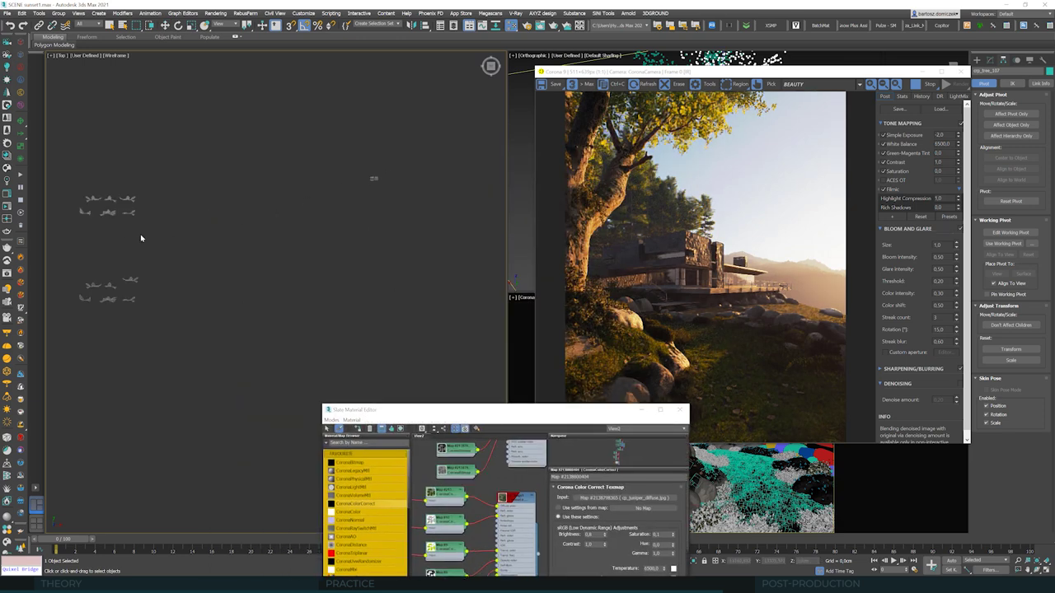
middle_drag(162, 230, 415, 221)
middle_drag(102, 265, 313, 240)
scroll(313, 239, up, 5)
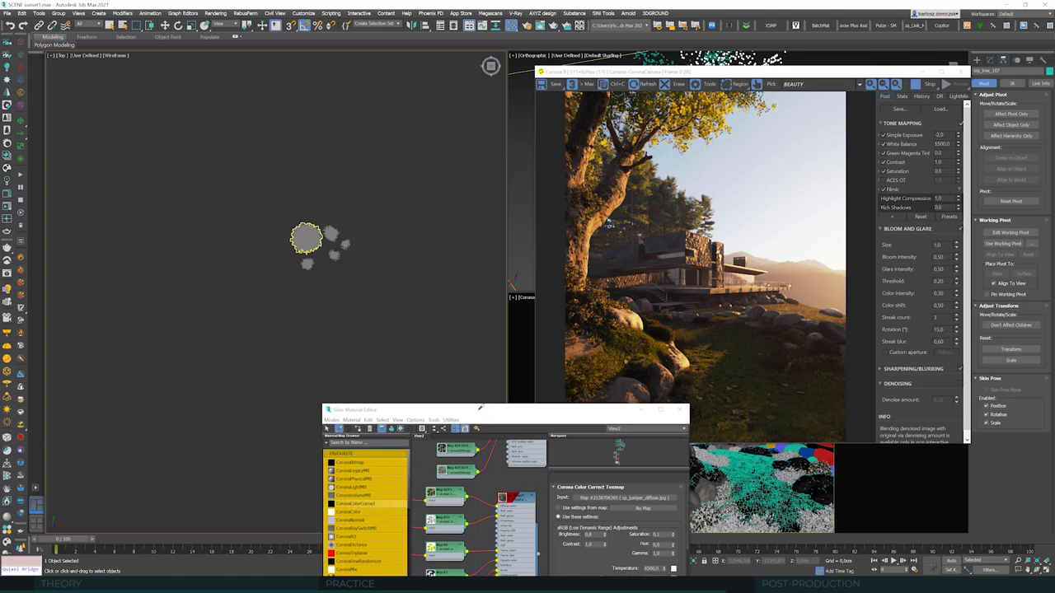
click(482, 404)
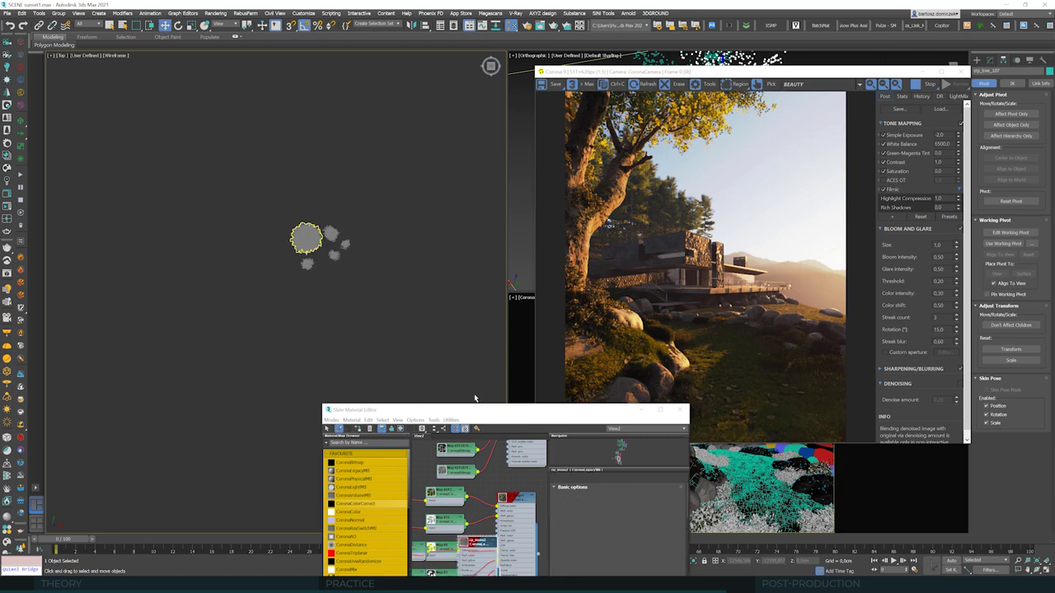
drag(474, 414, 301, 117)
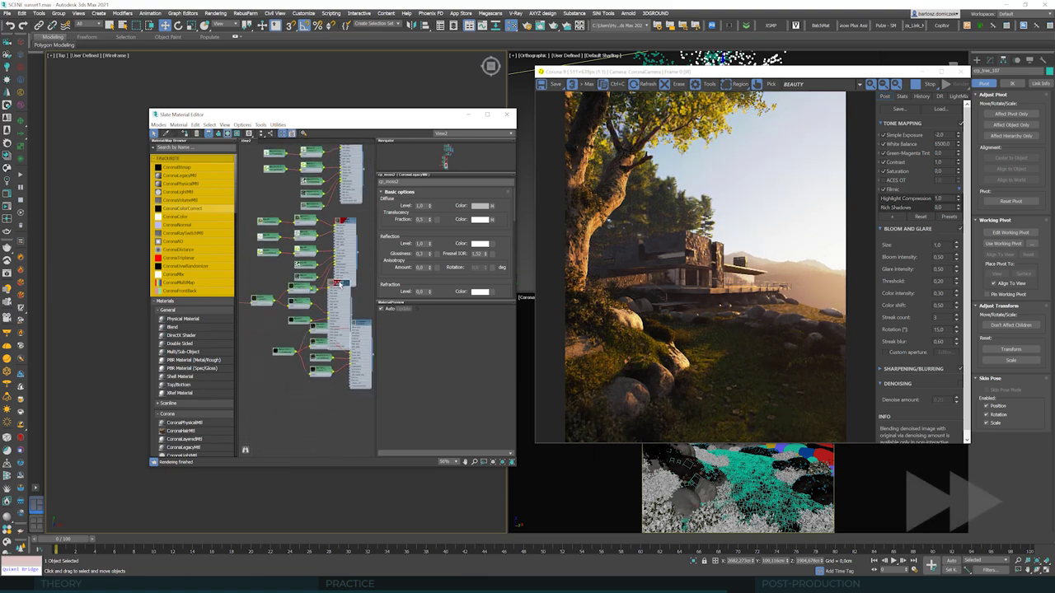
double_click(295, 434)
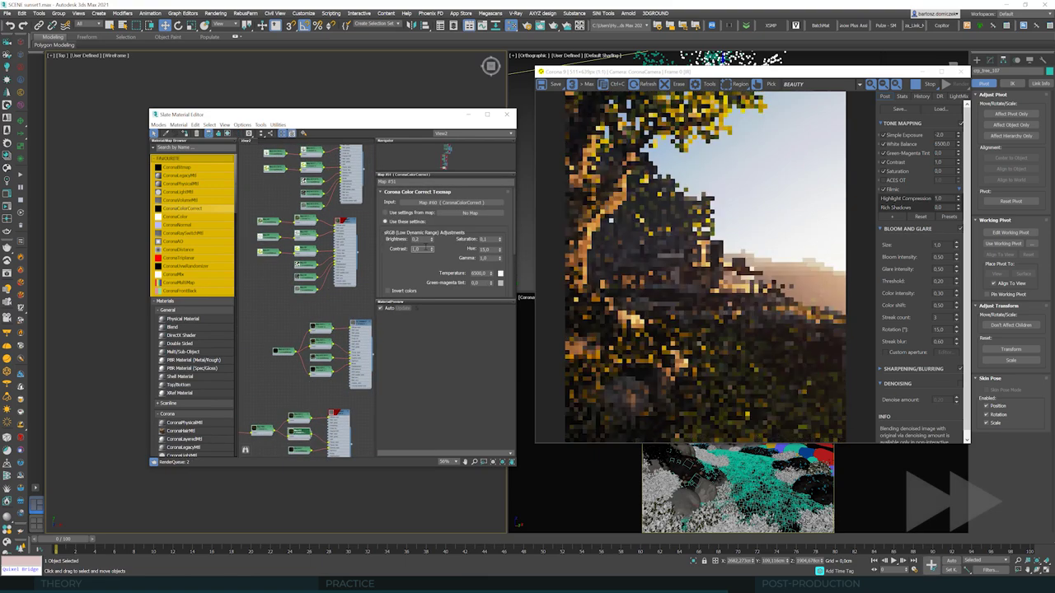
Step: Load the material of a smaller moss patch into the graph and review its color correction map
drag(330, 114, 566, 239)
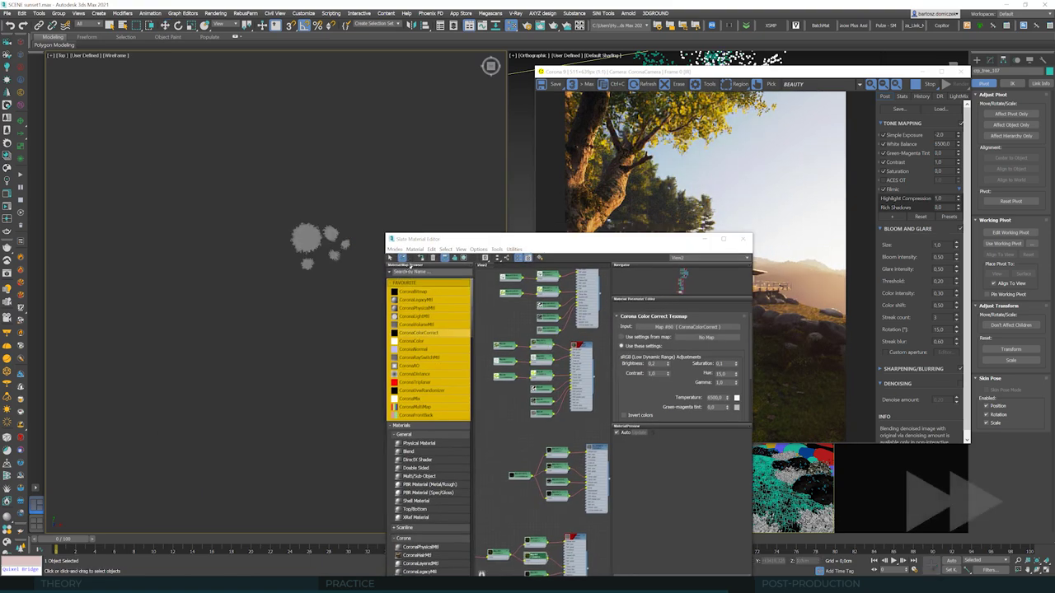
double_click(540, 395)
middle_drag(544, 412, 528, 462)
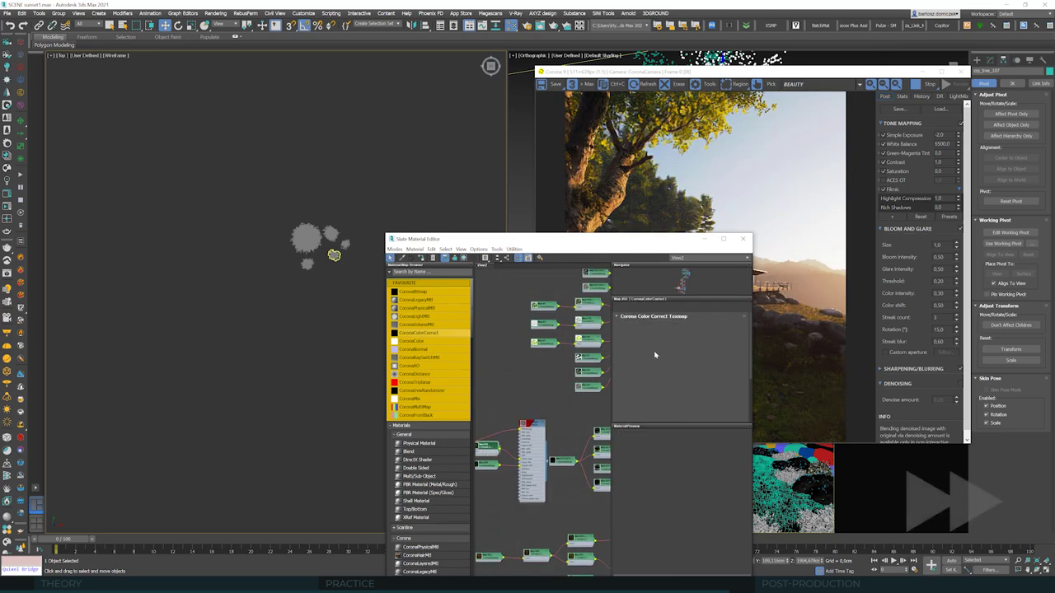
drag(567, 239, 314, 119)
Step: Move the render off the camera view and load the foreground bush's multi-material into the graph
drag(818, 72, 452, 131)
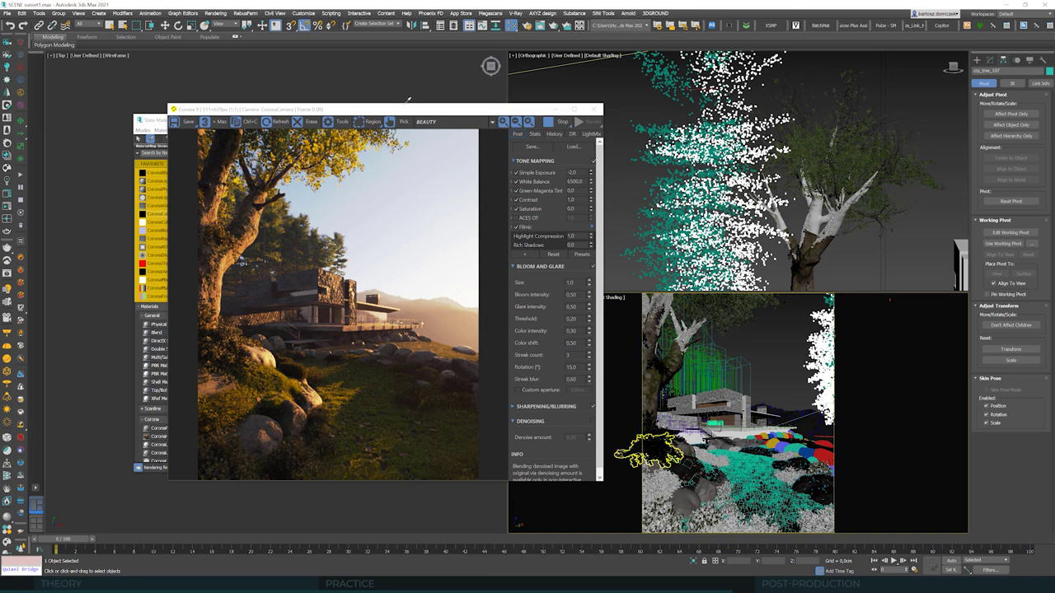
key(m)
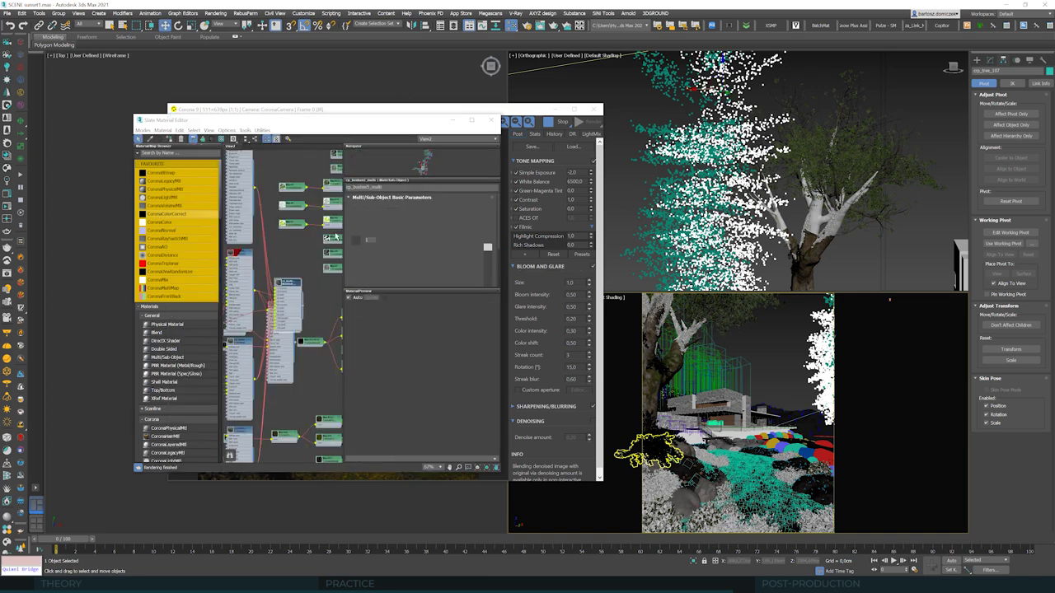
scroll(335, 238, down, 6)
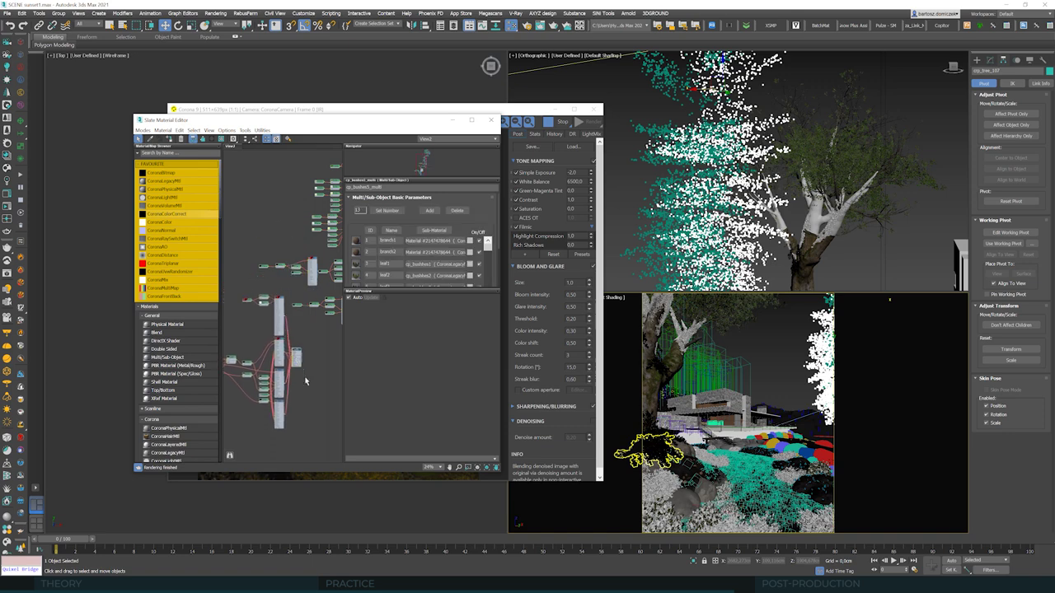
scroll(306, 390, up, 5)
scroll(272, 288, up, 2)
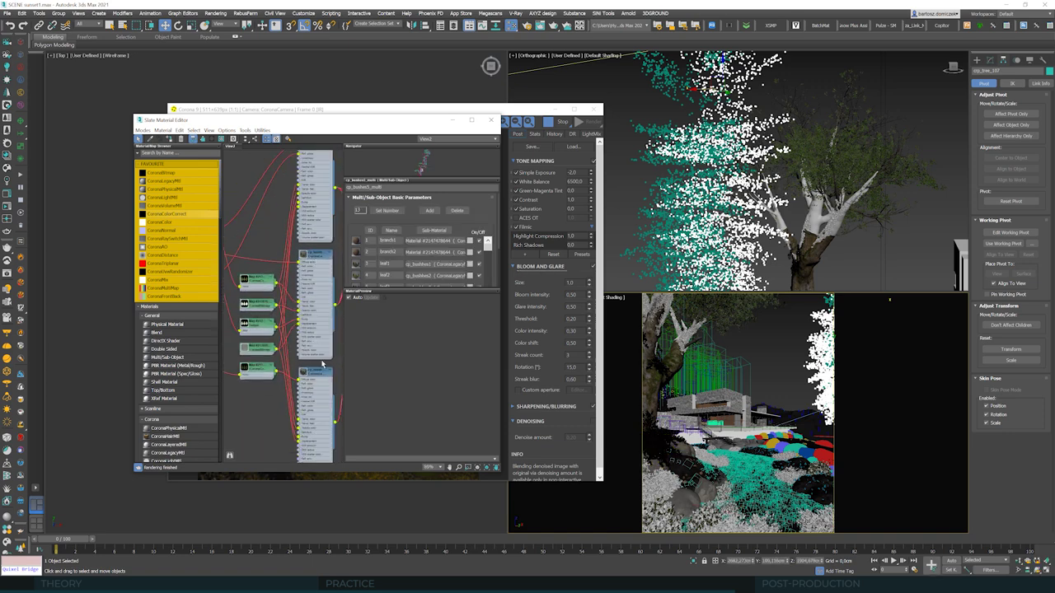
scroll(275, 319, up, 1)
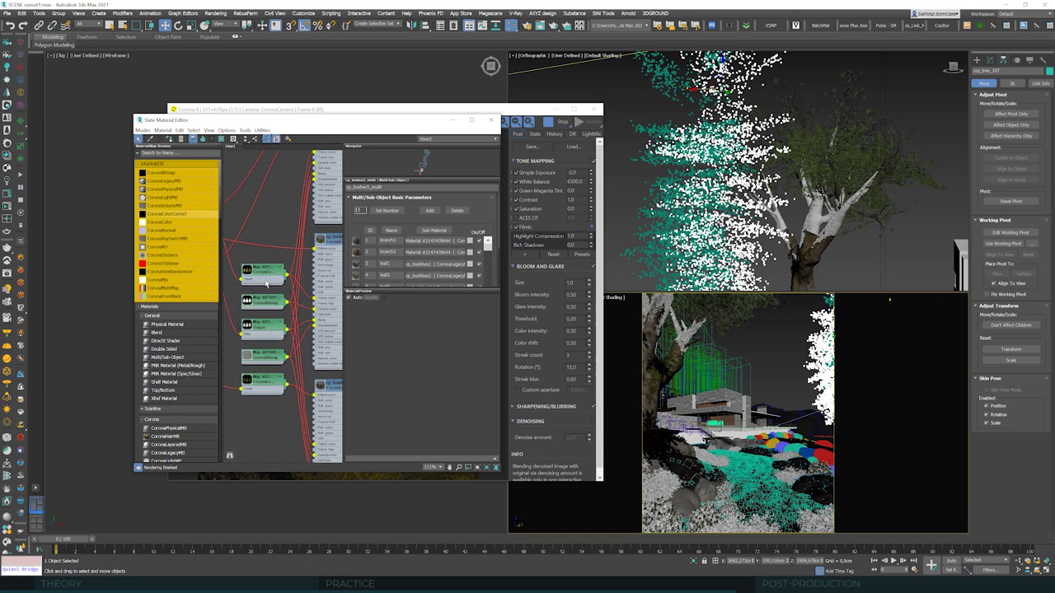
Step: Adjust the brightness of the color correction map feeding the bush's leaf materials
drag(267, 281, 237, 276)
scroll(294, 211, down, 4)
scroll(294, 212, up, 1)
double_click(252, 303)
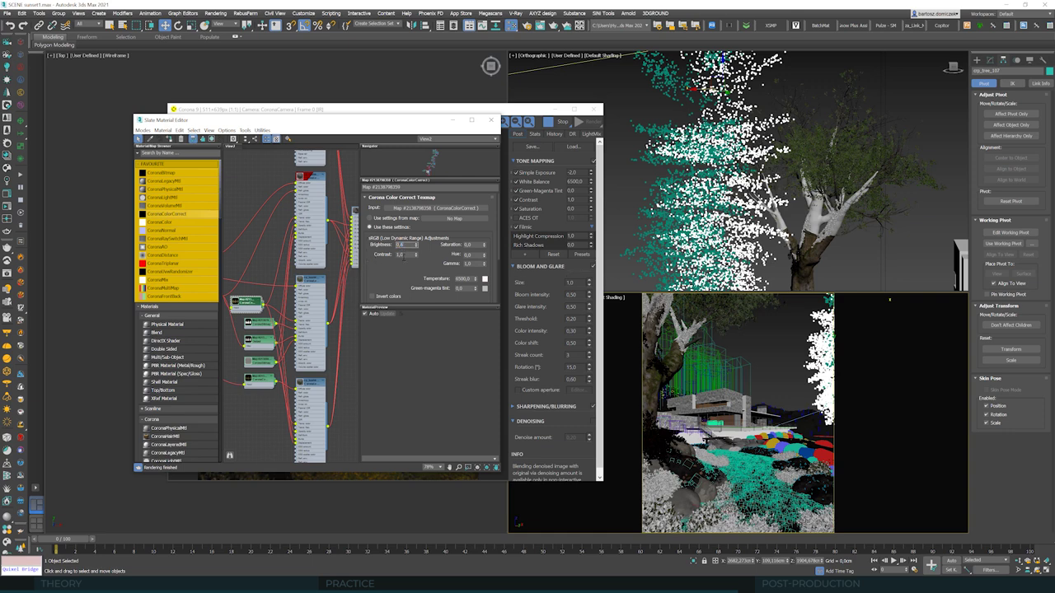
click(406, 254)
Step: Examine the effect of the bush material change in the interactive render and close the frame buffer
click(384, 110)
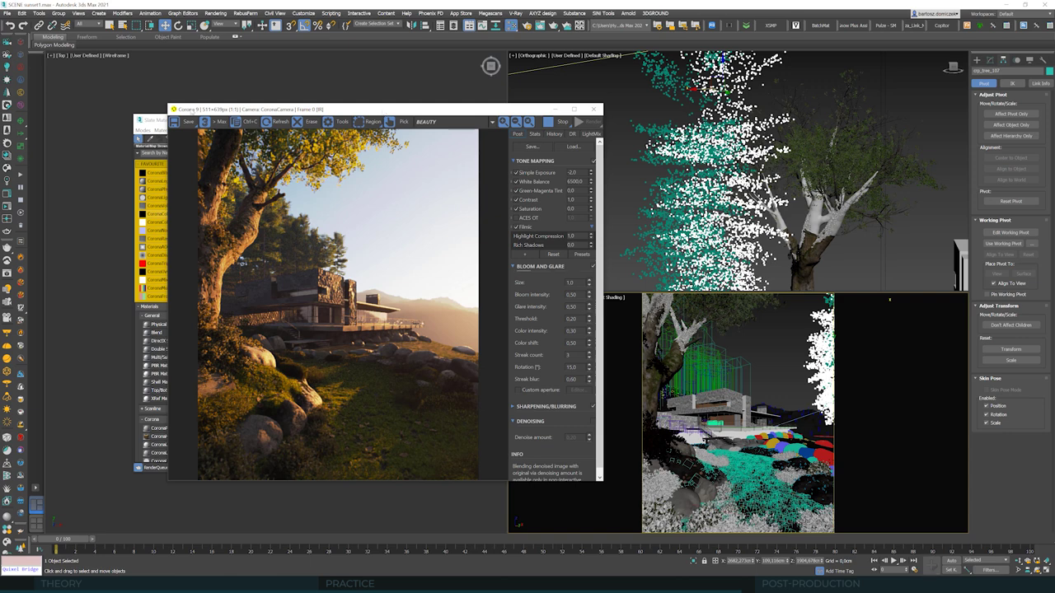
drag(188, 110, 336, 148)
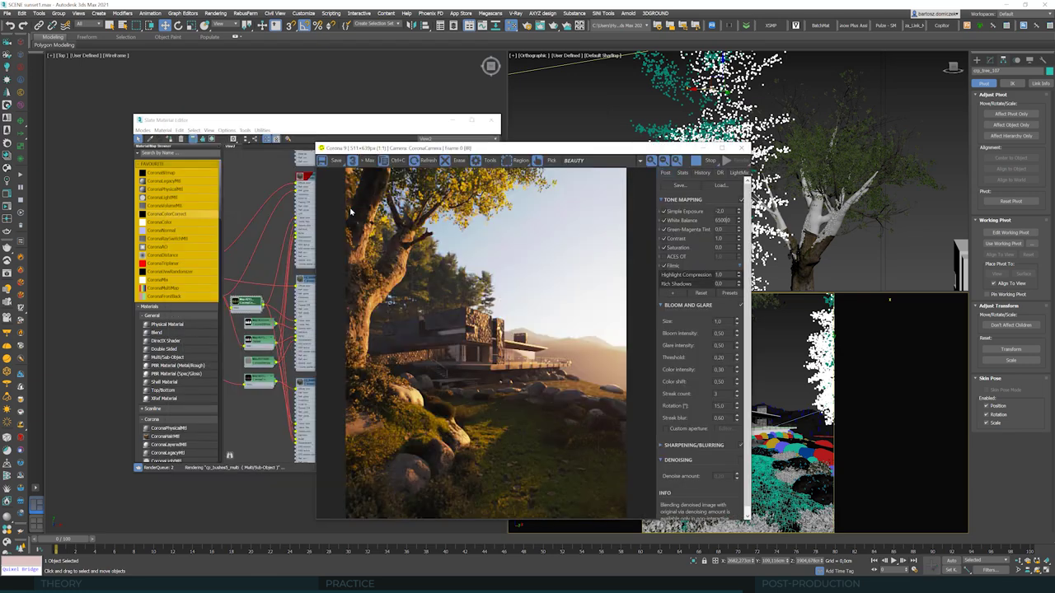
drag(615, 148, 466, 108)
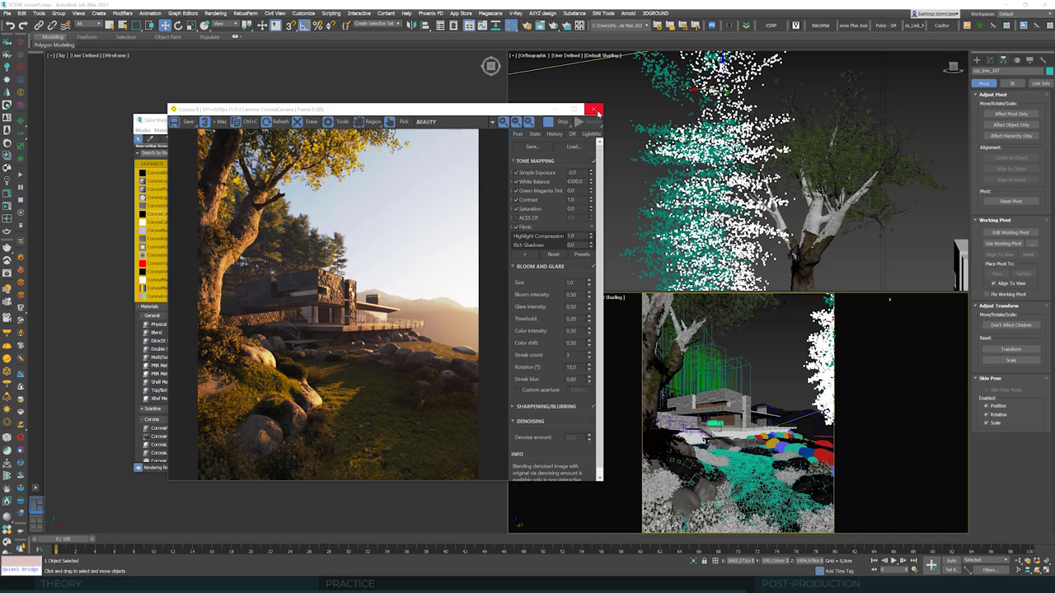
click(594, 110)
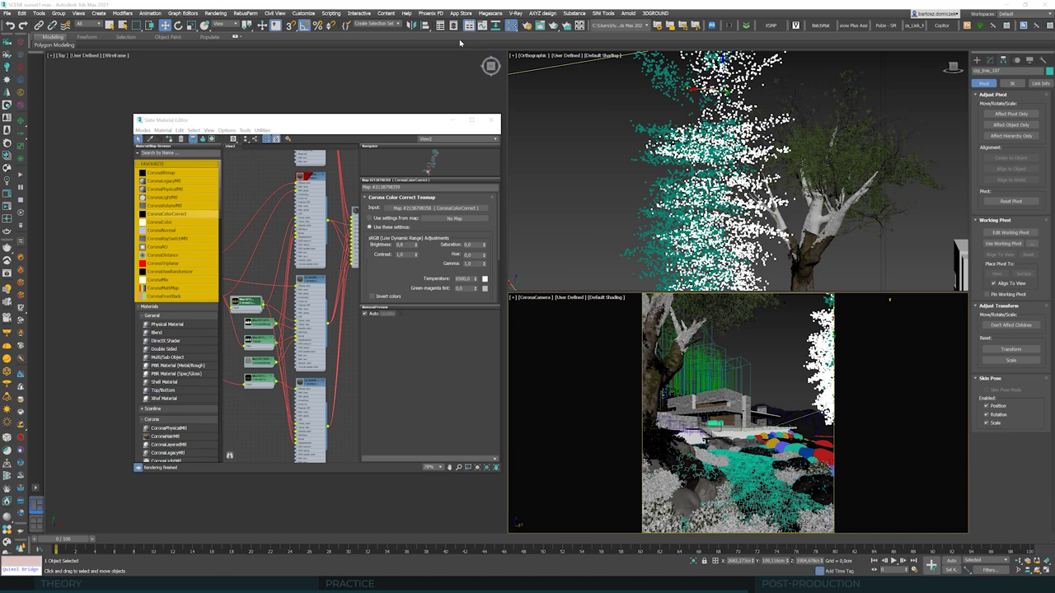
Step: Show the hidden vegetation layers in the Layer Explorer, close it, and start the final render
key(h)
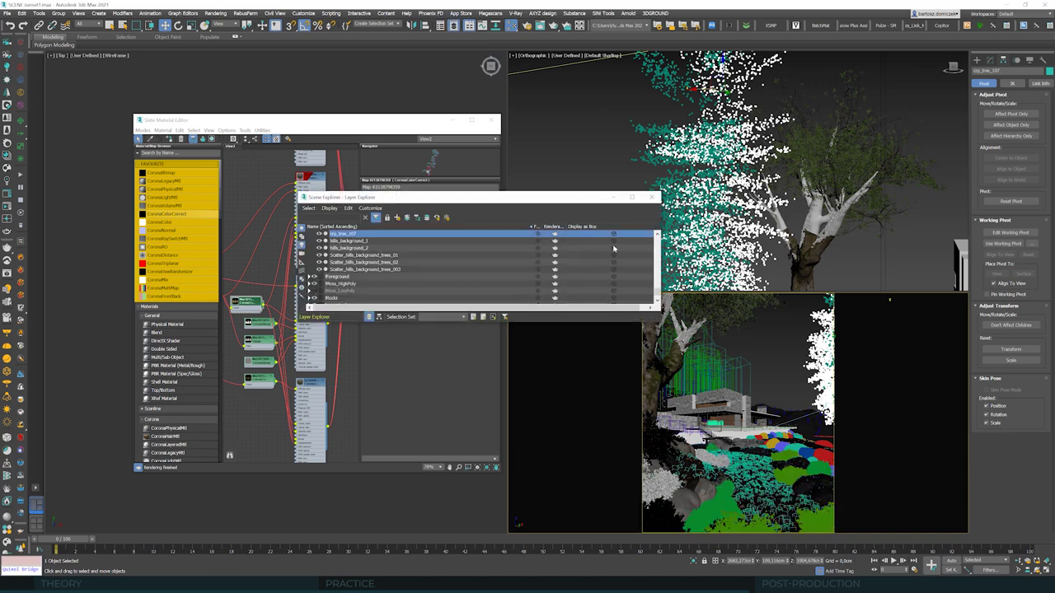
scroll(315, 252, up, 10)
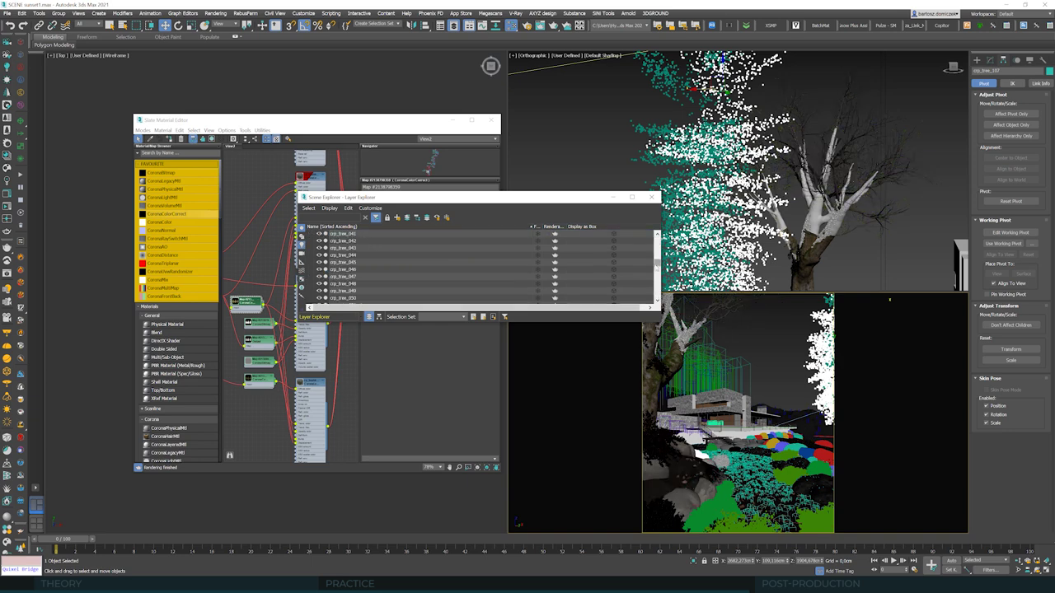
click(315, 251)
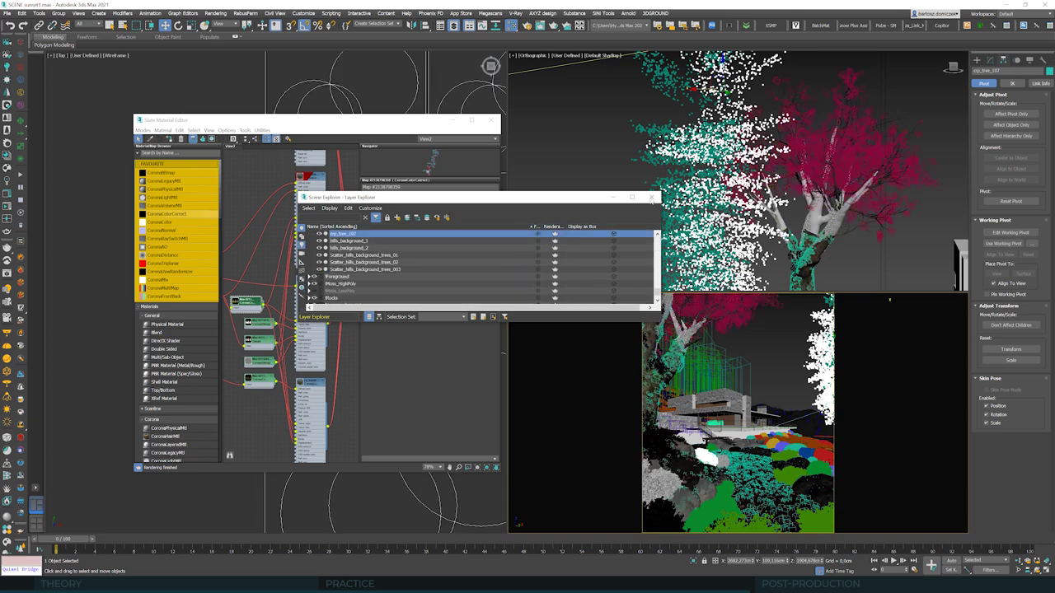
click(652, 198)
click(215, 13)
click(239, 26)
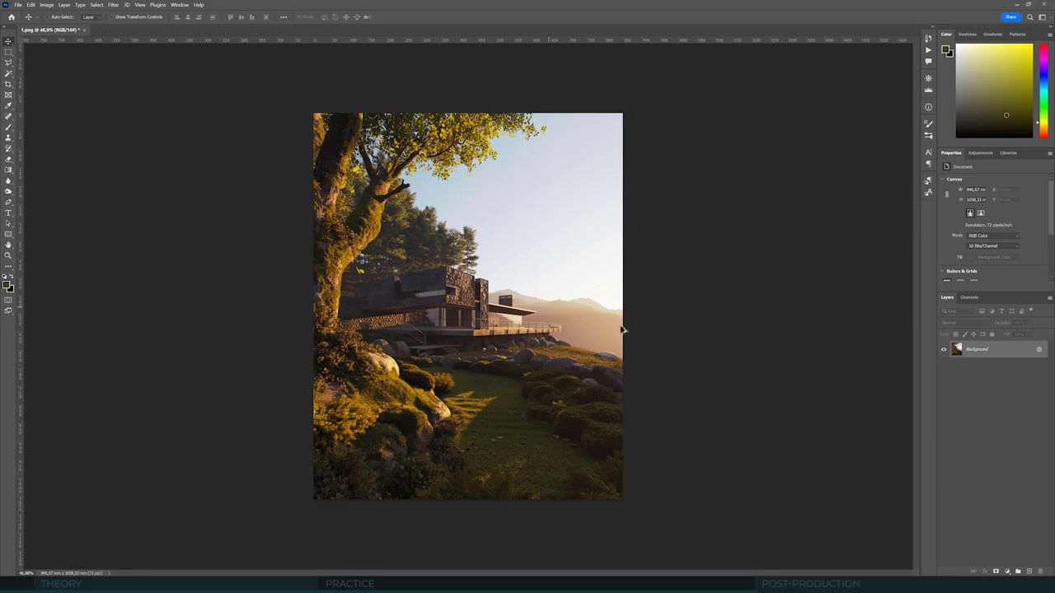
Step: Switch to Photoshop, inspect the foreground and house in the rendered image 1.png, and fit the whole image in view
alt+scroll(579, 449, up, 2)
alt+scroll(579, 451, up, 3)
alt+scroll(554, 436, down, 1)
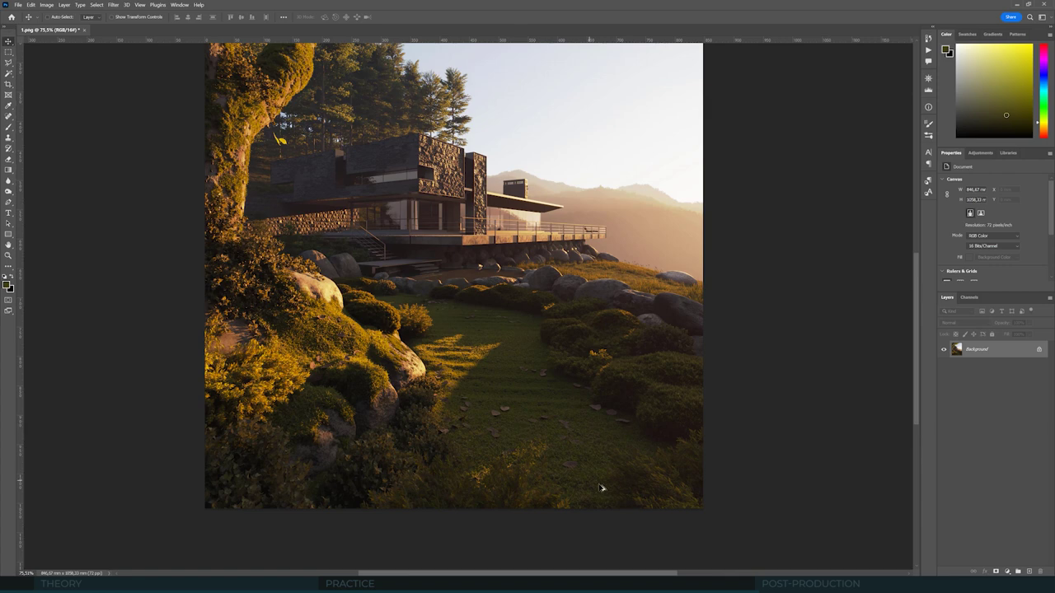
alt+scroll(601, 488, up, 2)
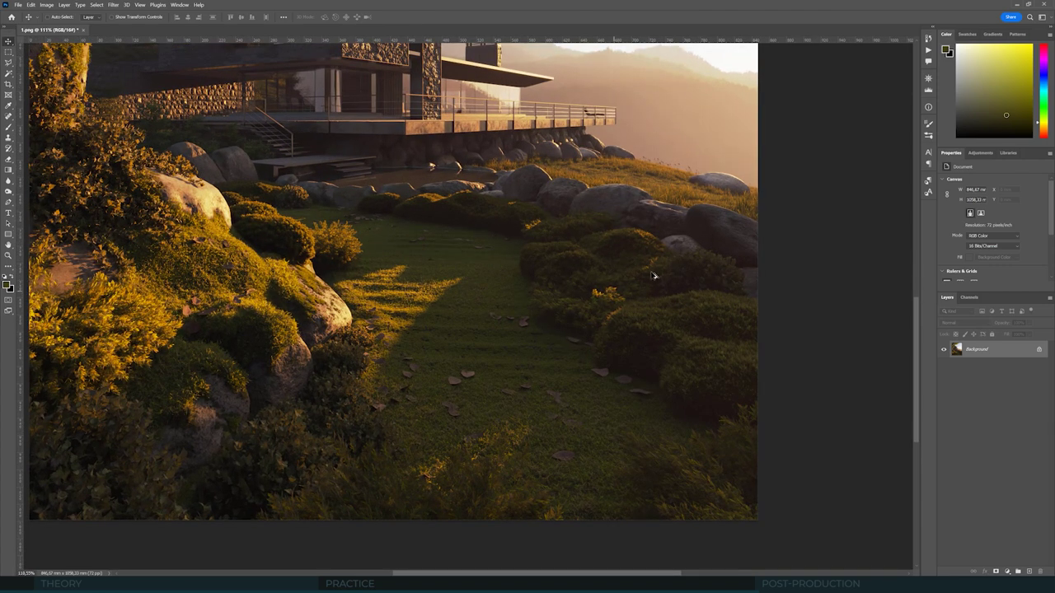
key(ctrl+0)
ctrl+drag(581, 434, 630, 424)
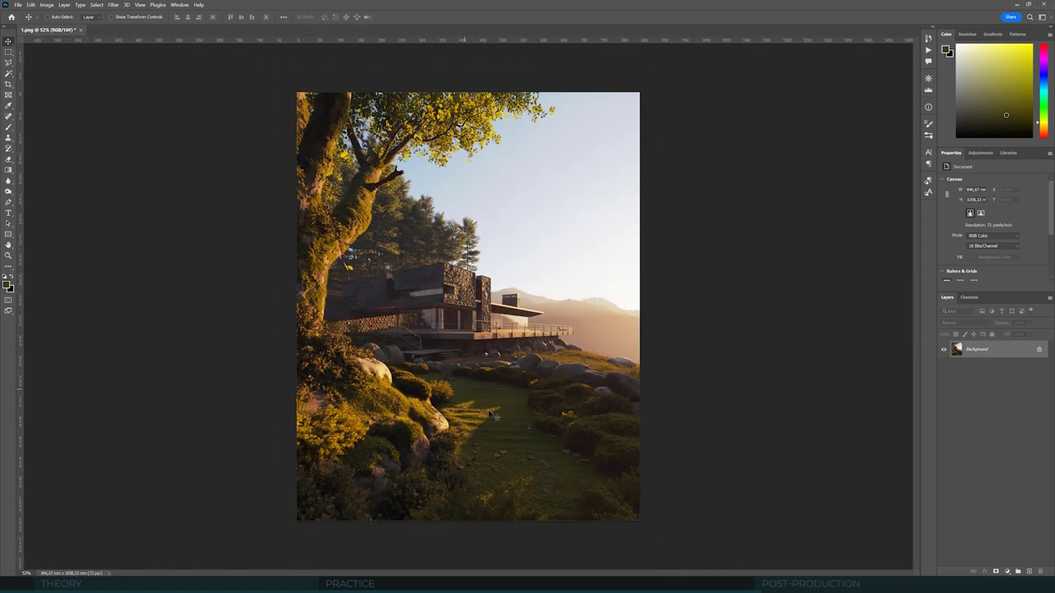
Step: Examine the whole rendered image at several zoom levels and inspect the shaded bushes beside the lawn up close
ctrl+drag(500, 428, 493, 420)
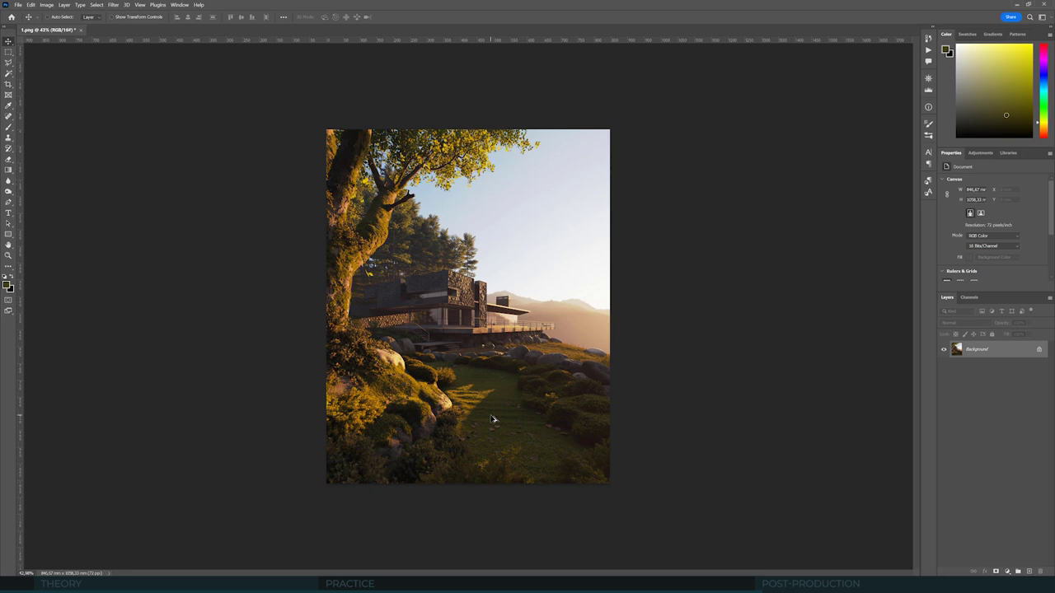
ctrl+drag(375, 456, 401, 473)
alt+scroll(429, 483, down, 1)
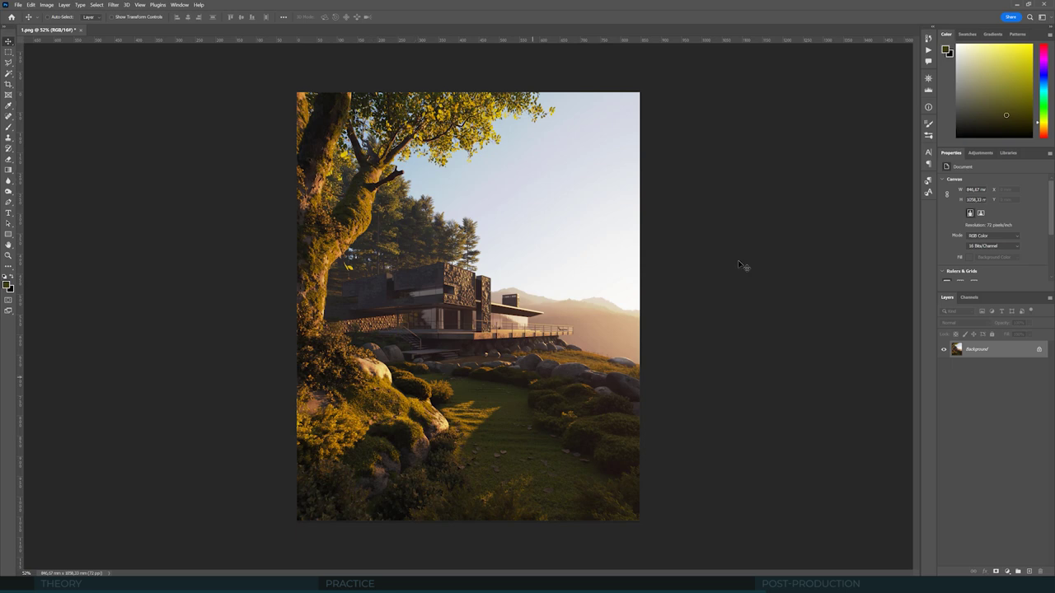
alt+scroll(708, 443, down, 3)
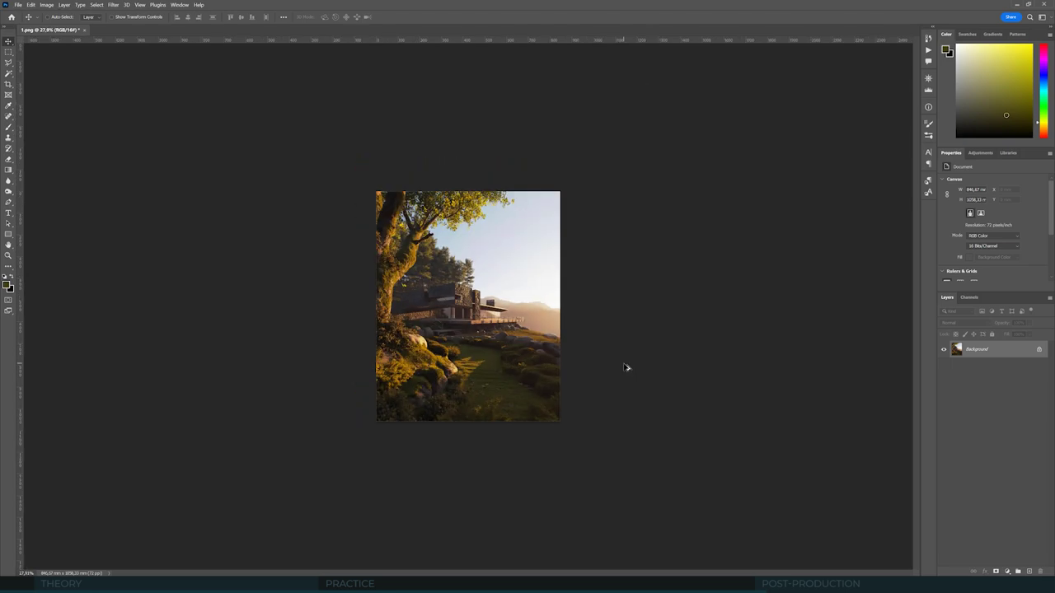
alt+scroll(578, 392, up, 5)
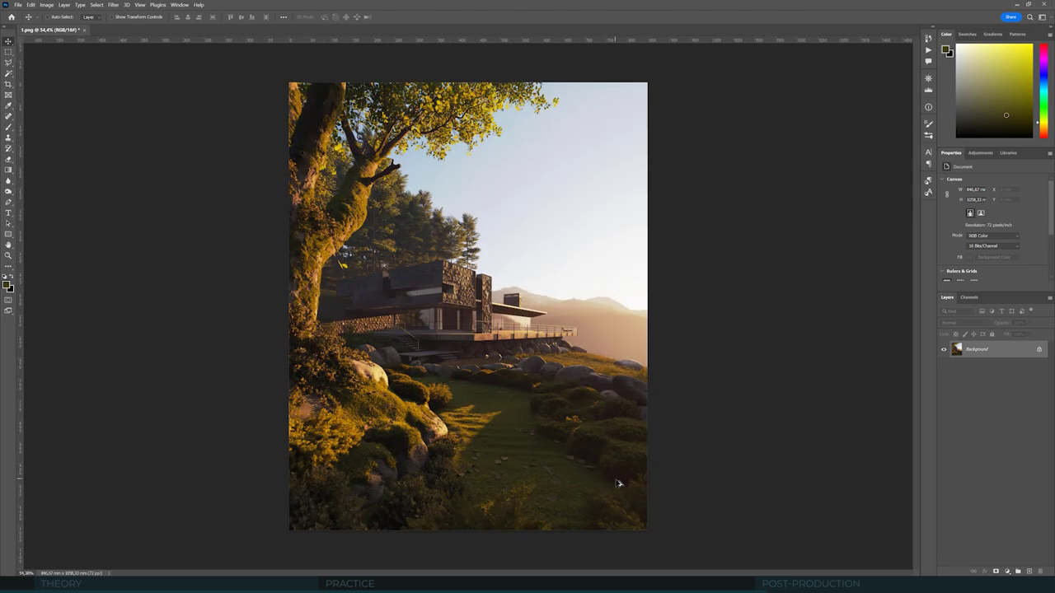
alt+scroll(585, 468, up, 2)
alt+scroll(598, 445, down, 3)
alt+scroll(610, 422, up, 3)
scroll(610, 421, down, 2)
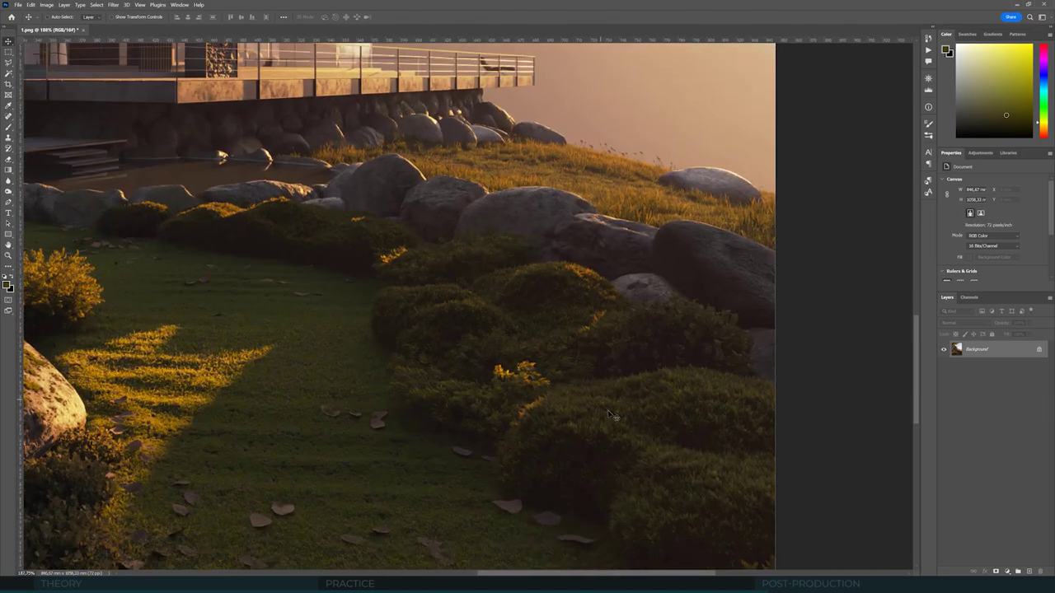
Step: Add an empty layer and brush a green sampled from the foliage over the bright leaf patches on the middle bush
click(1028, 572)
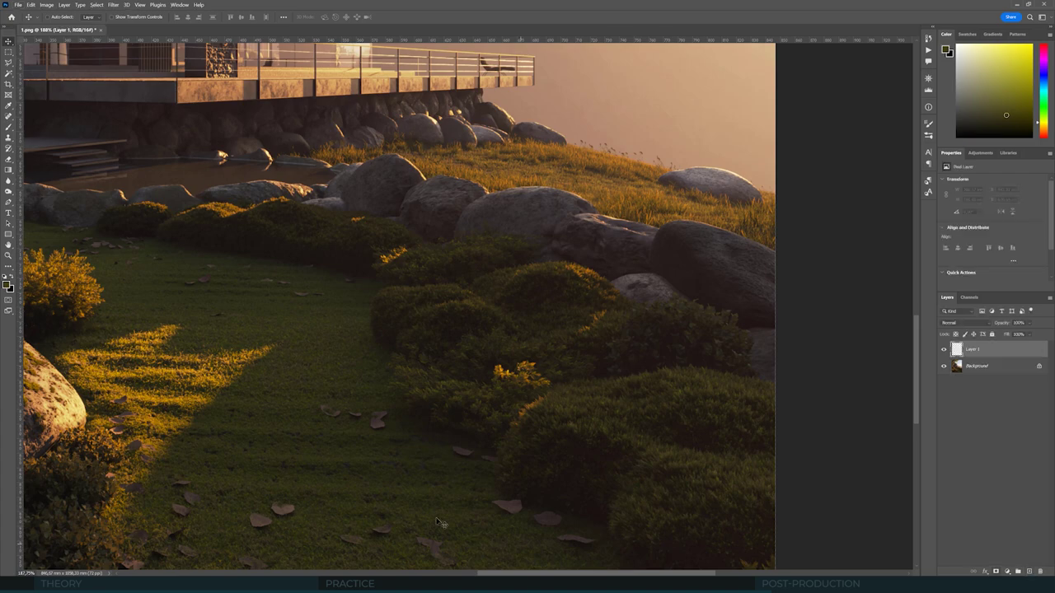
click(8, 126)
alt+scroll(588, 412, up, 5)
alt+scroll(422, 341, up, 2)
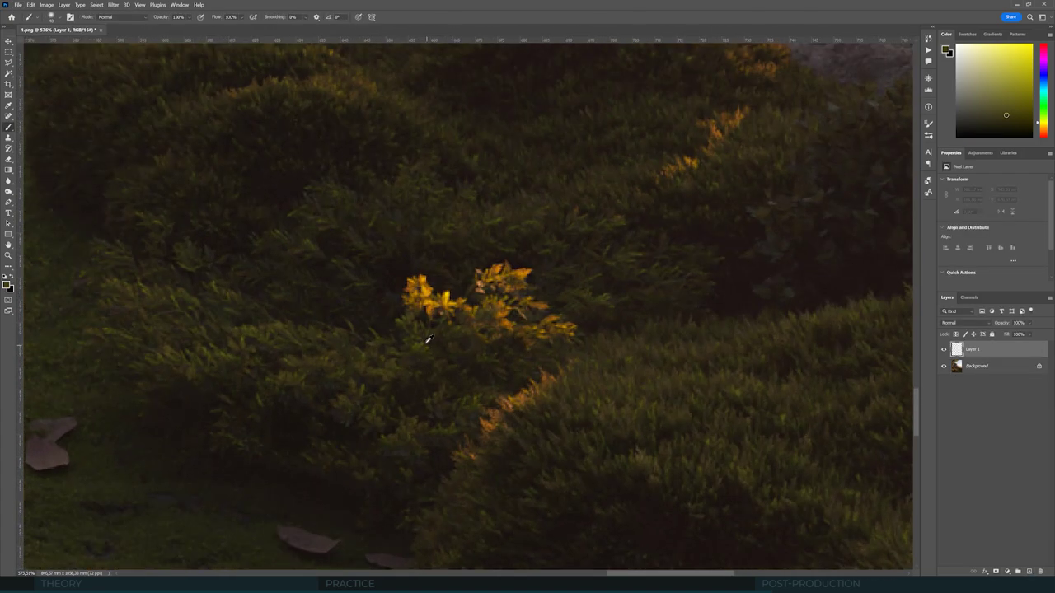
alt+click(401, 317)
click(421, 309)
mouse_move(420, 310)
mouse_down()
mouse_move(463, 312)
mouse_move(511, 284)
mouse_move(512, 312)
mouse_move(530, 294)
mouse_move(551, 310)
mouse_move(496, 322)
mouse_move(492, 337)
mouse_move(558, 370)
mouse_move(490, 420)
mouse_move(471, 445)
mouse_up()
Step: Paint the same green over the remaining bright patches on the bushes below the rocks and the foreground plants
alt+scroll(541, 348, down, 2)
mouse_move(557, 296)
mouse_down()
mouse_move(652, 212)
mouse_move(634, 200)
mouse_move(636, 236)
mouse_move(648, 205)
mouse_move(541, 133)
mouse_move(592, 138)
mouse_move(657, 185)
mouse_move(525, 132)
mouse_up()
alt+scroll(293, 138, down, 2)
mouse_move(293, 138)
mouse_down()
mouse_move(302, 129)
mouse_move(259, 141)
mouse_up()
drag(219, 73, 225, 71)
alt+scroll(253, 80, down, 3)
alt+scroll(323, 428, up, 3)
mouse_move(252, 405)
mouse_down()
mouse_move(200, 374)
mouse_move(210, 381)
mouse_move(260, 347)
mouse_move(233, 353)
mouse_move(276, 423)
mouse_up()
mouse_move(393, 287)
mouse_down()
mouse_move(333, 331)
mouse_move(317, 308)
mouse_move(366, 305)
mouse_move(400, 286)
mouse_move(440, 291)
mouse_move(403, 355)
mouse_move(424, 264)
mouse_move(464, 255)
mouse_up()
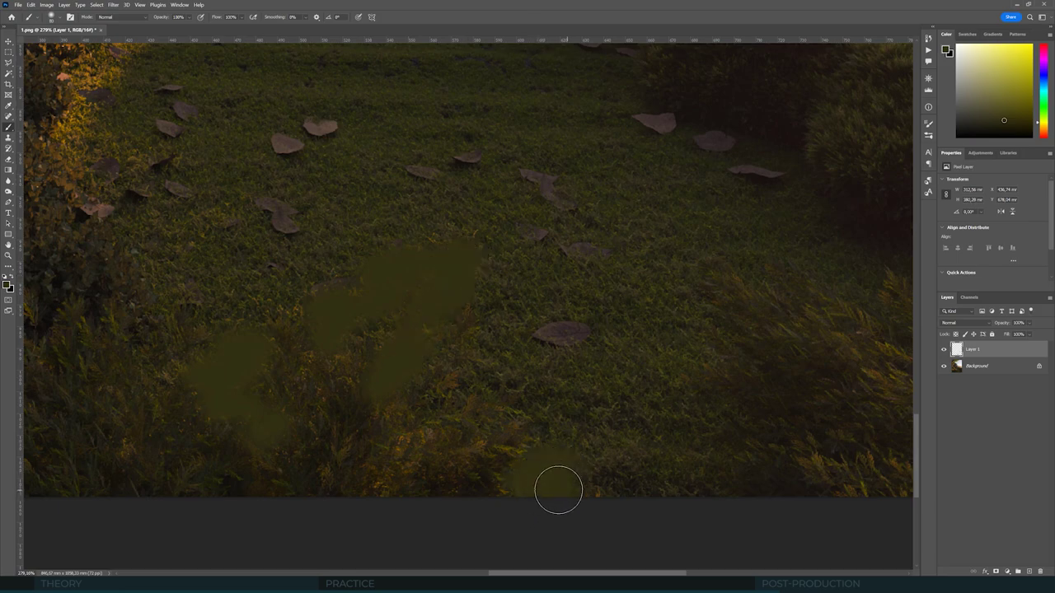
Step: Set the painted layer to the Color blend mode with 52% opacity
alt+scroll(421, 438, down, 5)
alt+scroll(503, 198, up, 5)
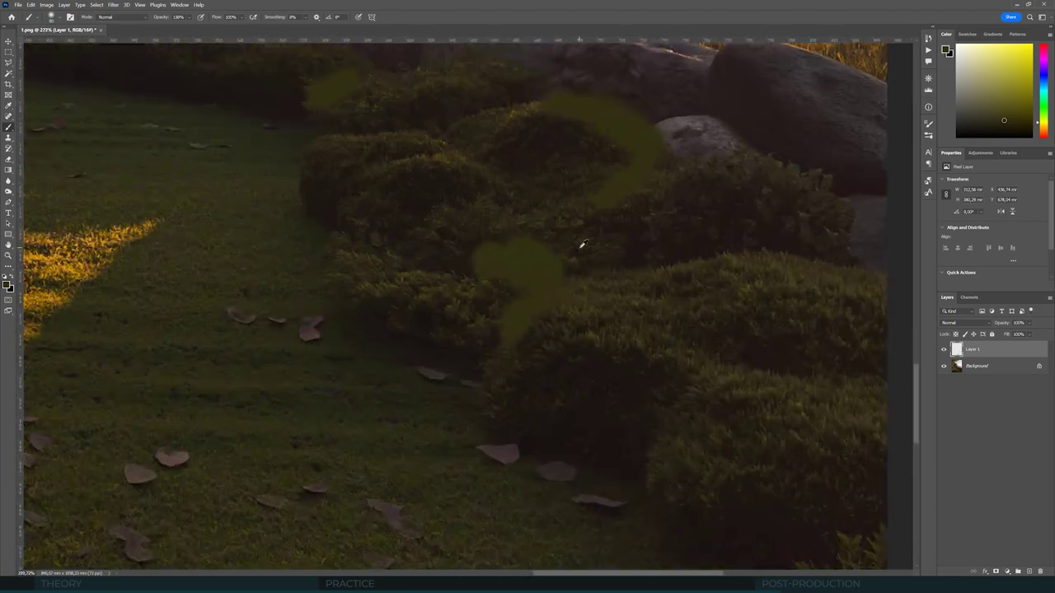
click(952, 323)
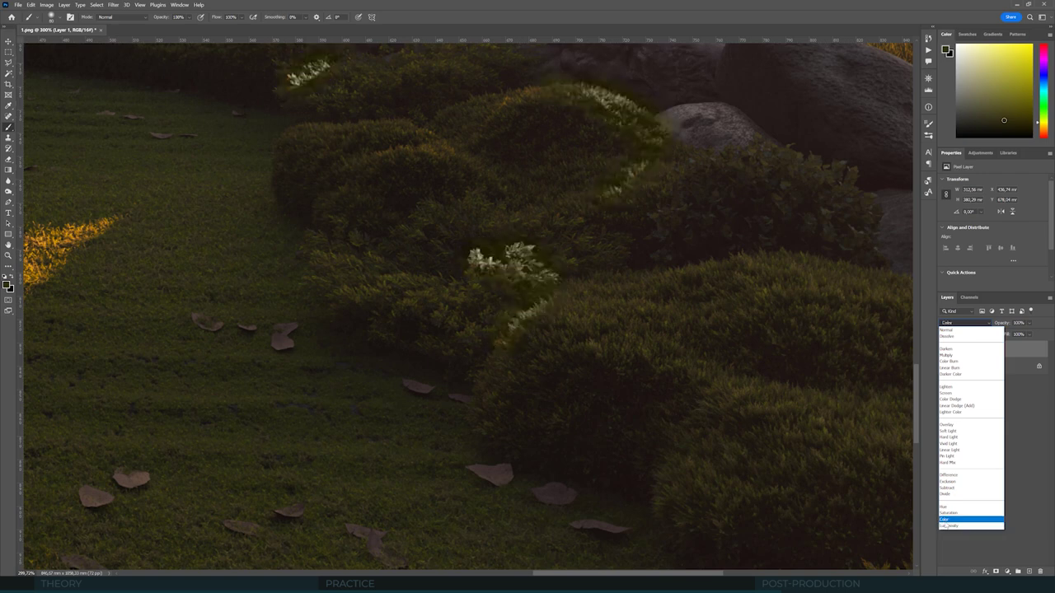
click(952, 519)
click(1029, 324)
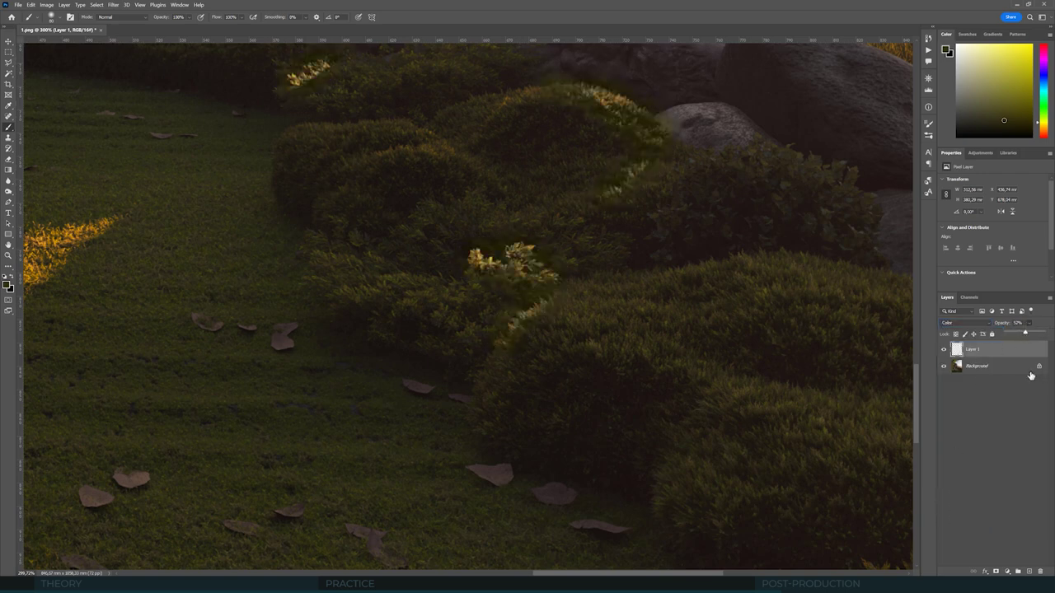
click(1001, 366)
Step: Duplicate Layer 1 and set the copy's blend mode to Darker Color
alt+scroll(675, 373, down, 8)
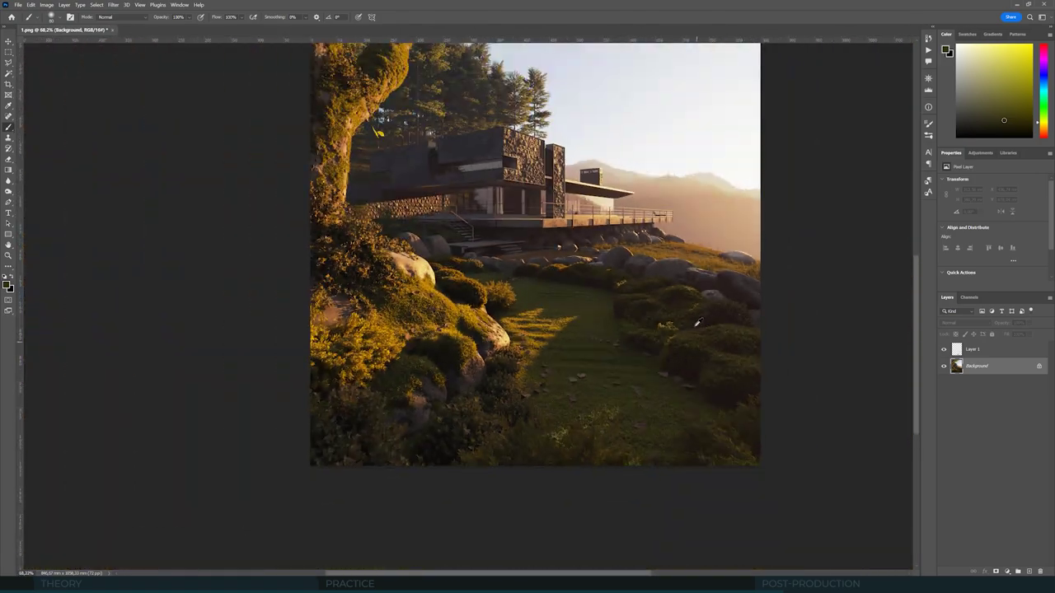
alt+scroll(695, 316, up, 4)
alt+scroll(695, 316, down, 3)
alt+scroll(695, 316, up, 4)
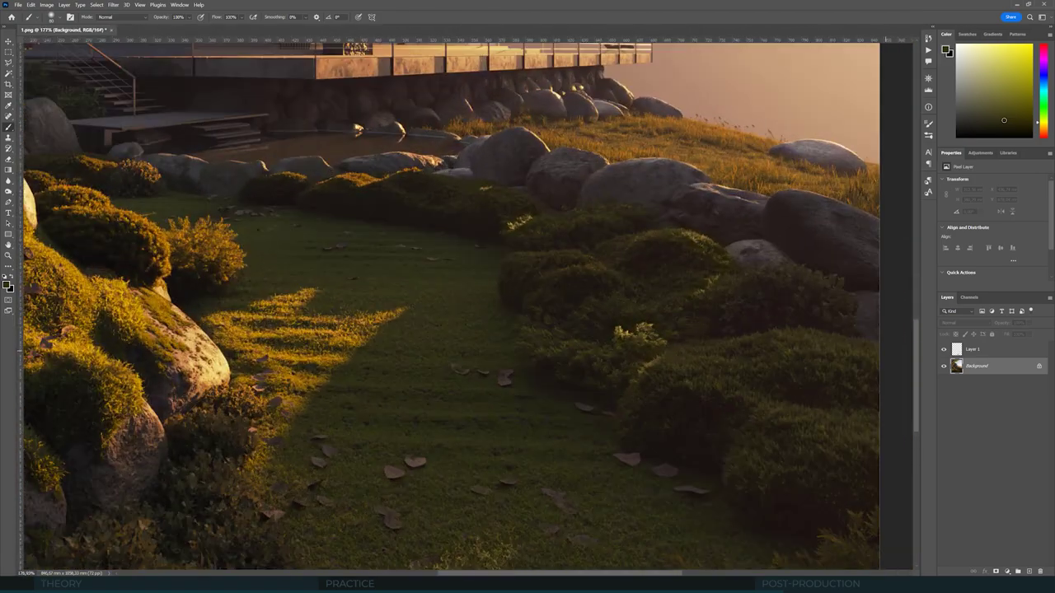
click(989, 351)
key(ctrl+alt+j)
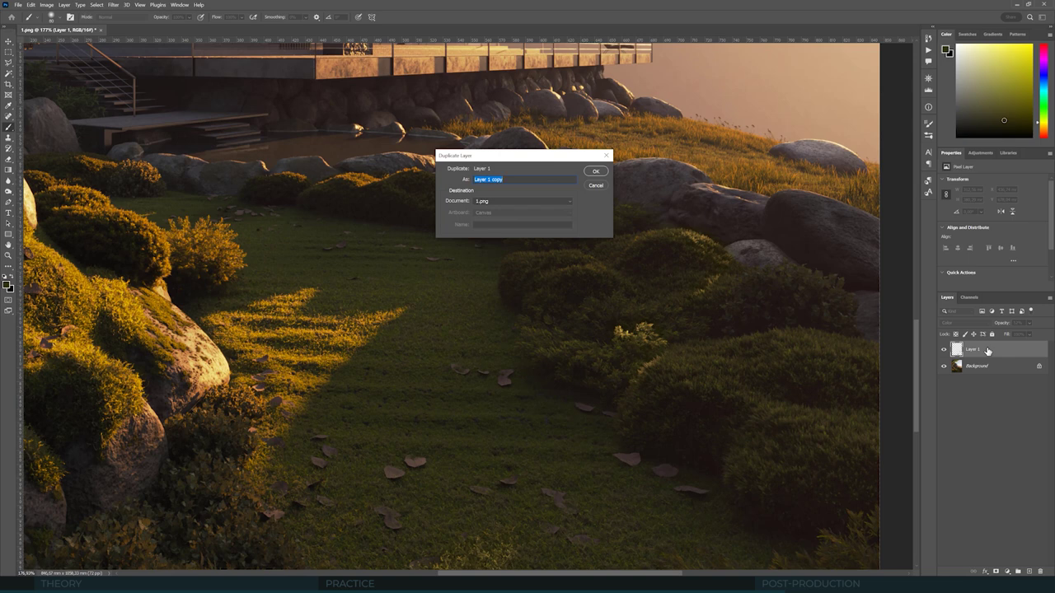
key(Return)
click(970, 324)
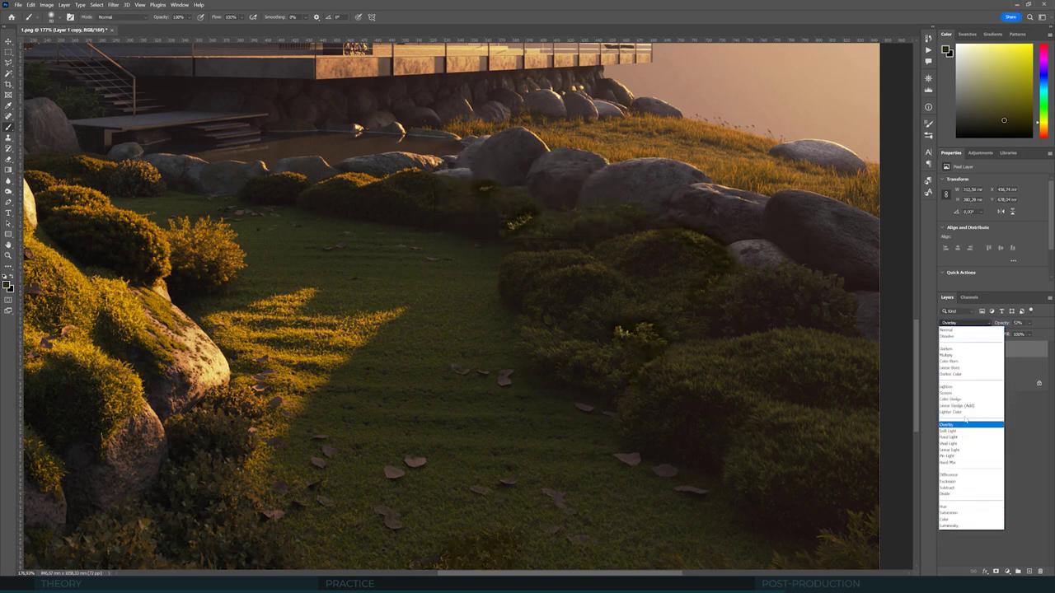
click(952, 374)
click(997, 368)
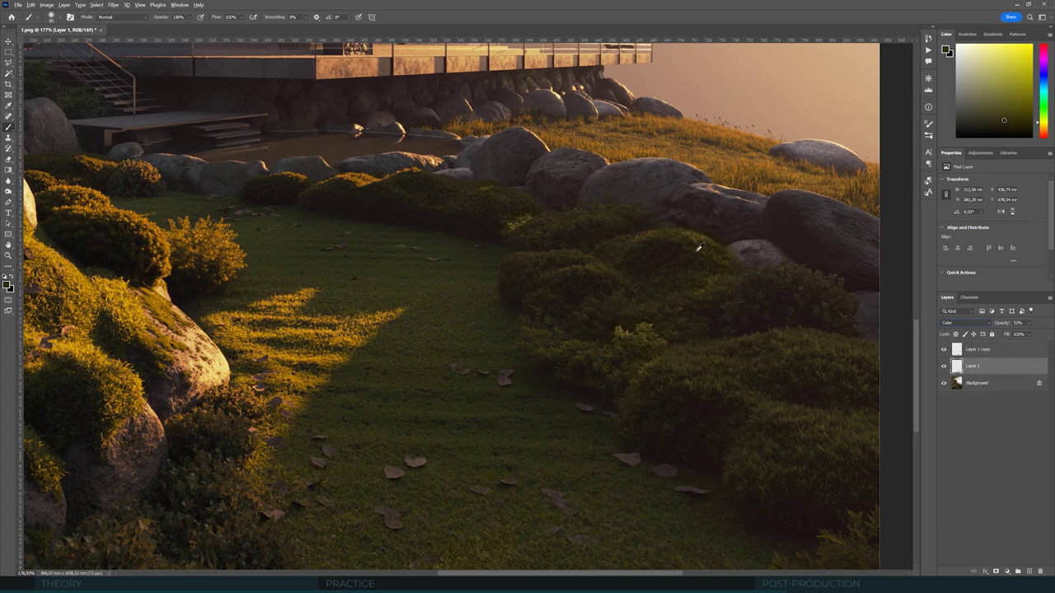
Step: Compare the image with and without the Darker Color layer and inspect the corrected bushes close up
click(977, 384)
key(ctrl+0)
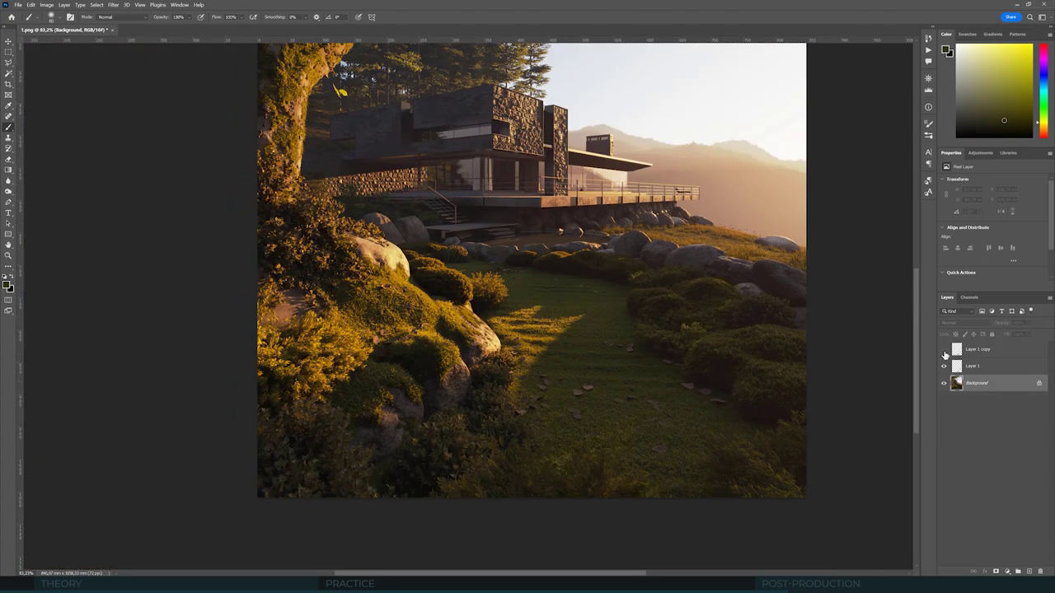
click(8, 41)
alt+scroll(681, 324, up, 8)
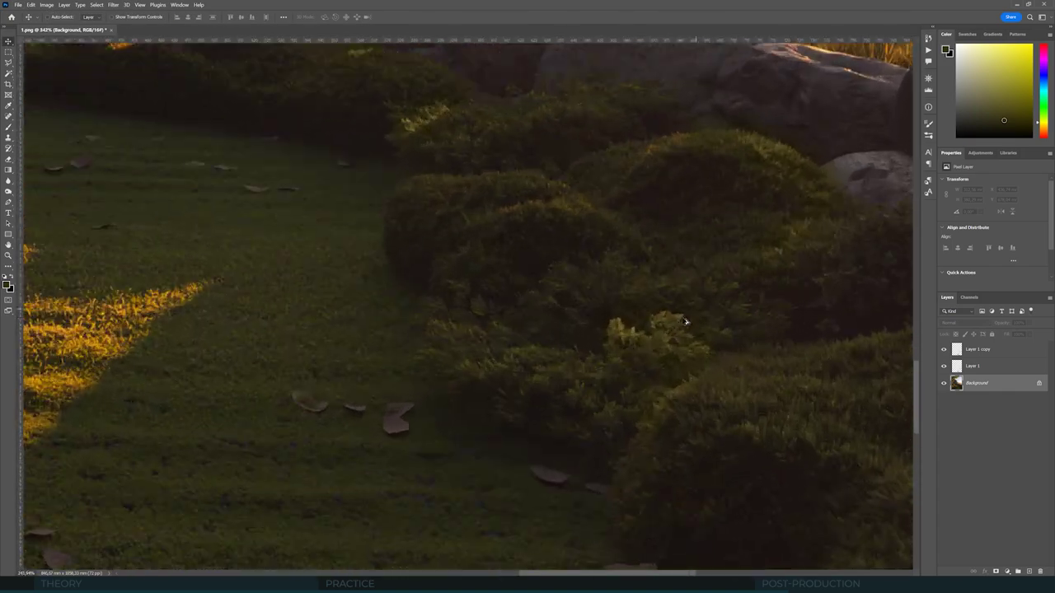
alt+scroll(682, 289, down, 7)
alt+scroll(672, 280, down, 3)
alt+scroll(598, 395, up, 8)
alt+scroll(598, 396, down, 6)
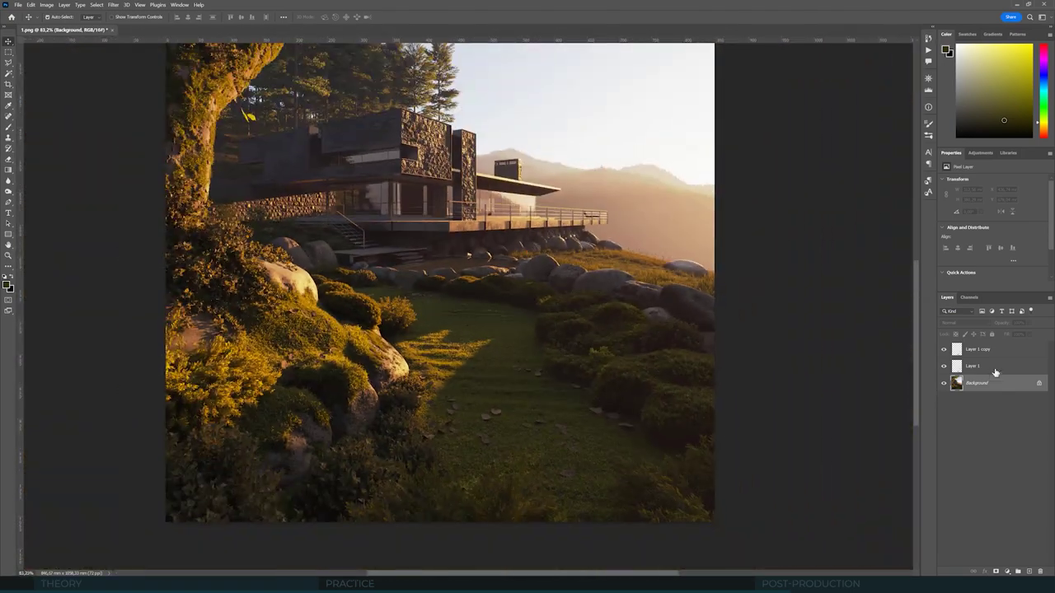
Step: Duplicate the Layer 1 copy layer as Layer 1 copy 2
click(981, 349)
key(ctrl+alt+j)
key(Return)
alt+scroll(600, 351, up, 8)
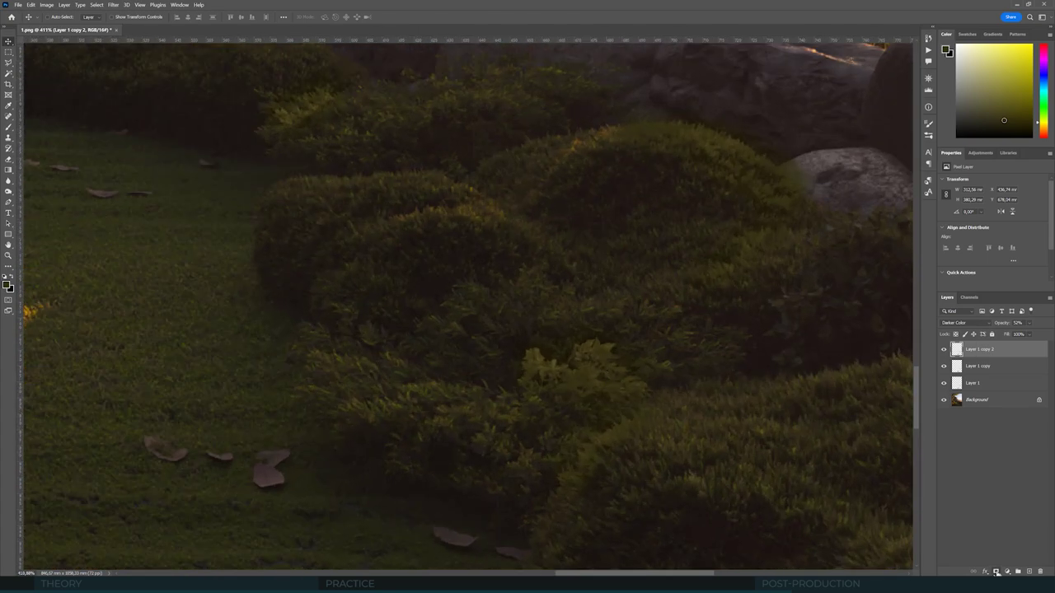
Step: Add a layer mask to Layer 1 copy 2 and fill it with black using the Paint Bucket
click(995, 572)
click(8, 169)
click(49, 181)
click(284, 285)
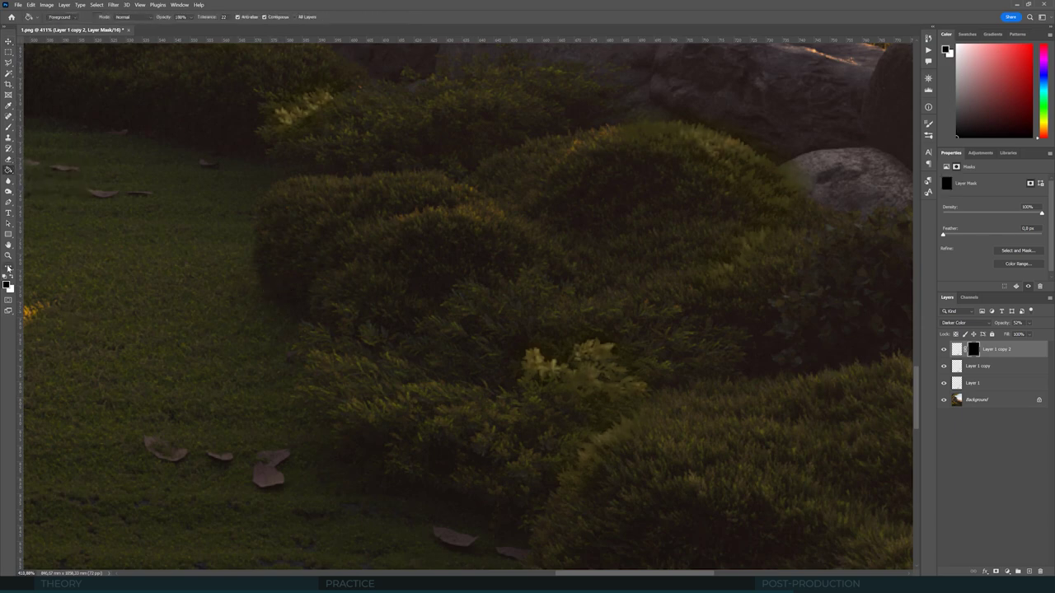
Step: Paint white on the mask with a smaller brush at 45% opacity over the bright leaves of the middle bush
click(11, 277)
click(8, 126)
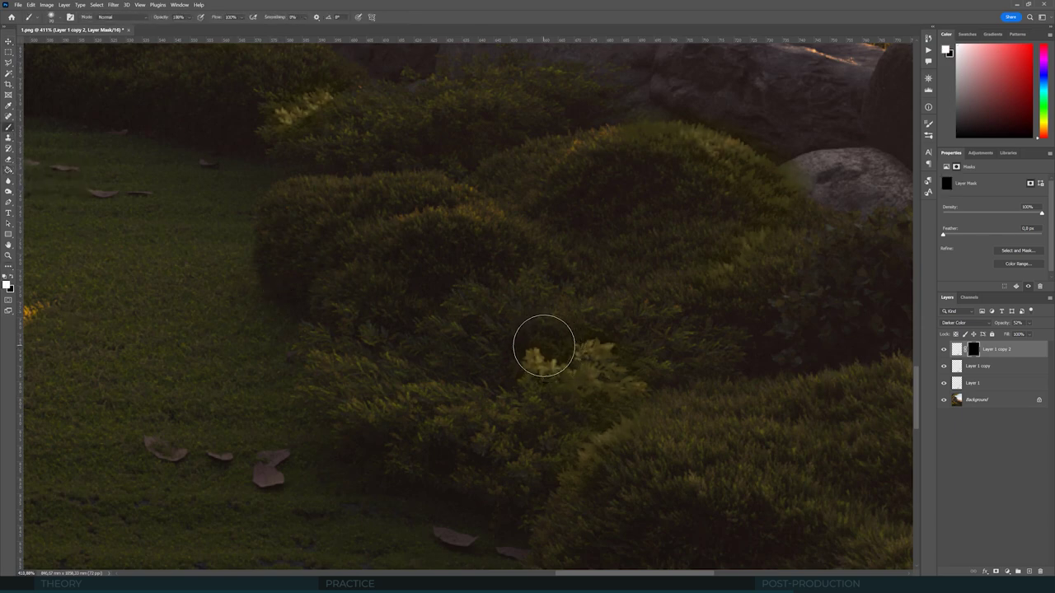
key(bracketleft)
key(bracketleft)
key(4)
key(5)
mouse_move(543, 385)
mouse_down()
mouse_move(533, 355)
mouse_move(551, 370)
mouse_move(581, 352)
mouse_move(598, 375)
mouse_up()
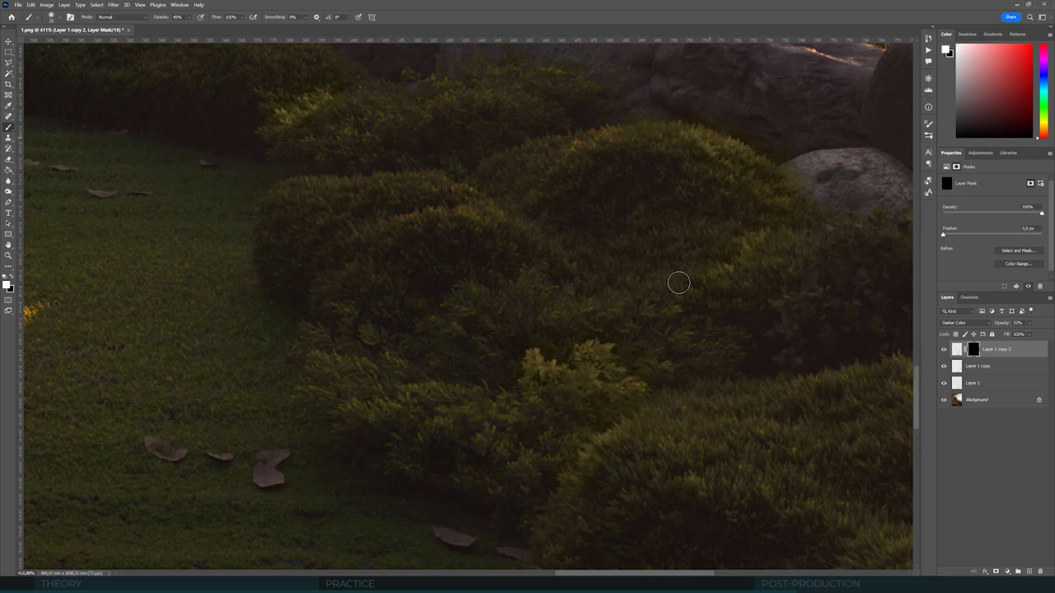
Step: Inspect the retouched bushes up close and in the context of the whole image
alt+scroll(632, 399, down, 5)
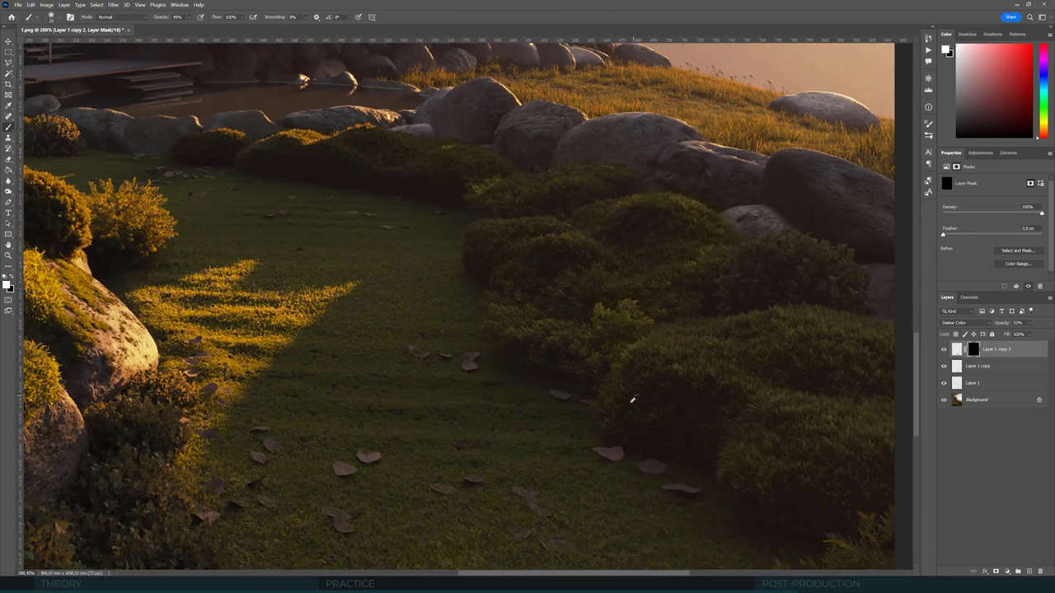
alt+scroll(632, 399, up, 5)
alt+scroll(702, 176, down, 3)
alt+scroll(713, 182, up, 3)
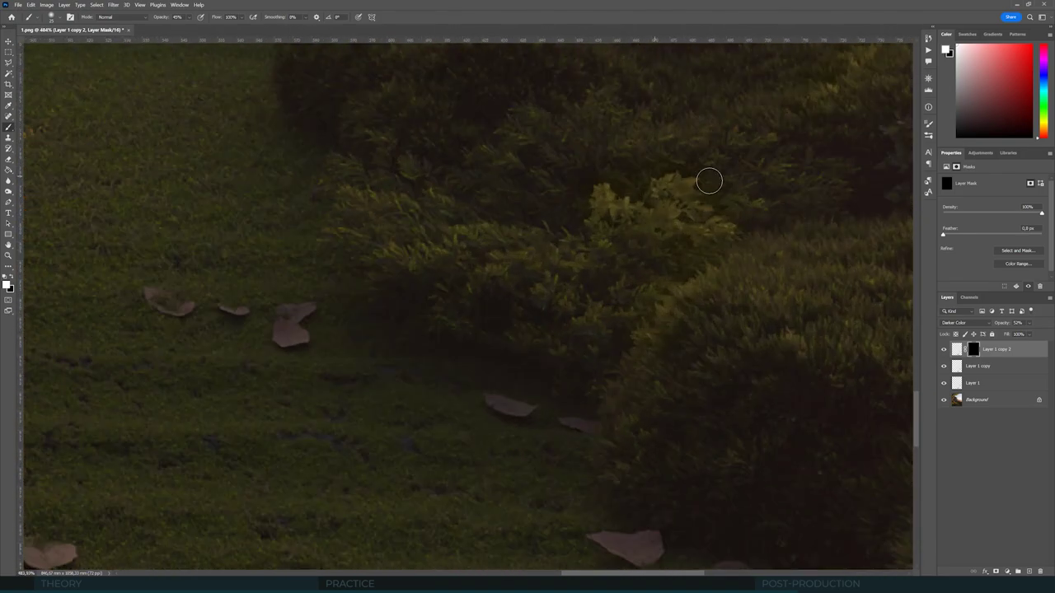
alt+scroll(700, 141, down, 10)
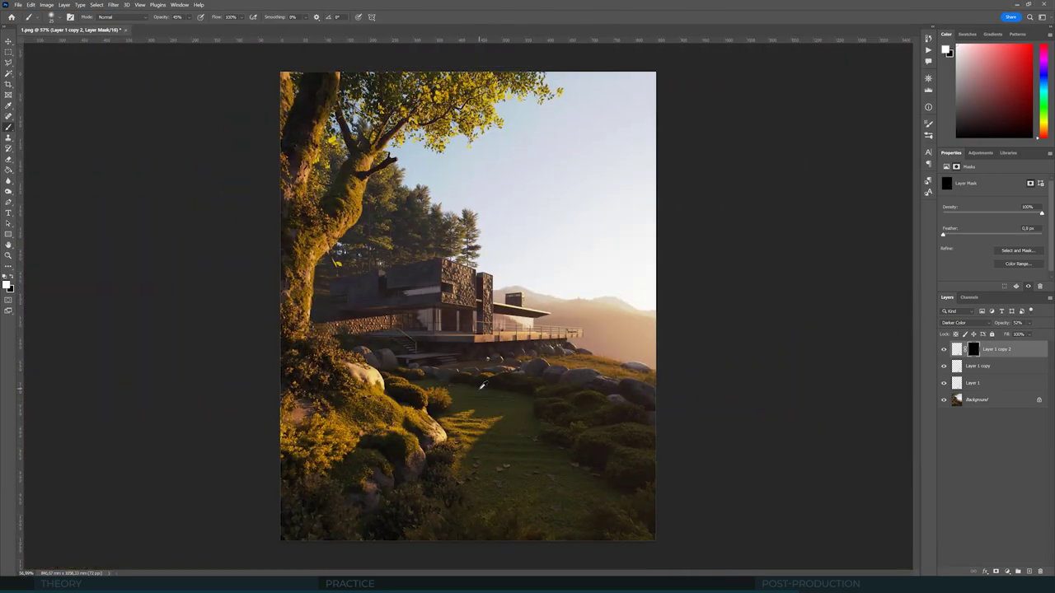
alt+scroll(496, 469, up, 2)
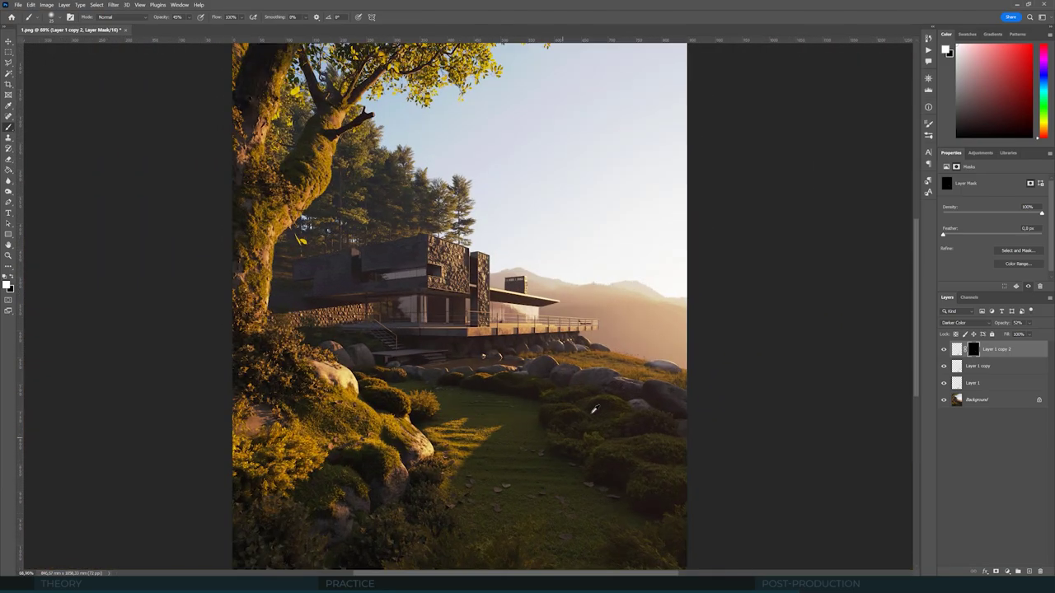
alt+scroll(595, 407, down, 1)
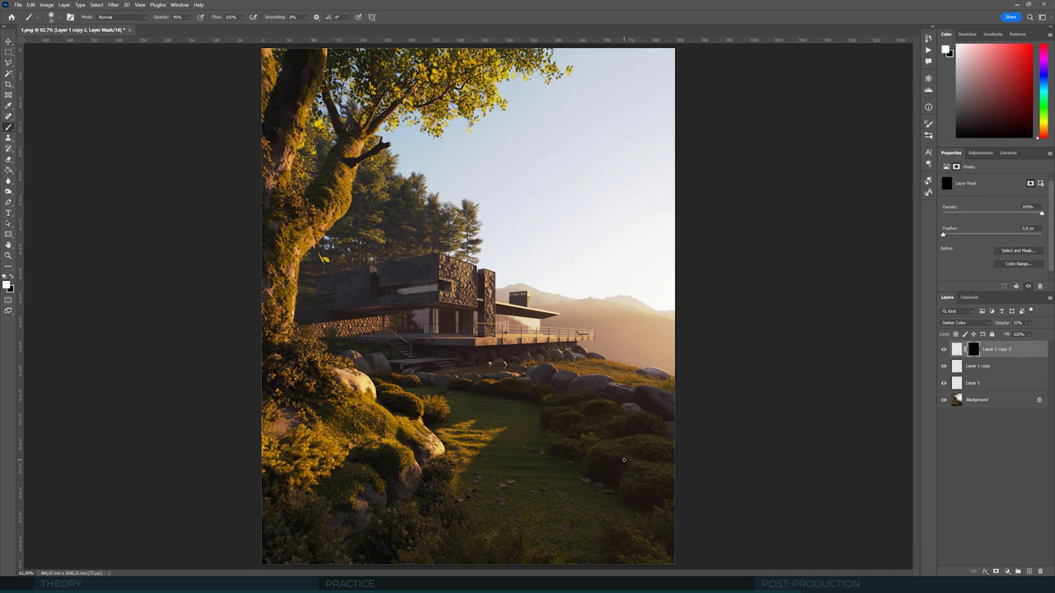
Step: Group the three bush retouching layers and add a Curves adjustment above the group that brightens the midtones
shift+click(987, 385)
key(ctrl+g)
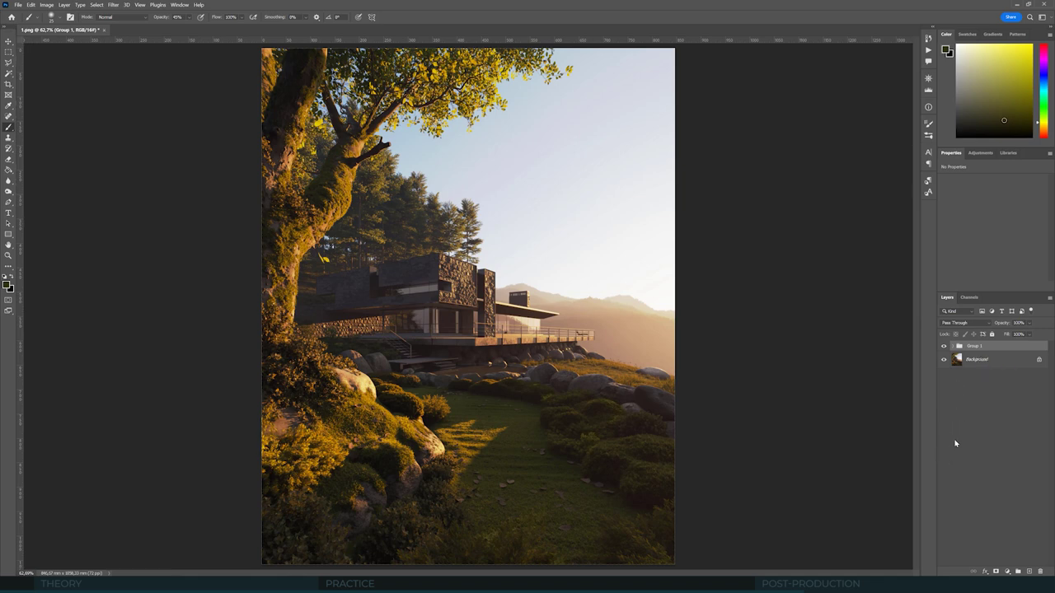
click(980, 153)
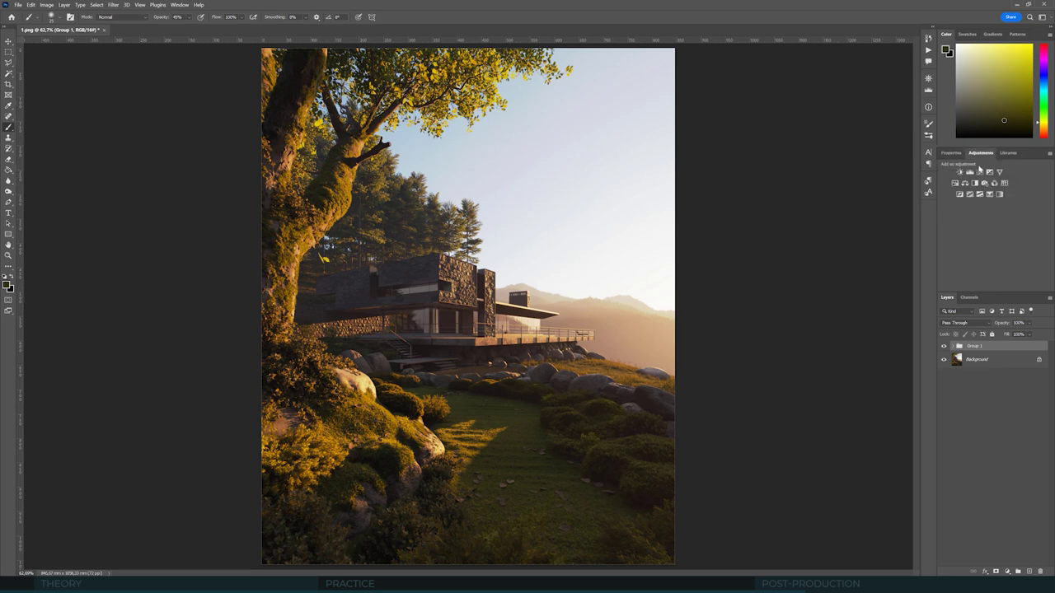
click(989, 192)
drag(1005, 236, 1000, 230)
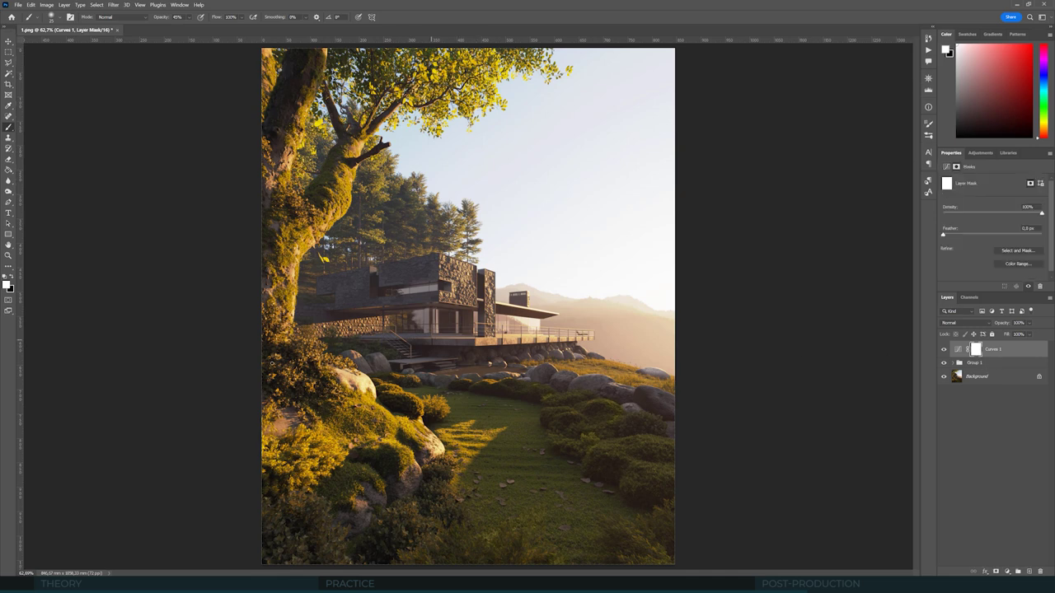
Step: Fill the Curves adjustment's layer mask with black using the Paint Bucket
click(9, 173)
click(12, 278)
click(400, 287)
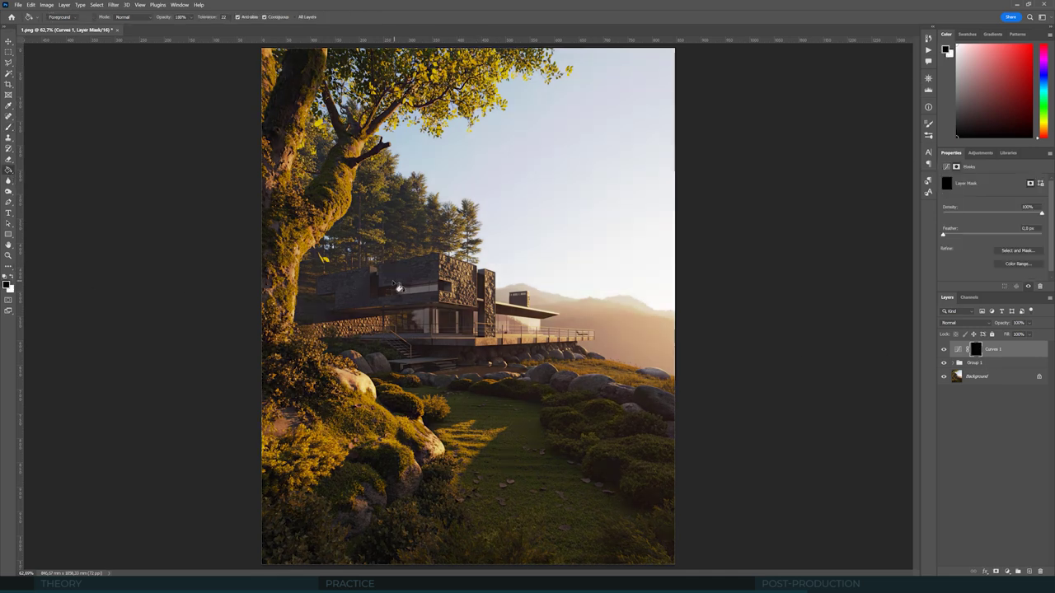
Step: Paint white on the Curves mask over the house with a much larger soft brush at 45% opacity
click(12, 280)
right_click(9, 170)
click(46, 171)
click(10, 127)
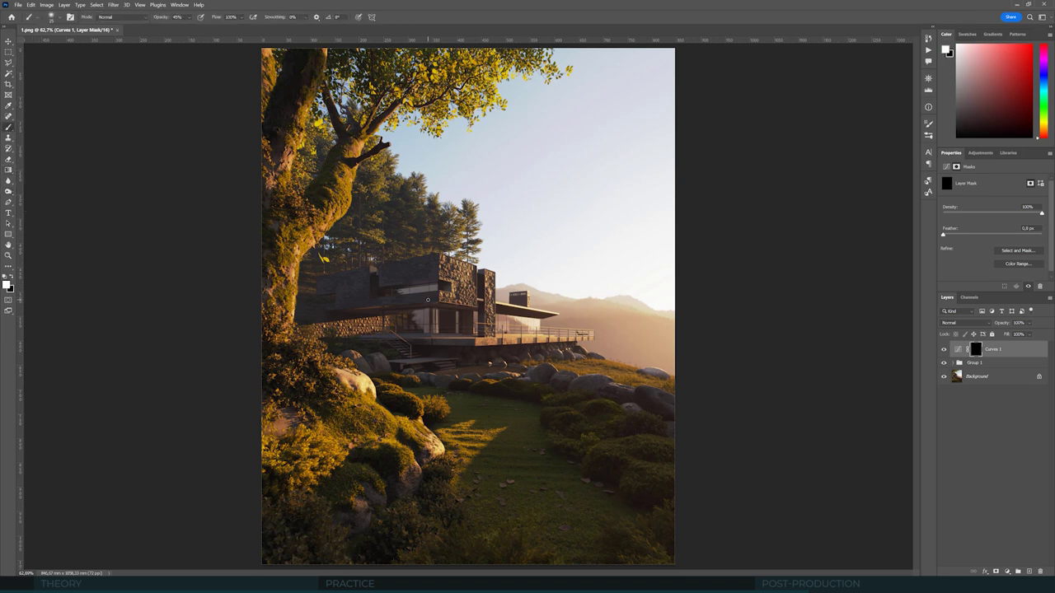
key(bracketright)
key(bracketright)
key(bracketright)
key(bracketright)
key(bracketright)
key(bracketright)
mouse_move(420, 298)
mouse_down()
mouse_move(387, 272)
mouse_move(436, 280)
mouse_move(497, 330)
mouse_move(369, 295)
mouse_up()
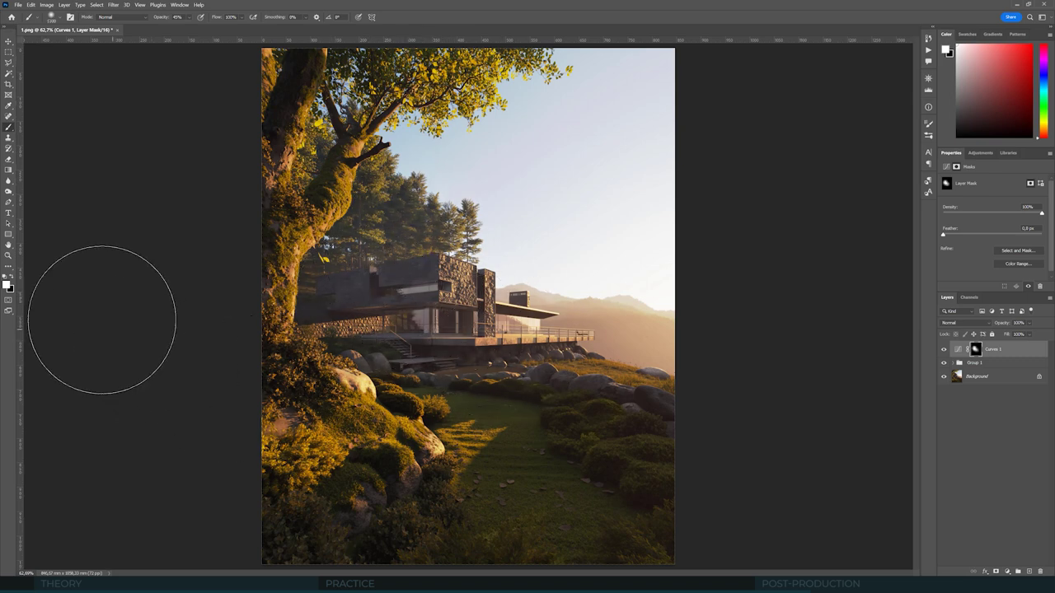
Step: Paint black on the Curves mask with a smaller brush to remove the brightening from the trees behind the house
click(11, 279)
key(bracketleft)
key(bracketleft)
key(bracketleft)
mouse_move(404, 219)
mouse_down()
mouse_move(371, 215)
mouse_move(435, 207)
mouse_move(336, 224)
mouse_up()
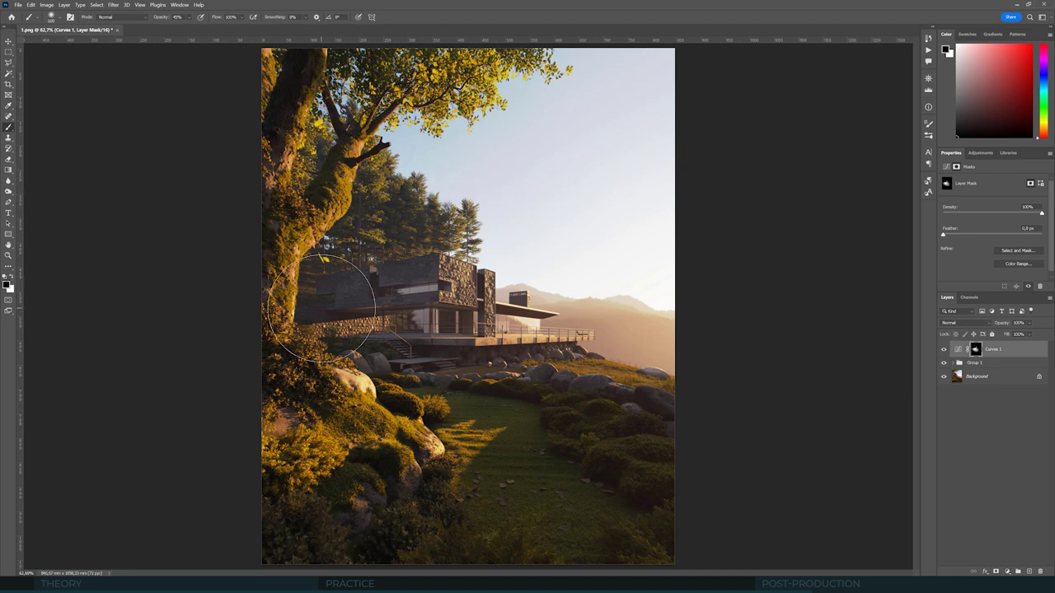
Step: Compare the image with and without the house-brightening Curves adjustment at several magnifications
key(bracketright)
key(bracketright)
key(bracketright)
key(ctrl+minus)
key(ctrl+minus)
click(944, 350)
click(944, 349)
key(ctrl+0)
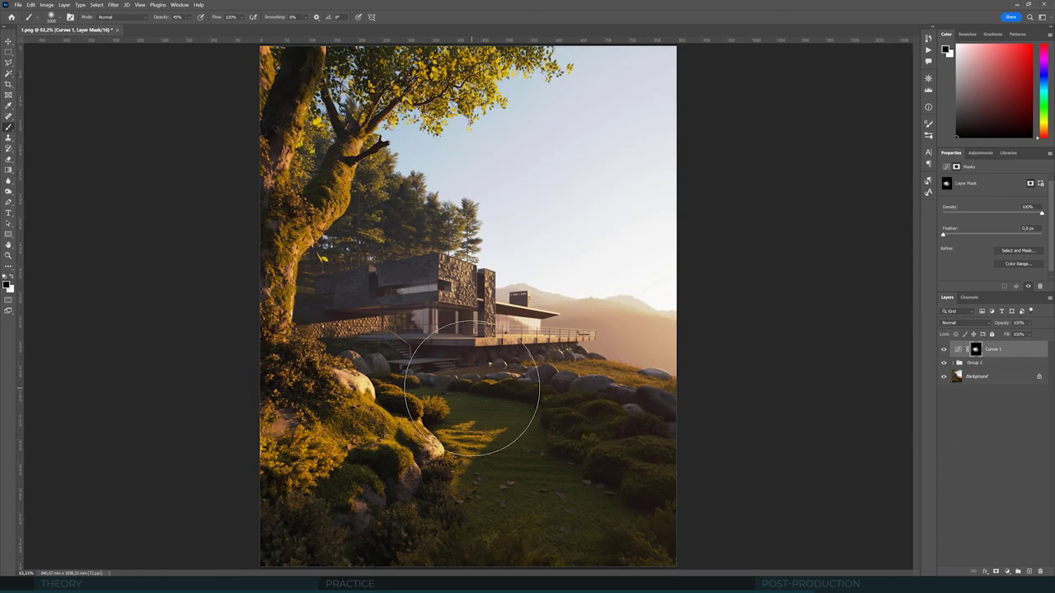
alt+scroll(592, 180, down, 1)
alt+scroll(541, 286, down, 2)
alt+scroll(542, 285, up, 1)
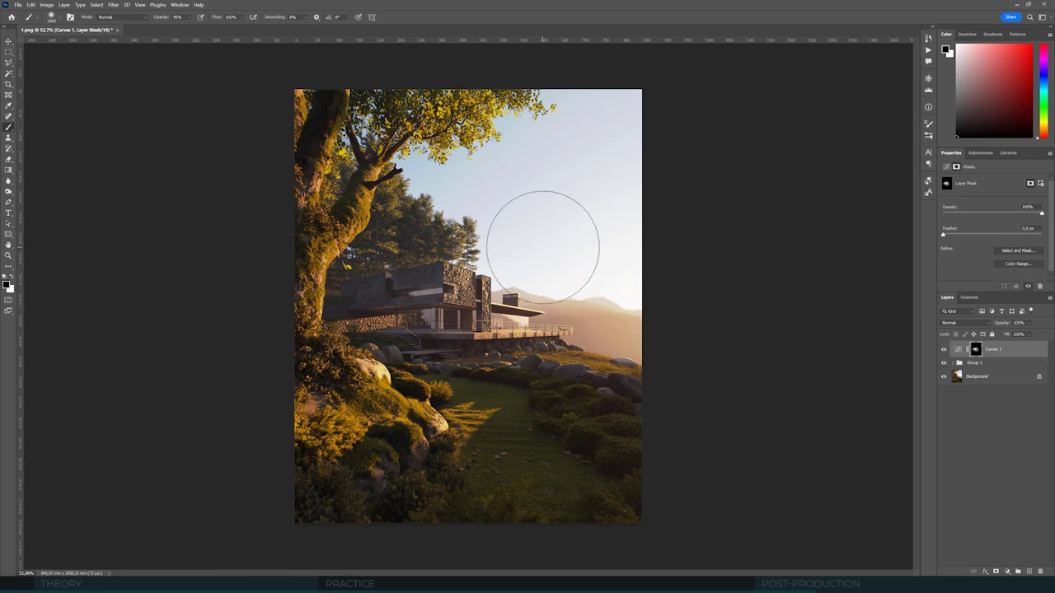
Step: Add a second Curves adjustment above the first and pull the midtones down to darken the whole image strongly
click(9, 42)
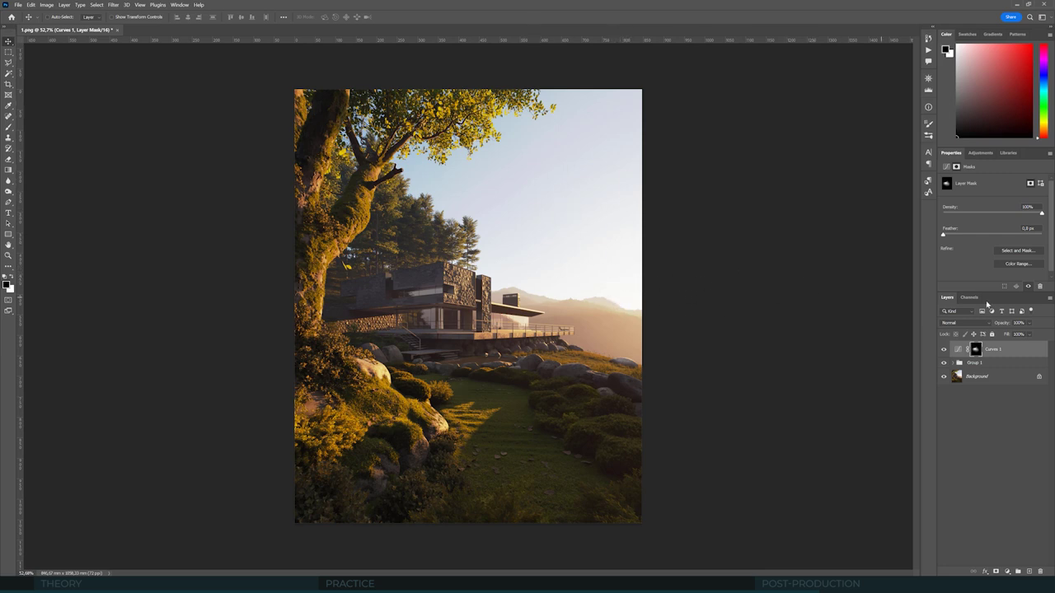
click(980, 154)
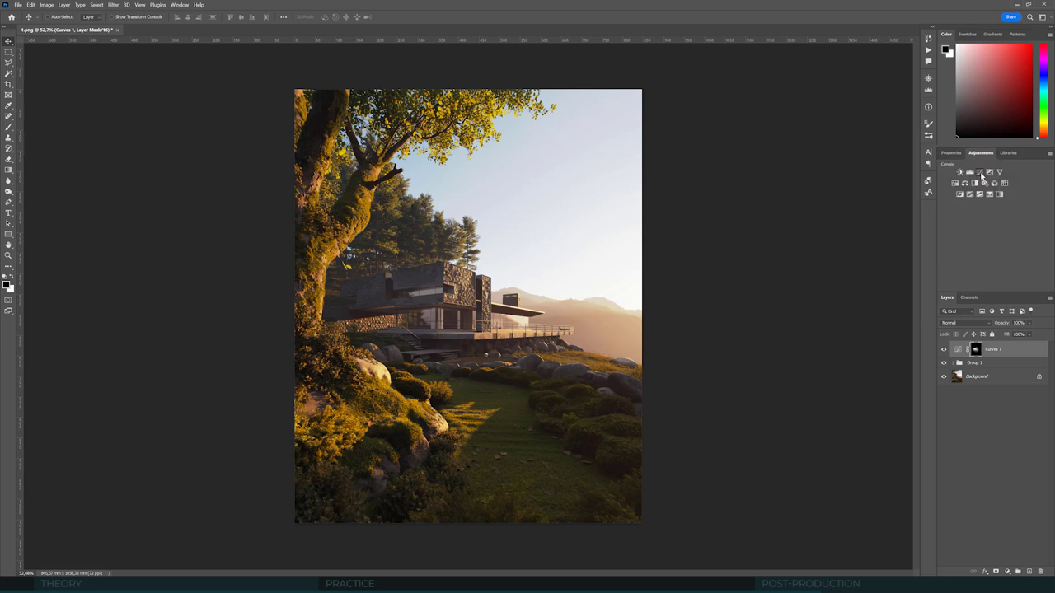
click(980, 172)
mouse_move(1013, 228)
mouse_down()
mouse_move(1016, 248)
mouse_move(1024, 226)
mouse_move(1004, 257)
mouse_move(1019, 224)
mouse_move(1026, 233)
mouse_move(1014, 232)
mouse_up()
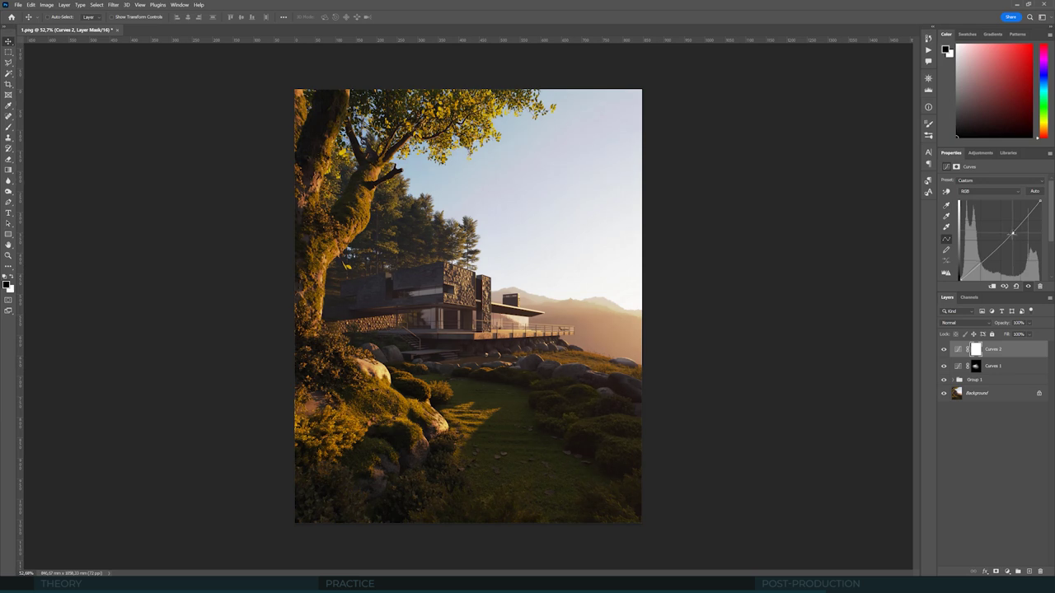
drag(1019, 229, 1023, 235)
key(Delete)
drag(1006, 242, 1007, 238)
drag(1006, 238, 1015, 247)
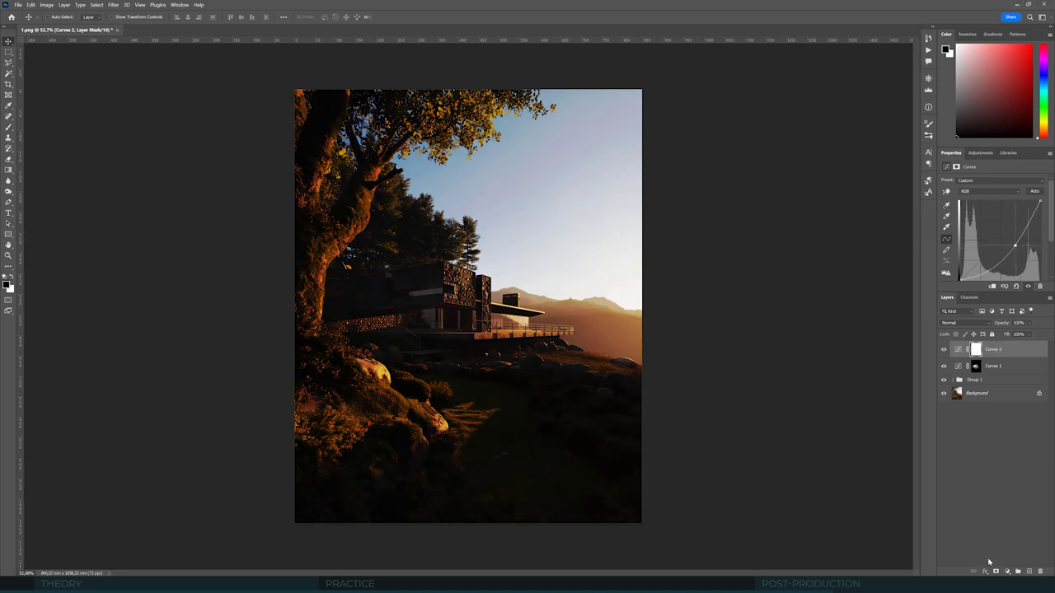
Step: In the new Curves layer's blending options, move and widely split the Underlying Layer black Blend If slider, then compare the effect
click(986, 572)
click(1011, 491)
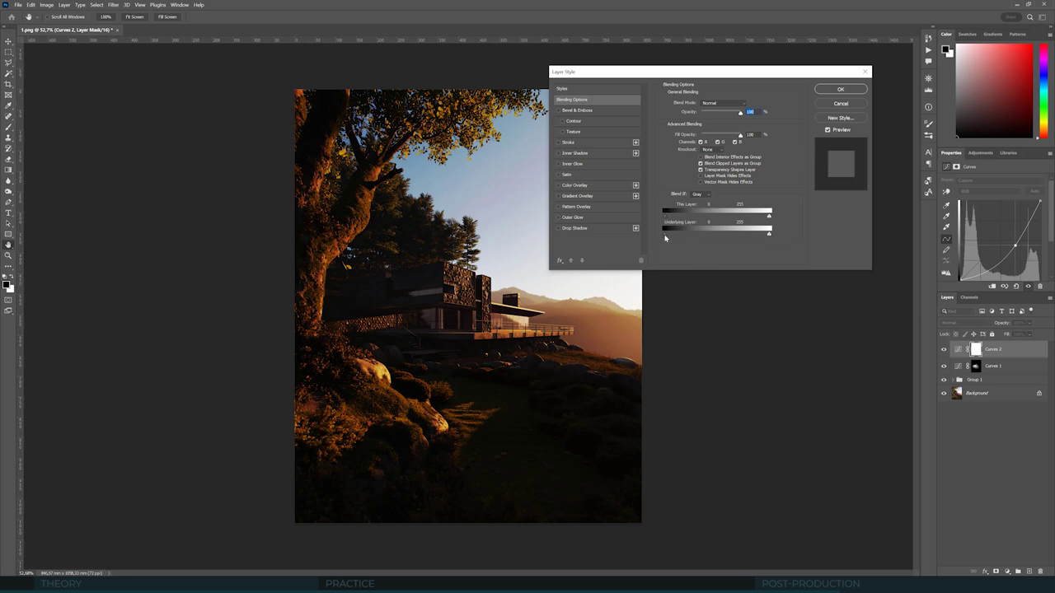
drag(669, 237, 687, 236)
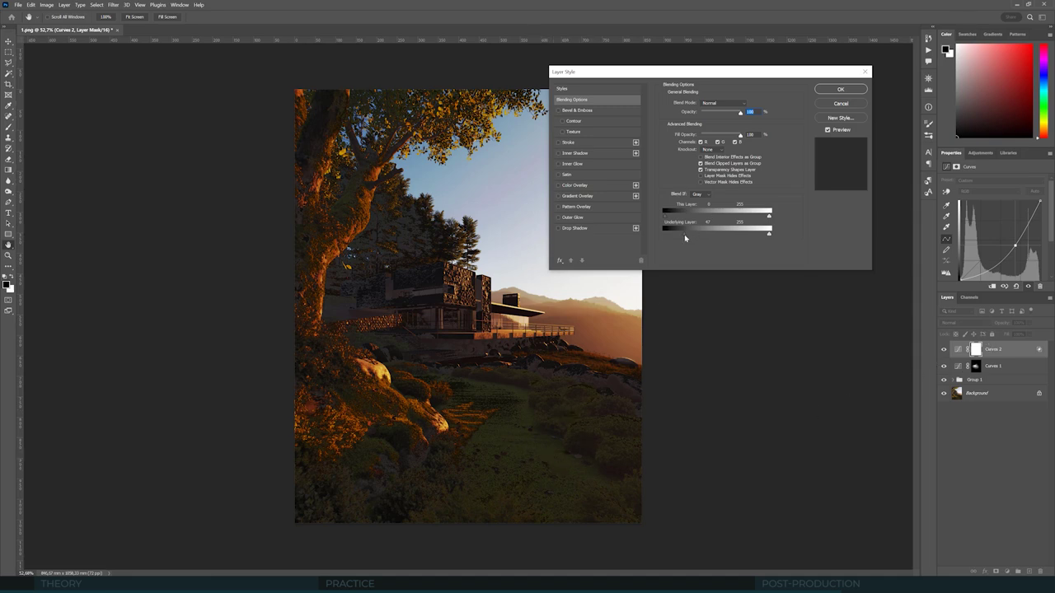
drag(684, 234, 720, 232)
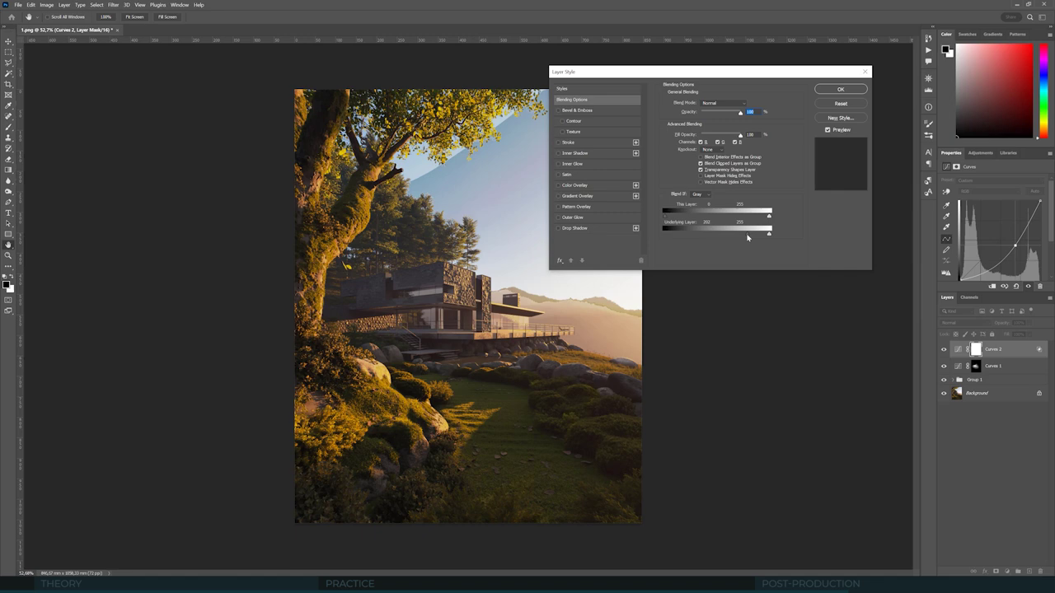
alt+drag(748, 235, 674, 234)
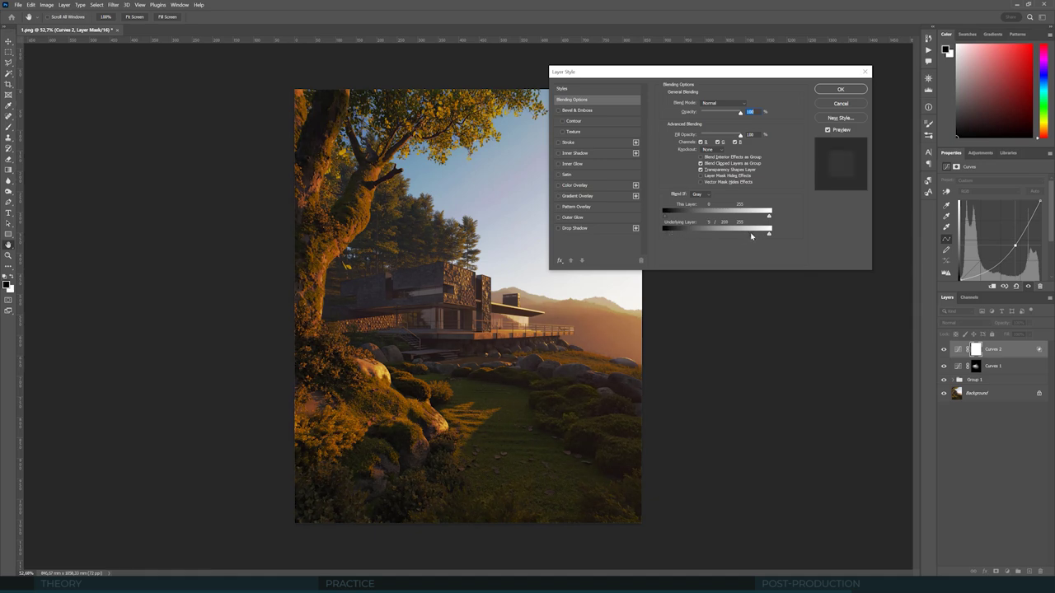
click(840, 89)
click(943, 350)
click(944, 350)
click(944, 350)
Step: Raise the split Underlying Layer black Blend If values to further protect the shadows, and compare the image with and without the darkening
click(985, 571)
key(Escape)
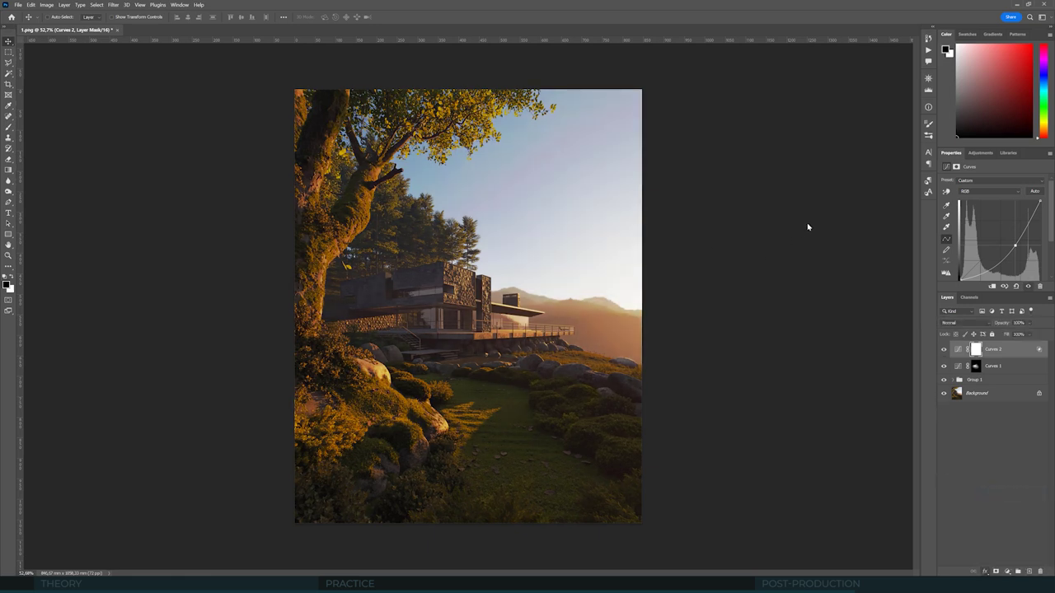
alt+drag(769, 237, 769, 238)
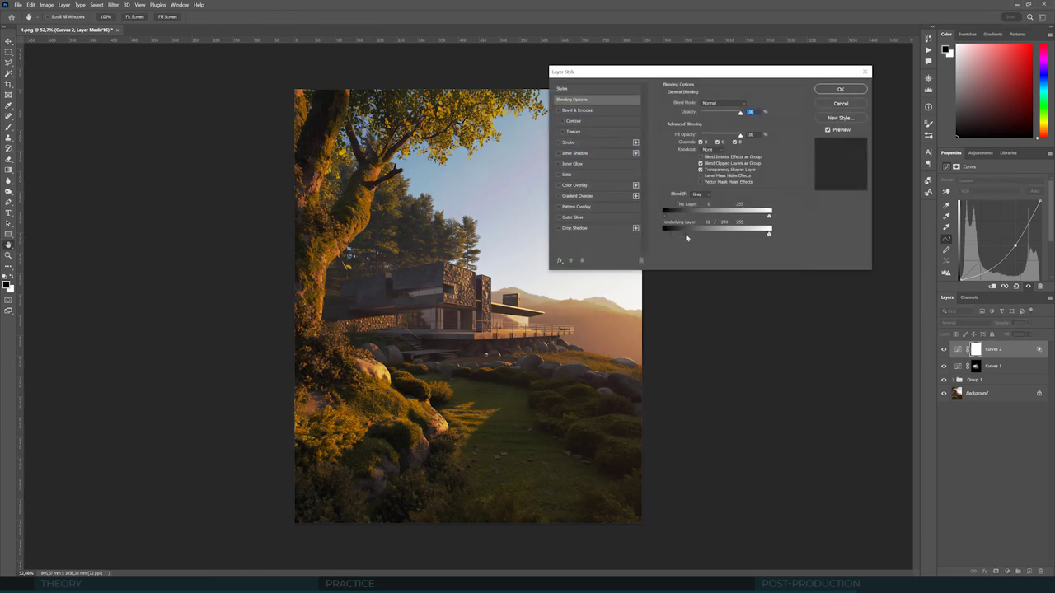
click(840, 89)
click(945, 350)
click(945, 350)
click(945, 350)
click(944, 349)
click(945, 350)
click(945, 349)
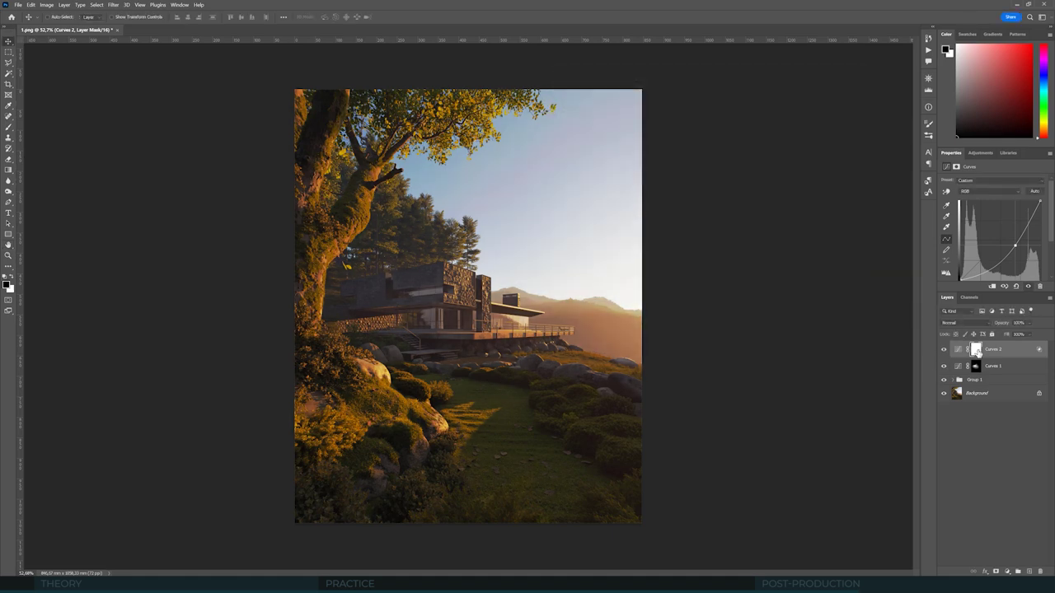
Step: Fill the darkening Curves adjustment's layer mask with black using the Paint Bucket
click(976, 350)
click(7, 171)
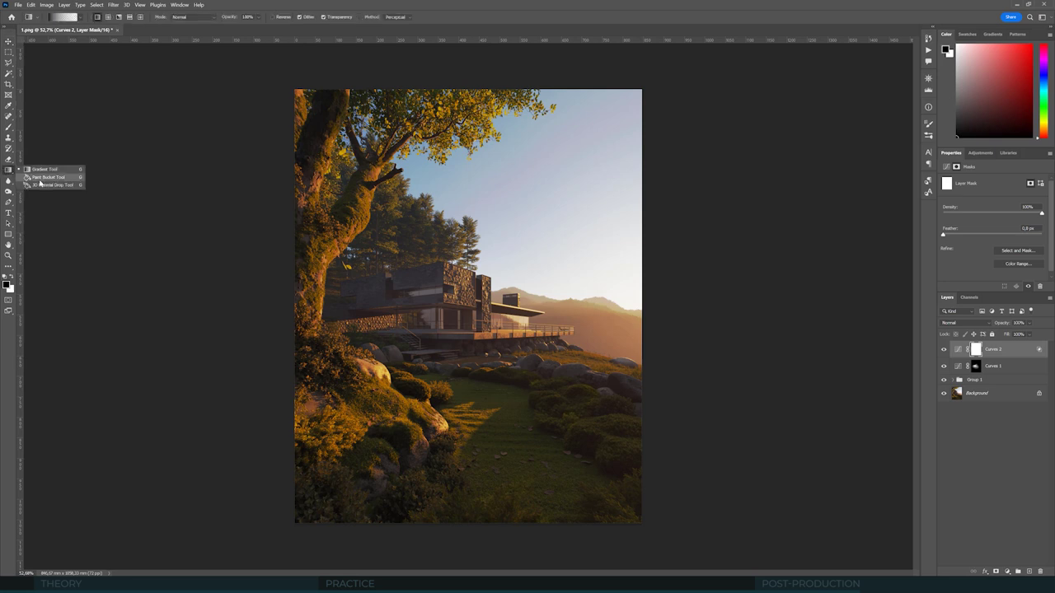
click(42, 178)
click(416, 279)
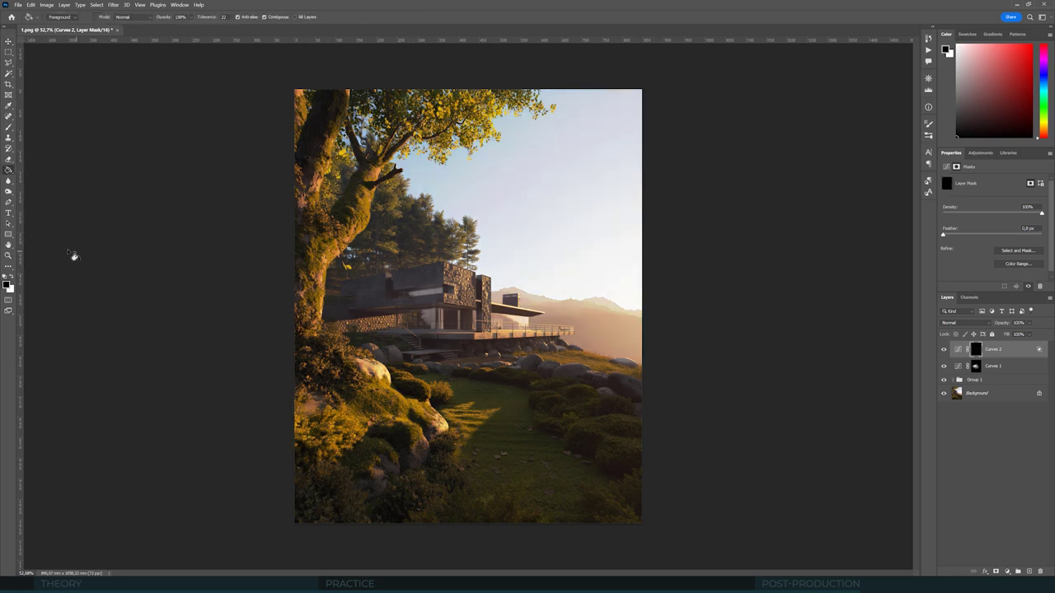
Step: Paint white on the darkening Curves mask over the sky and the foreground bushes with a soft brush at 45% opacity
click(8, 128)
key(x)
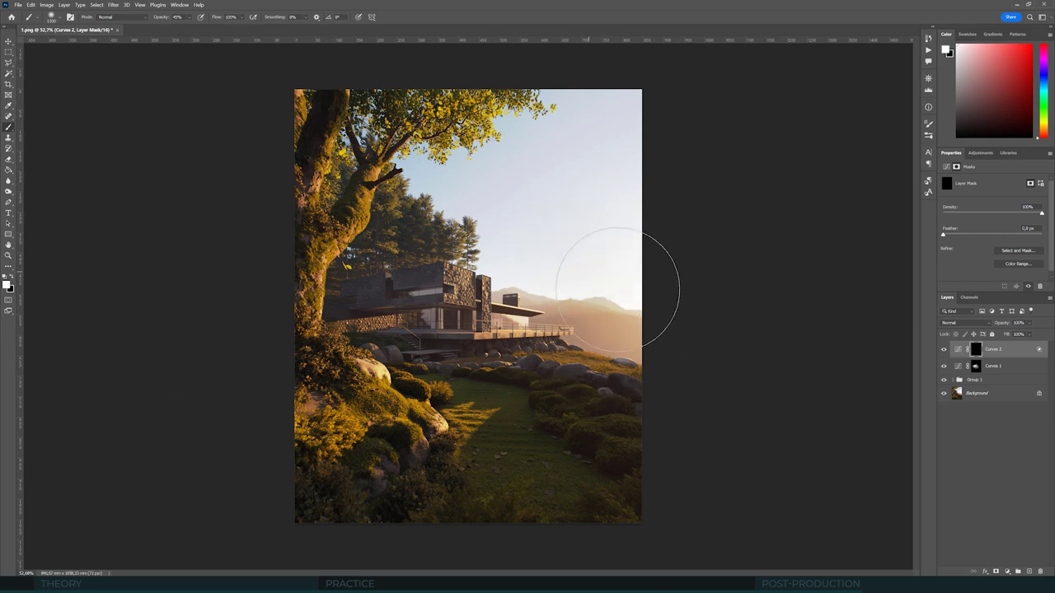
mouse_move(532, 233)
mouse_down()
mouse_move(547, 207)
mouse_move(449, 140)
mouse_move(624, 165)
mouse_move(584, 213)
mouse_move(568, 165)
mouse_move(563, 198)
mouse_move(579, 266)
mouse_move(562, 200)
mouse_move(492, 179)
mouse_move(561, 195)
mouse_move(608, 254)
mouse_move(614, 242)
mouse_move(569, 159)
mouse_move(579, 224)
mouse_move(513, 300)
mouse_up()
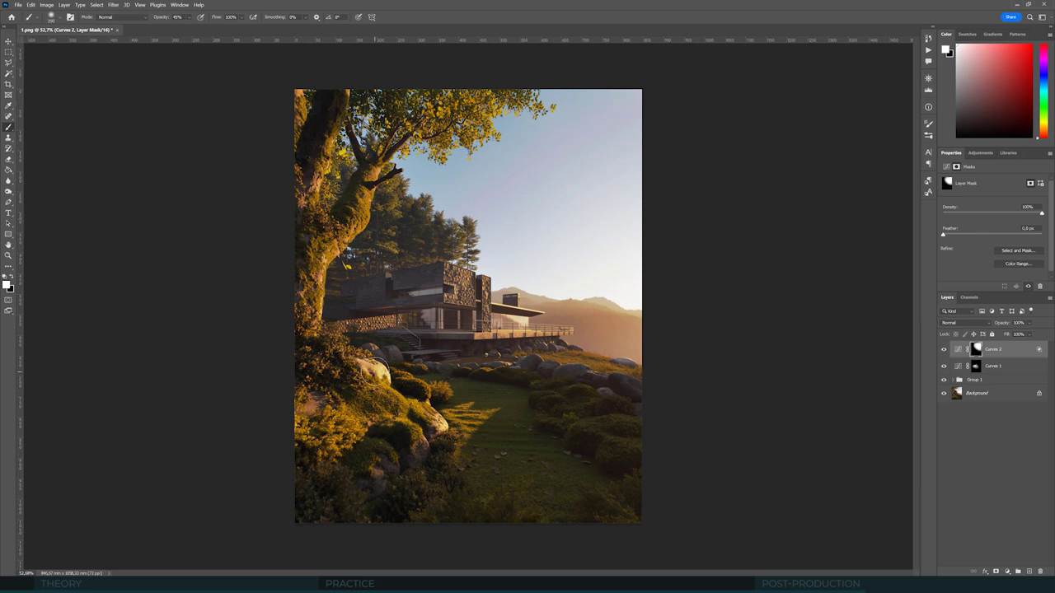
key(bracketright)
key(bracketright)
key(bracketright)
drag(400, 387, 361, 402)
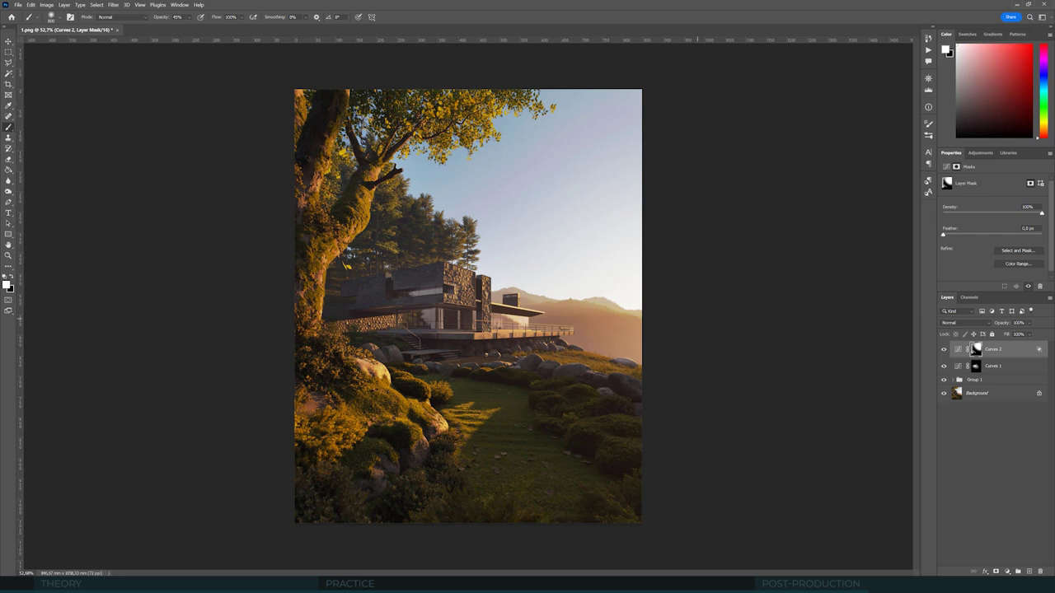
drag(404, 472, 493, 486)
Step: Compare the image with and without the masked darkening Curves adjustment at different magnifications
click(944, 349)
click(945, 350)
click(944, 350)
click(945, 350)
alt+scroll(601, 236, down, 2)
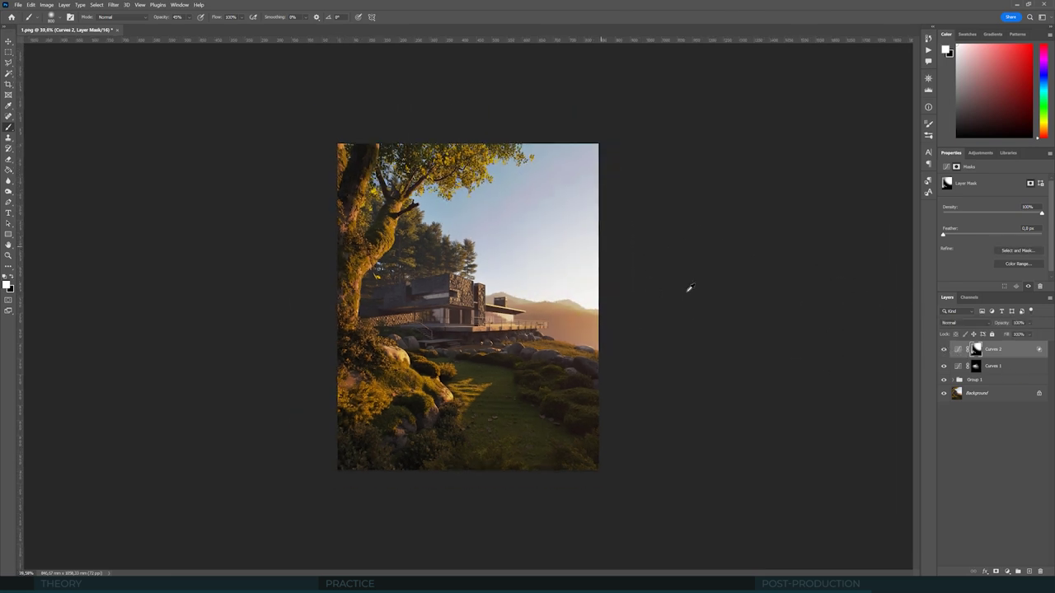
click(943, 350)
click(944, 350)
click(944, 349)
click(944, 349)
alt+scroll(570, 127, up, 2)
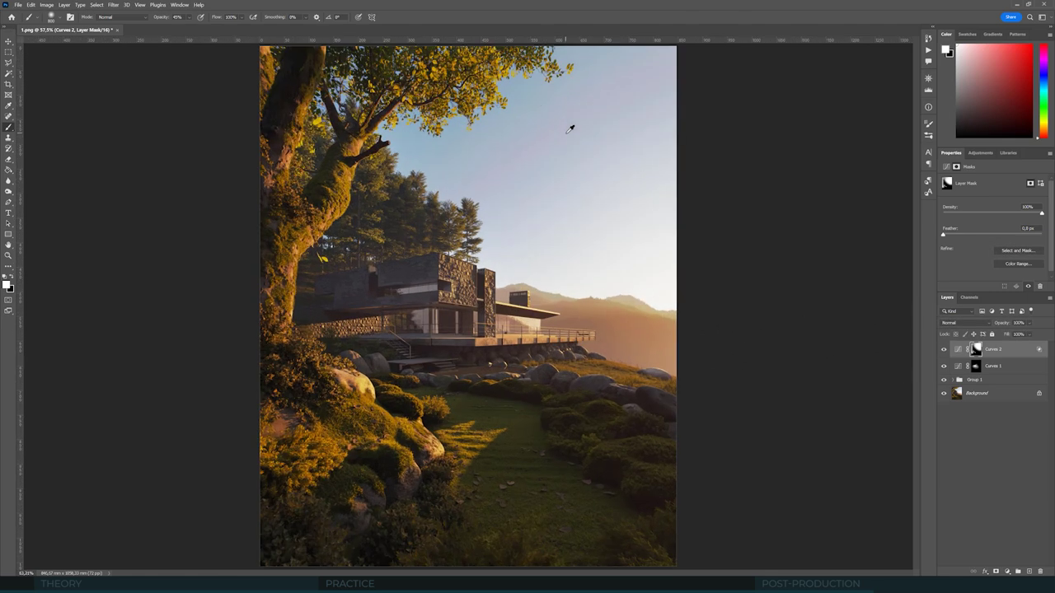
alt+scroll(578, 182, down, 1)
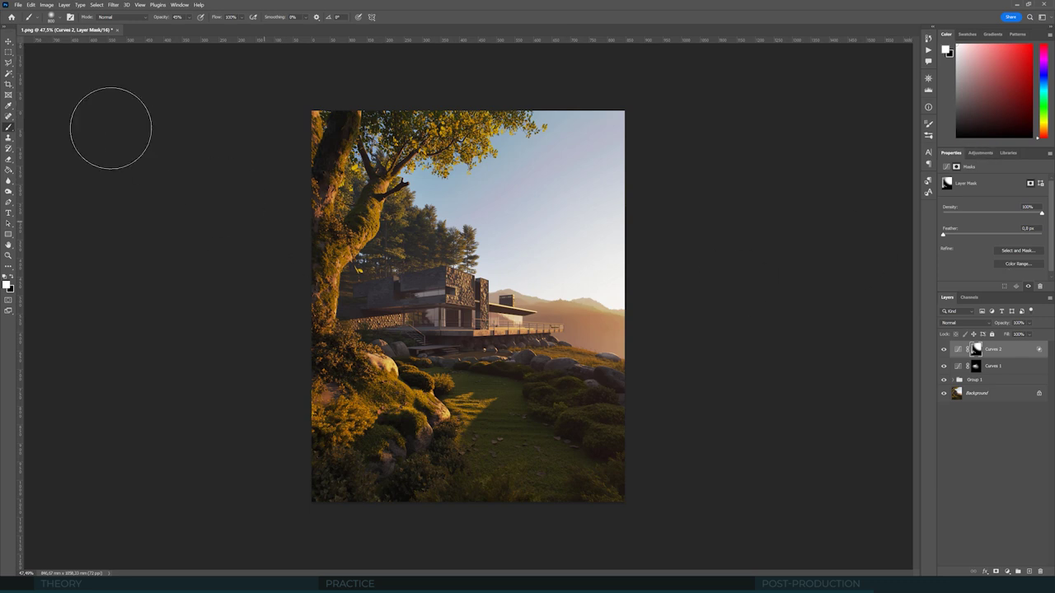
Step: Add a Color Balance adjustment on top and shift its Shadows tone to -4 toward cyan and slightly toward blue
click(9, 42)
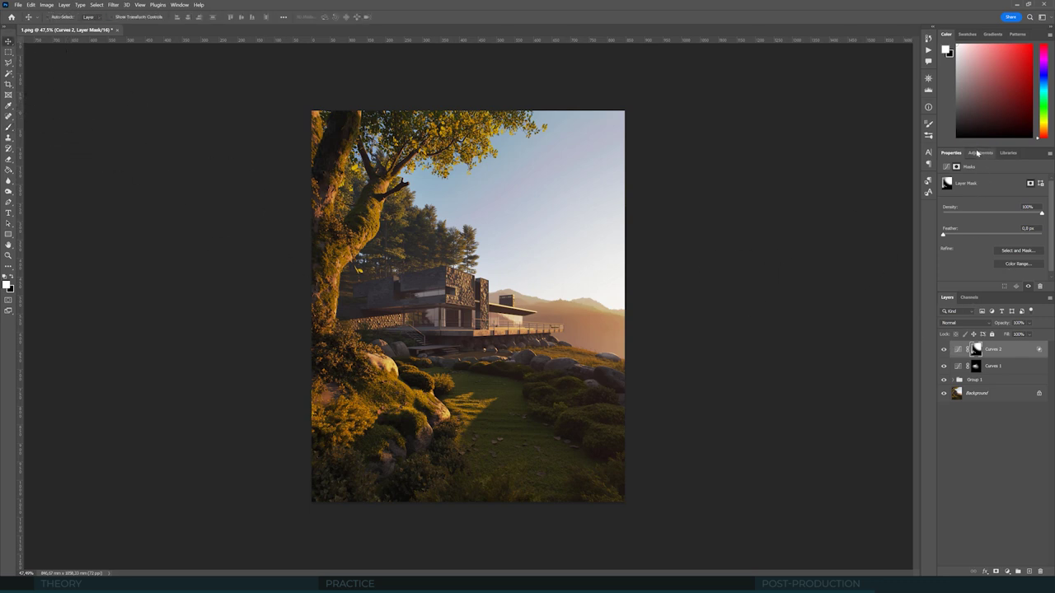
click(980, 154)
click(965, 183)
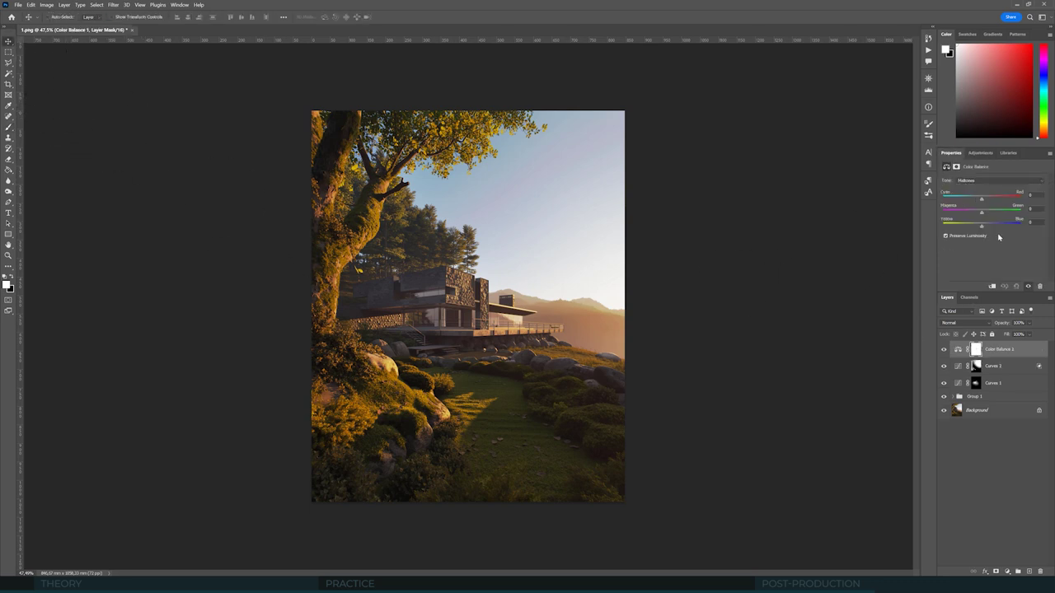
click(977, 181)
click(977, 188)
click(986, 225)
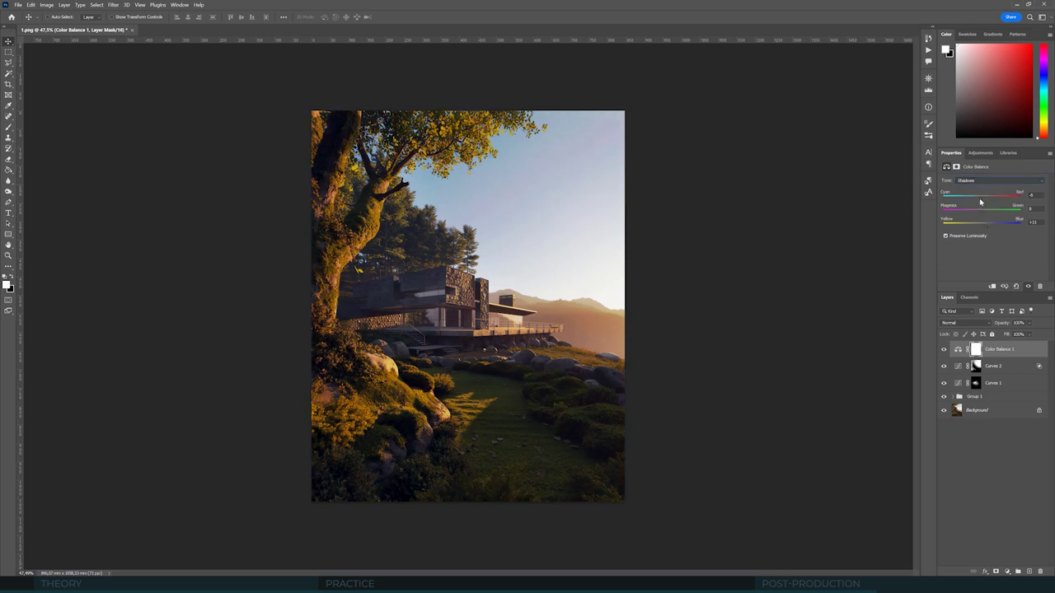
click(979, 200)
Step: Compare the image with and without the Color Balance adjustment and check its available tone ranges
click(945, 350)
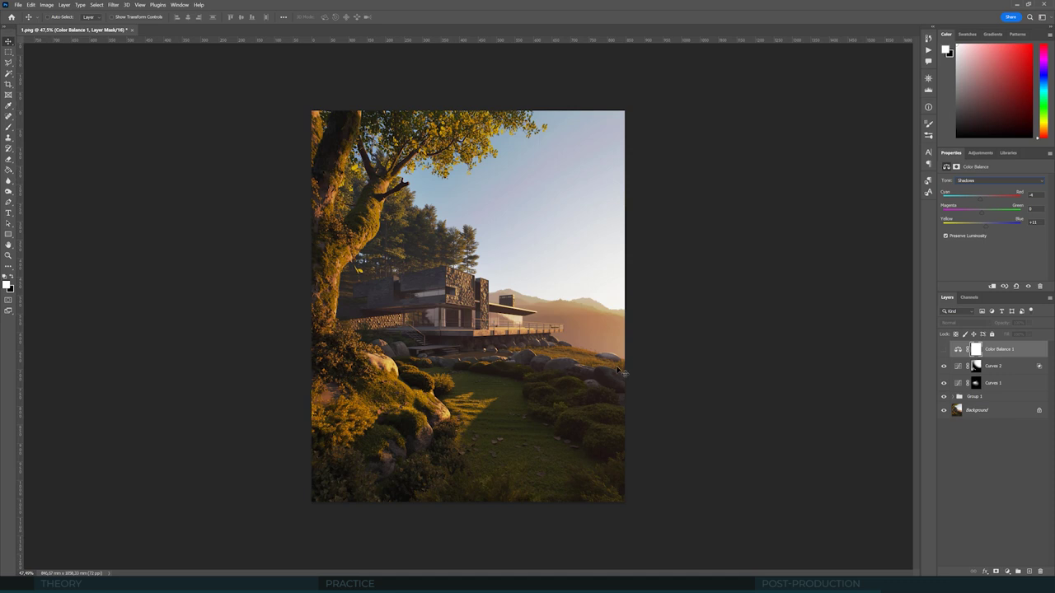
click(944, 350)
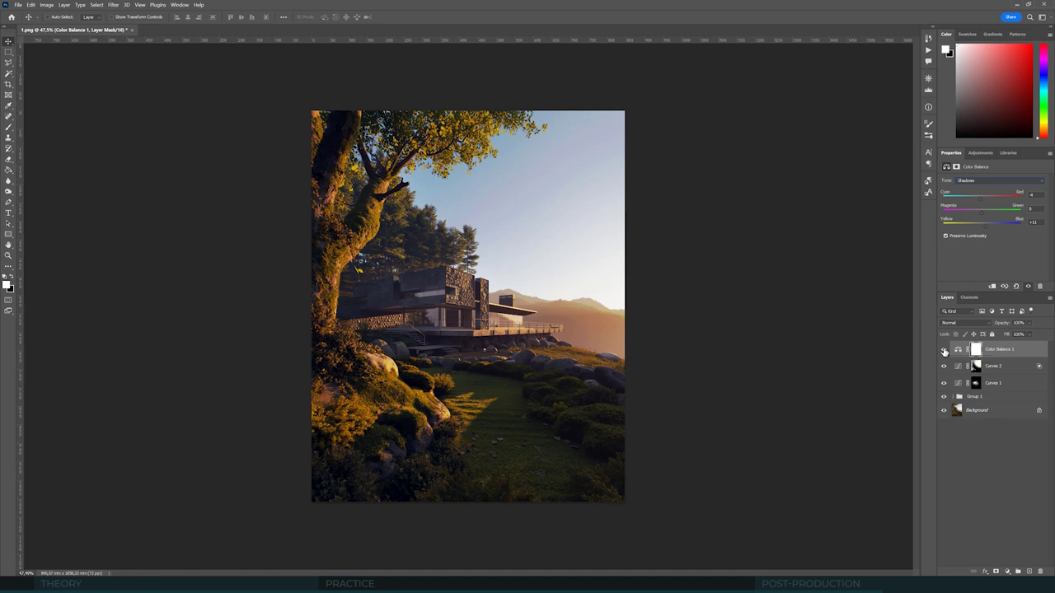
click(945, 351)
click(944, 350)
click(944, 351)
click(944, 351)
click(987, 182)
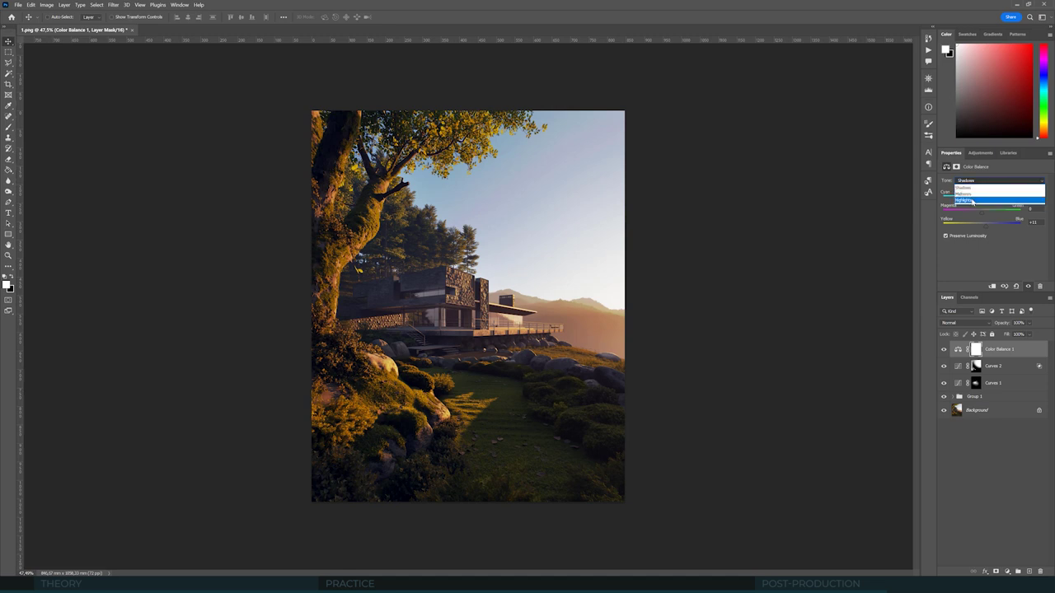
click(1006, 241)
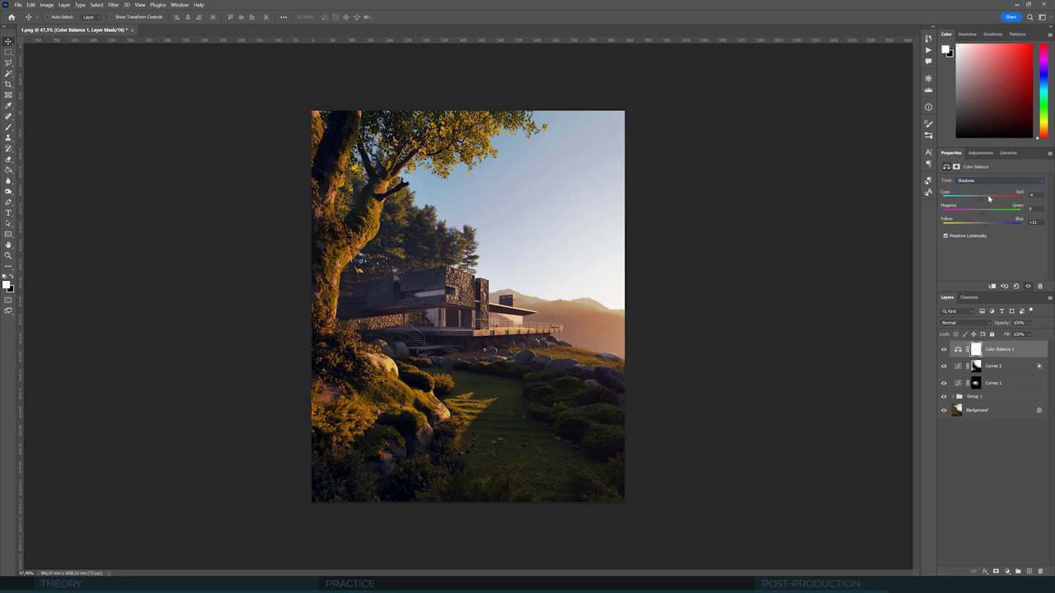
Step: Hide the Color Balance layer and add a Gradient Map adjustment above it
click(944, 351)
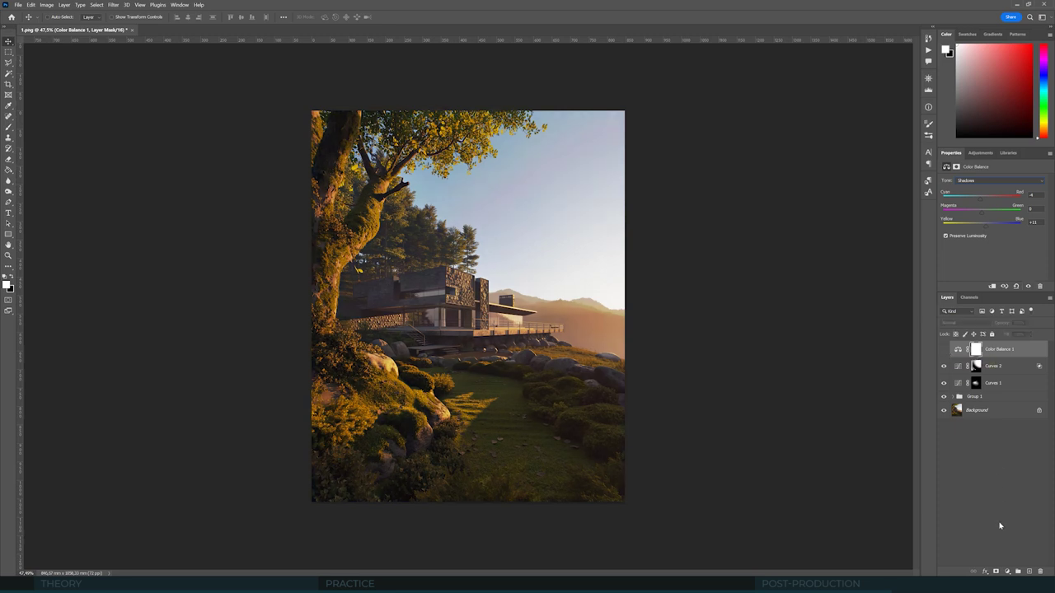
click(1007, 572)
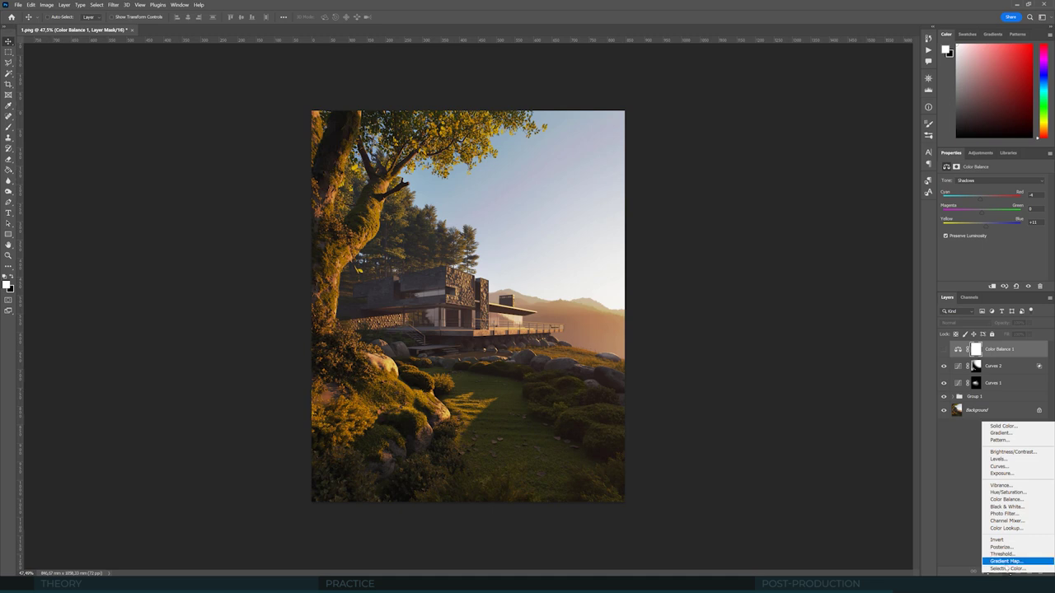
click(1007, 561)
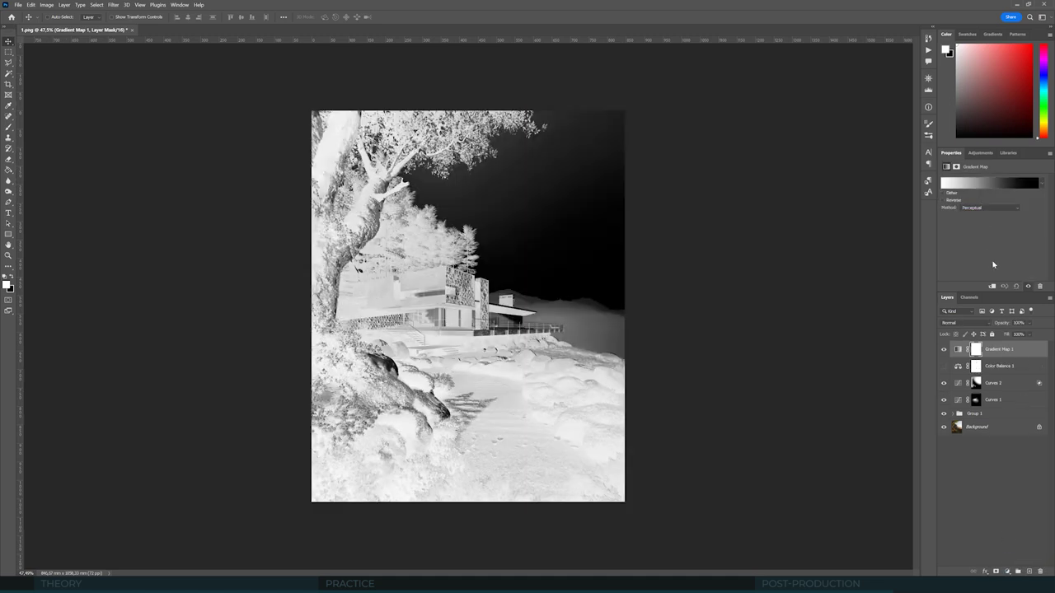
Step: Set the gradient map's start stop to black and its end stop to white, keeping the editor clear of the image
click(975, 185)
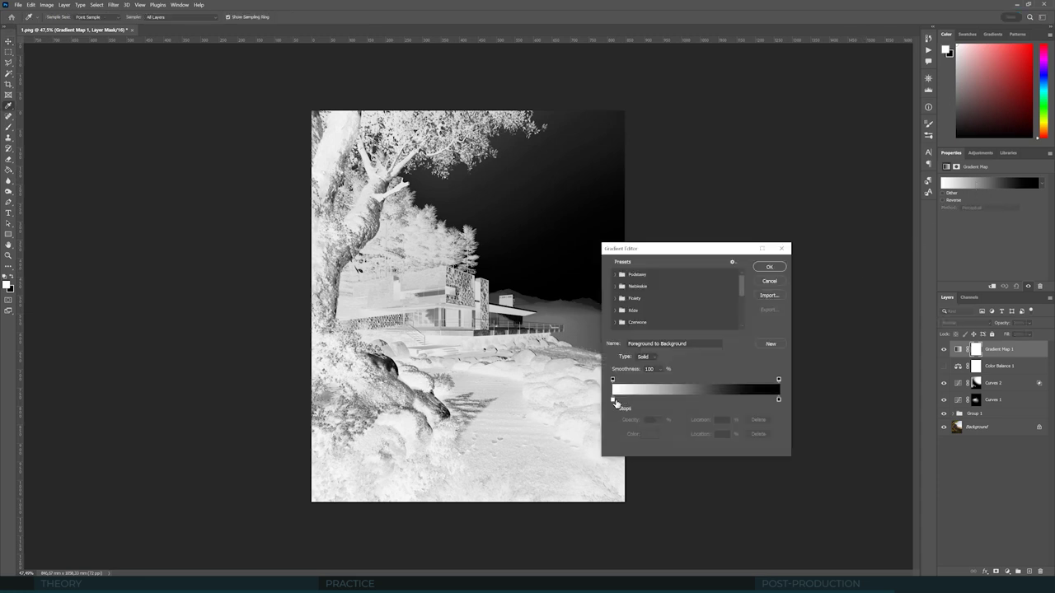
double_click(613, 401)
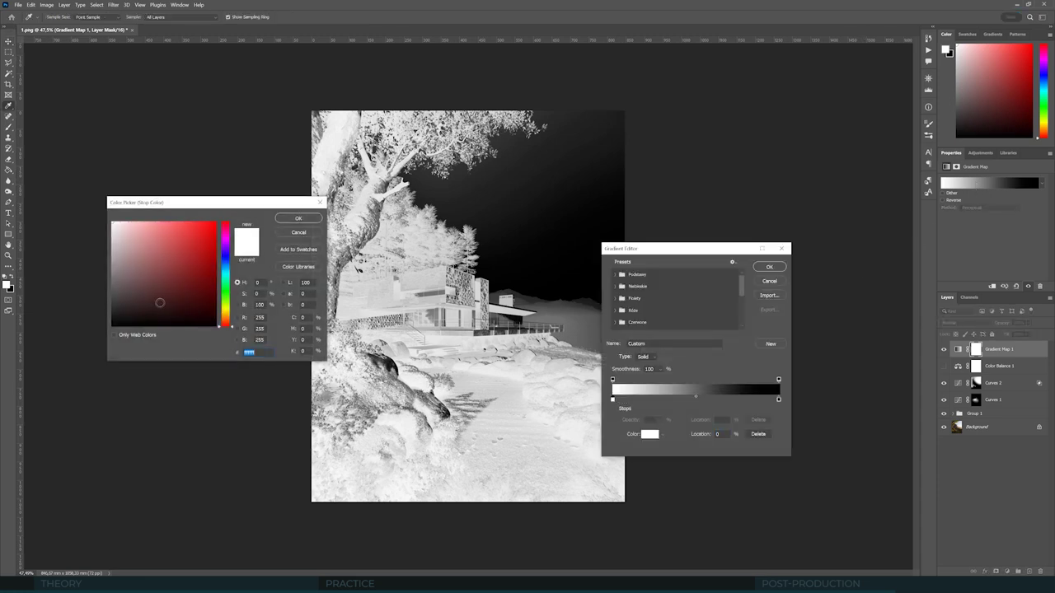
drag(161, 303, 83, 332)
click(298, 217)
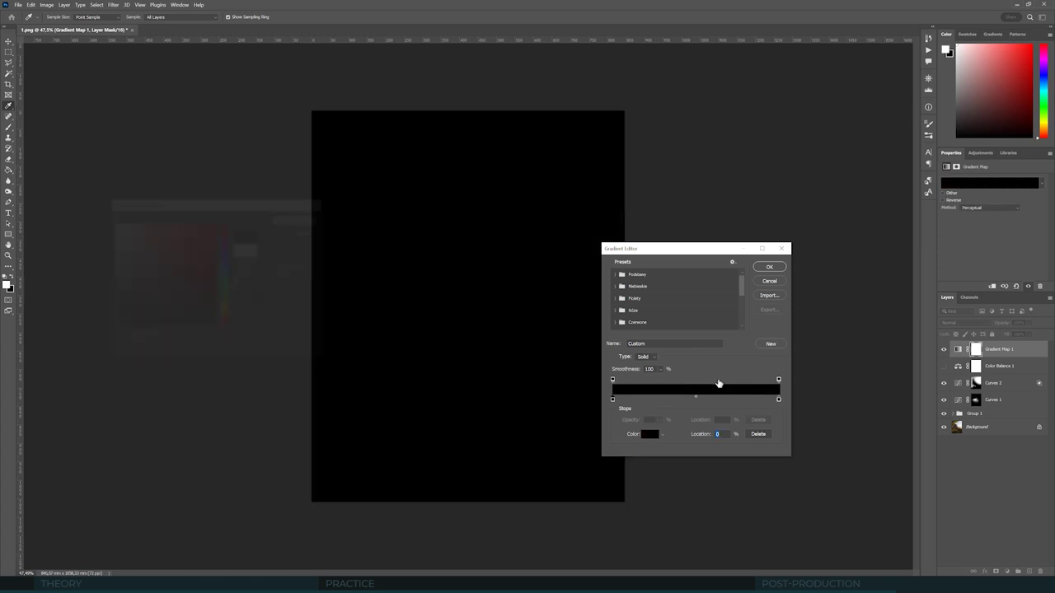
double_click(779, 401)
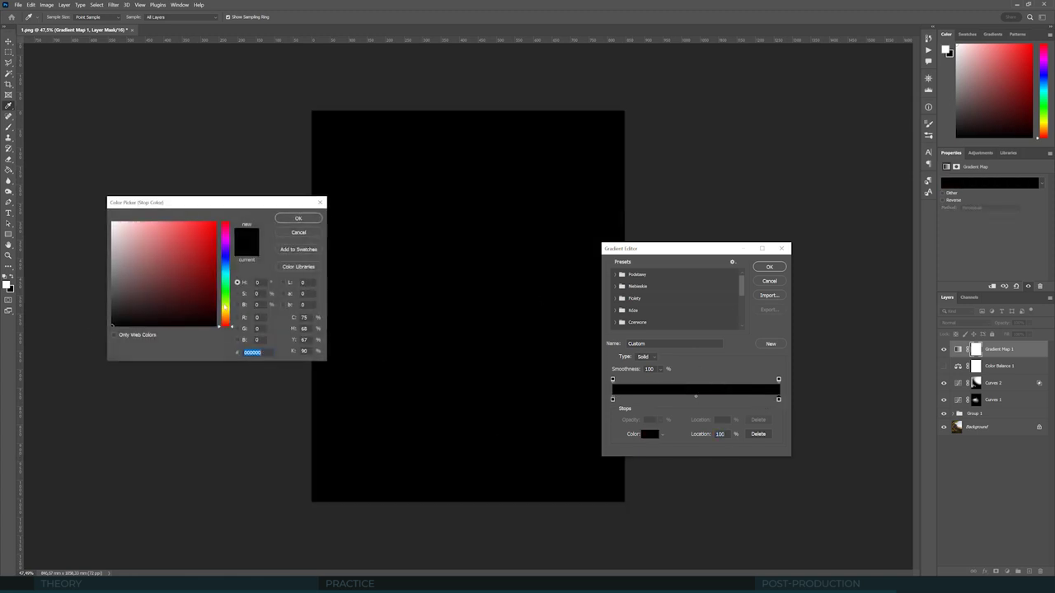
drag(115, 224, 93, 202)
click(298, 218)
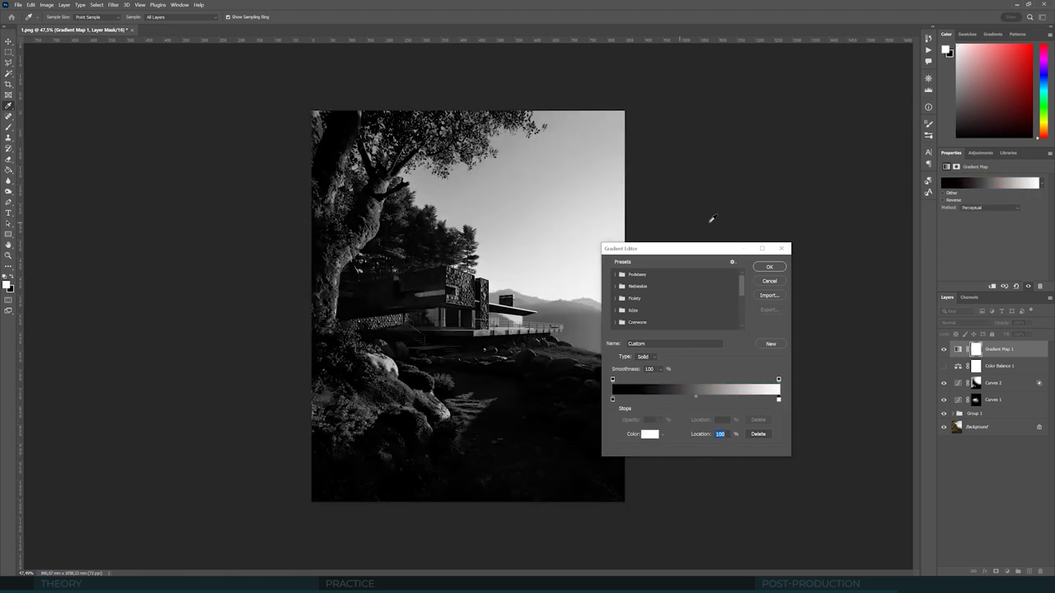
drag(688, 248, 766, 171)
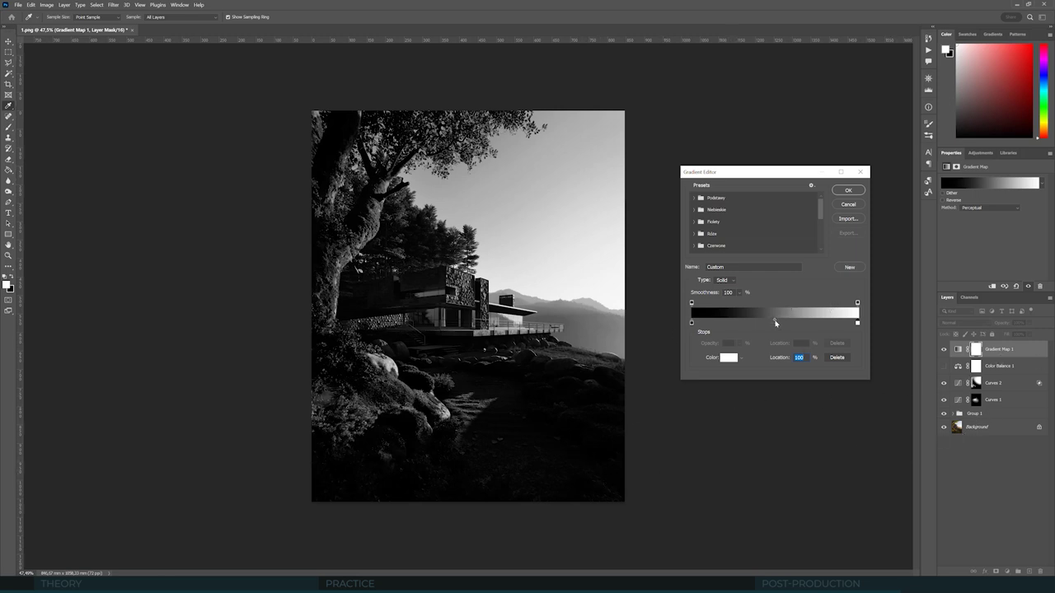
Step: Try a dark red (#913131) on an extra gradient stop at 23%, cancel the color and remove the stop
mouse_move(775, 323)
mouse_down()
mouse_move(731, 322)
mouse_move(778, 323)
mouse_move(757, 323)
mouse_up()
click(729, 324)
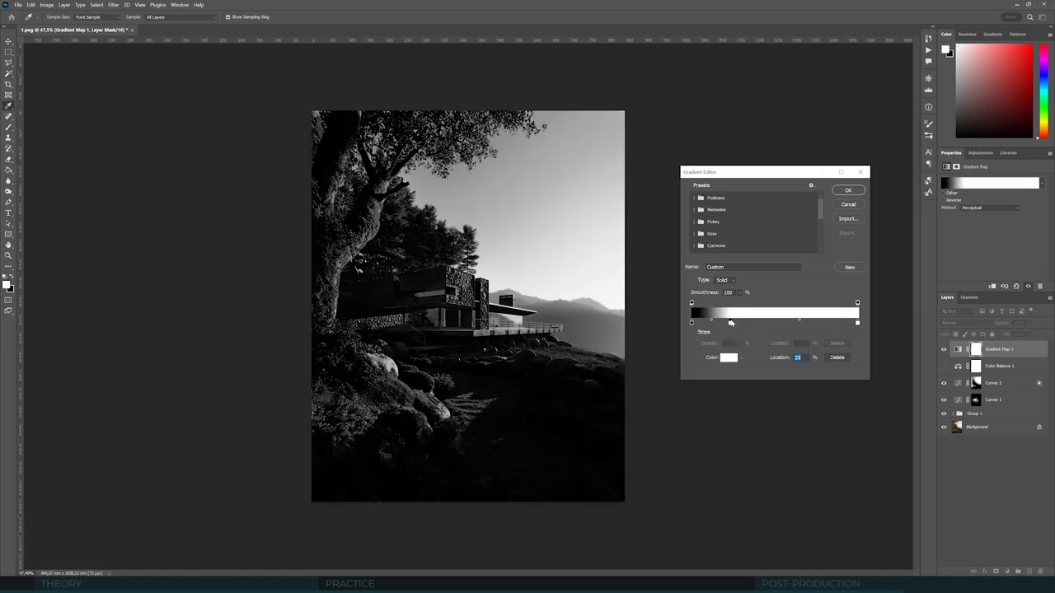
double_click(730, 323)
click(181, 266)
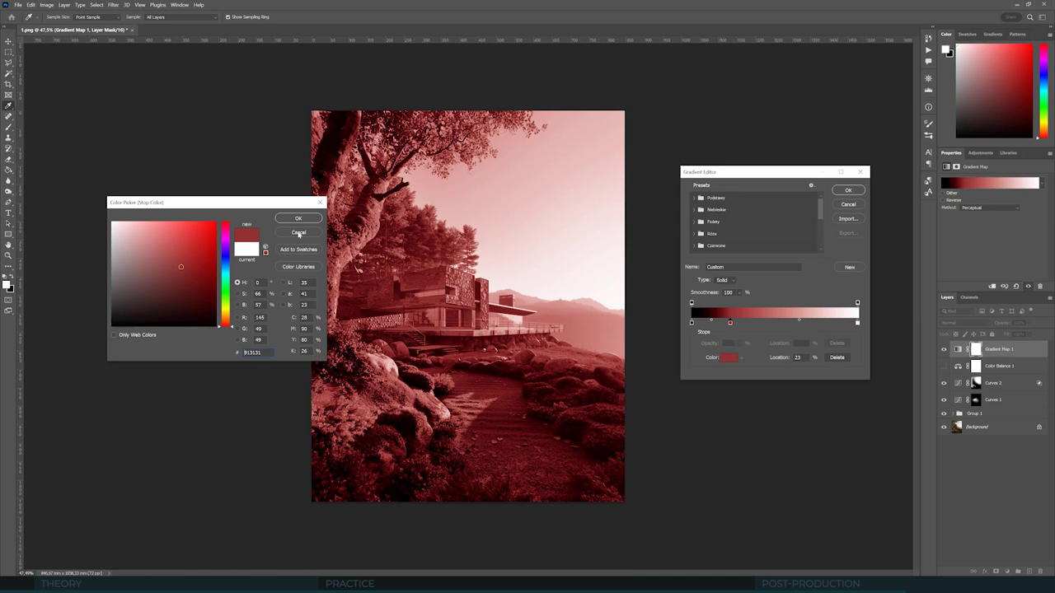
click(298, 233)
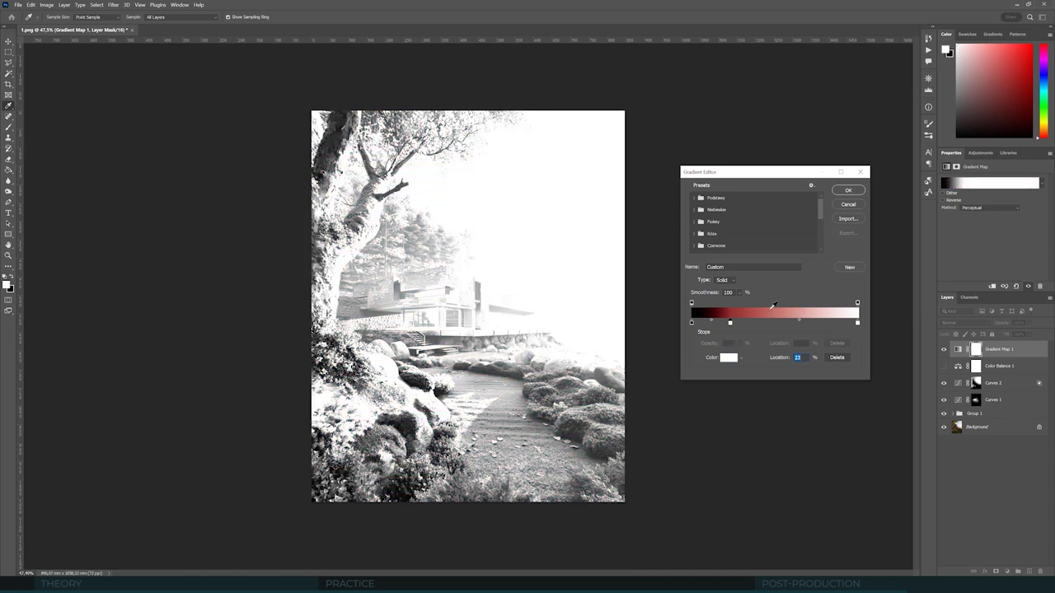
drag(731, 323, 732, 333)
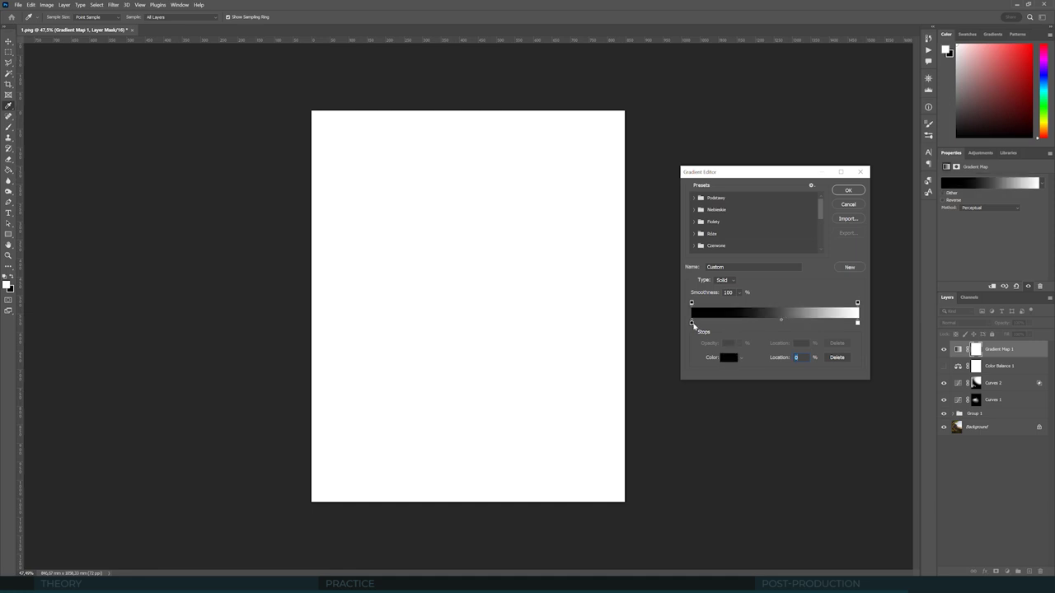
Step: Set both end stops of the gradient to a neutral mid gray of 52% brightness and apply the gradient
double_click(692, 324)
drag(122, 265, 100, 272)
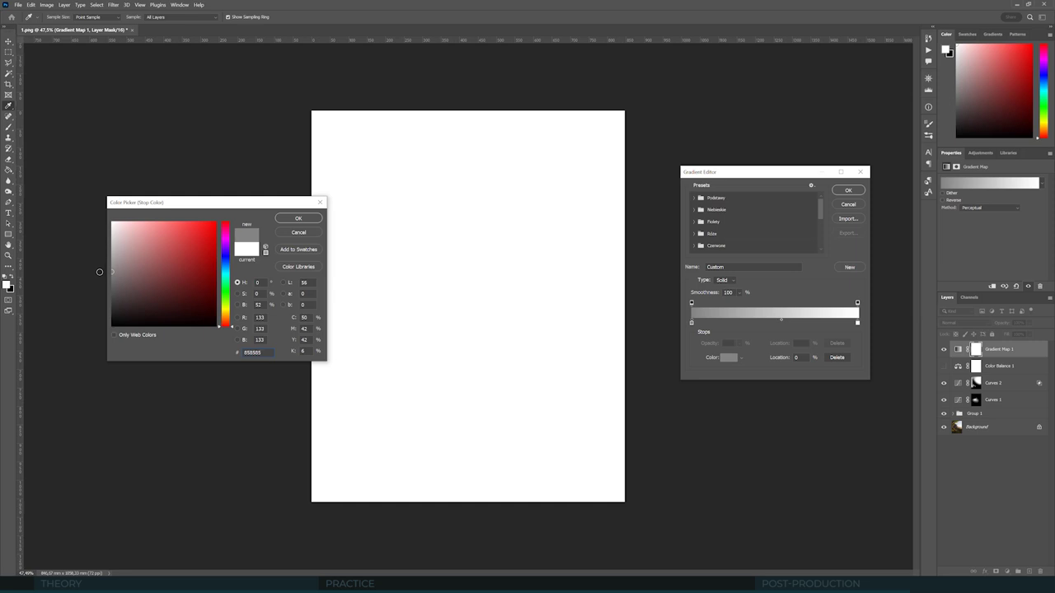
click(299, 219)
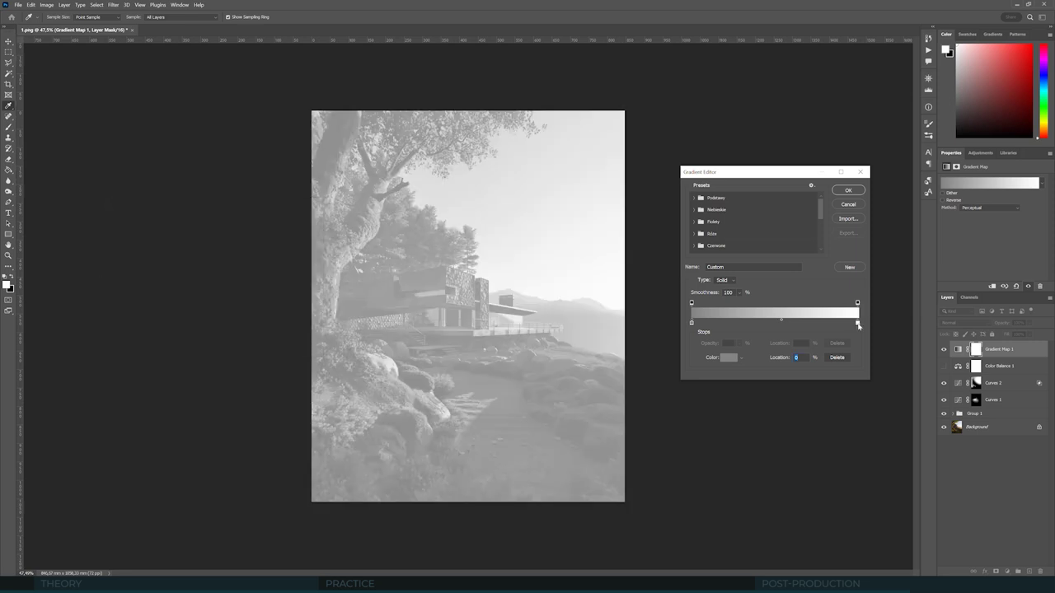
click(857, 322)
double_click(857, 322)
drag(135, 299, 99, 272)
click(298, 219)
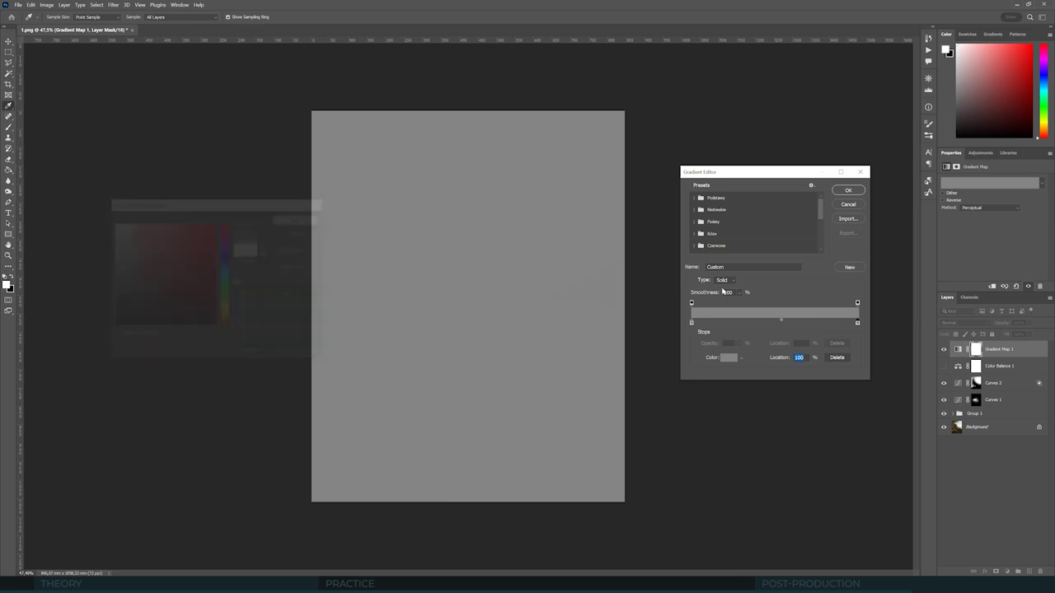
click(848, 192)
Step: Set the Gradient Map layer's blend mode to Overlay
click(950, 324)
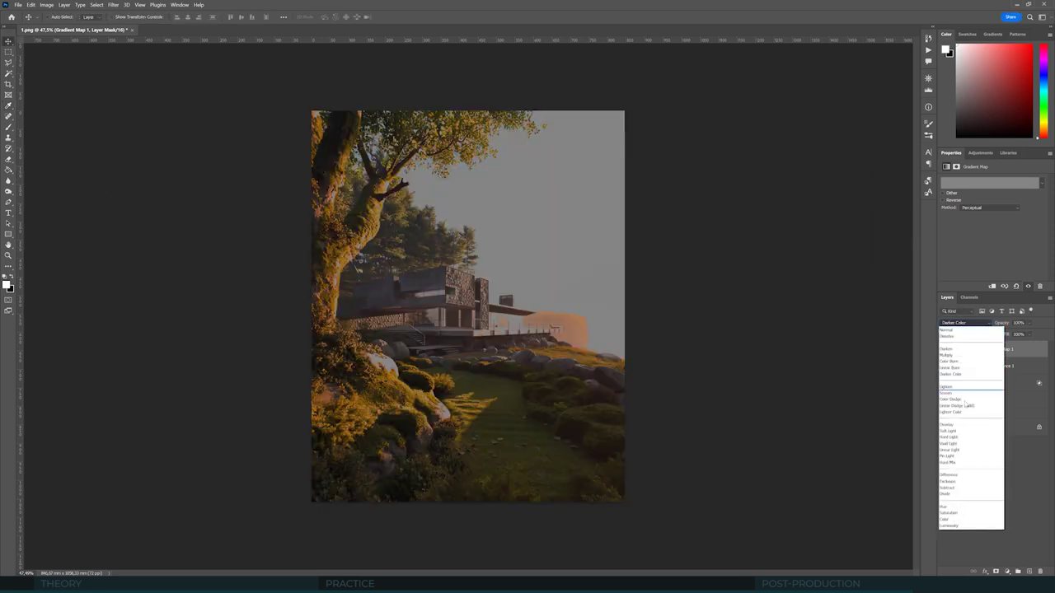
click(969, 429)
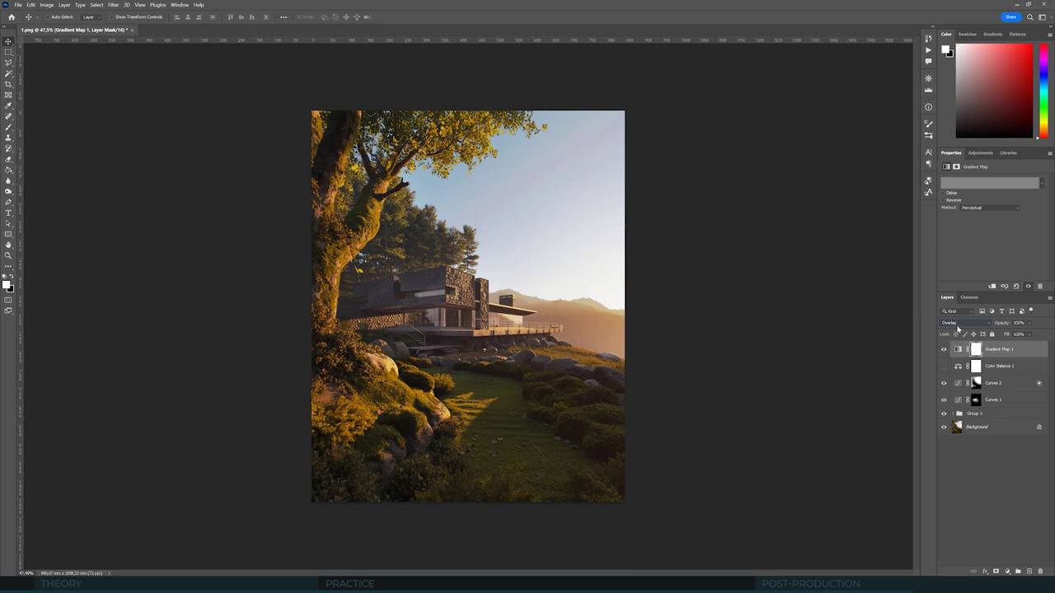
click(956, 324)
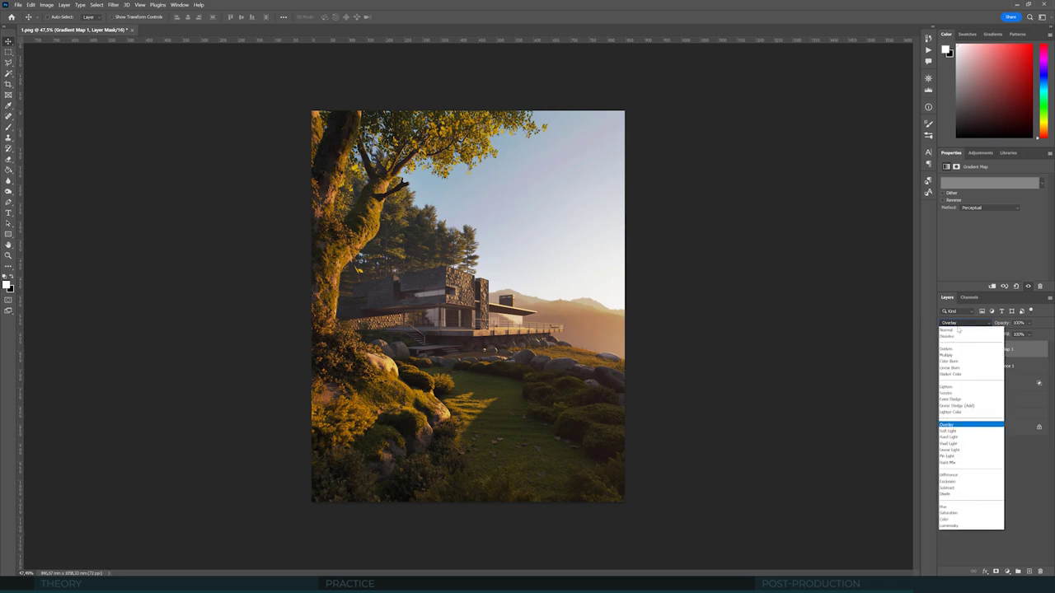
click(958, 425)
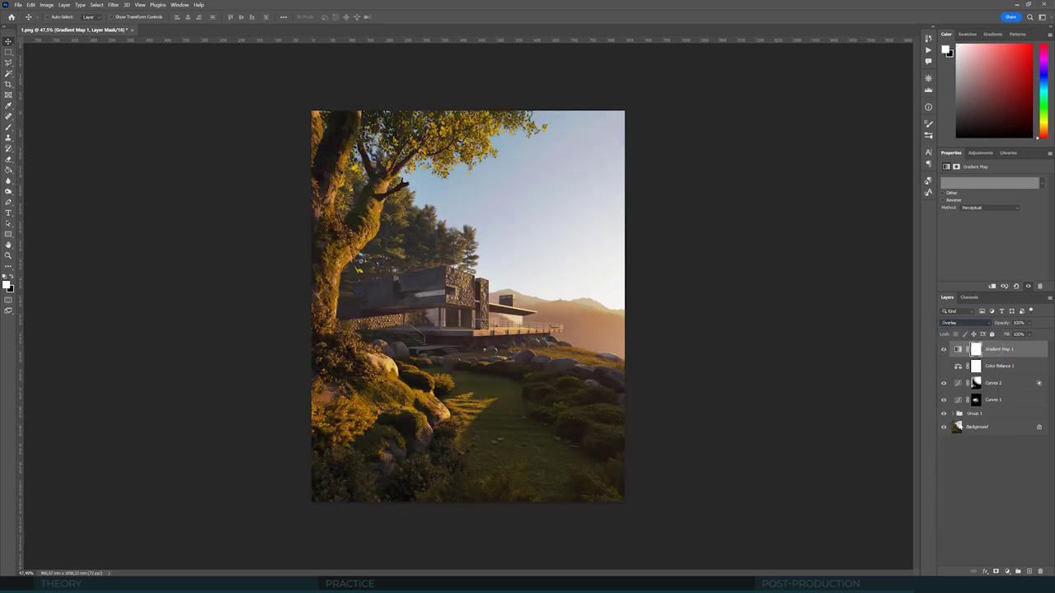
Step: Compare the image with and without the Gradient Map adjustment
click(944, 351)
click(945, 351)
click(945, 351)
click(944, 351)
click(943, 350)
click(945, 350)
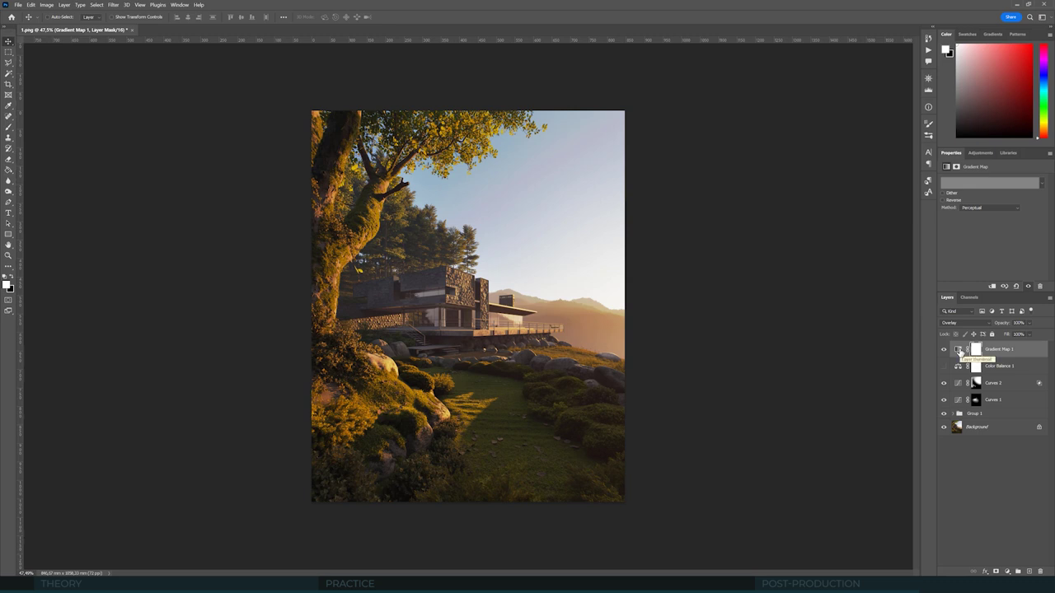
Step: Reopen the gradient for editing and try black on its start stop before returning that stop to mid gray
click(952, 184)
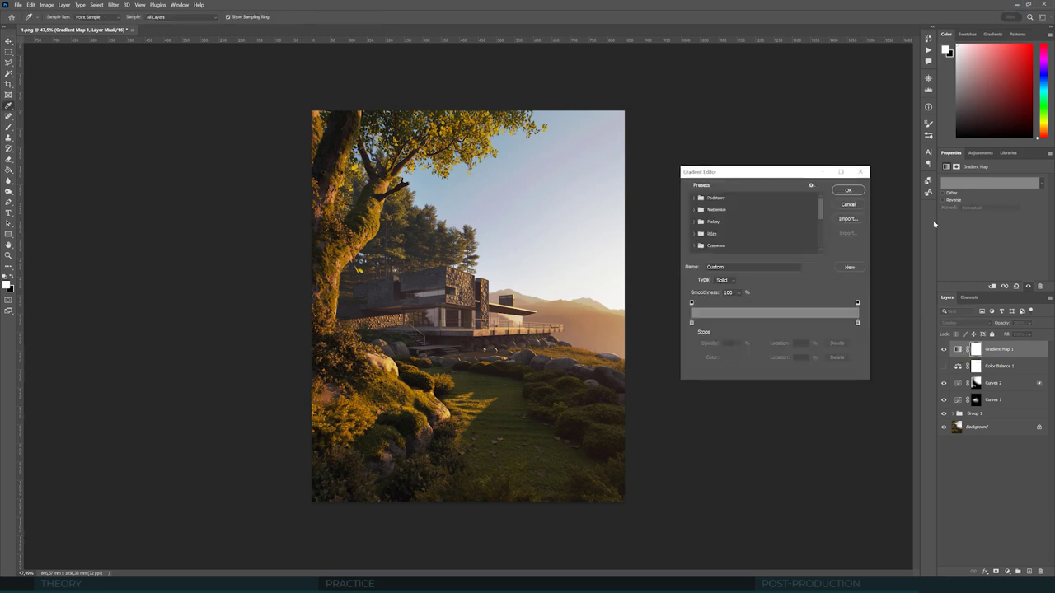
click(692, 323)
click(729, 357)
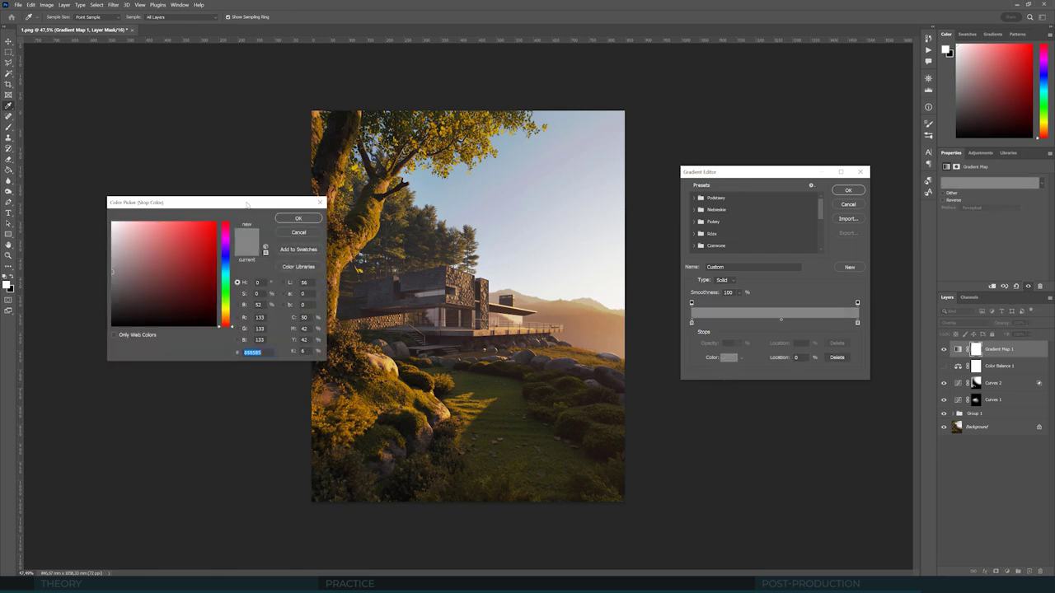
drag(248, 205, 210, 148)
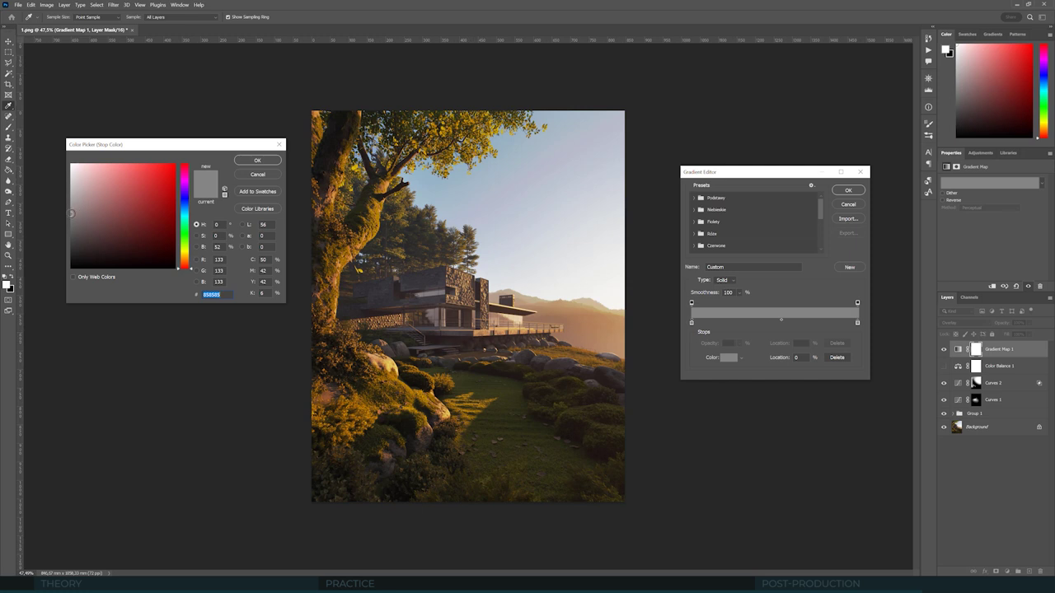
mouse_move(70, 213)
mouse_down()
mouse_move(68, 171)
mouse_move(66, 272)
mouse_up()
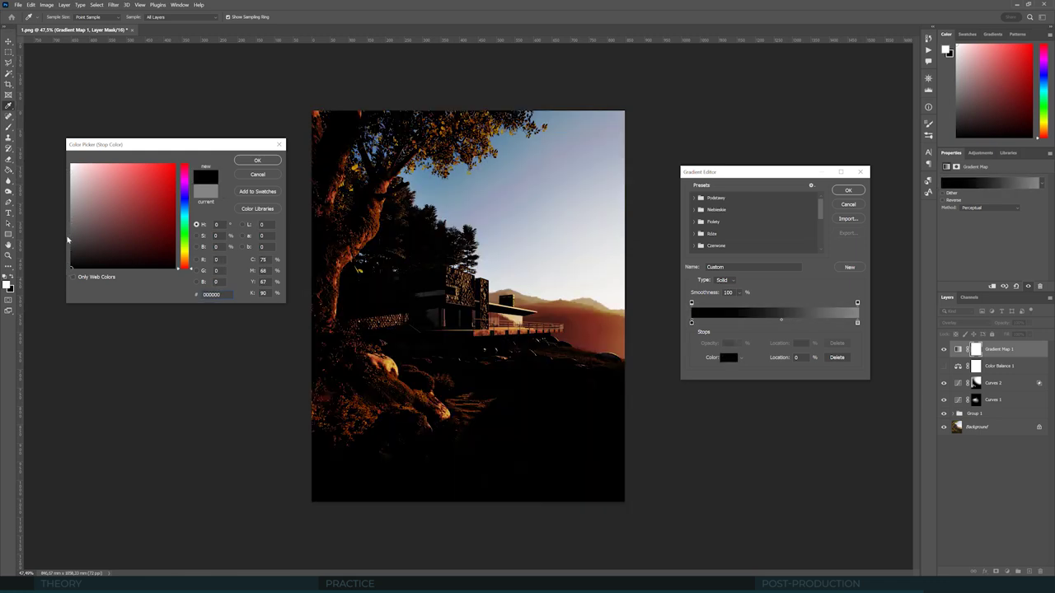
click(71, 214)
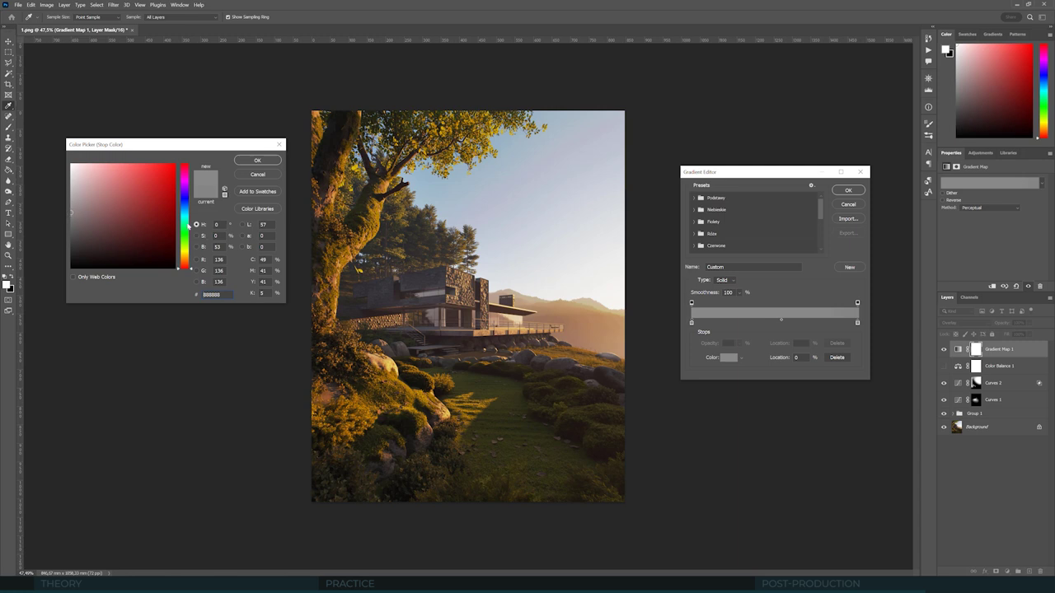
Step: Color the gradient's start stop a muted blue with hue 230, saturation 24% and brightness 51%
drag(188, 216, 187, 204)
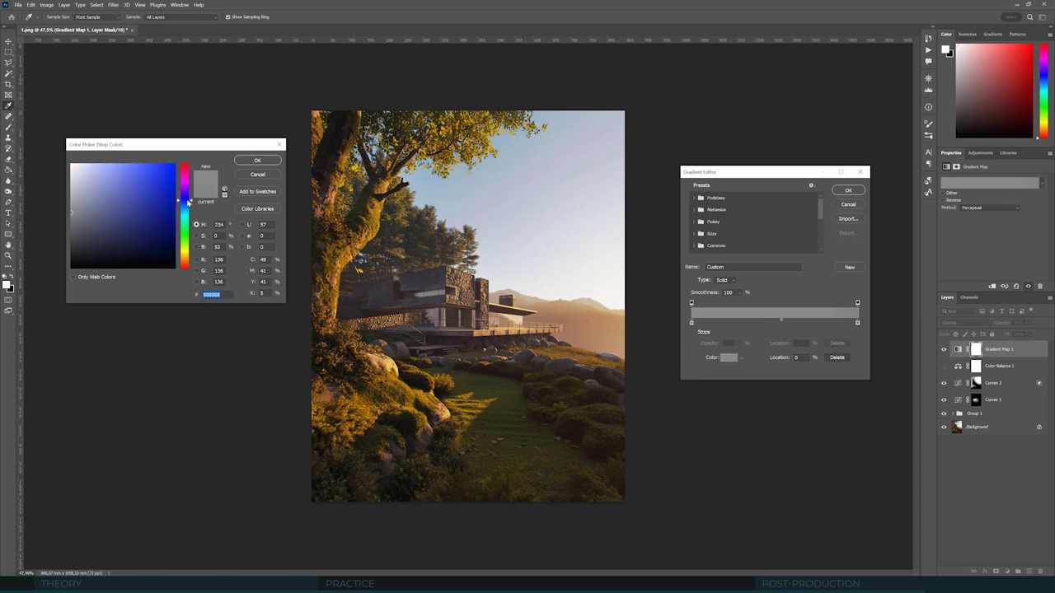
click(78, 214)
click(83, 215)
drag(188, 200, 188, 199)
click(95, 216)
drag(94, 216, 95, 214)
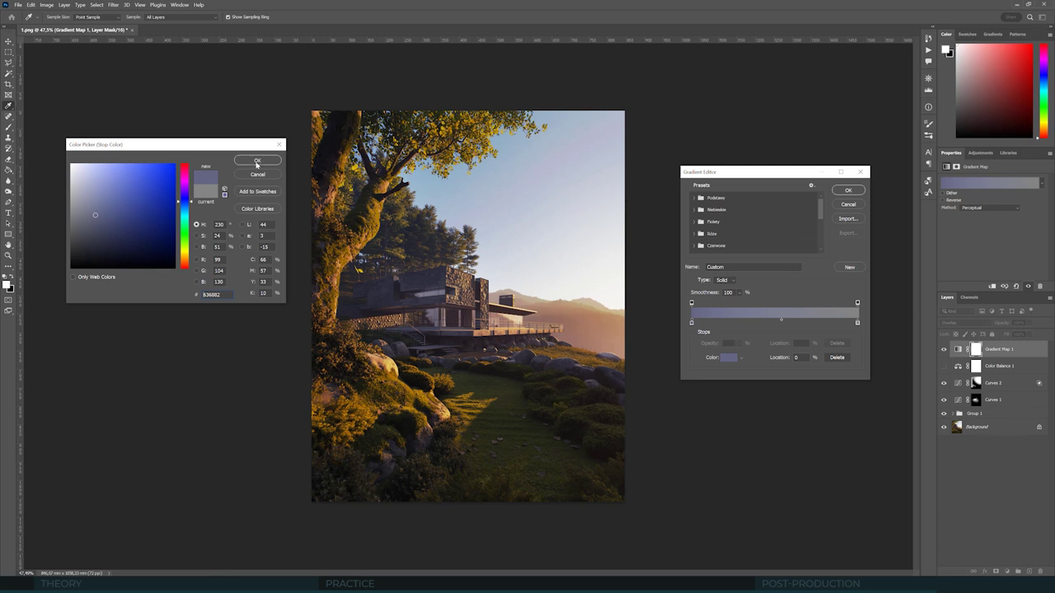
click(256, 162)
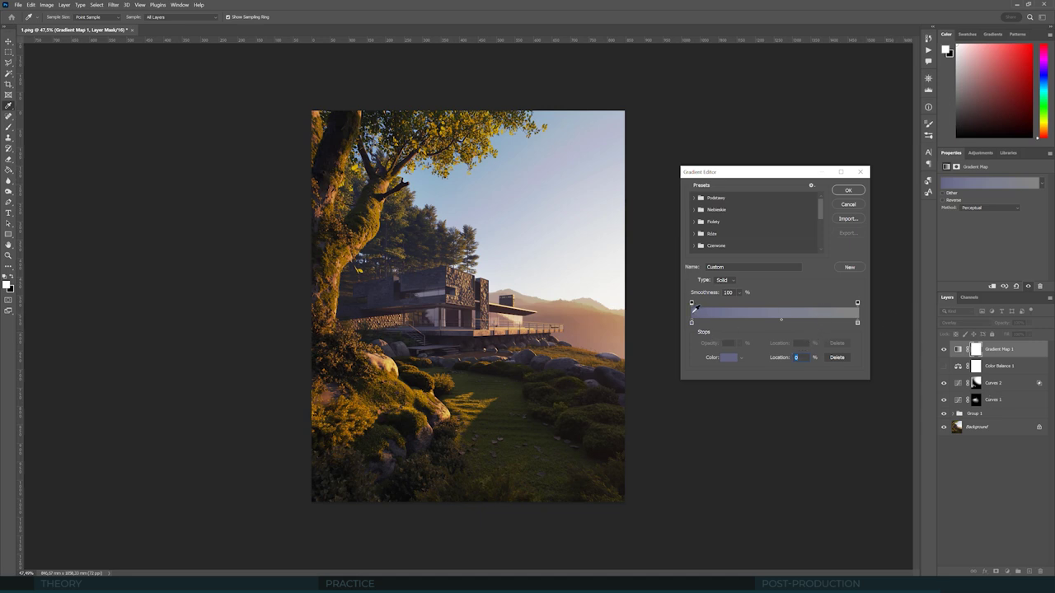
Step: Test brighter and strong orange tones on the gradient's end stop and settle on a warm gray, #8d867f
double_click(858, 323)
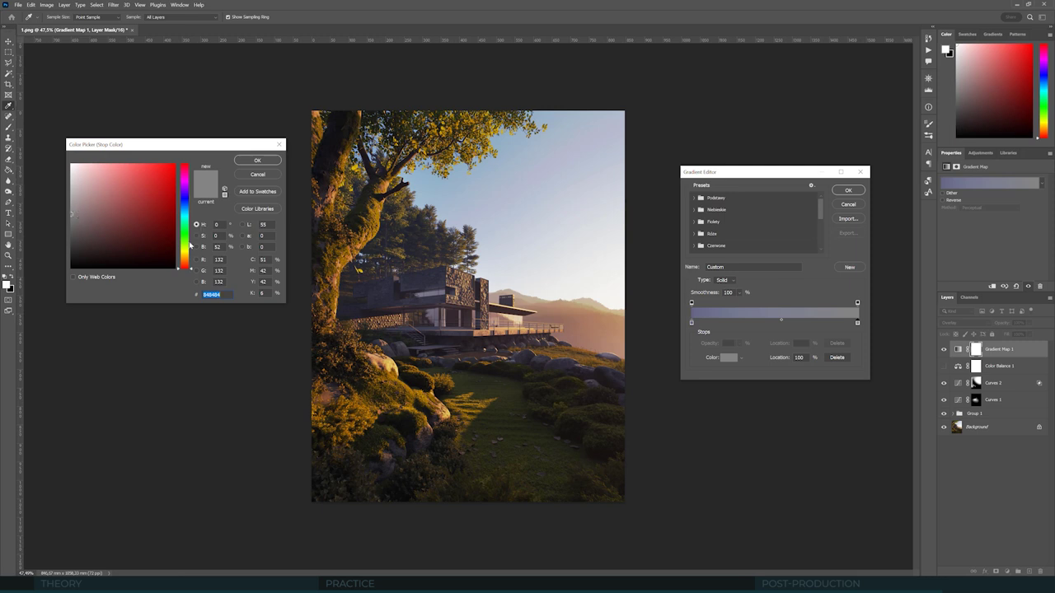
mouse_move(72, 215)
mouse_down()
mouse_move(71, 240)
mouse_move(71, 186)
mouse_up()
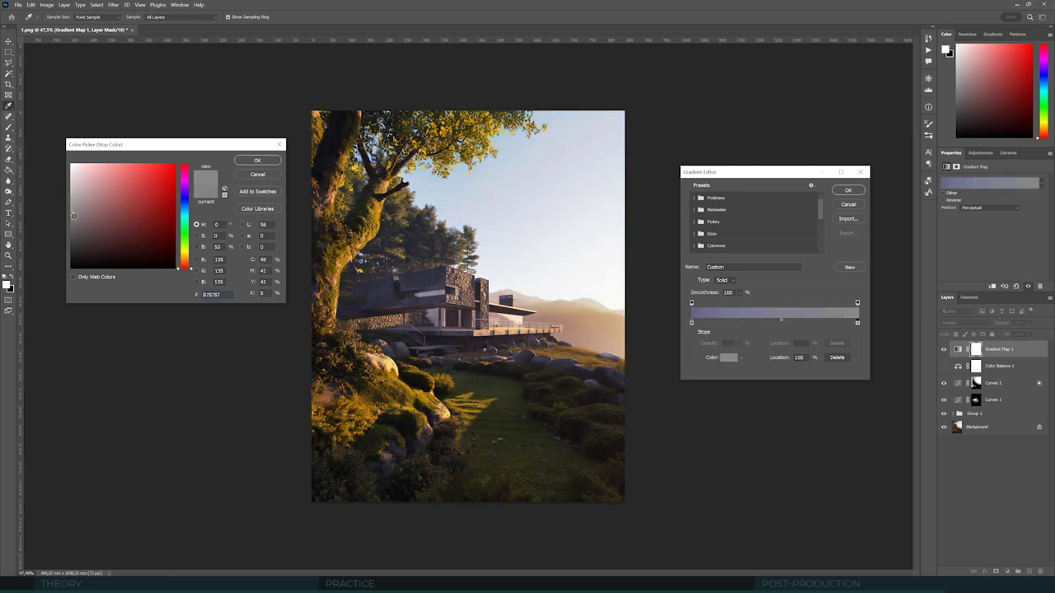
double_click(211, 294)
drag(190, 260, 189, 262)
click(80, 214)
drag(82, 214, 176, 204)
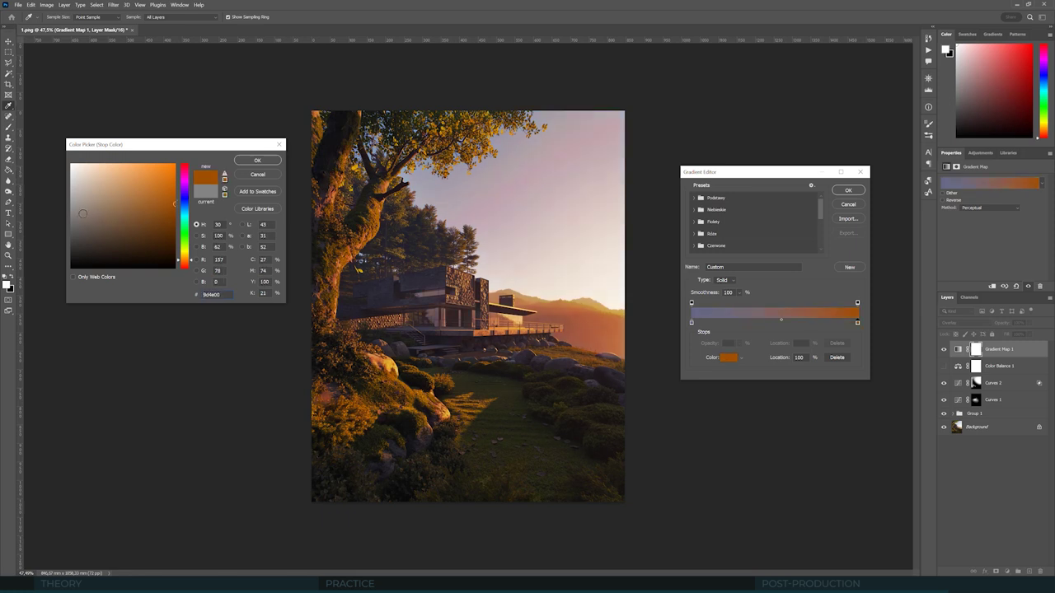
click(81, 214)
drag(80, 215, 81, 211)
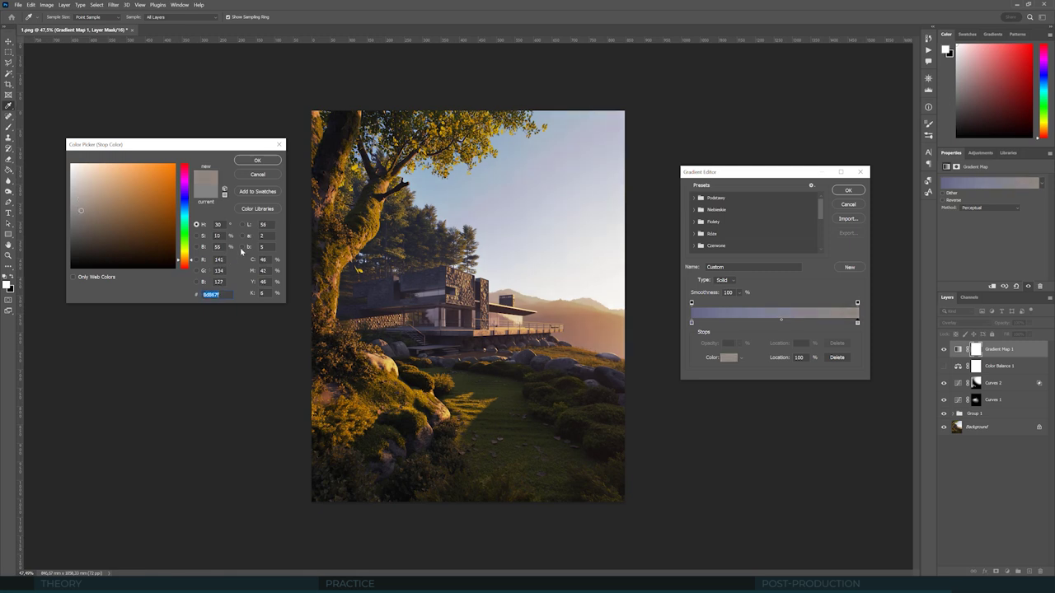
click(245, 162)
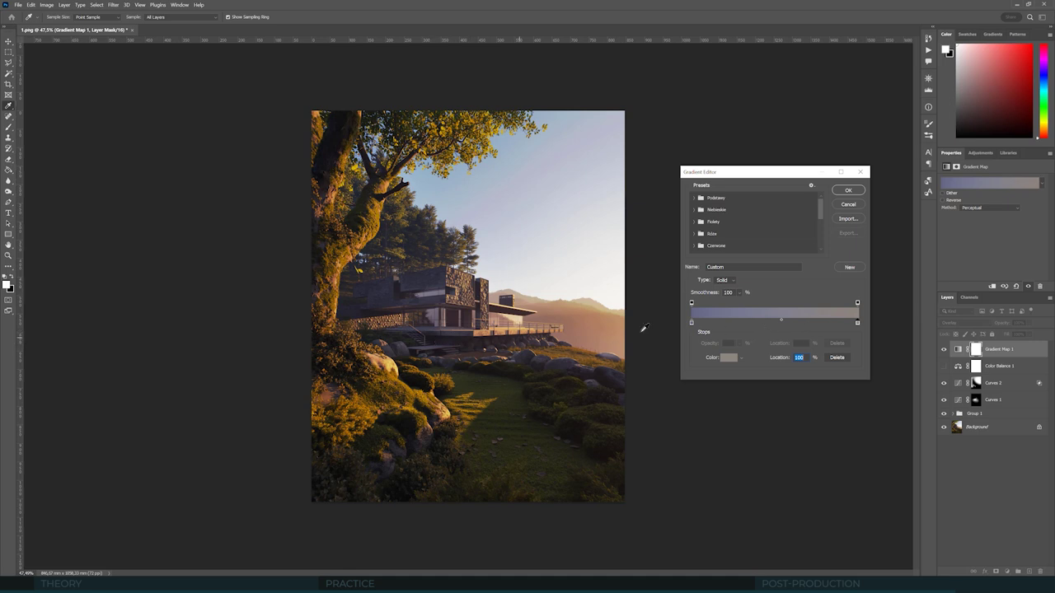
Step: Add a middle stop to the gradient, color it muted blue #737e91, place it just past the midpoint and apply the gradient
double_click(757, 323)
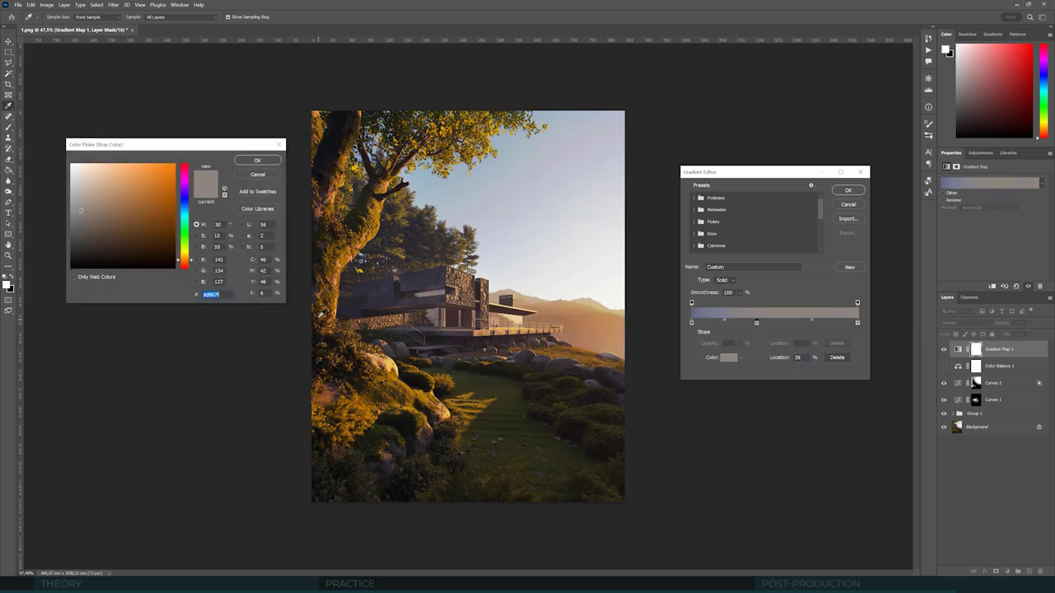
click(188, 202)
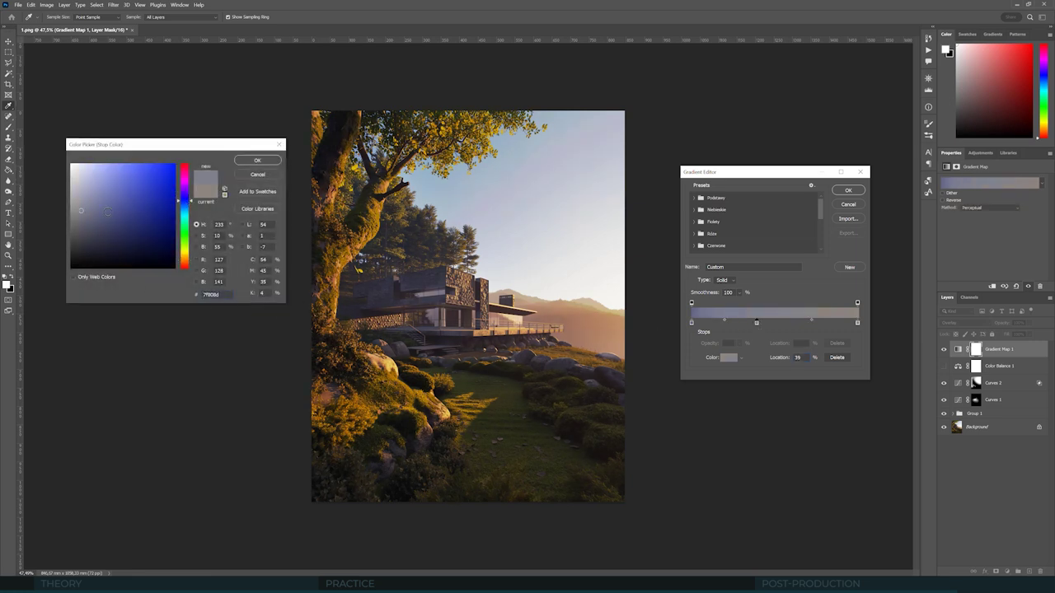
click(94, 211)
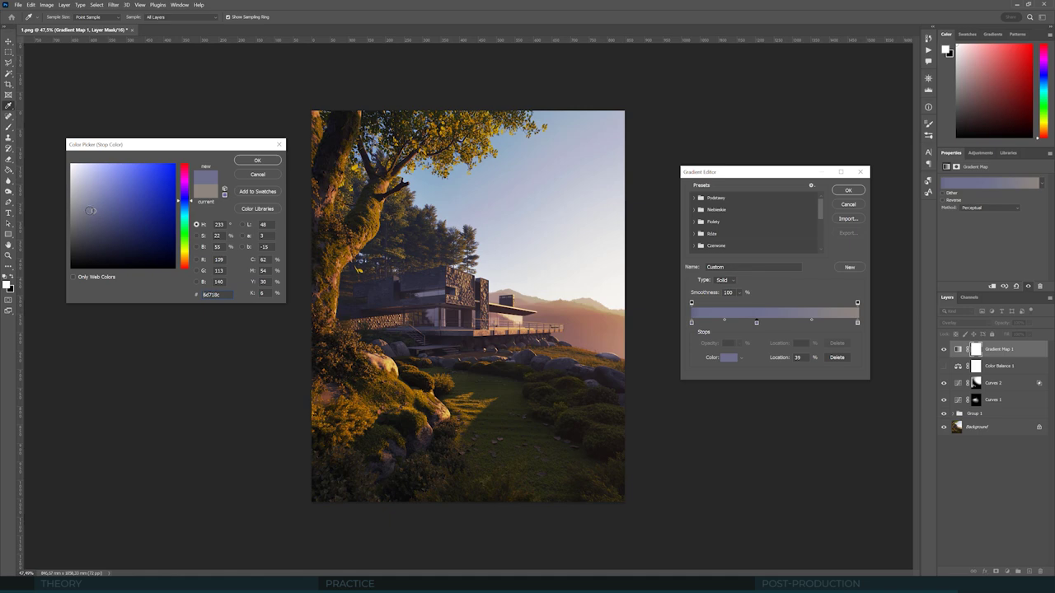
click(89, 211)
click(186, 205)
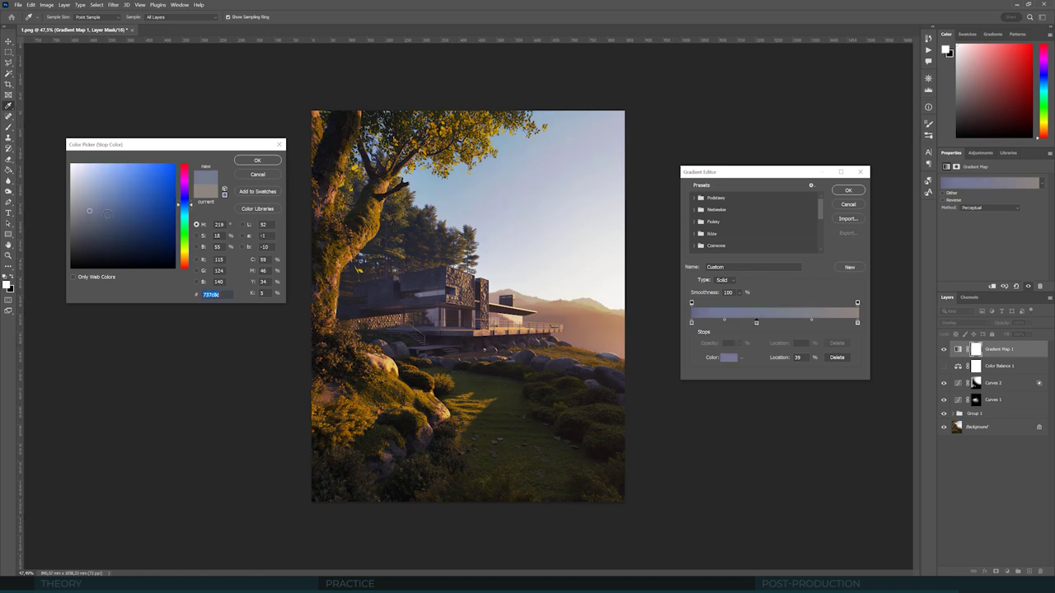
click(88, 206)
mouse_move(88, 206)
mouse_down()
mouse_move(111, 200)
mouse_move(84, 209)
mouse_up()
click(257, 159)
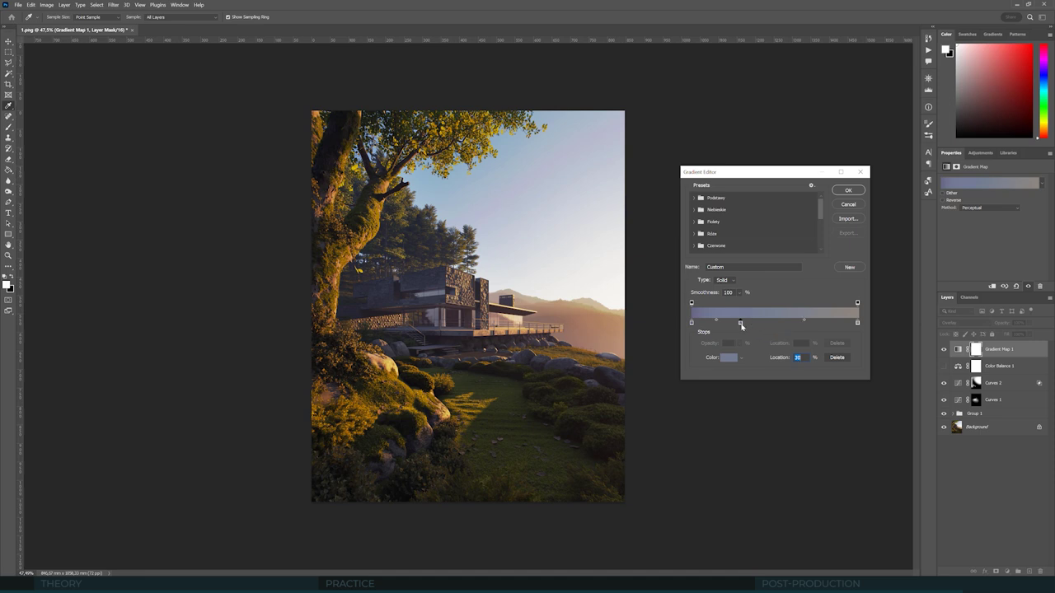
mouse_move(761, 328)
mouse_down()
mouse_move(795, 326)
mouse_move(745, 326)
mouse_move(803, 326)
mouse_move(780, 327)
mouse_up()
click(848, 191)
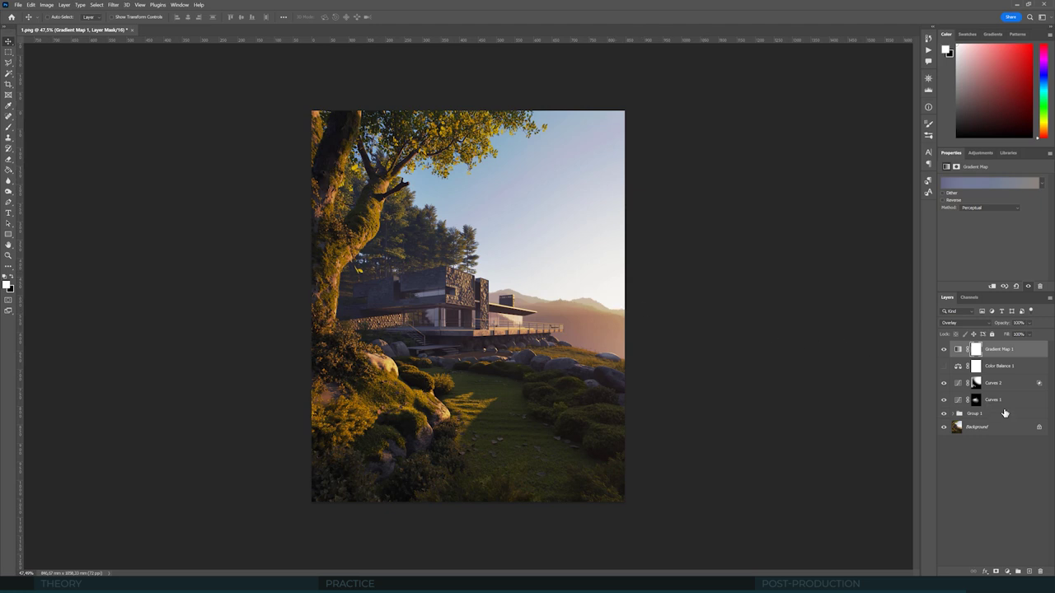
Step: Add a Vibrance adjustment above the Color Balance layer and set its saturation to -25
click(996, 367)
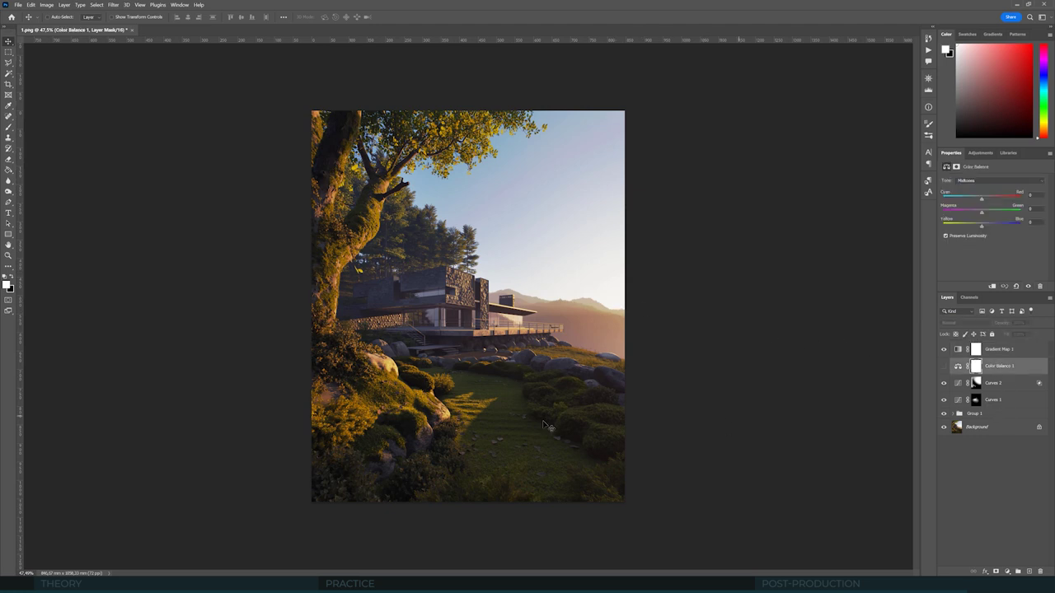
click(980, 153)
click(1000, 173)
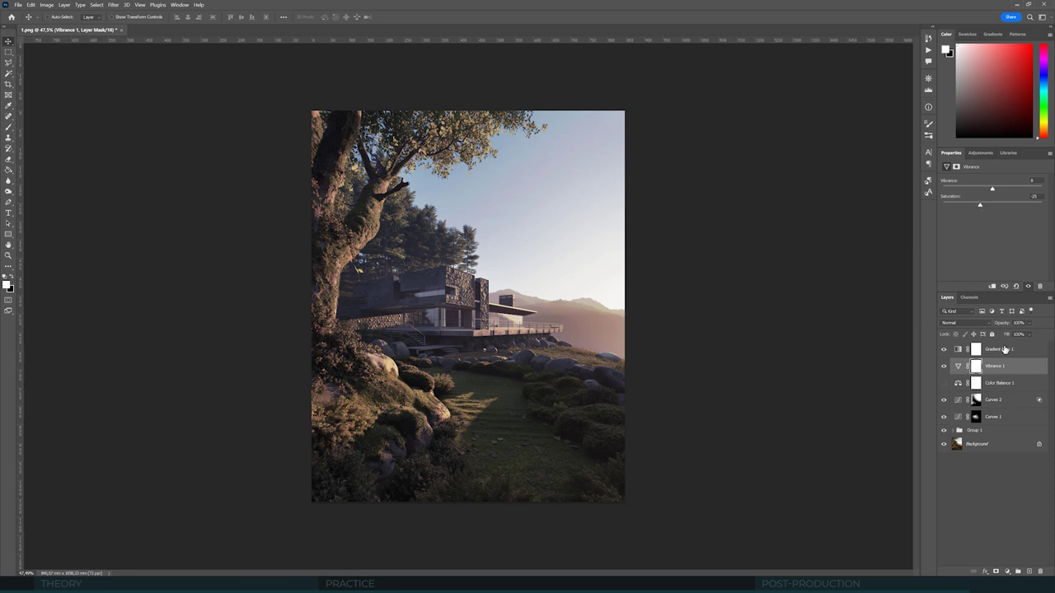
Step: Duplicate the Gradient Map adjustment layer
click(999, 355)
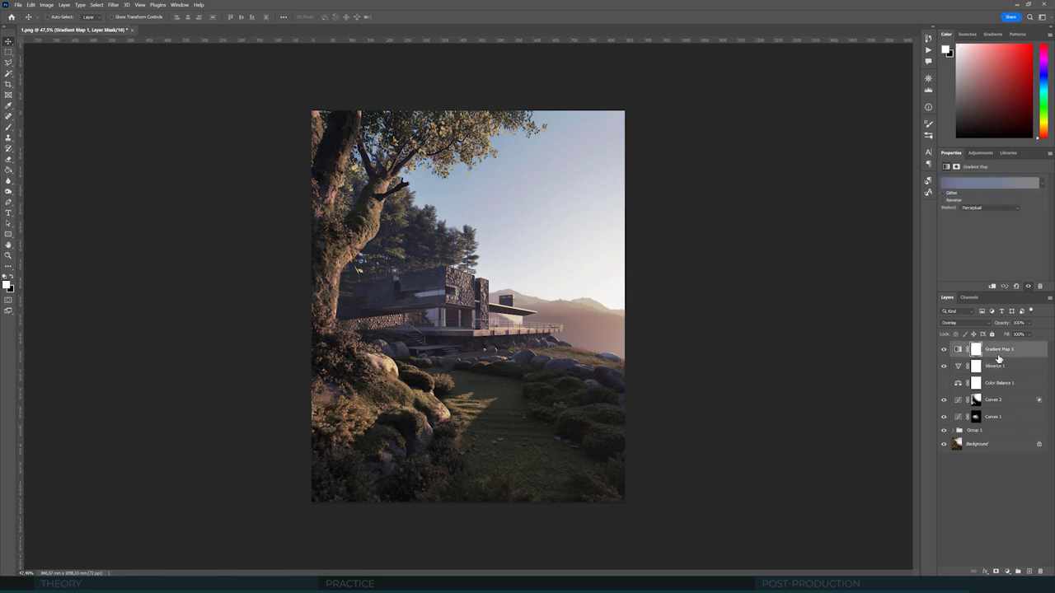
right_click(997, 358)
click(973, 420)
key(Return)
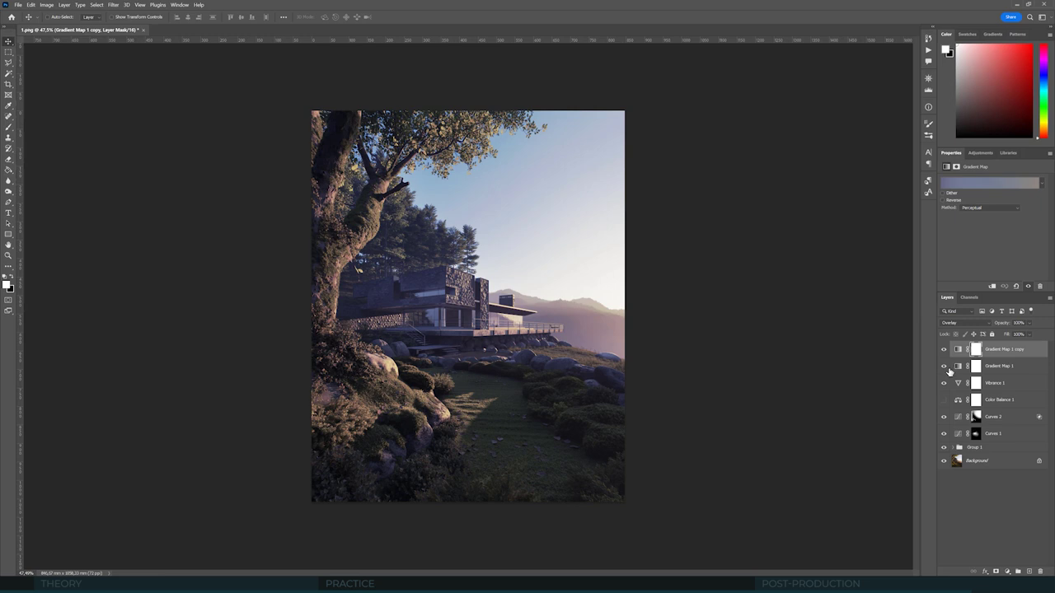
Step: Color the start stop of the duplicated gradient a stronger blue with hue 230, saturation 49% and brightness 53%
click(971, 189)
click(693, 323)
double_click(692, 323)
click(521, 306)
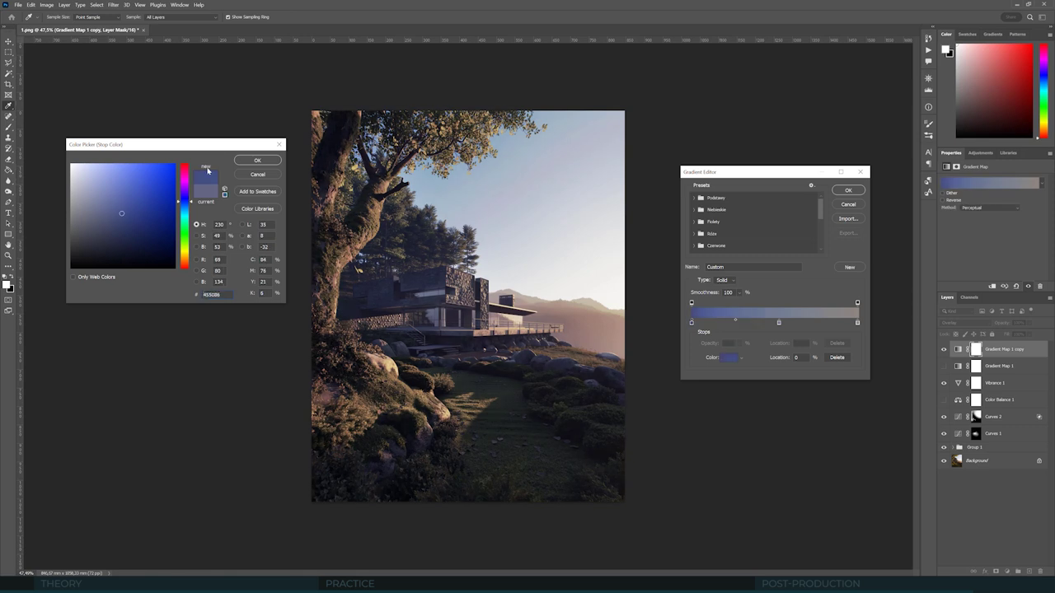
click(252, 160)
Step: Color the duplicated gradient's end stop a saturated dark orange
double_click(857, 323)
click(120, 205)
mouse_move(137, 195)
mouse_down()
mouse_move(165, 190)
mouse_move(172, 199)
mouse_up()
click(252, 160)
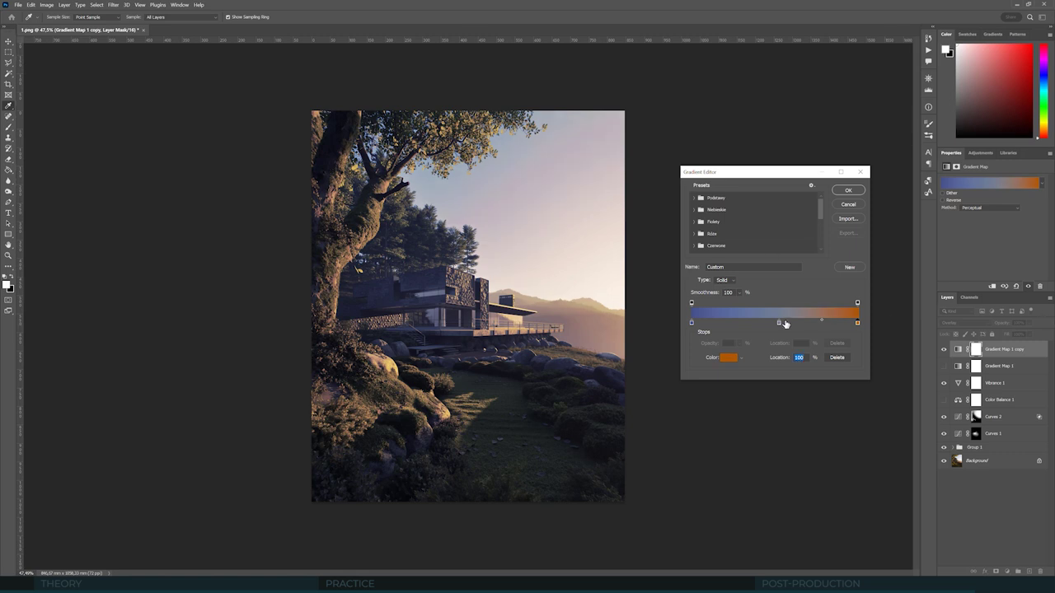
Step: Move the duplicated gradient's middle stop to 26%, try a stronger blue on it, and discard the gradient edits
drag(782, 325, 735, 325)
double_click(734, 323)
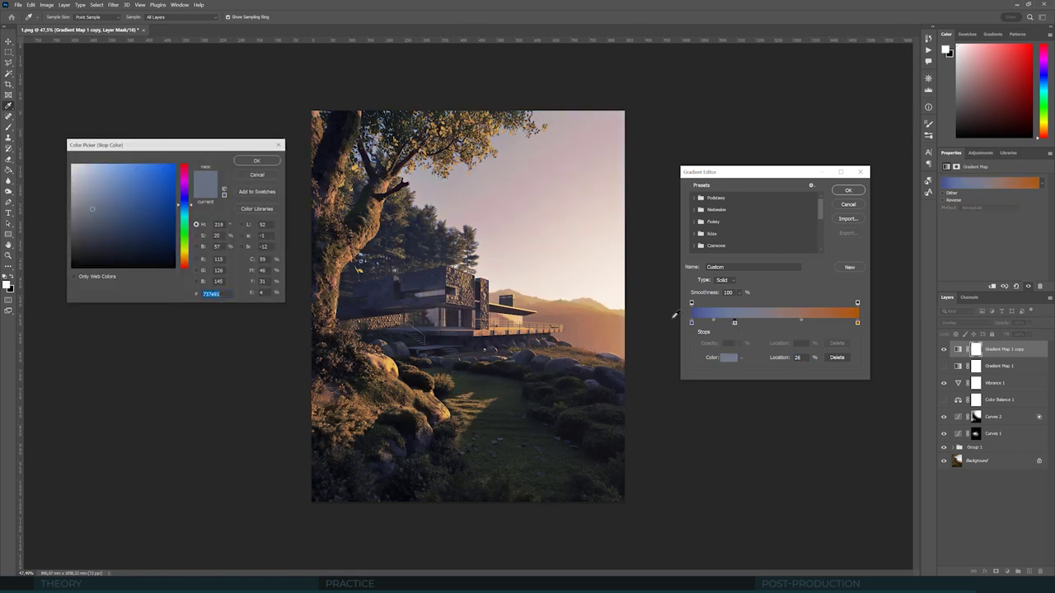
drag(92, 208, 97, 211)
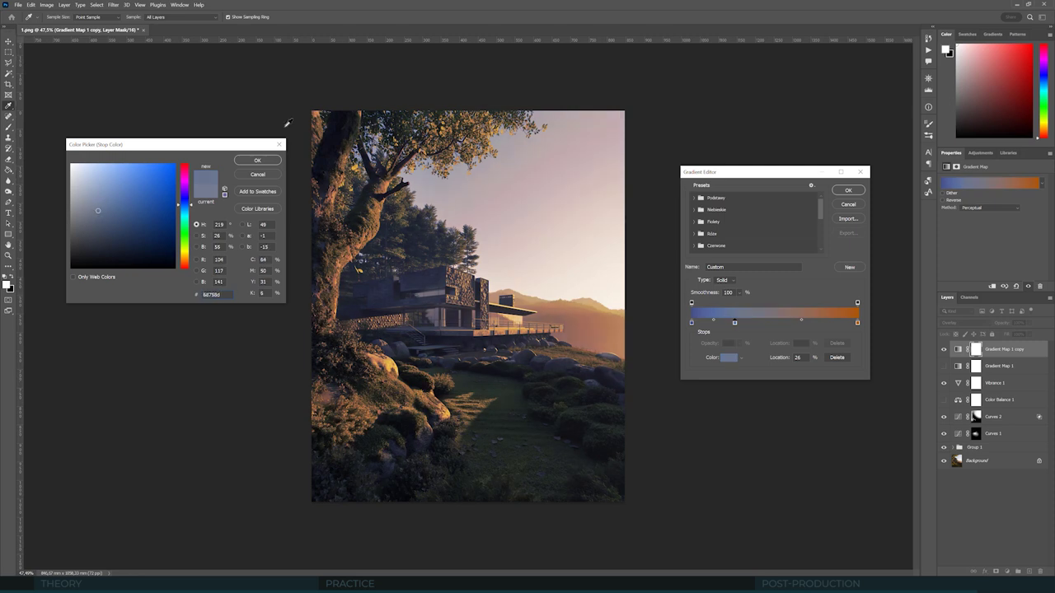
click(257, 174)
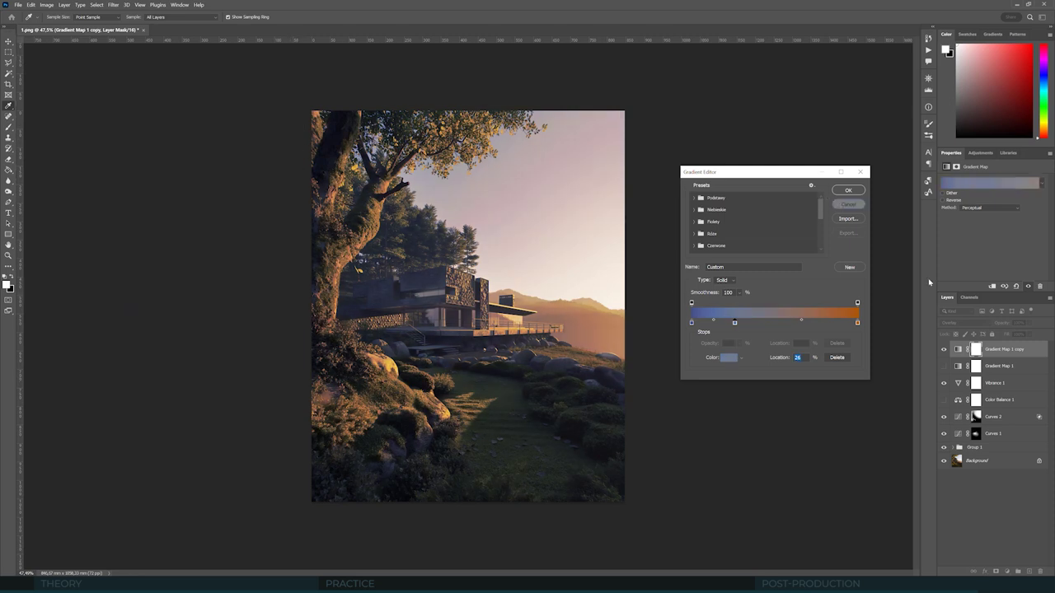
key(Escape)
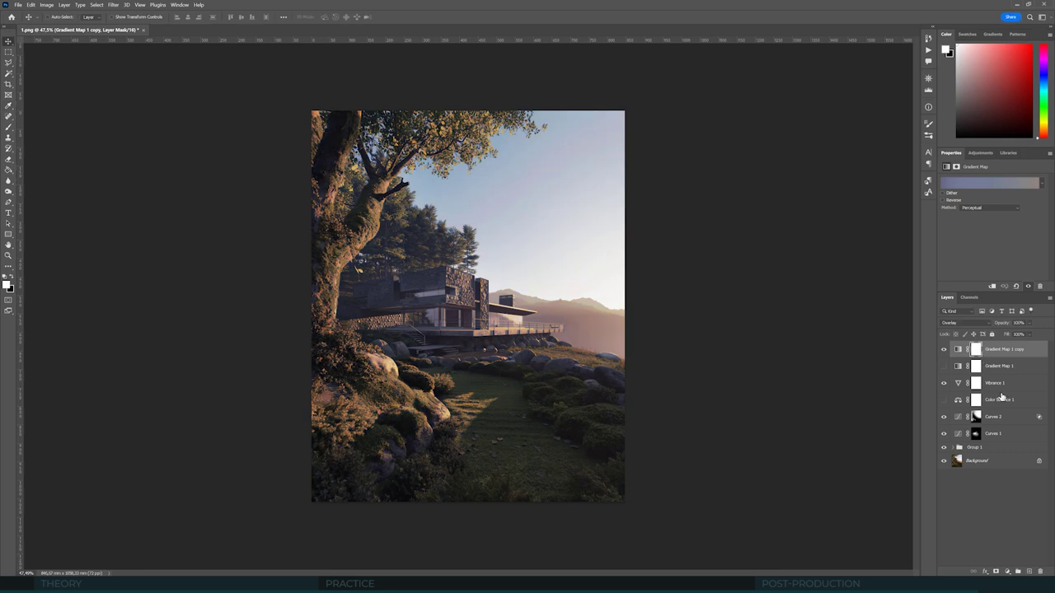
Step: Delete the Gradient Map copy and the Vibrance layer, and show the original Gradient Map again
click(1042, 572)
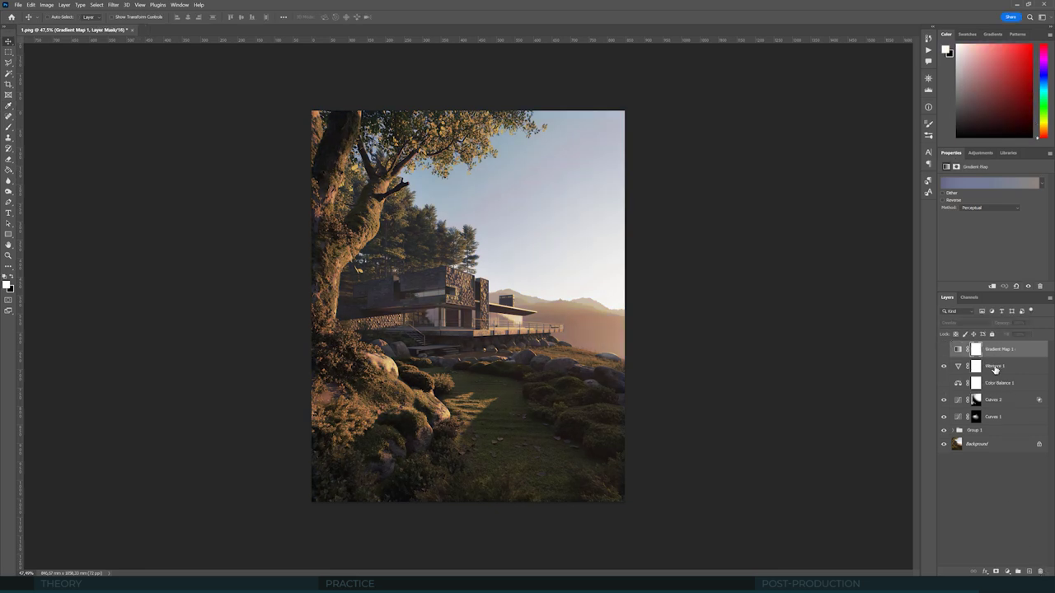
click(1040, 571)
click(1040, 571)
click(945, 350)
click(985, 352)
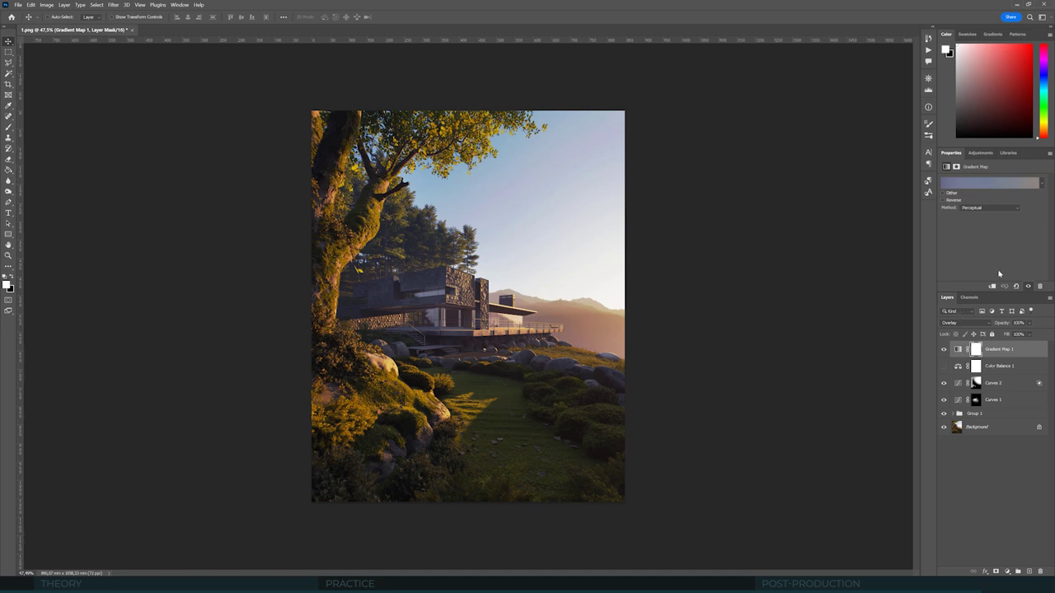
Step: Add a Vibrance adjustment with saturation -3 above Color Balance and compare the image with the adjacent adjustments toggled
click(1004, 366)
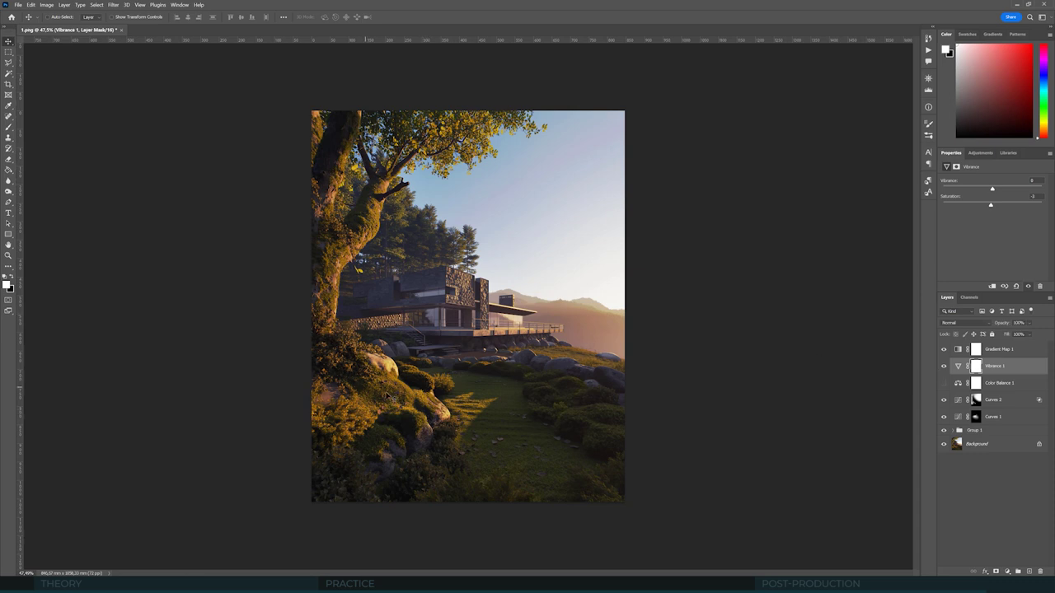
click(944, 384)
click(944, 350)
click(944, 385)
click(945, 385)
Step: Darken the Gradient Map's start stop to a deep muted blue with hue 230 and compare the image with and without the map
click(978, 350)
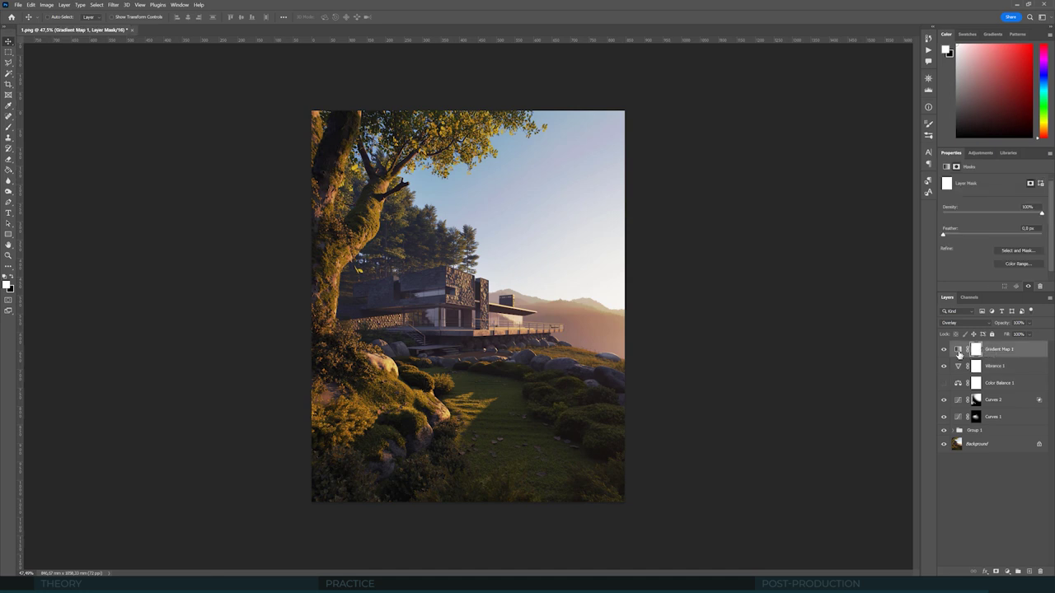
click(958, 350)
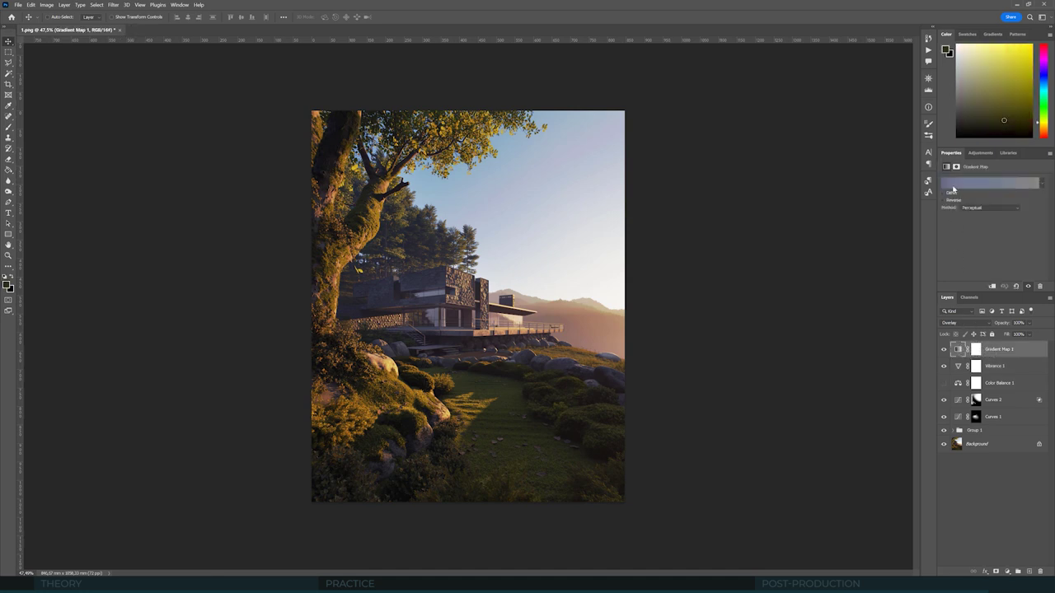
click(954, 184)
double_click(691, 322)
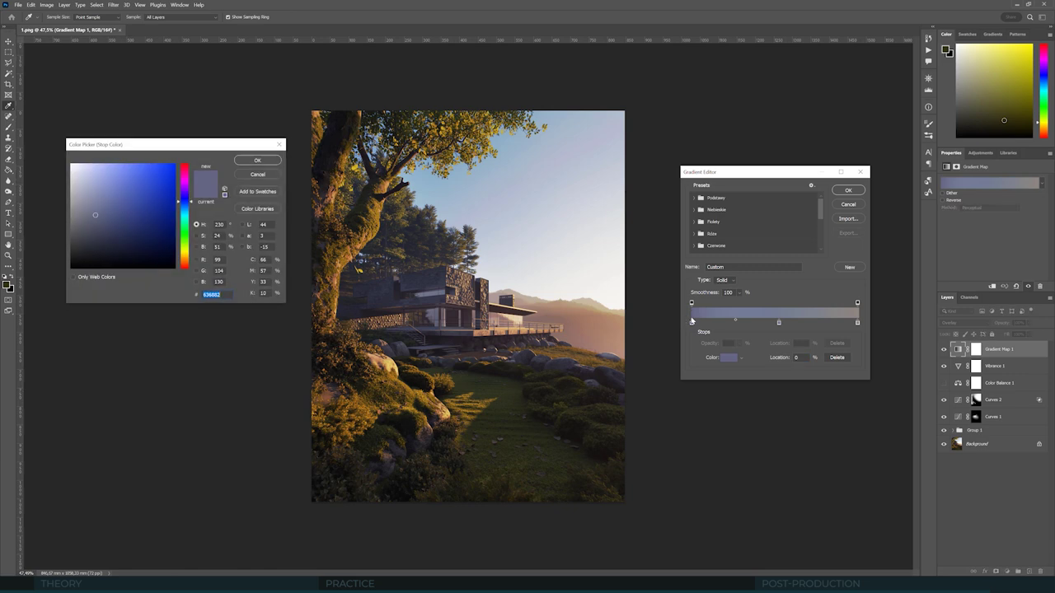
click(101, 226)
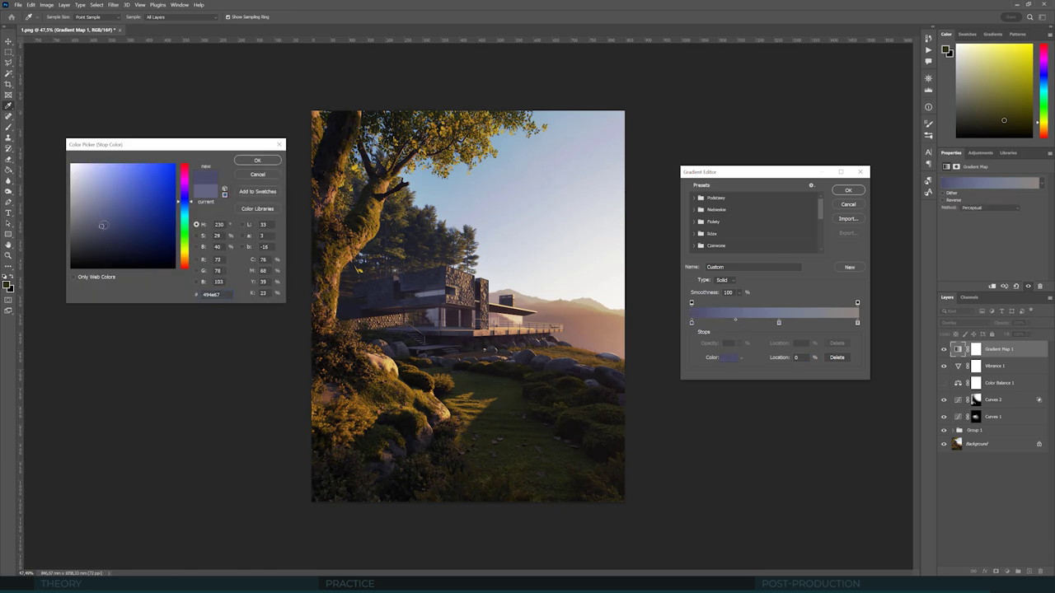
click(105, 224)
click(256, 160)
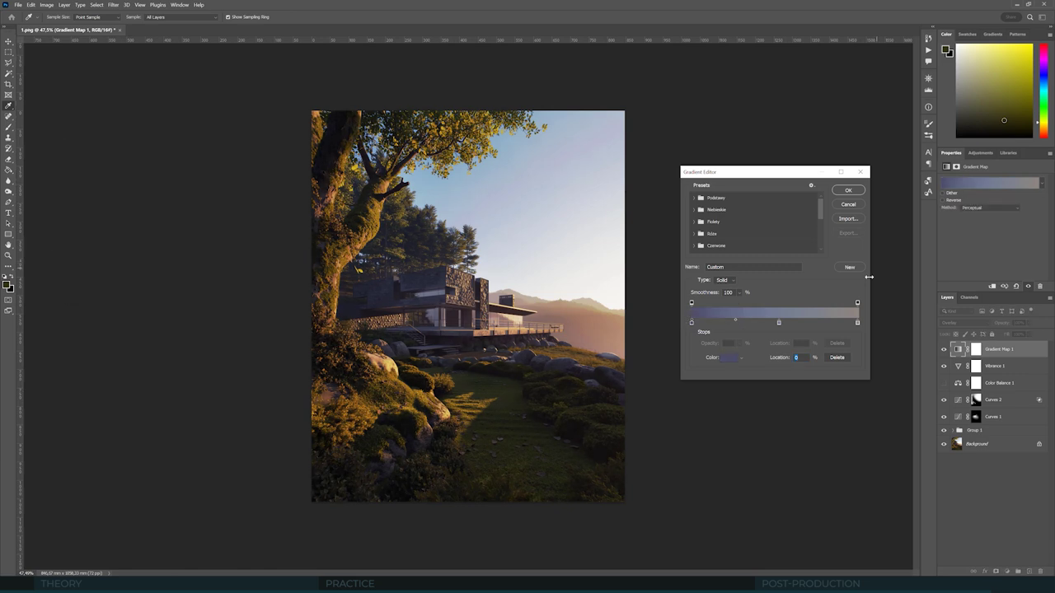
click(848, 190)
click(944, 349)
click(944, 350)
Step: Move the gradient's middle stop to 42% and color the end stop a warmer beige brown, #938271
click(989, 183)
click(761, 322)
click(858, 323)
double_click(858, 323)
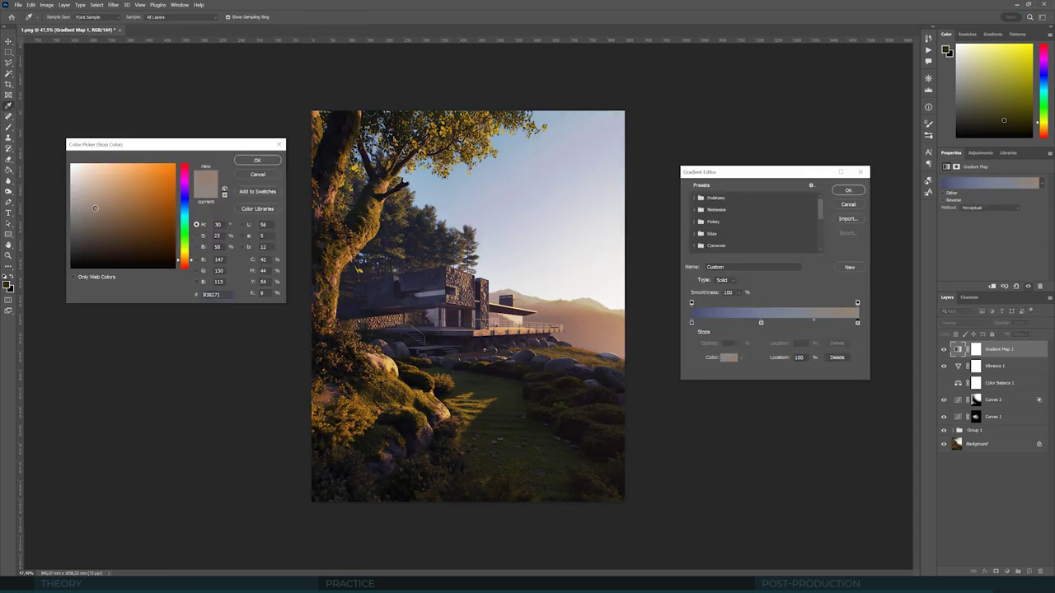
click(256, 161)
Step: Test other hues on the middle stop, keep a muted blue with hue 219, and compare the Gradient Map's effect
double_click(761, 322)
click(187, 256)
click(186, 202)
click(187, 205)
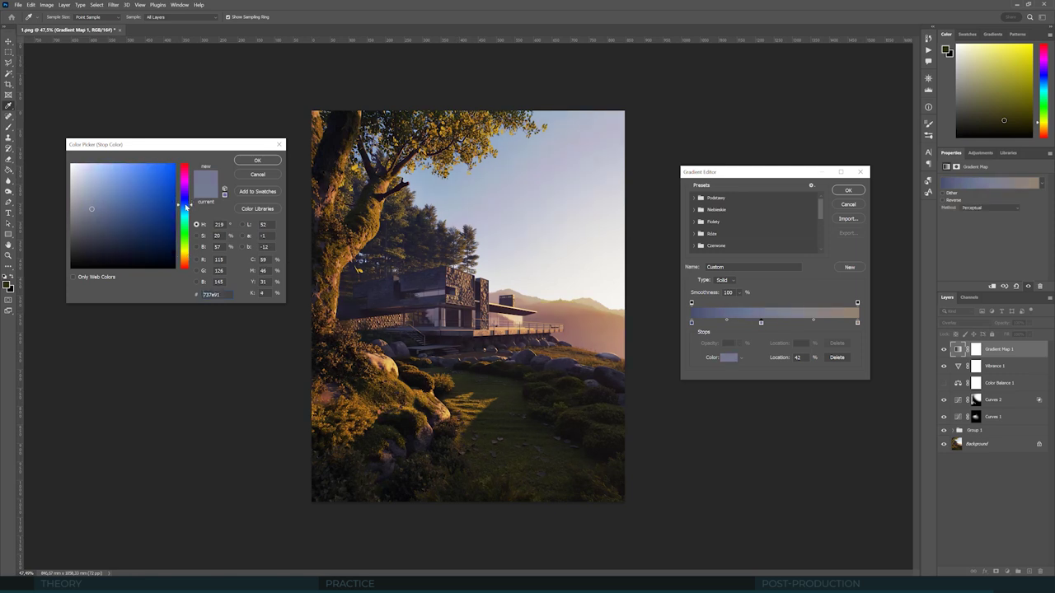
click(85, 210)
click(258, 161)
click(848, 190)
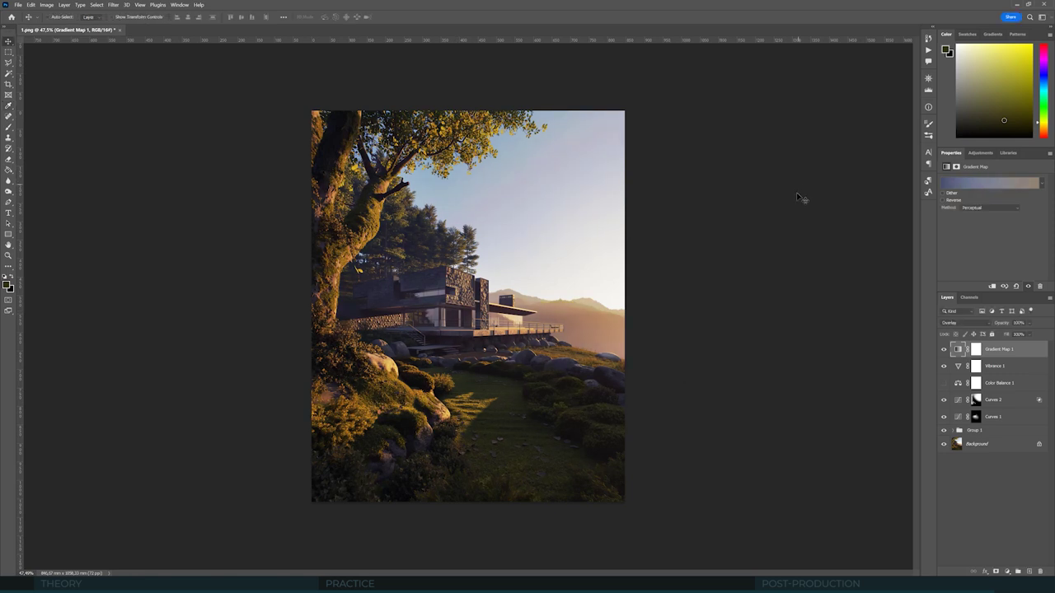
click(945, 350)
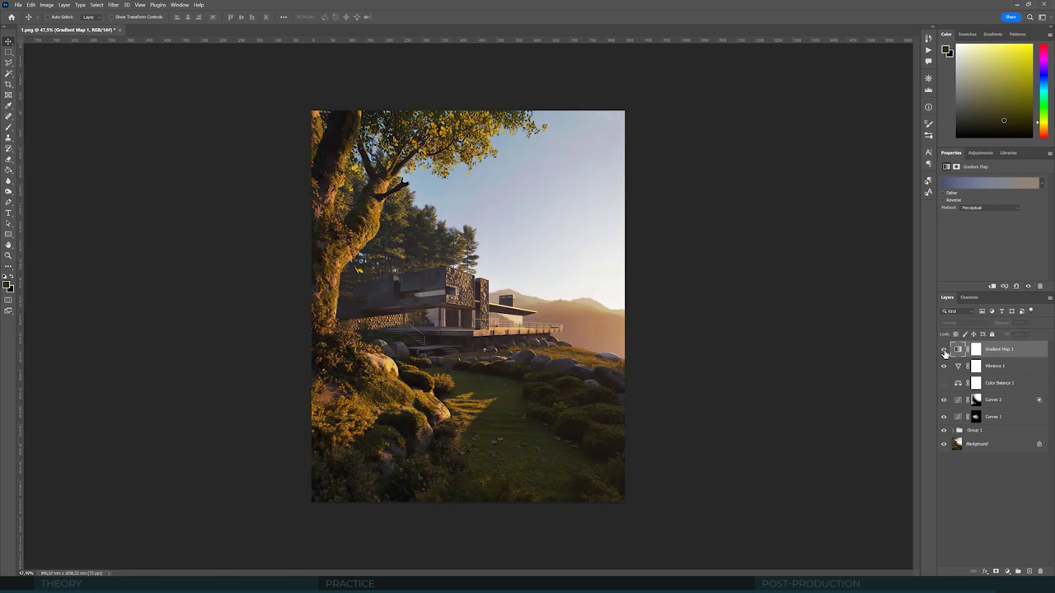
click(944, 350)
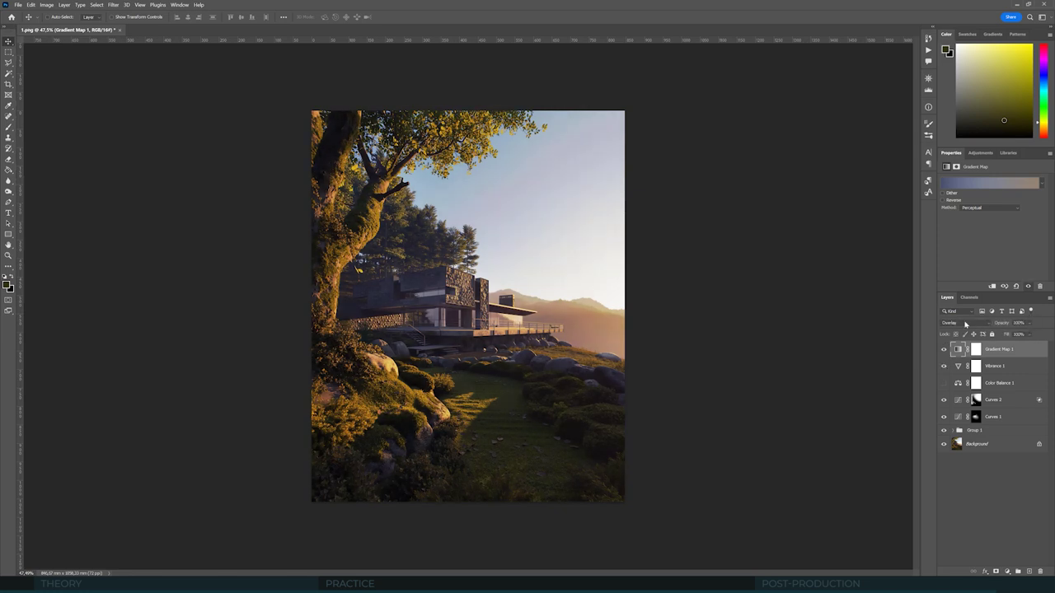
Step: Compare the Overlay and Soft Light blend modes on the Gradient Map layer and settle on Soft Light
click(966, 324)
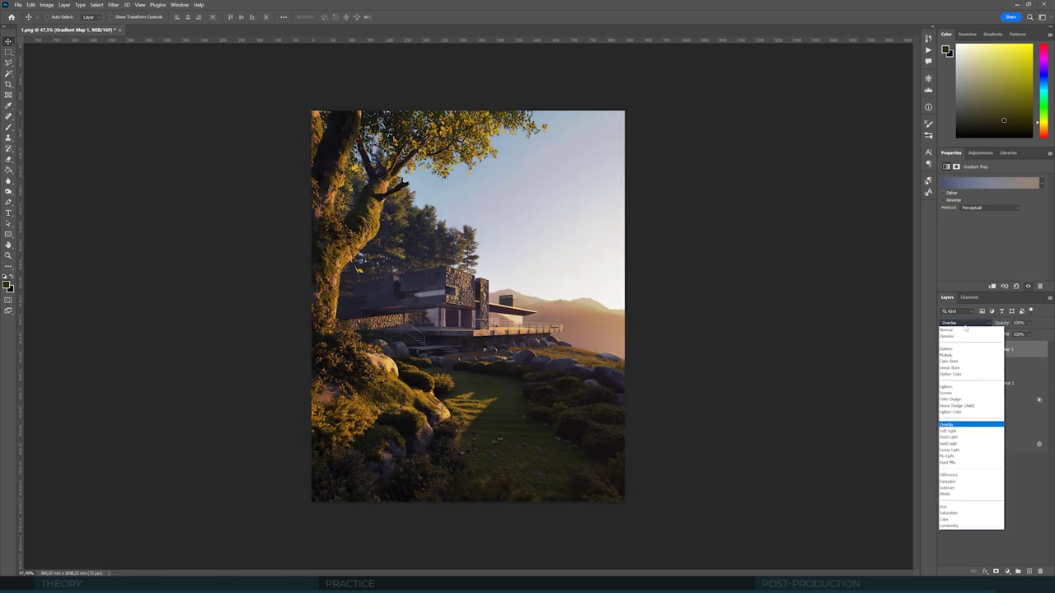
click(949, 432)
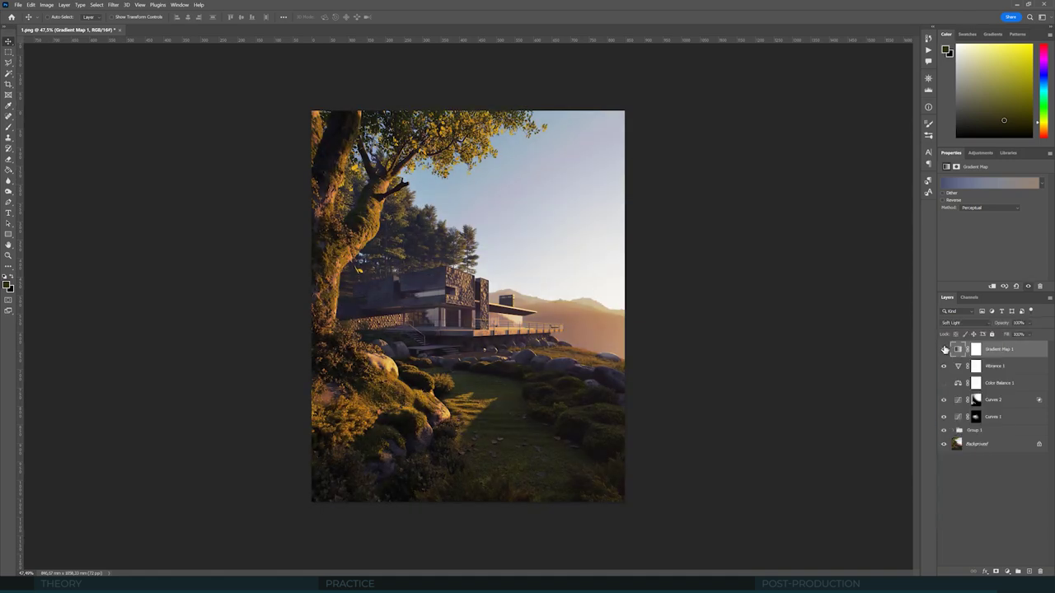
click(953, 323)
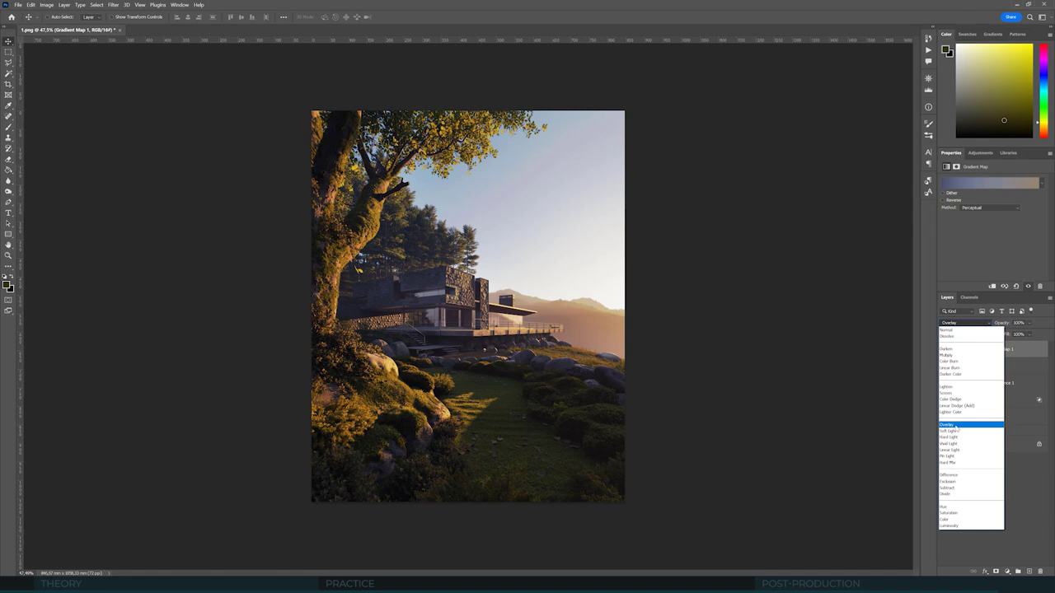
click(952, 427)
click(956, 323)
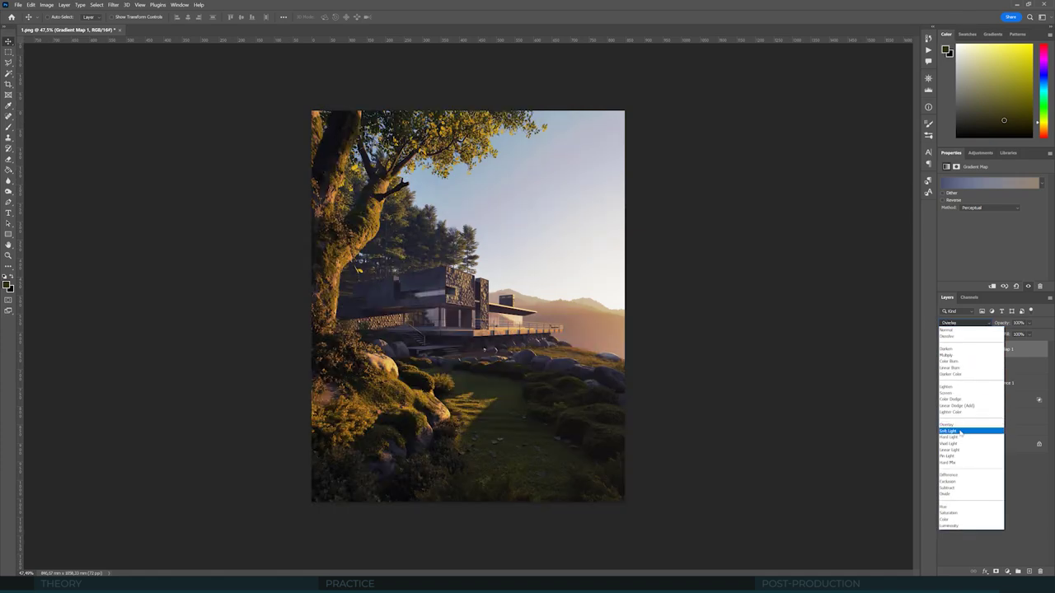
click(959, 432)
click(956, 323)
click(956, 424)
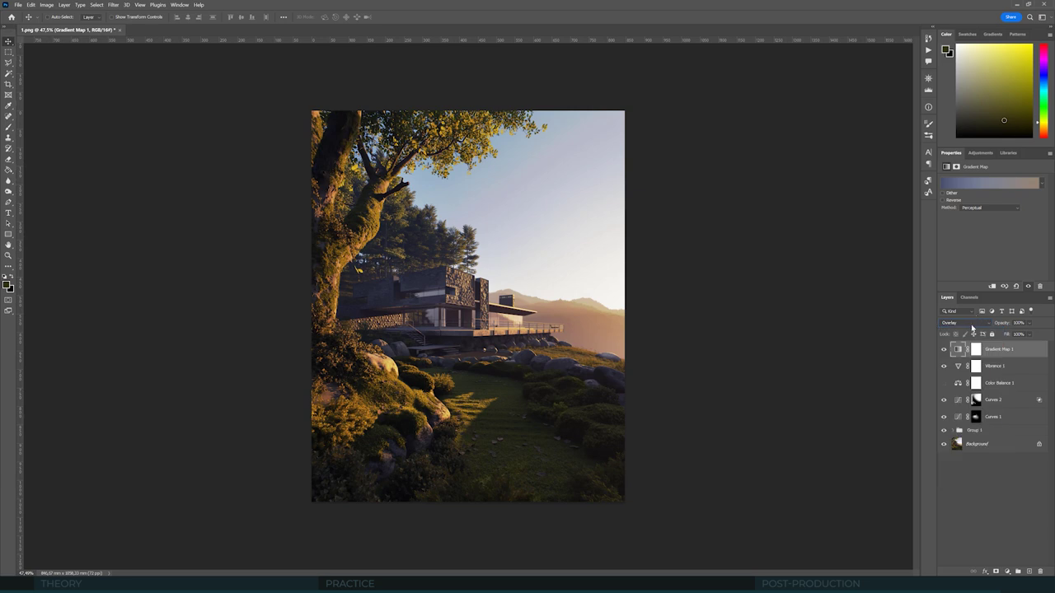
click(971, 325)
click(958, 432)
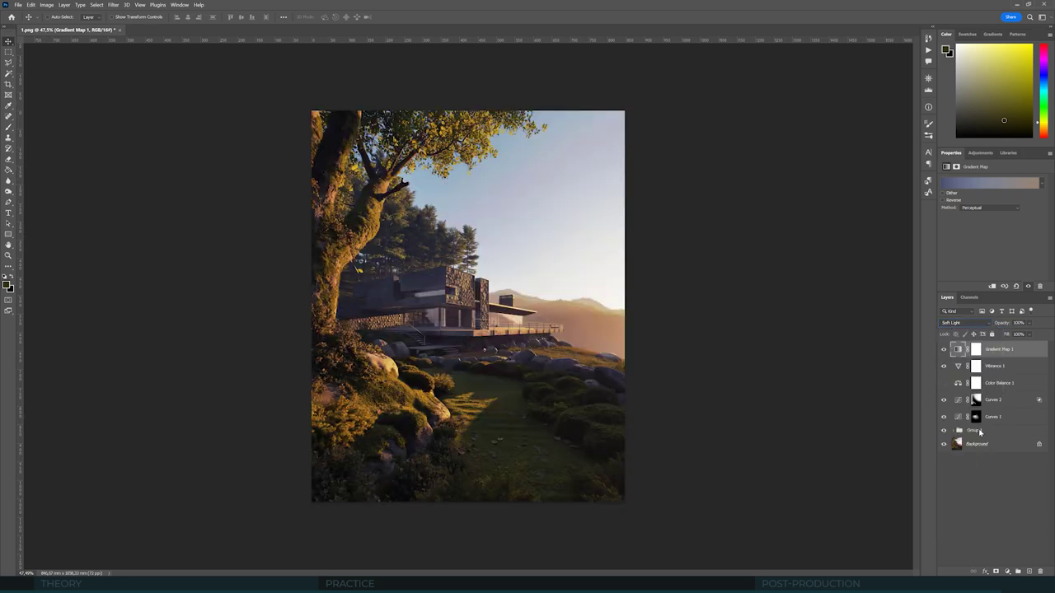
Step: Adjust the opacity of the Gradient Map layer and compare the image with and without it
click(1031, 323)
drag(1024, 334, 1032, 334)
click(1019, 232)
click(943, 349)
click(944, 350)
Step: Add a new layer, reset to default colors, and draw black-to-transparent gradients inward from all sides and corners as a vignette
click(1030, 571)
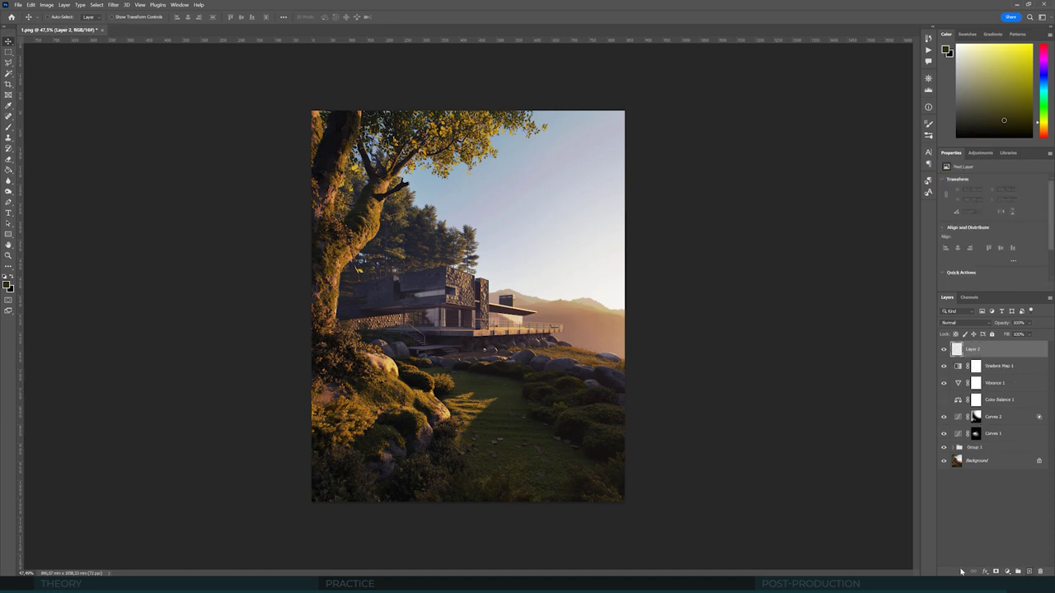
click(5, 279)
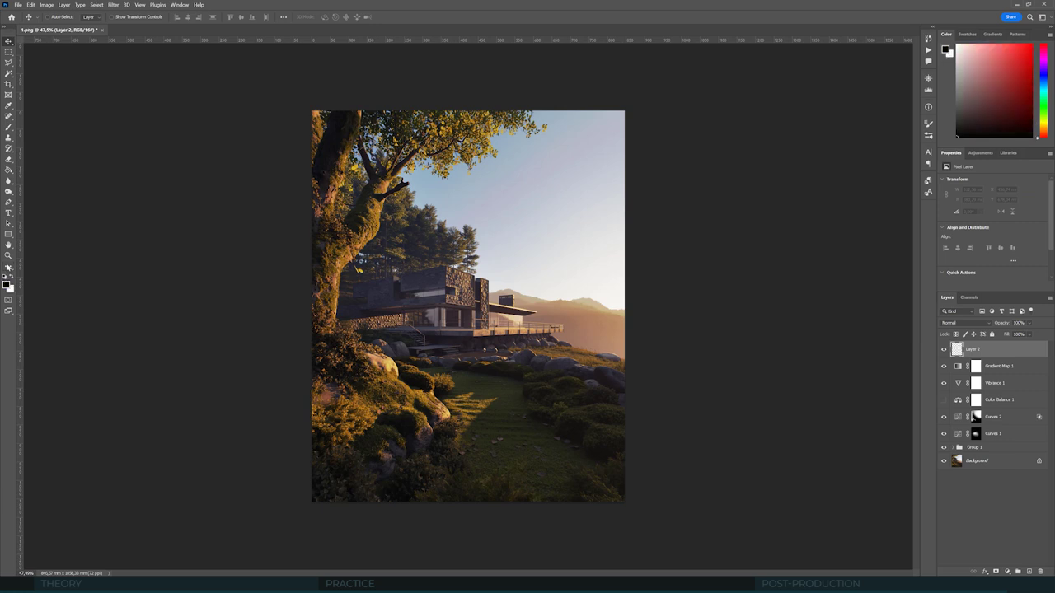
click(7, 170)
click(7, 170)
drag(283, 341, 445, 340)
drag(302, 544, 374, 390)
drag(478, 498, 478, 362)
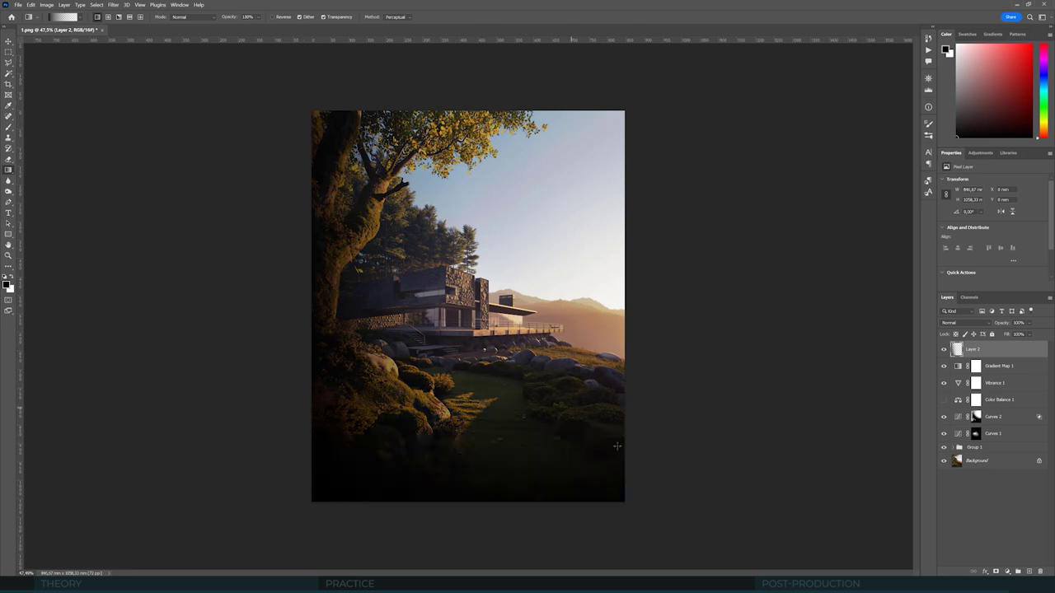
drag(692, 266, 544, 266)
drag(624, 104, 558, 198)
drag(490, 80, 501, 224)
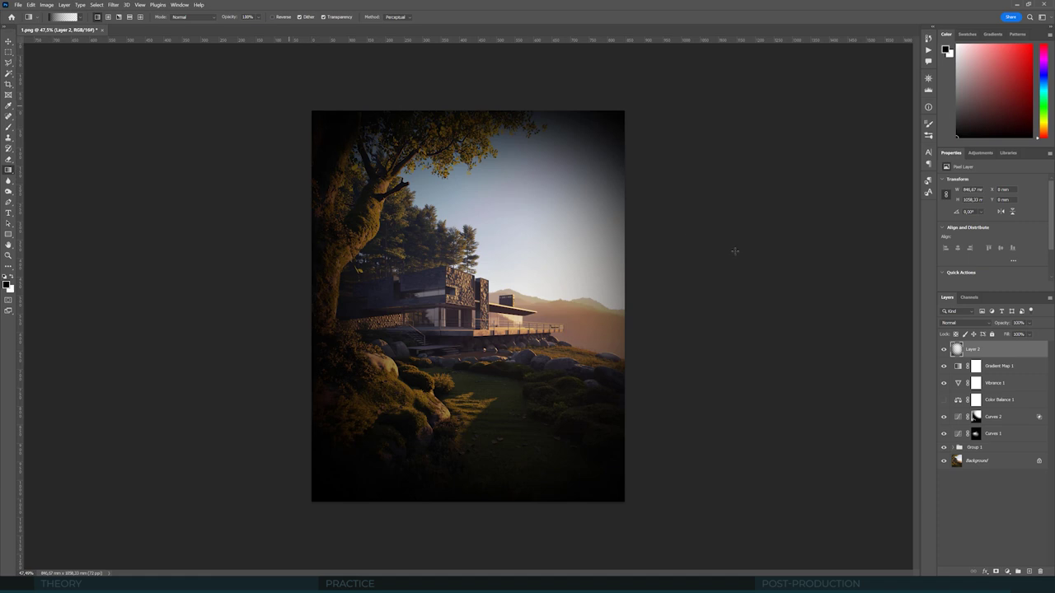
drag(737, 257, 650, 257)
Step: Blend the vignette layer in Soft Light mode and lower its opacity to 20%
click(955, 323)
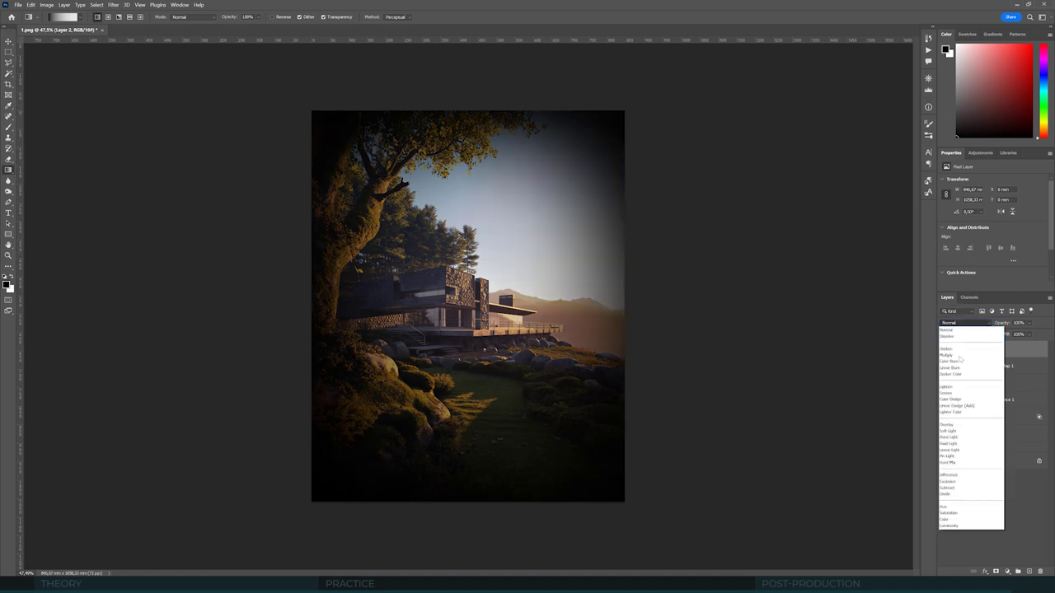
click(954, 431)
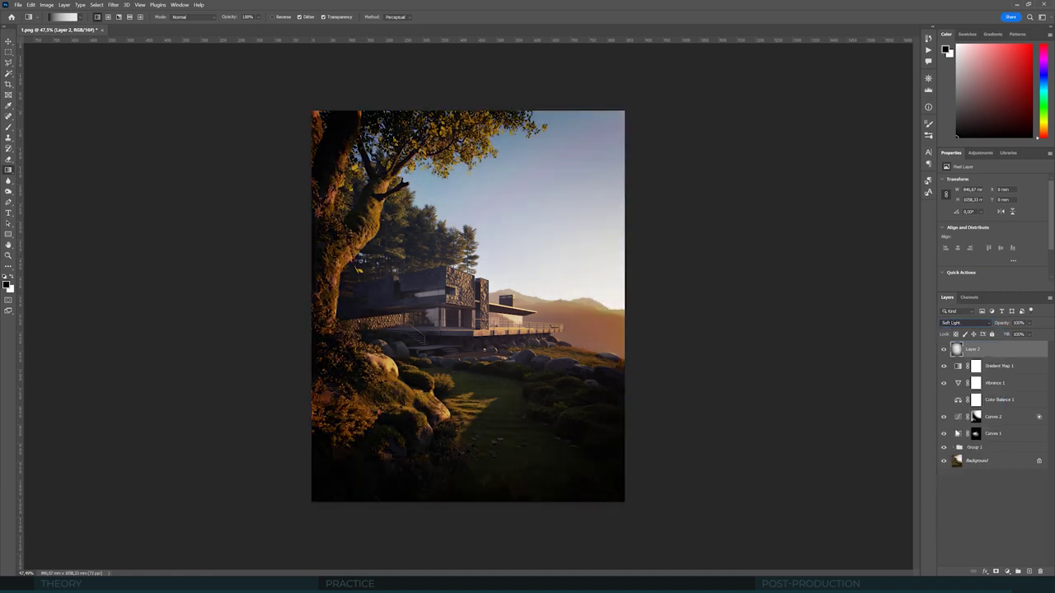
click(8, 41)
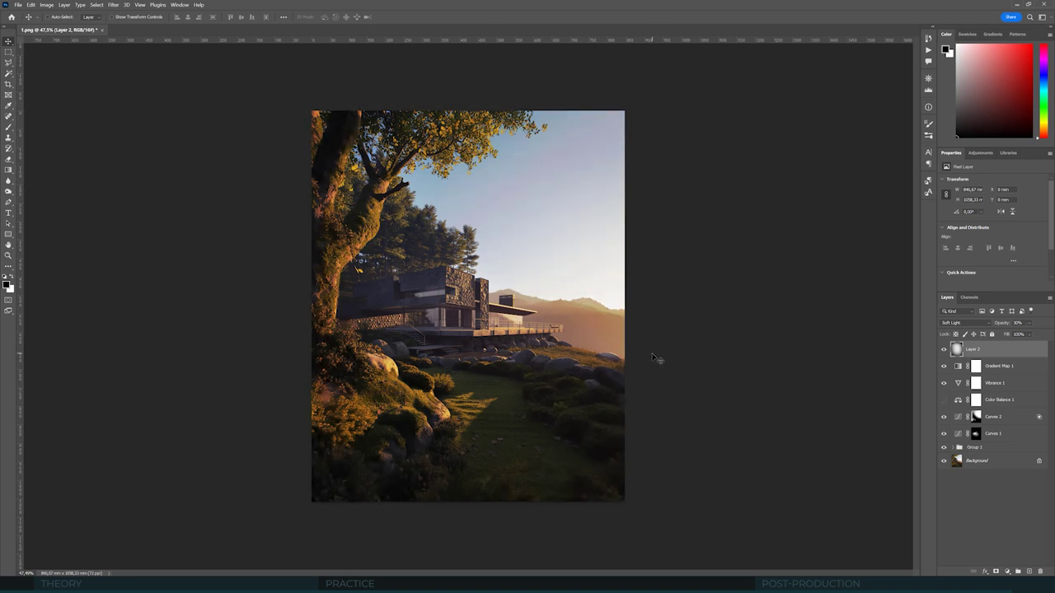
Step: Compare the image with and without the vignette layer and check the whole composition at a smaller size
click(945, 349)
click(945, 349)
click(944, 349)
click(945, 349)
click(945, 350)
click(946, 350)
click(946, 350)
click(945, 350)
key(ctrl+minus)
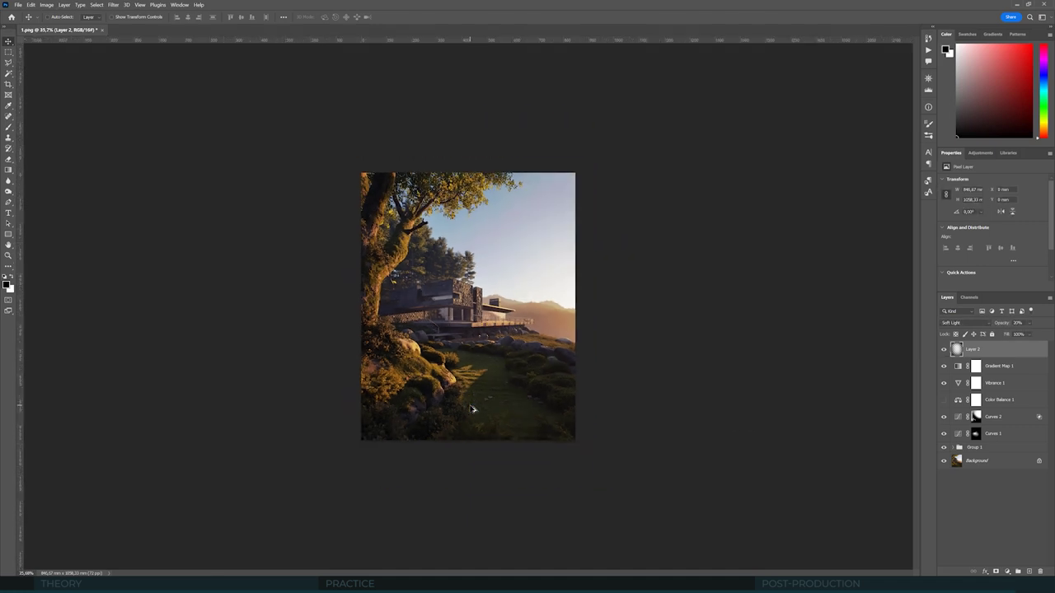
key(ctrl+plus)
Step: Add another new layer and draw black-to-transparent gradients upward from the image's bottom edge to darken the foreground
click(1027, 572)
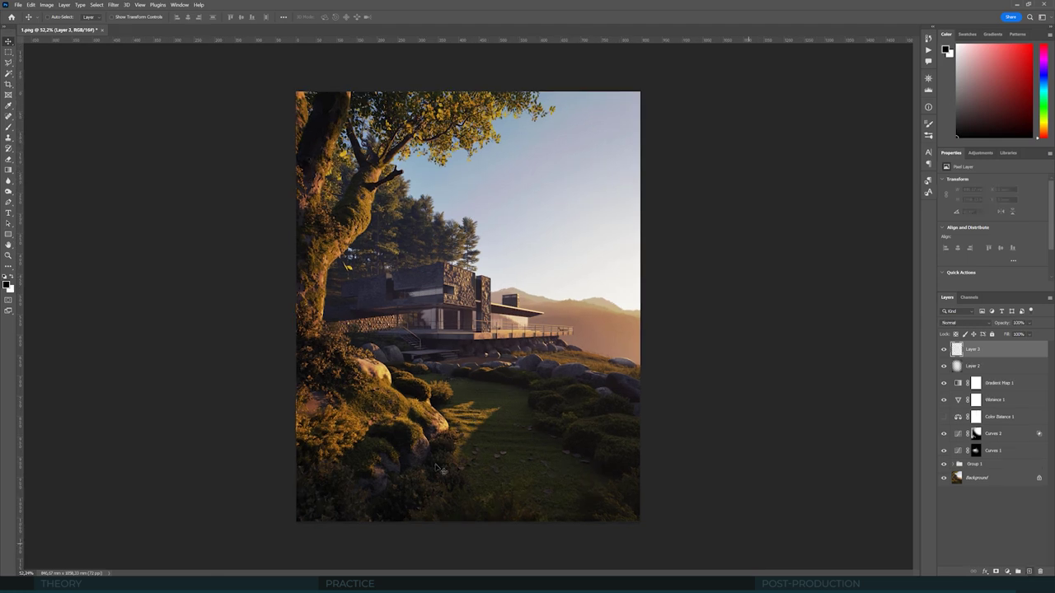
click(8, 170)
drag(467, 522, 467, 346)
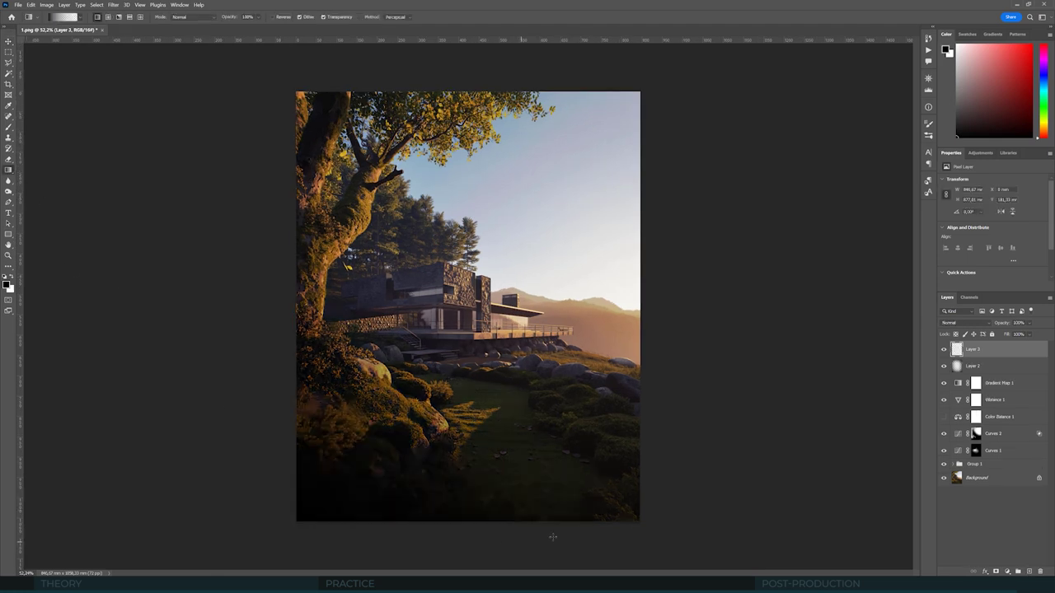
drag(603, 527, 602, 363)
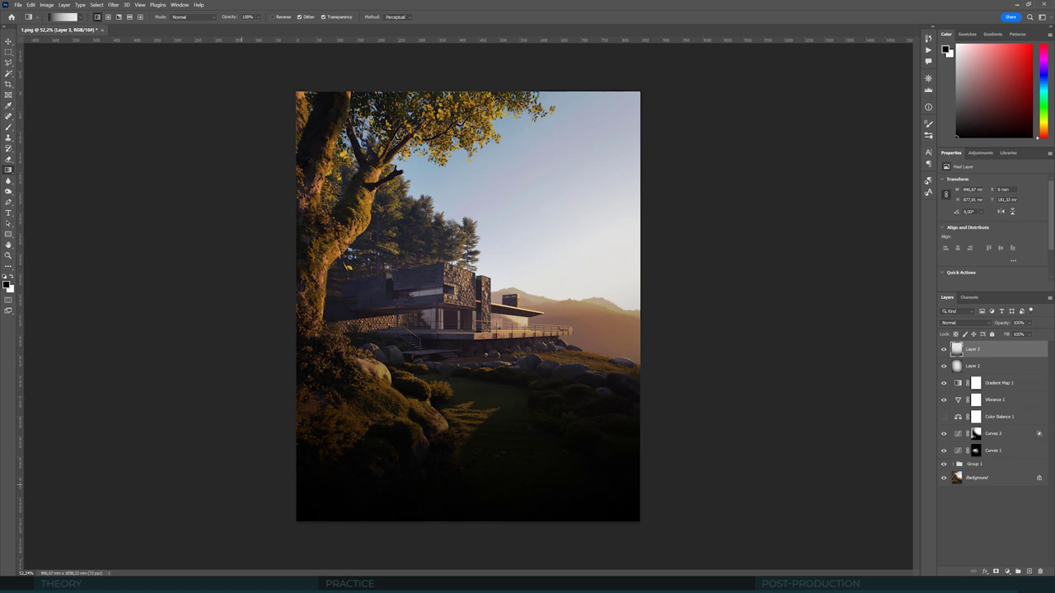
Step: Blend the foreground gradient layer in Soft Light at 20% opacity and check the image at different sizes
click(961, 322)
click(956, 427)
key(v)
key(2)
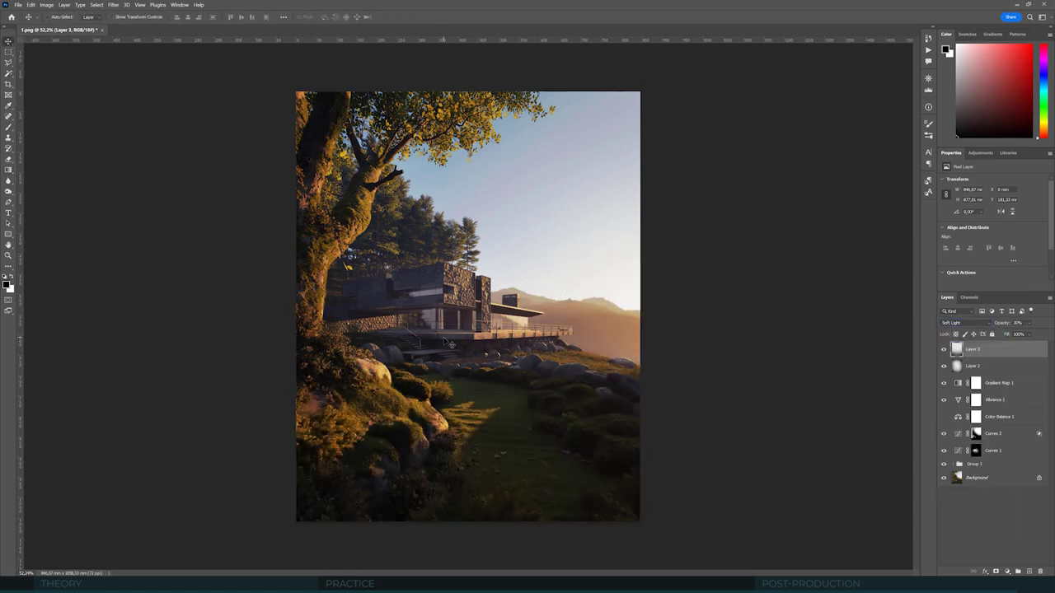
key(ctrl+minus)
key(ctrl+plus)
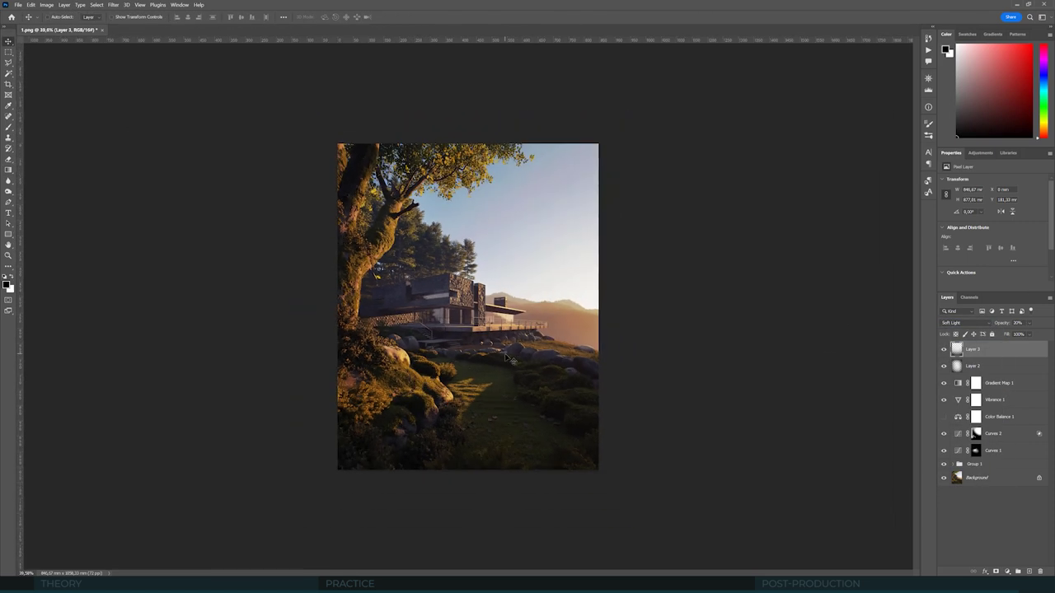
key(ctrl+plus)
key(b)
key(v)
key(ctrl+minus)
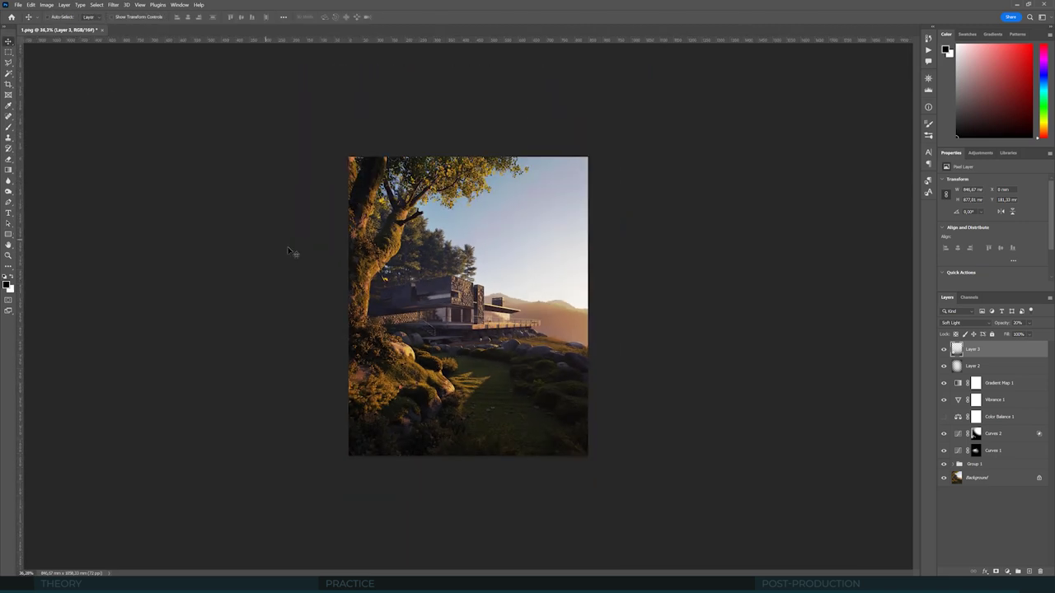
key(ctrl+plus)
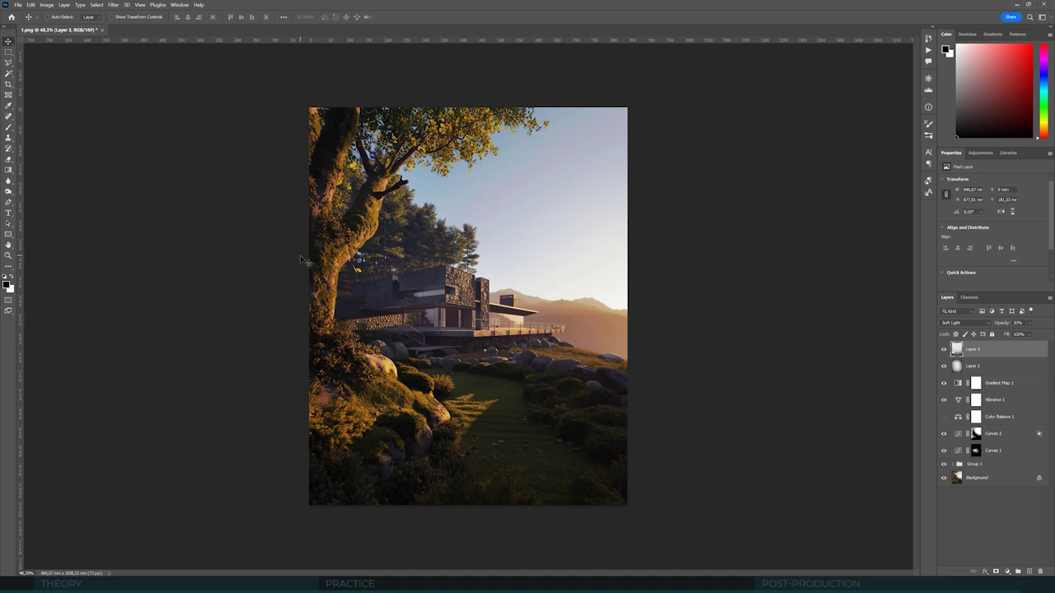
Step: Add a Selective Color adjustment and, for Cyans, set Magenta to +22%, test the Black amount and return it to about 0%
click(980, 152)
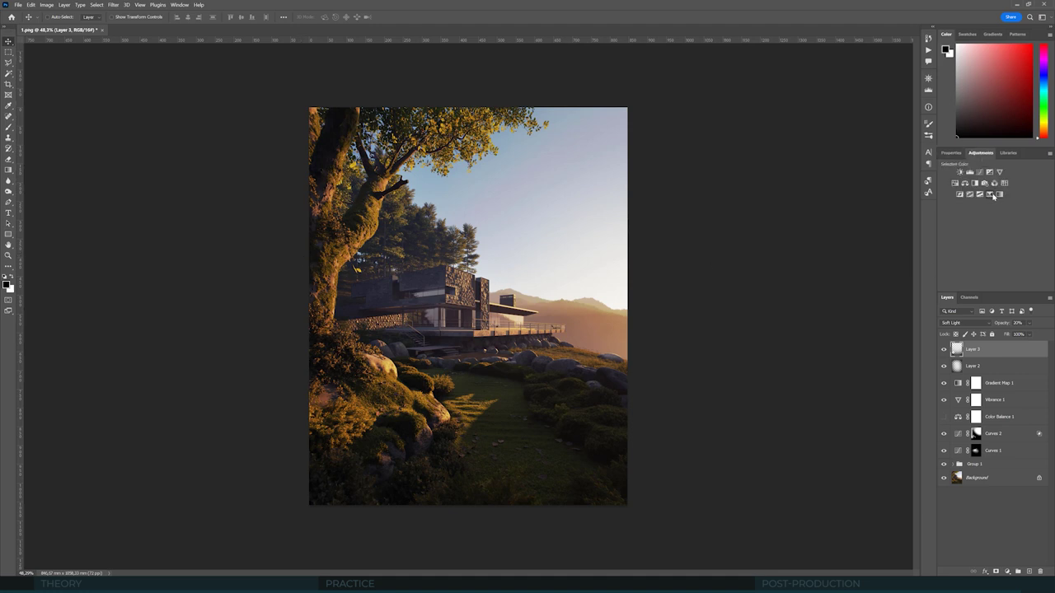
click(998, 196)
click(993, 189)
click(986, 217)
drag(991, 208, 993, 210)
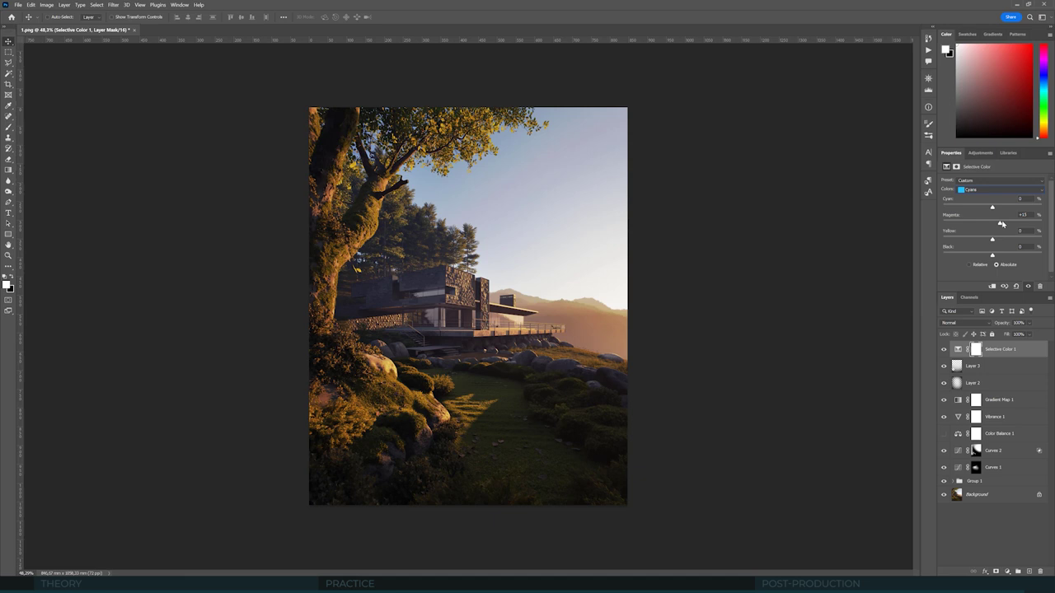
drag(1006, 223, 1004, 224)
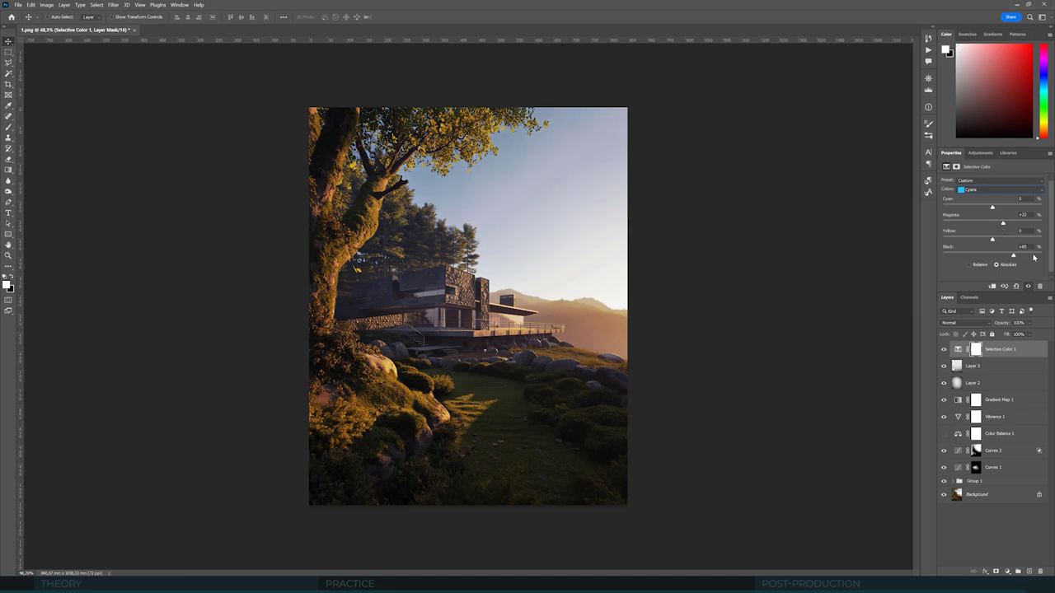
drag(992, 255, 958, 256)
click(992, 256)
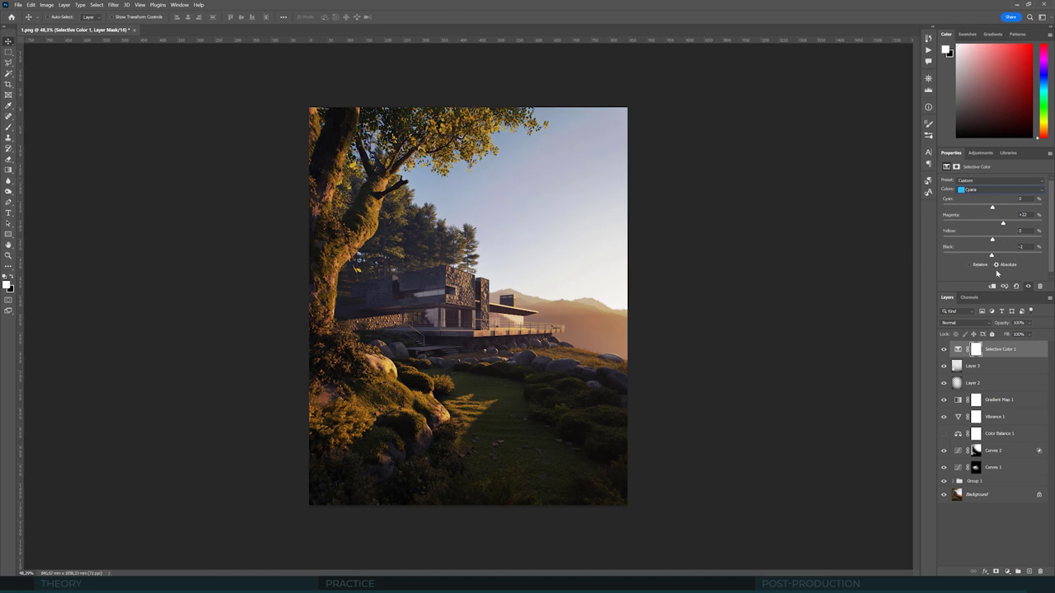
drag(992, 256, 993, 256)
Step: For Magentas, set Cyan to +50% and Magenta to -2%, and compare the image with and without the Selective Color layer
click(981, 190)
click(960, 235)
mouse_move(1006, 210)
mouse_down()
mouse_move(972, 214)
mouse_move(1007, 218)
mouse_move(976, 212)
mouse_move(1001, 212)
mouse_move(994, 224)
mouse_up()
drag(993, 209, 1017, 211)
click(945, 350)
click(944, 350)
click(945, 349)
click(944, 350)
click(945, 349)
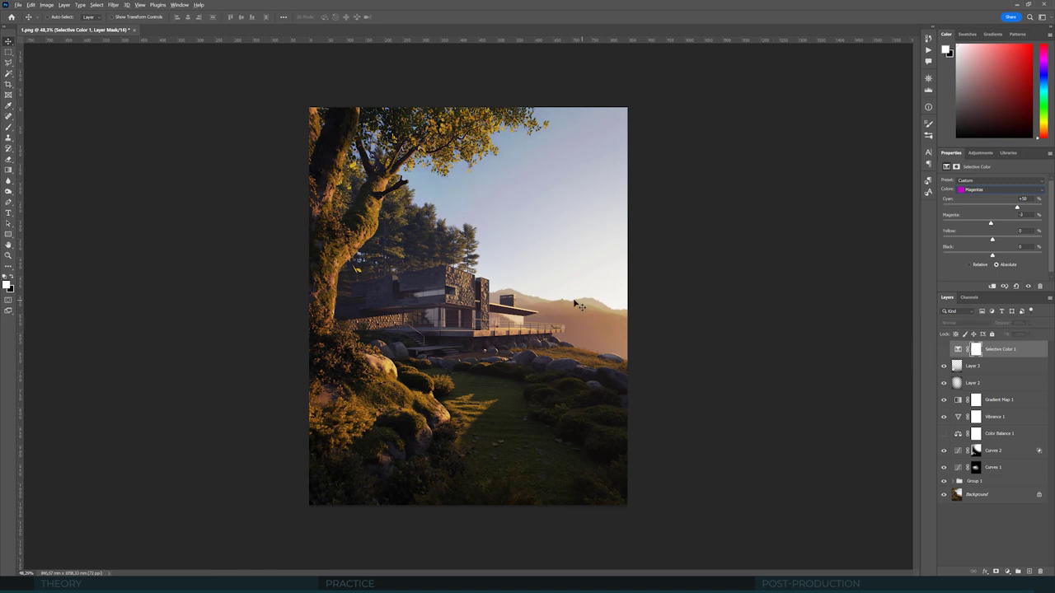